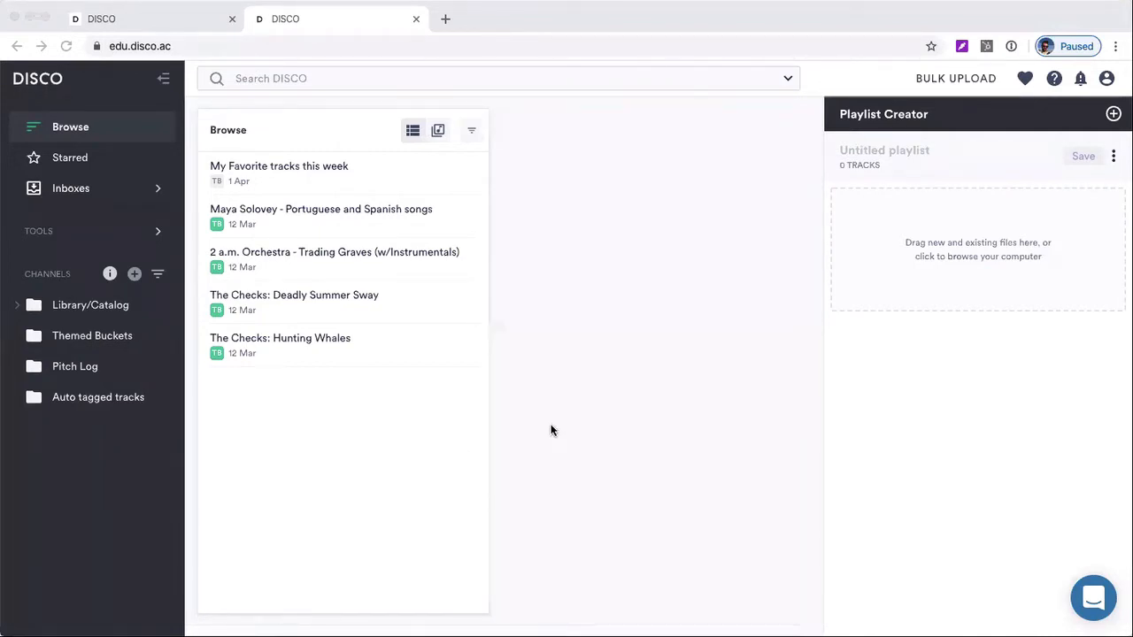
View the App Settings page of the account settings and return to the Browse view
left_click(1106, 80)
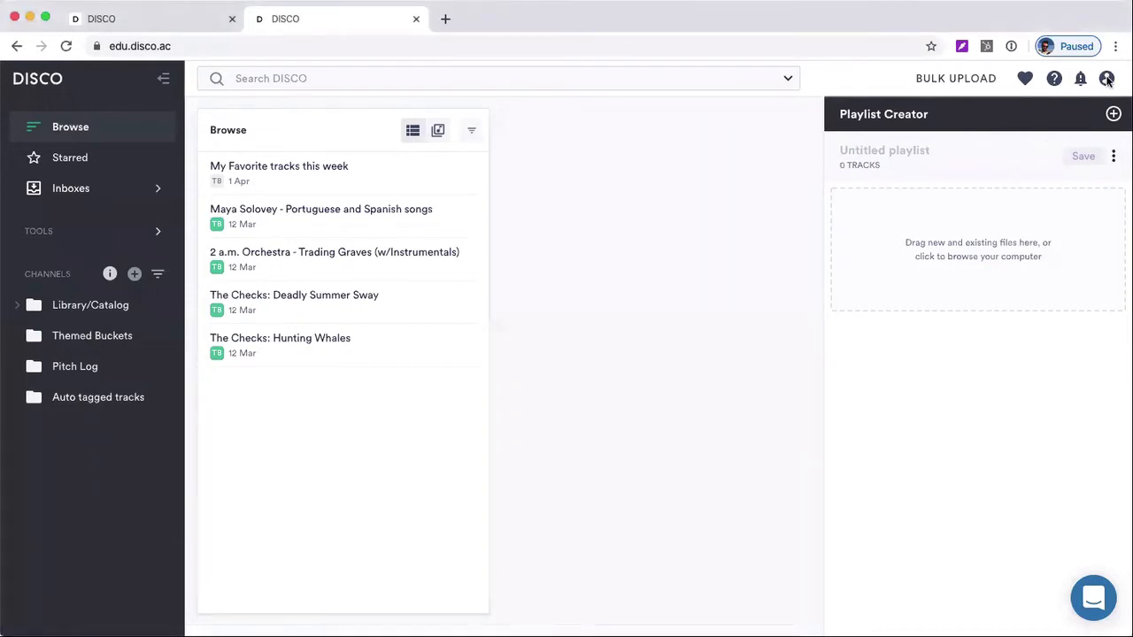
left_click(1106, 80)
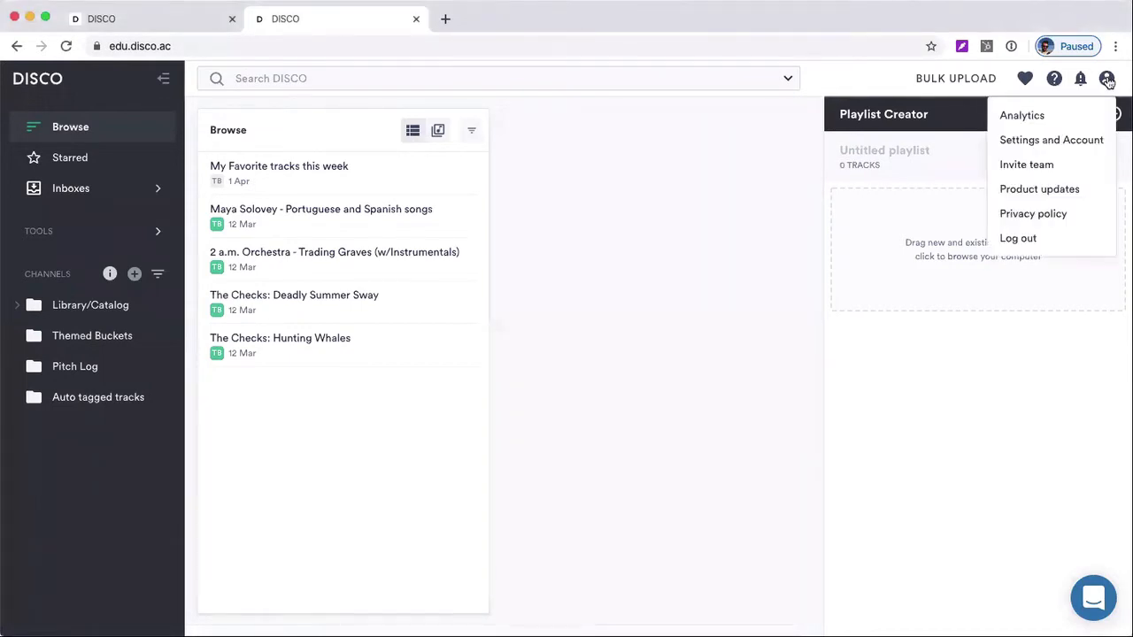
left_click(1061, 141)
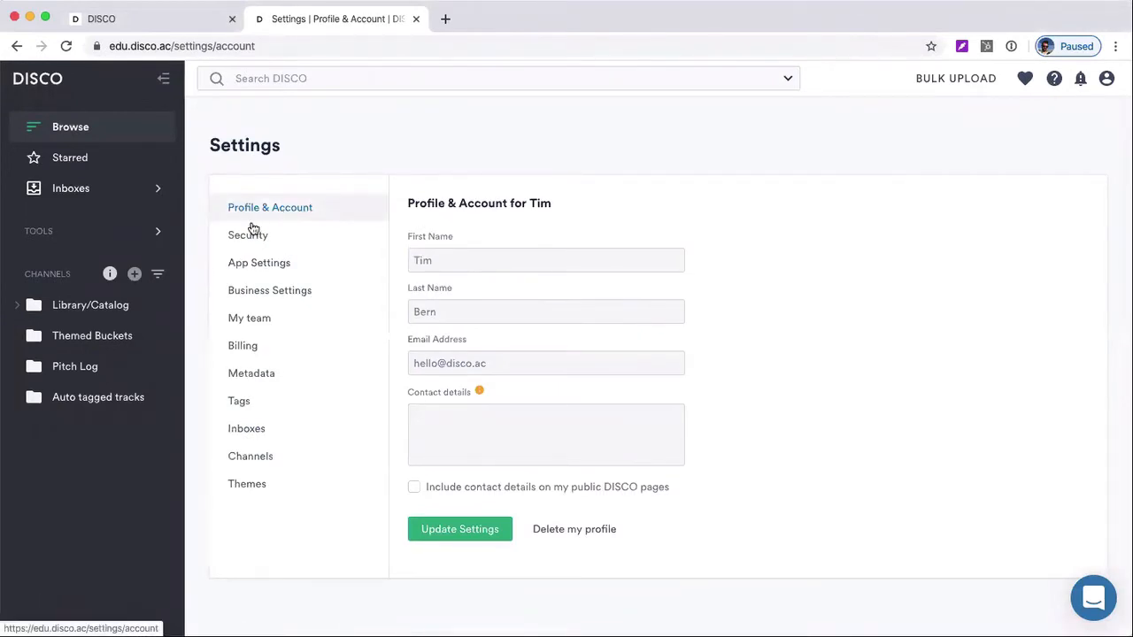
left_click(255, 264)
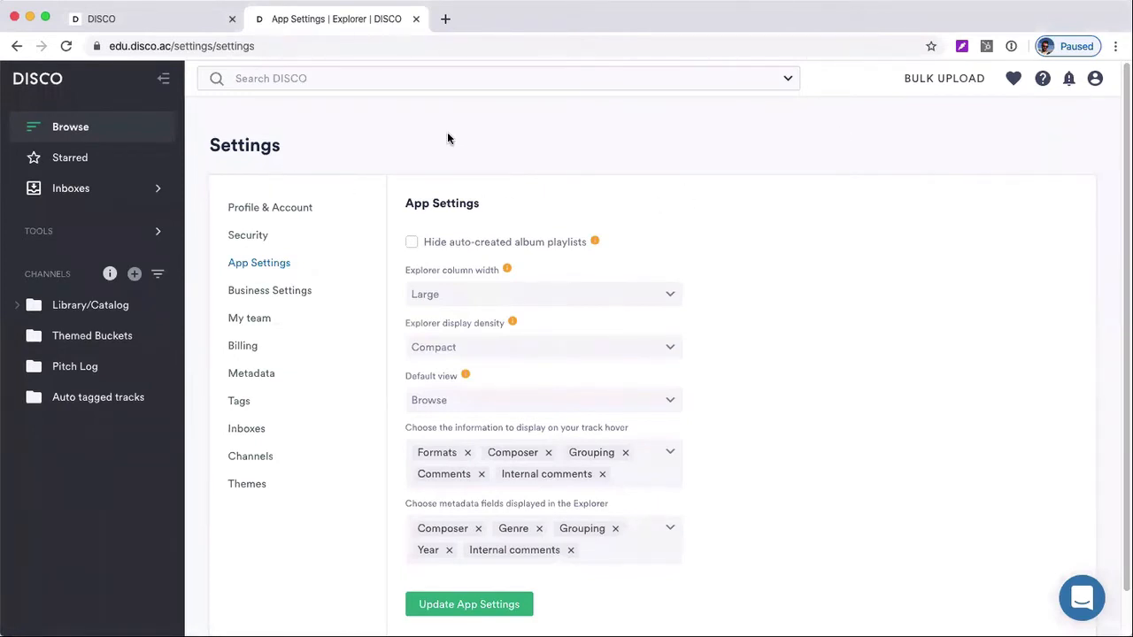
left_click(132, 124)
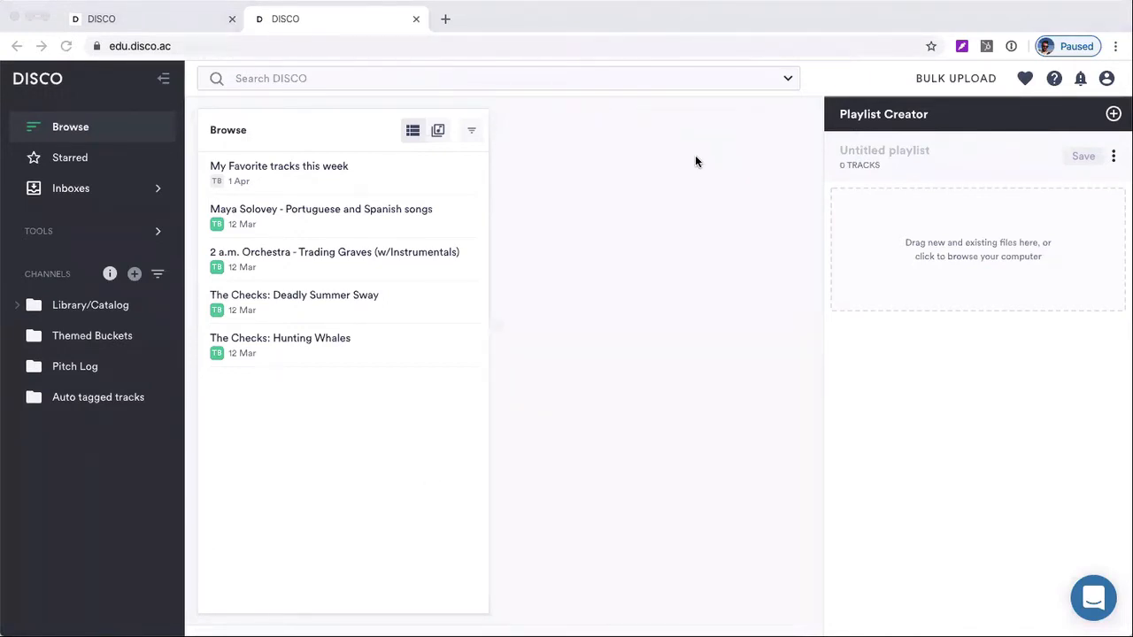
Review the Profile & Account settings page and go back to the Browse view
left_click(1106, 78)
left_click(1107, 78)
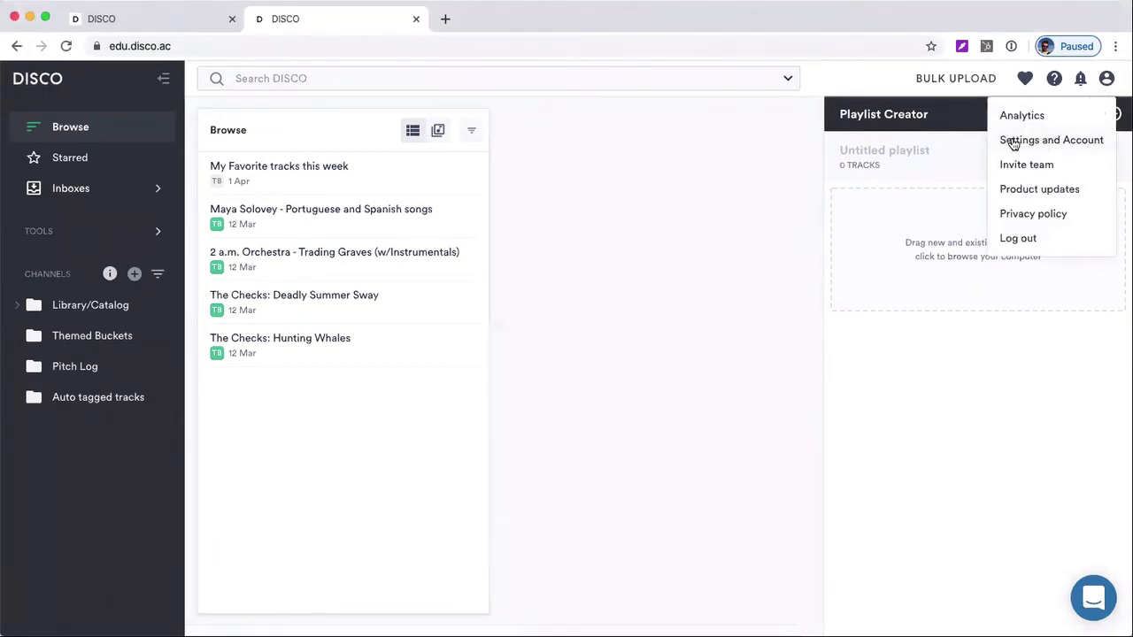
left_click(1058, 149)
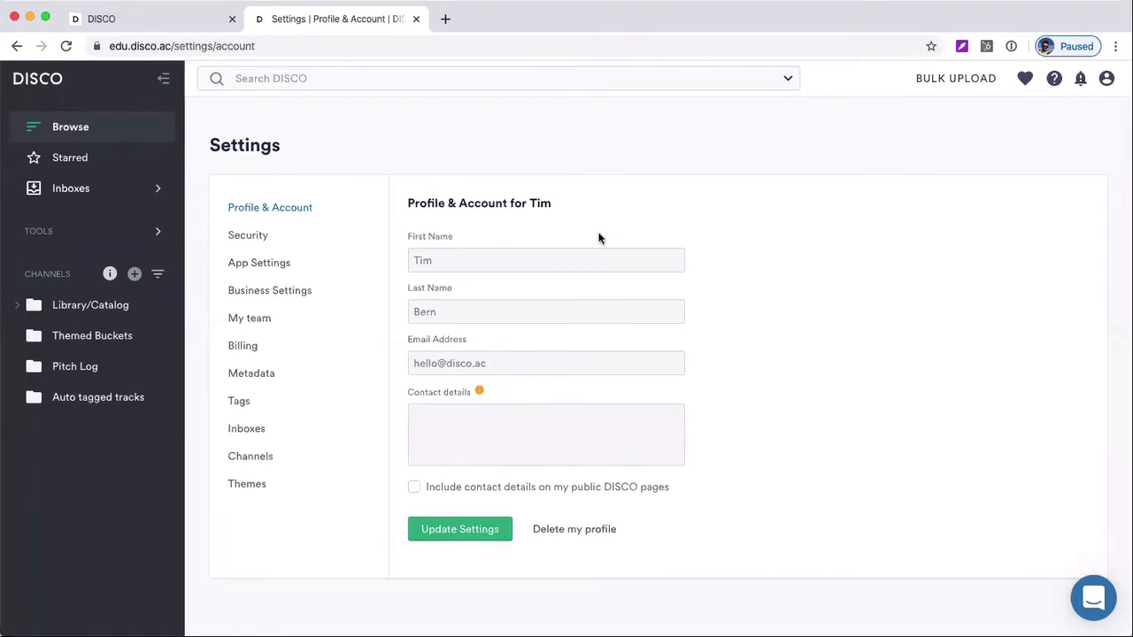
left_click(80, 129)
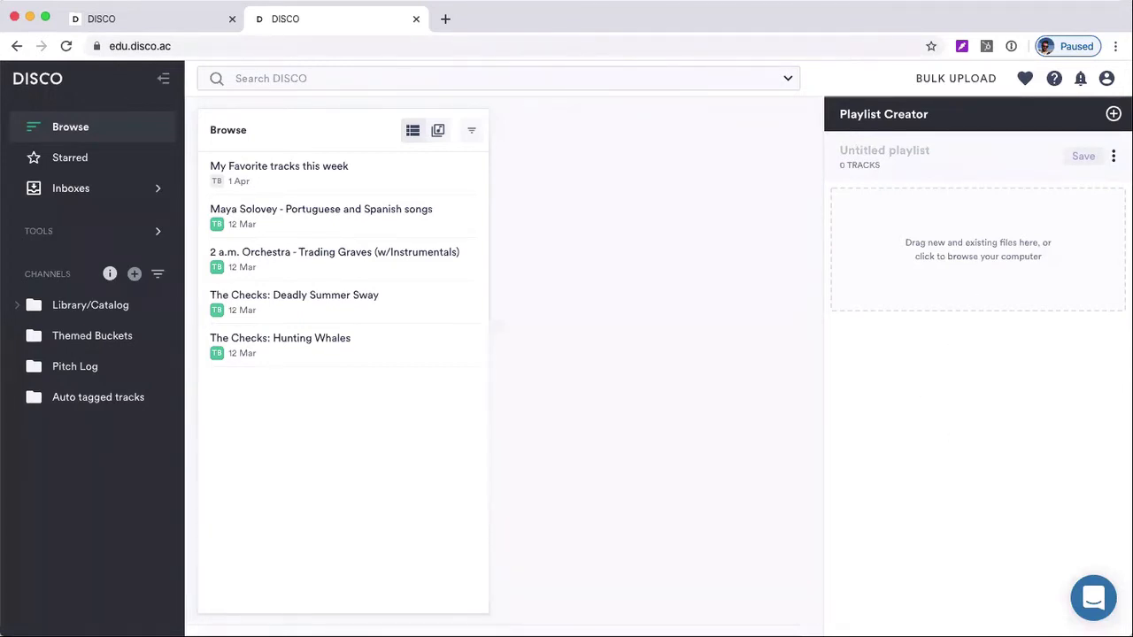
Upload the audio files Amazing Artist - Song 1 and Amazing Artist - Song 4 .wav from the computer into the new untitled playlist
key("super+Tab")
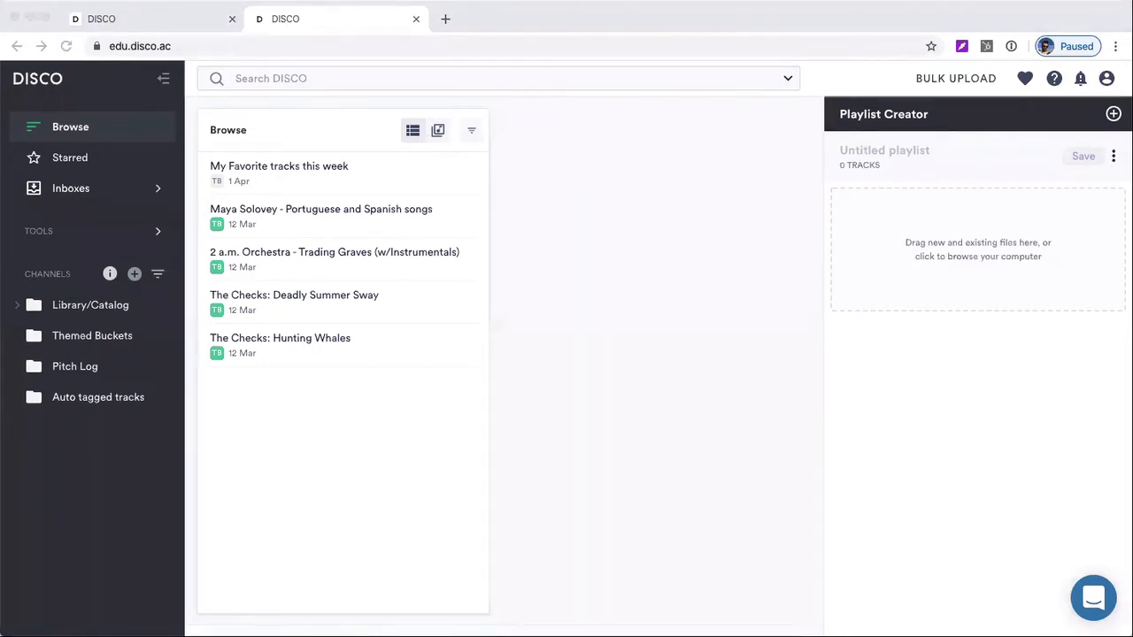
left_click_drag(424, 432, 979, 253)
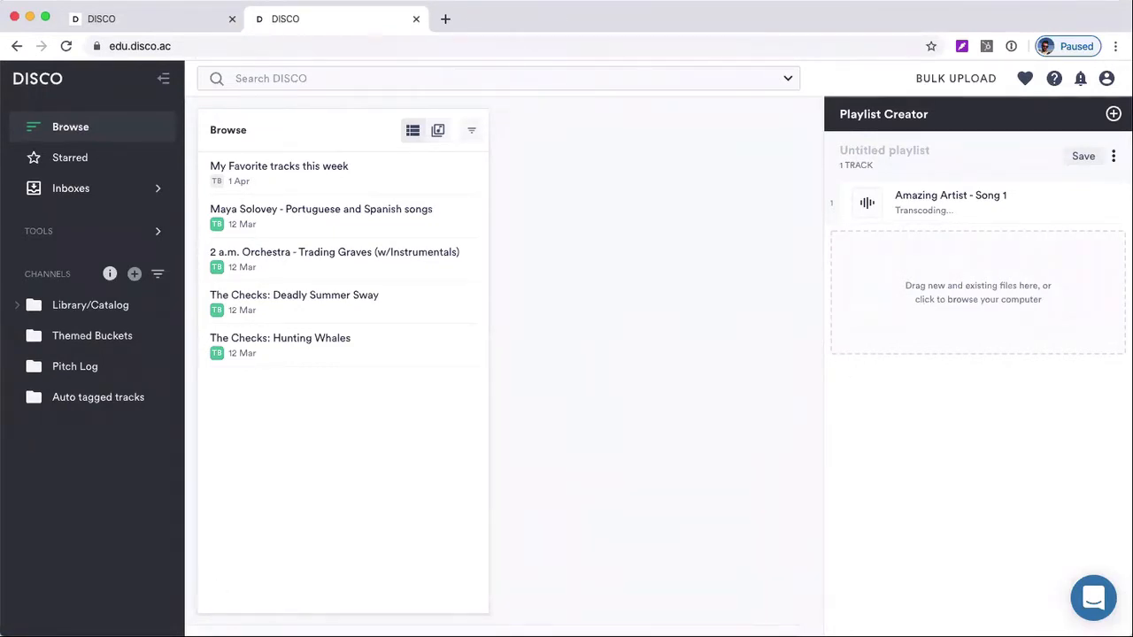
left_click_drag(222, 635, 923, 279)
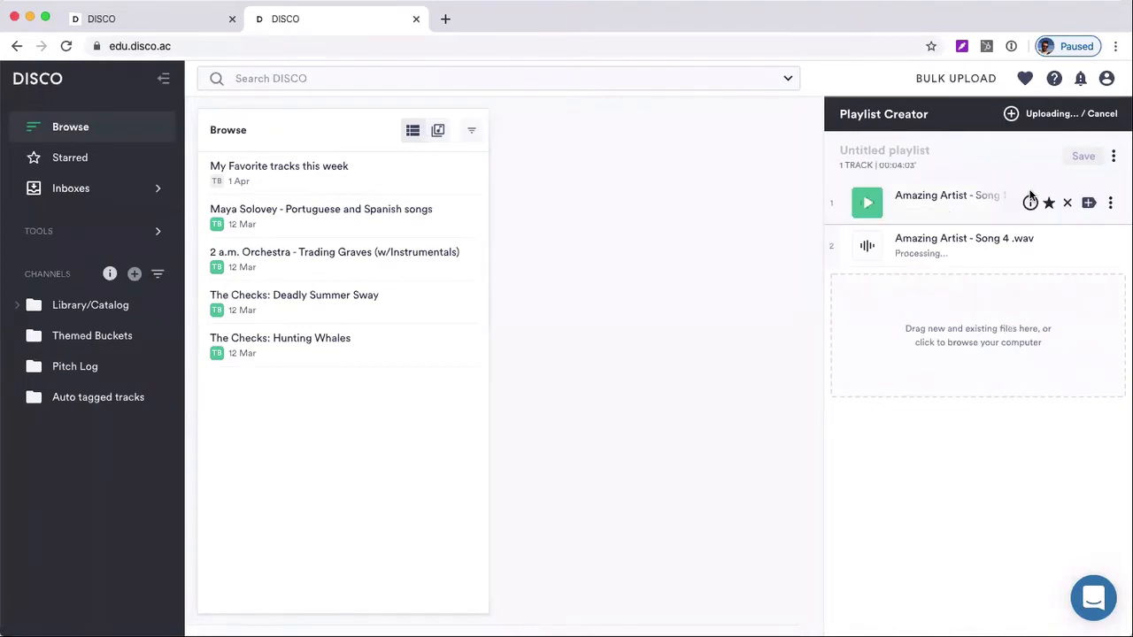
Check the available file formats in the track info of the two uploaded songs
mouse_move(1030, 200)
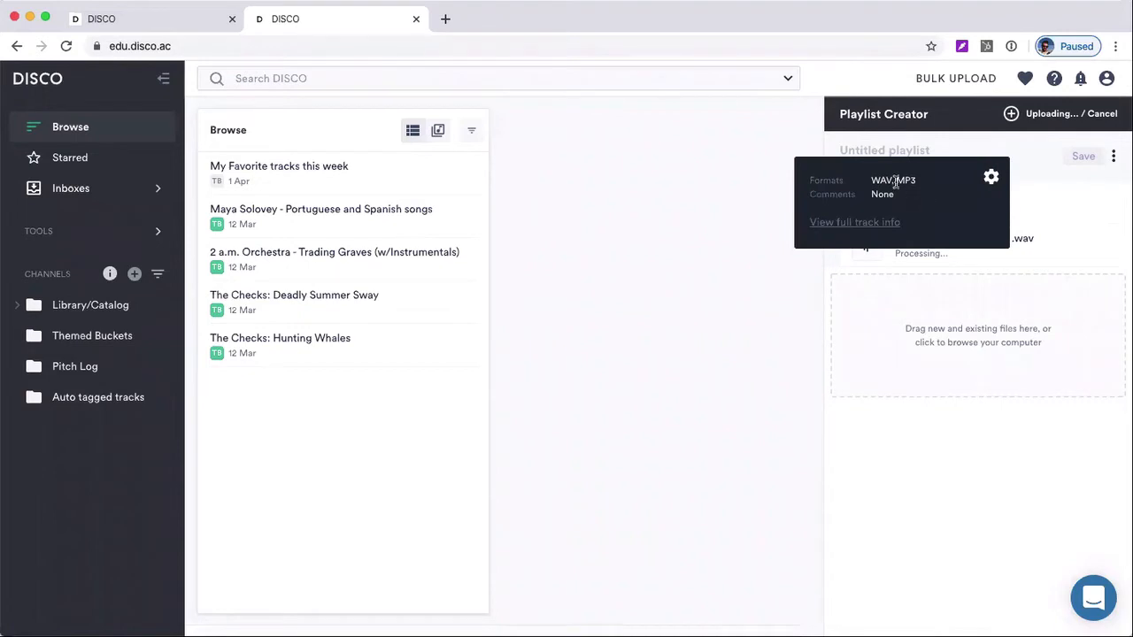
mouse_move(897, 181)
left_mouse_down()
mouse_move(925, 184)
mouse_move(894, 181)
mouse_move(915, 181)
left_mouse_up()
left_click(905, 181)
left_click(894, 181)
left_click(914, 181)
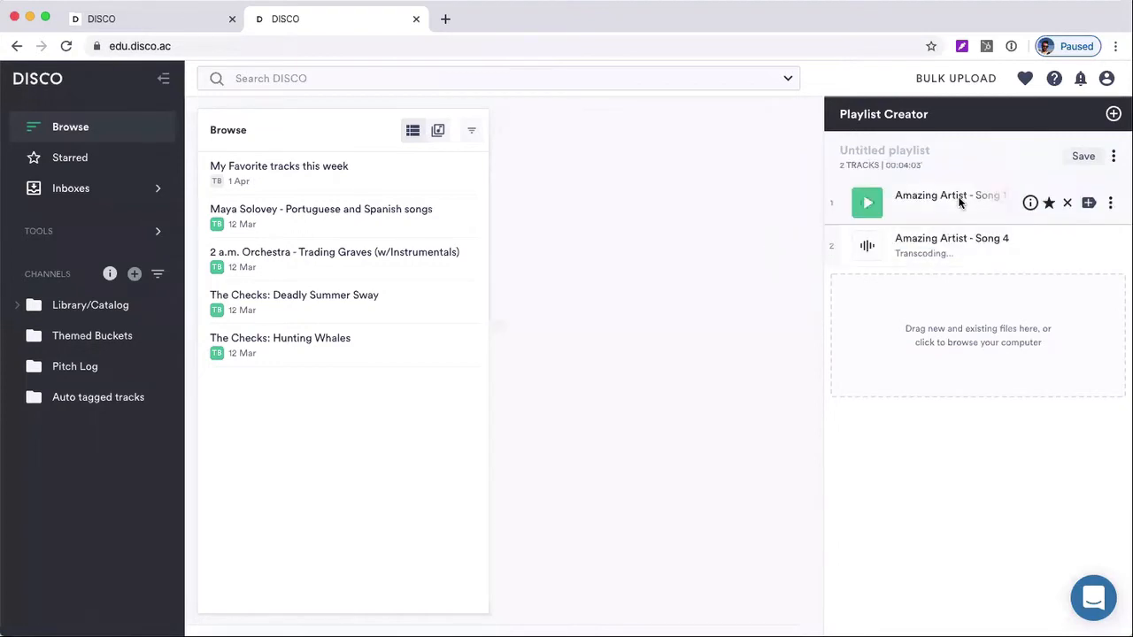
mouse_move(1067, 248)
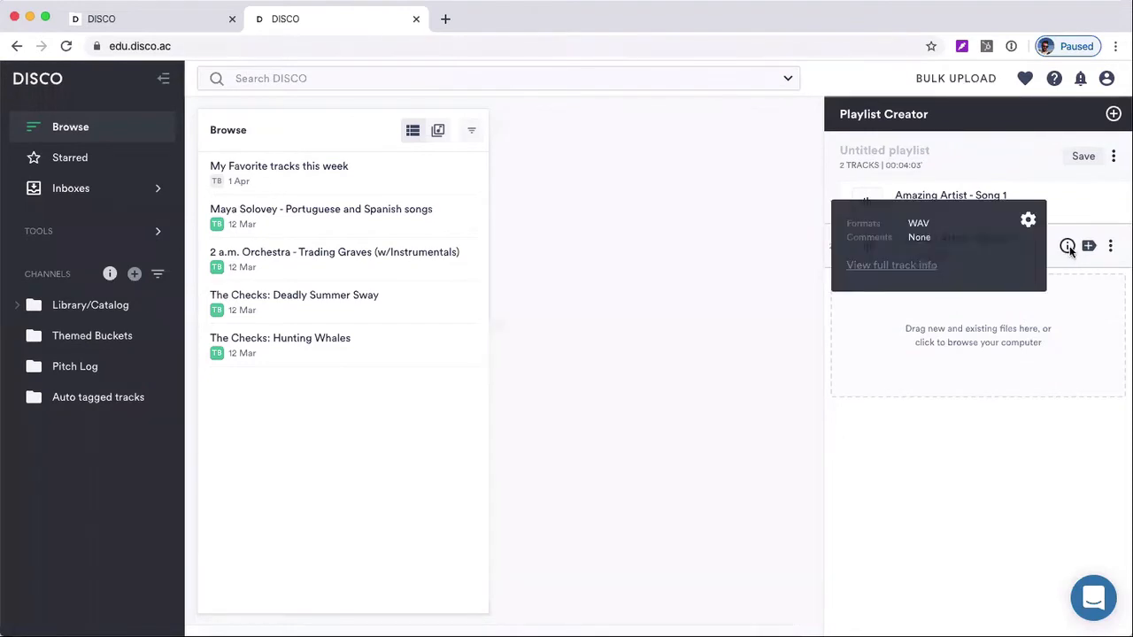
Name the untitled playlist "New Mixes for my EP"
left_click(888, 143)
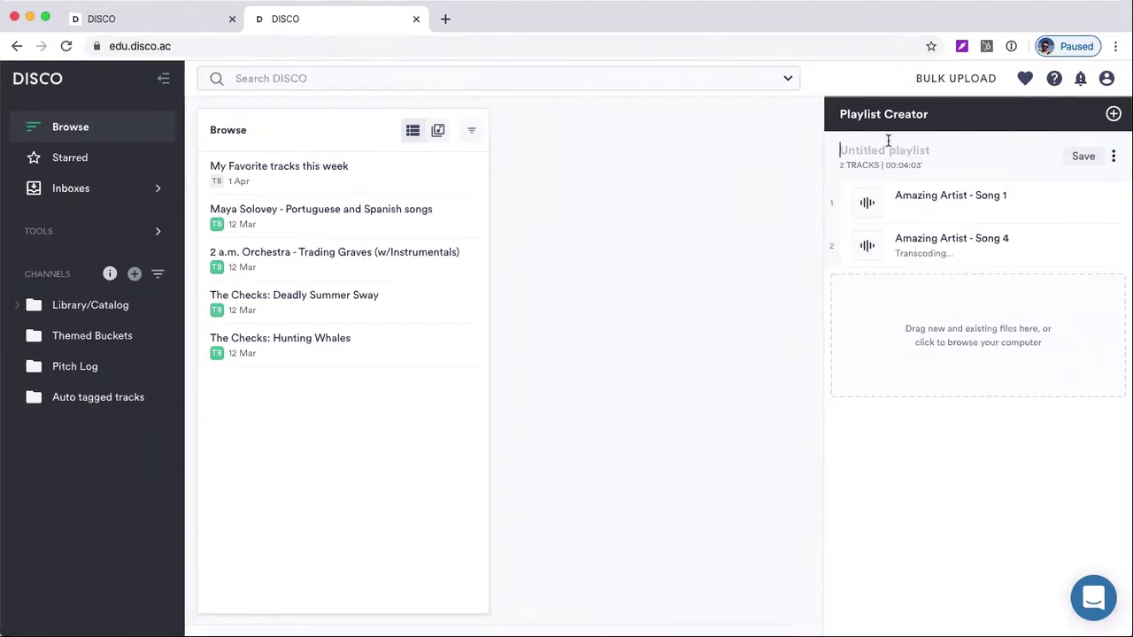
type("New Mixes for my EP")
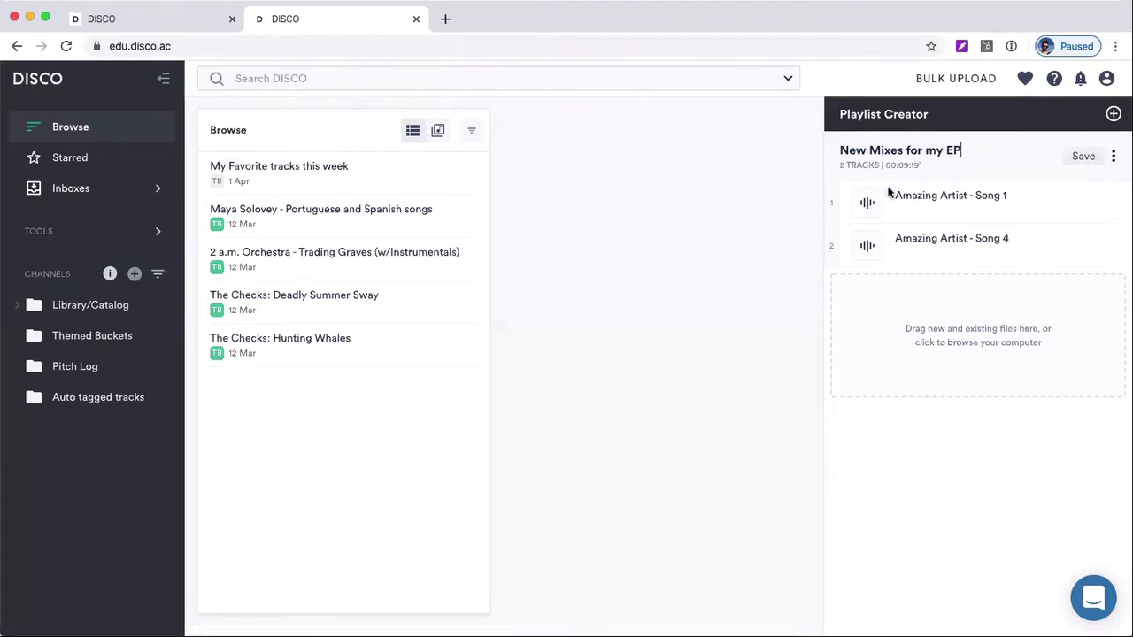
double_click(935, 152)
left_click(989, 149)
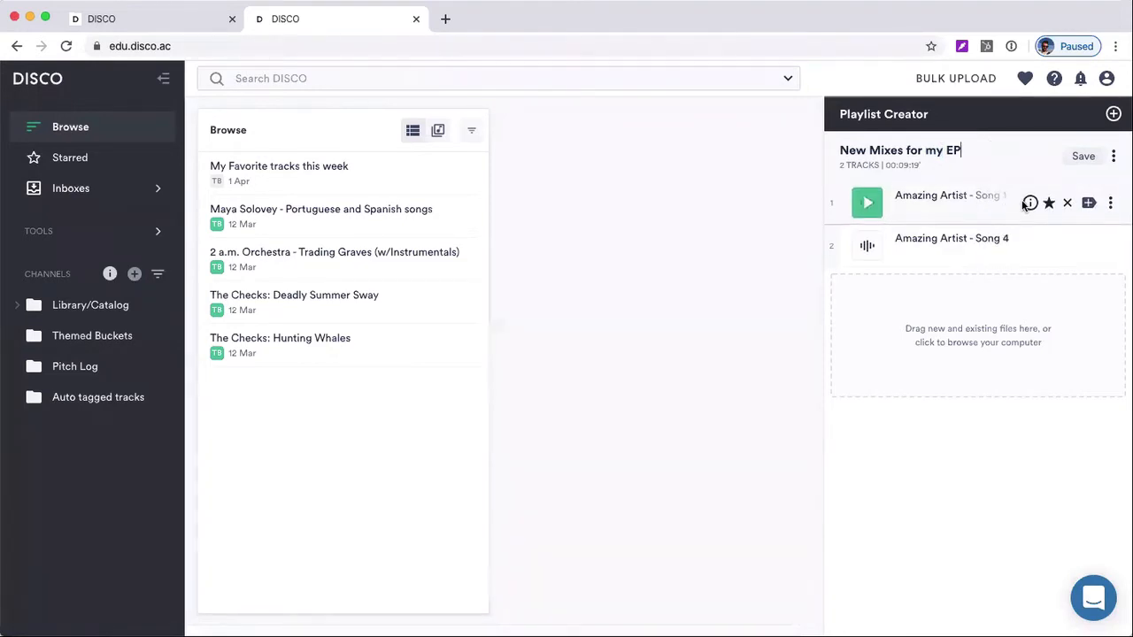
Select both playlist tracks for bulk editing and set the artist to "Artist Name" and the album to "Album name"
mouse_move(1030, 202)
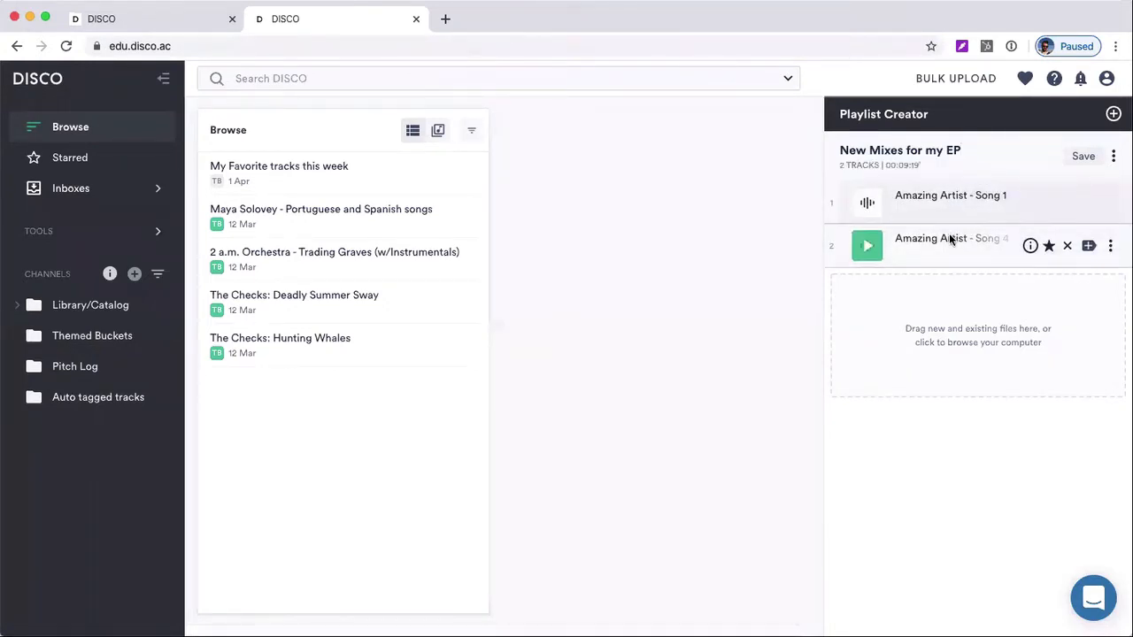
key("super+a")
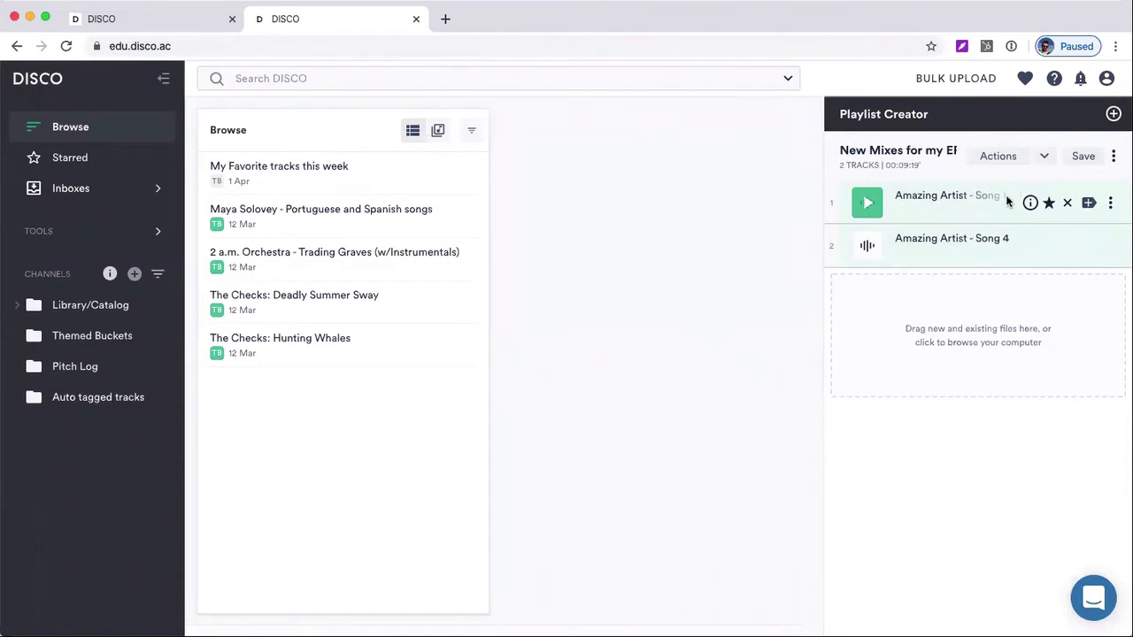
left_click(1042, 159)
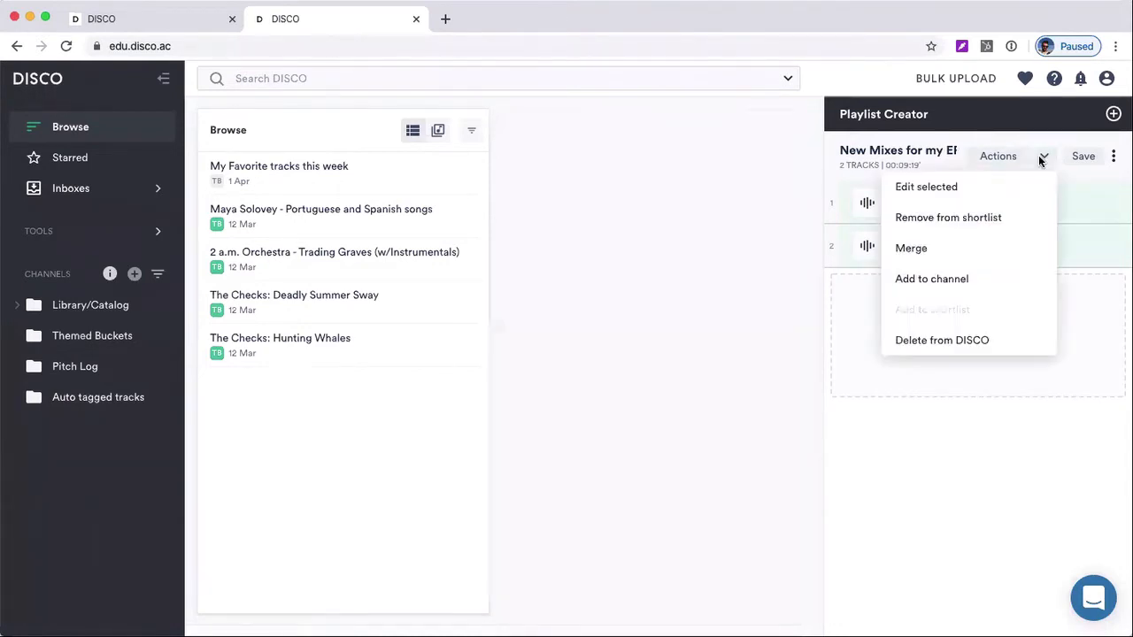
left_click(938, 190)
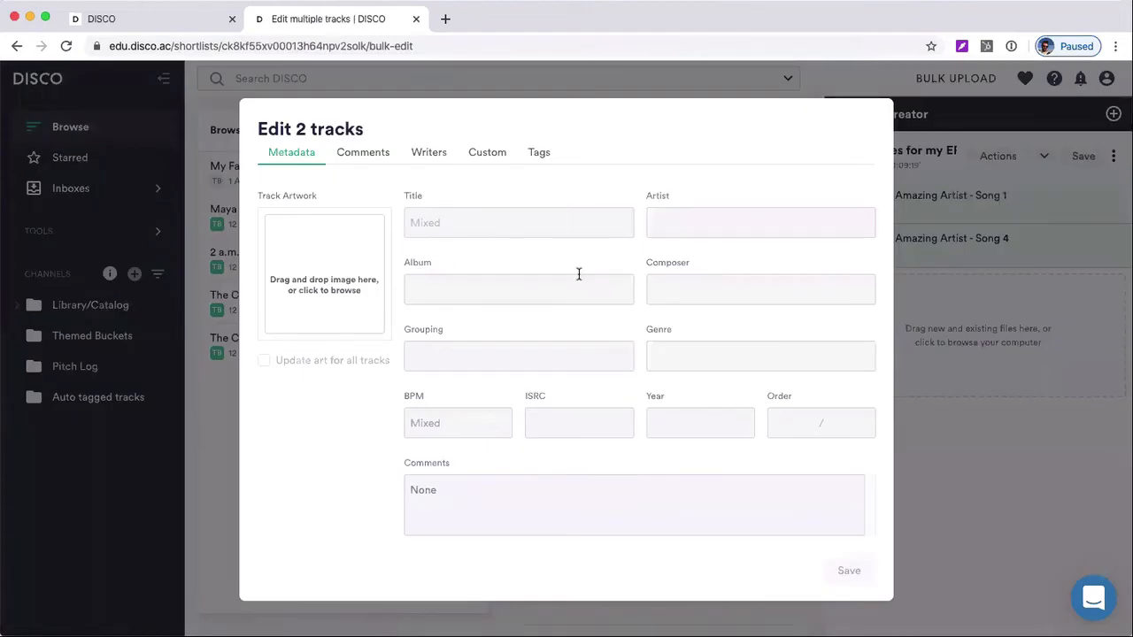
left_click(686, 234)
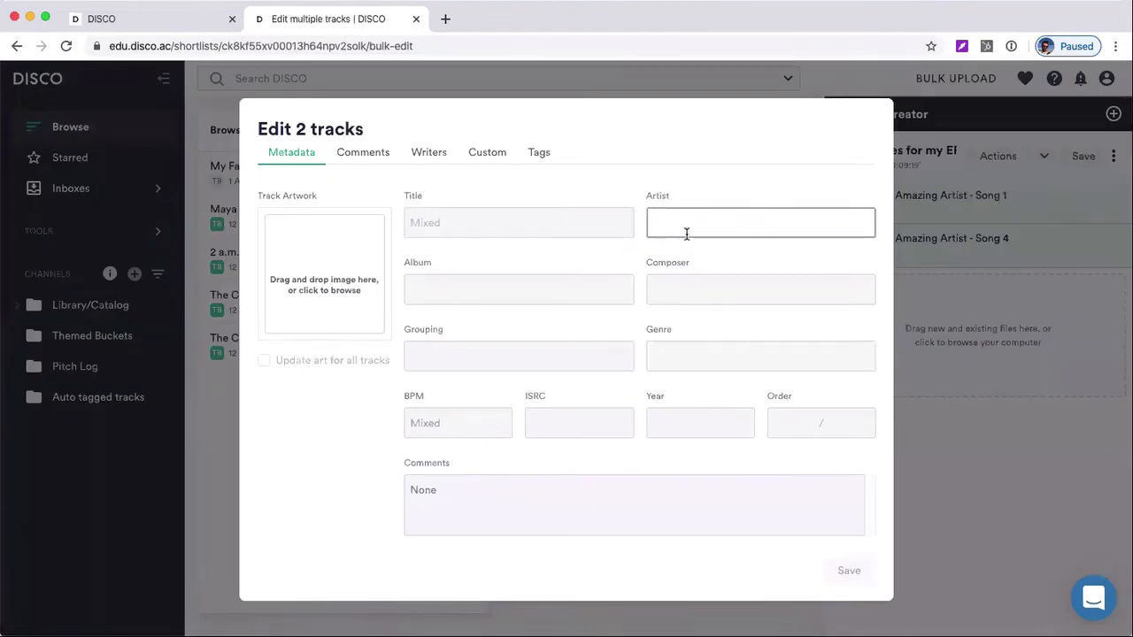
type("Ar")
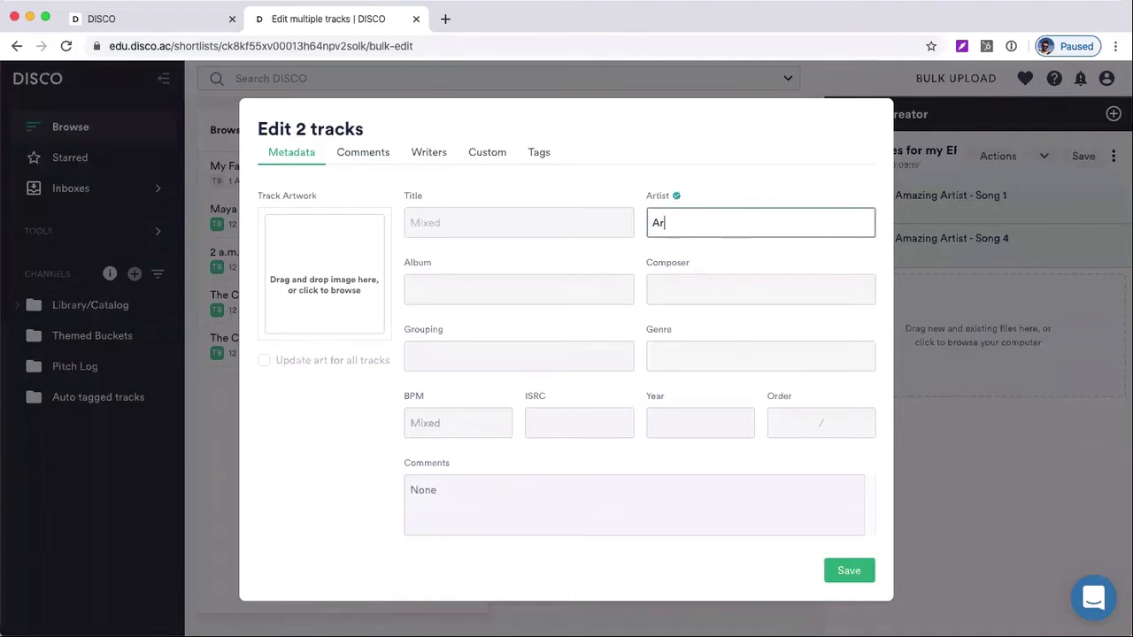
type("tist Name")
left_click(536, 285)
type("Album")
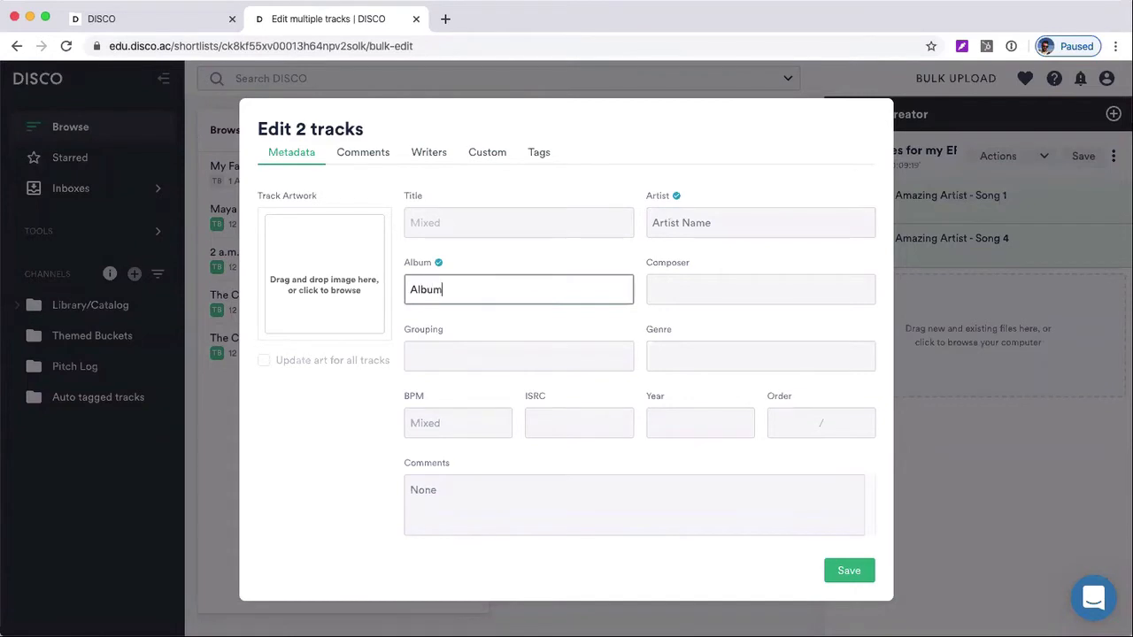
type(" name")
Replace the comments of both tracks with "Contact" followed by the contact's e-mail address
left_click(481, 488)
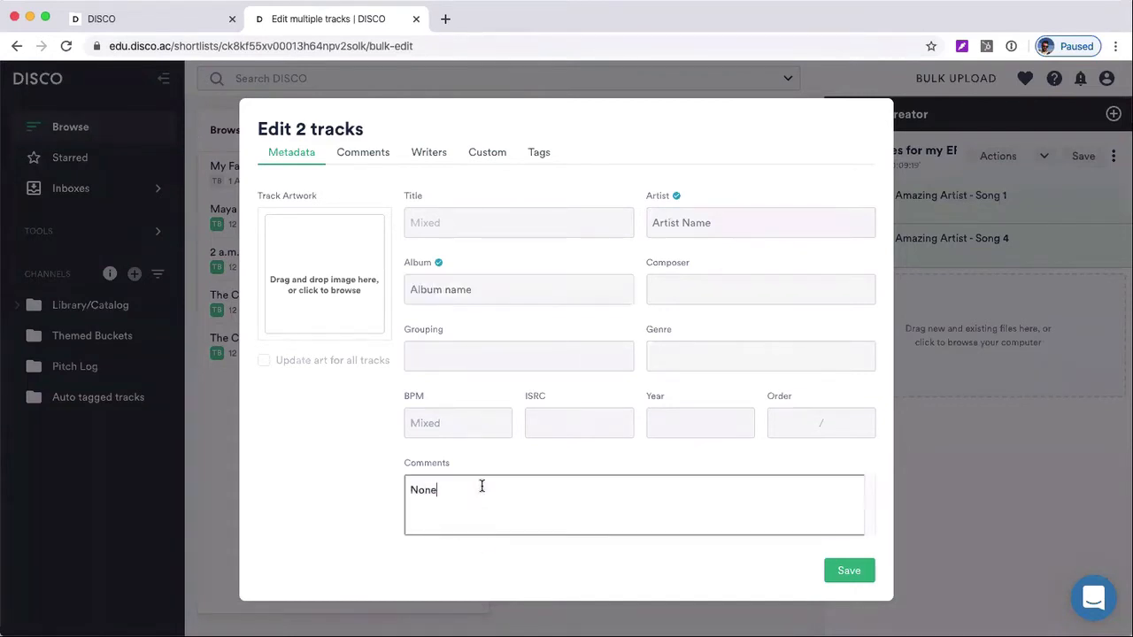
key("BackSpace")
key("BackSpace")
key("BackSpace")
key("BackSpace")
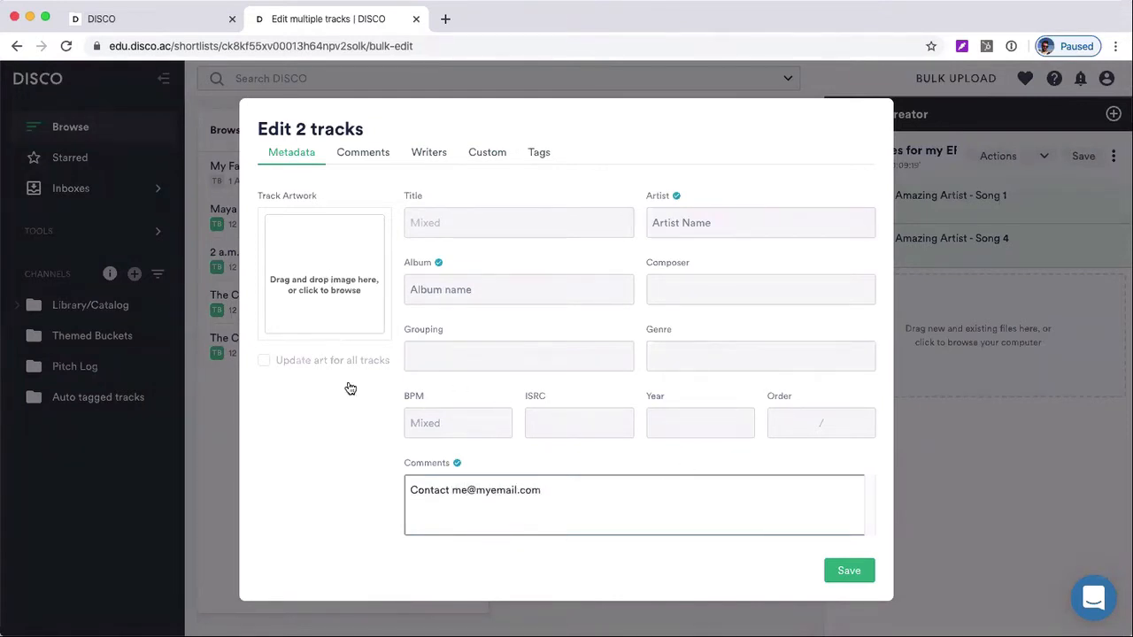
Add the DISCO logo image as artwork for both tracks and save the bulk edits
left_click(326, 279)
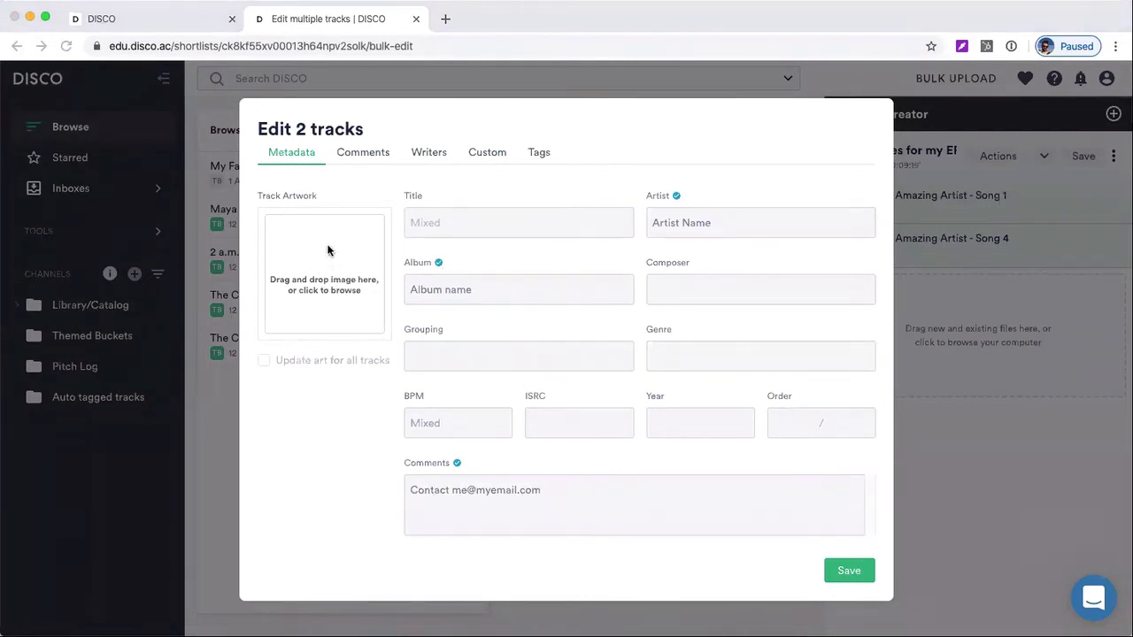
left_click(777, 422)
left_click(847, 574)
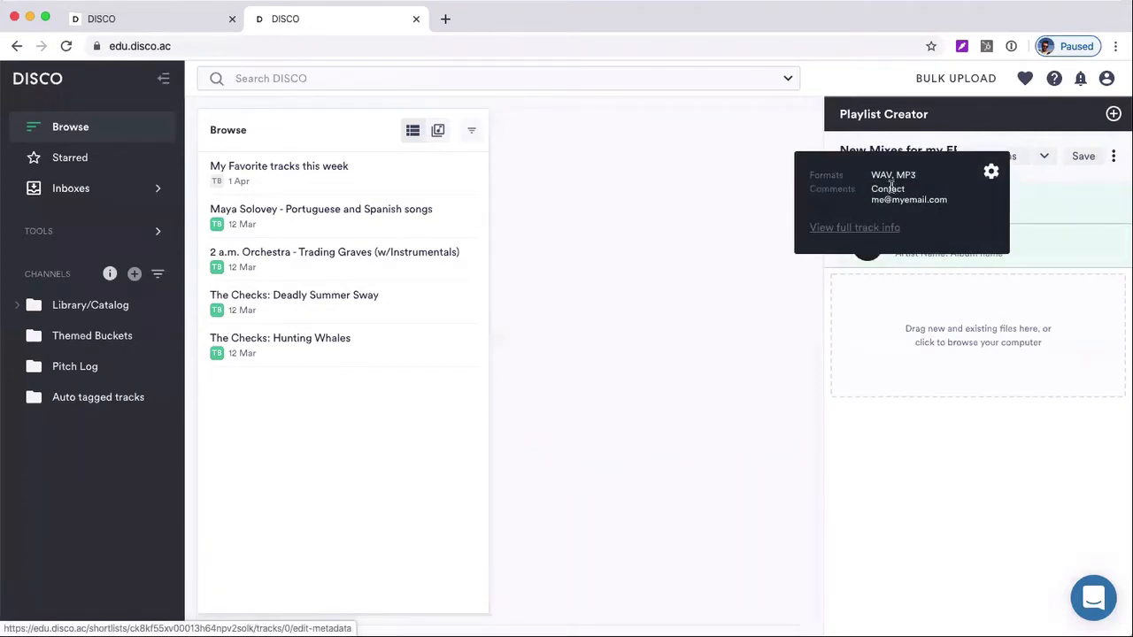
Retitle the first playlist track as "Song 1" in its full track info, save it and close the editor
left_click(857, 228)
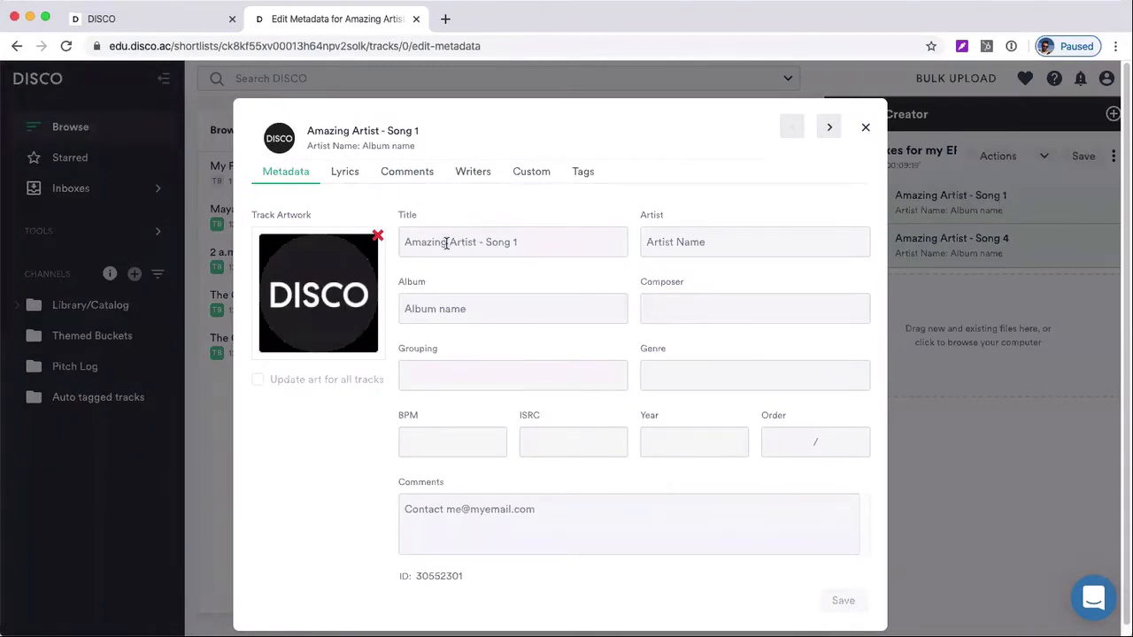
left_click_drag(485, 241, 400, 244)
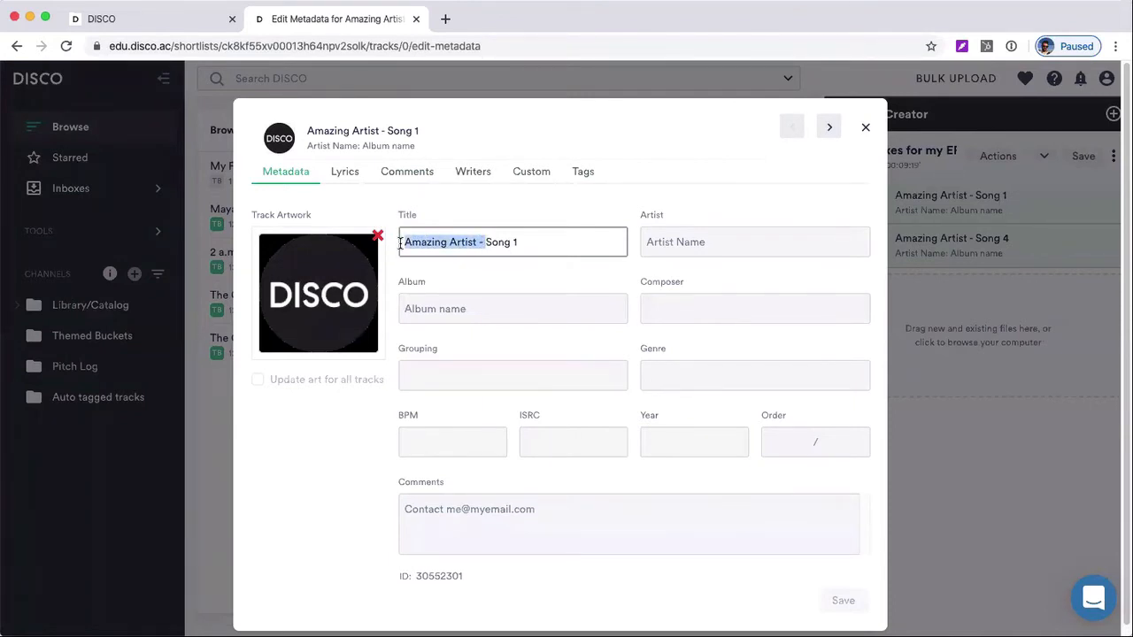
key("BackSpace")
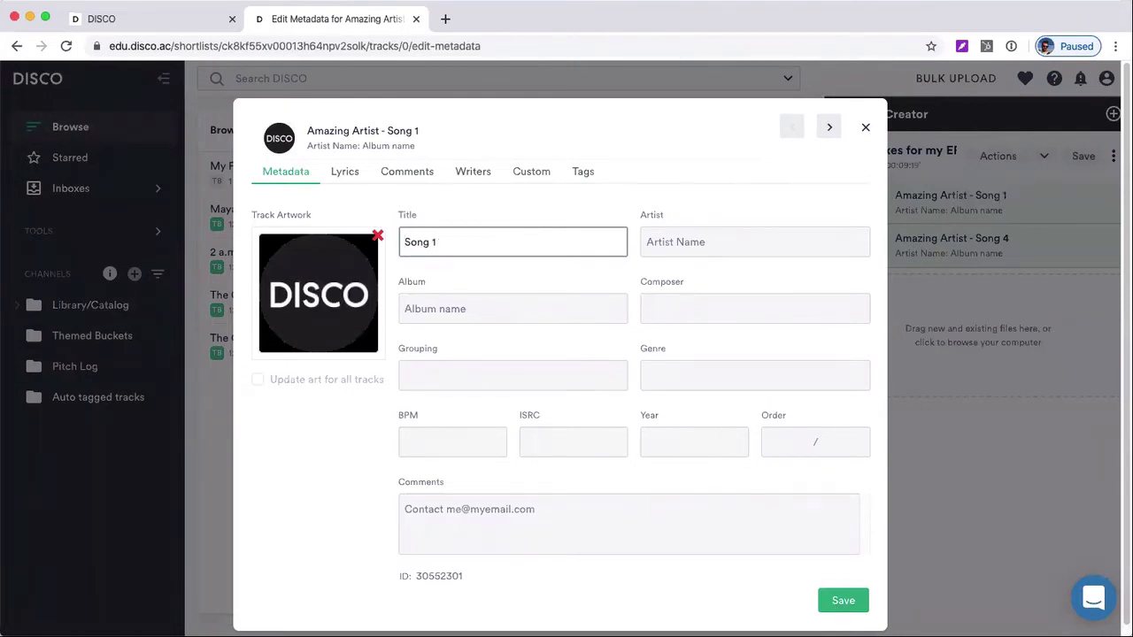
left_click(843, 602)
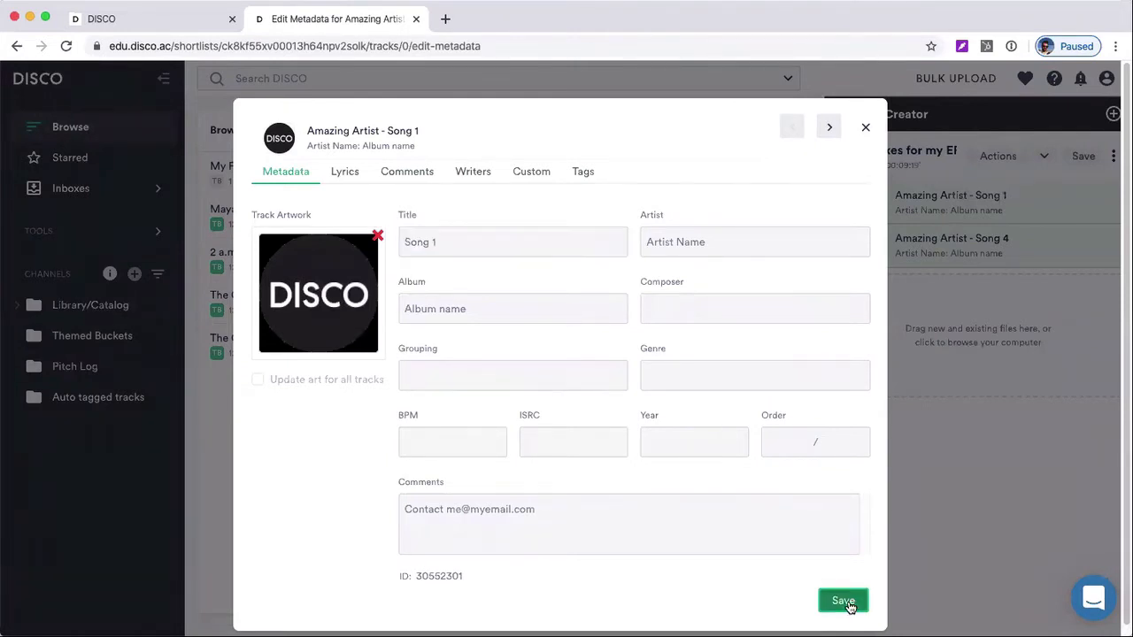
left_click(1011, 247)
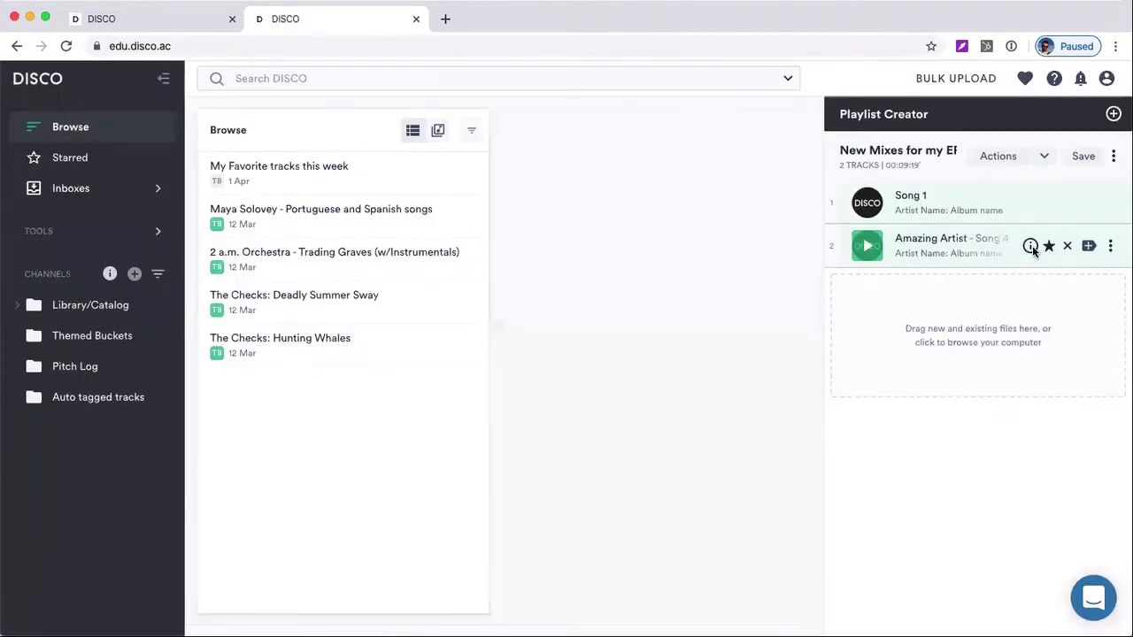
Retitle the second playlist track as "Song 4" in its metadata, save it and close the editor
mouse_move(1032, 245)
left_click(887, 272)
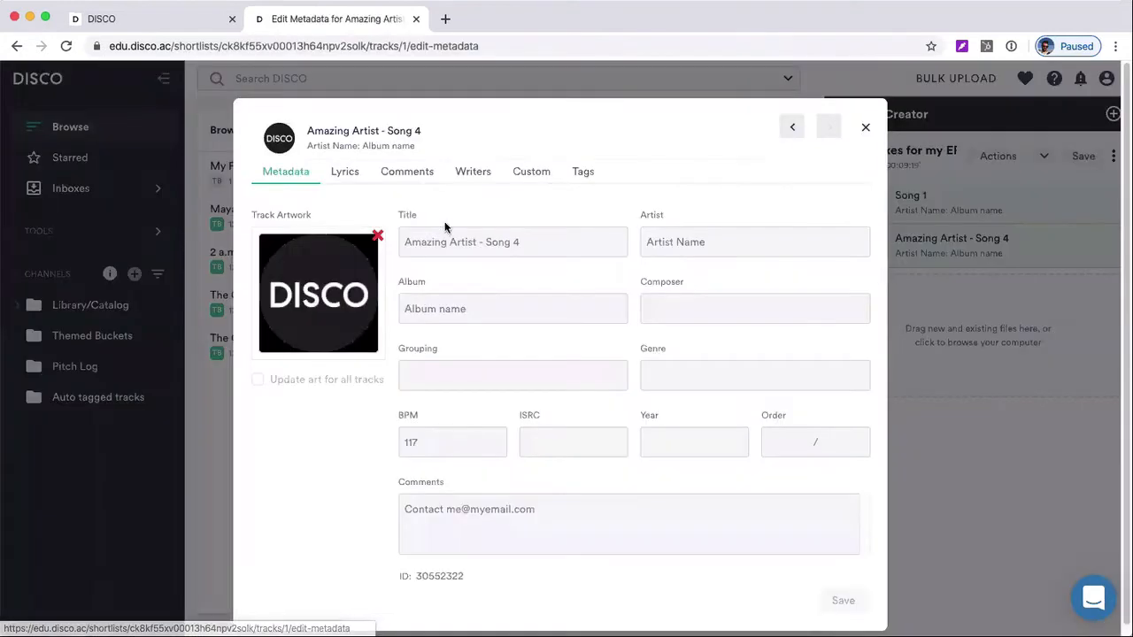
left_click_drag(484, 240, 382, 247)
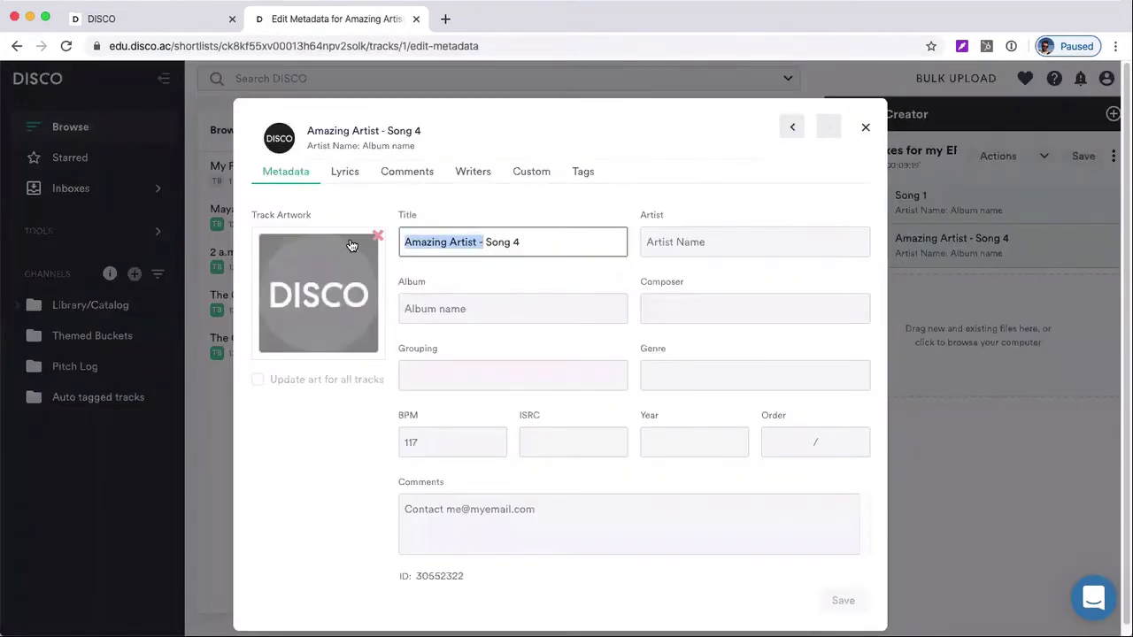
key("BackSpace")
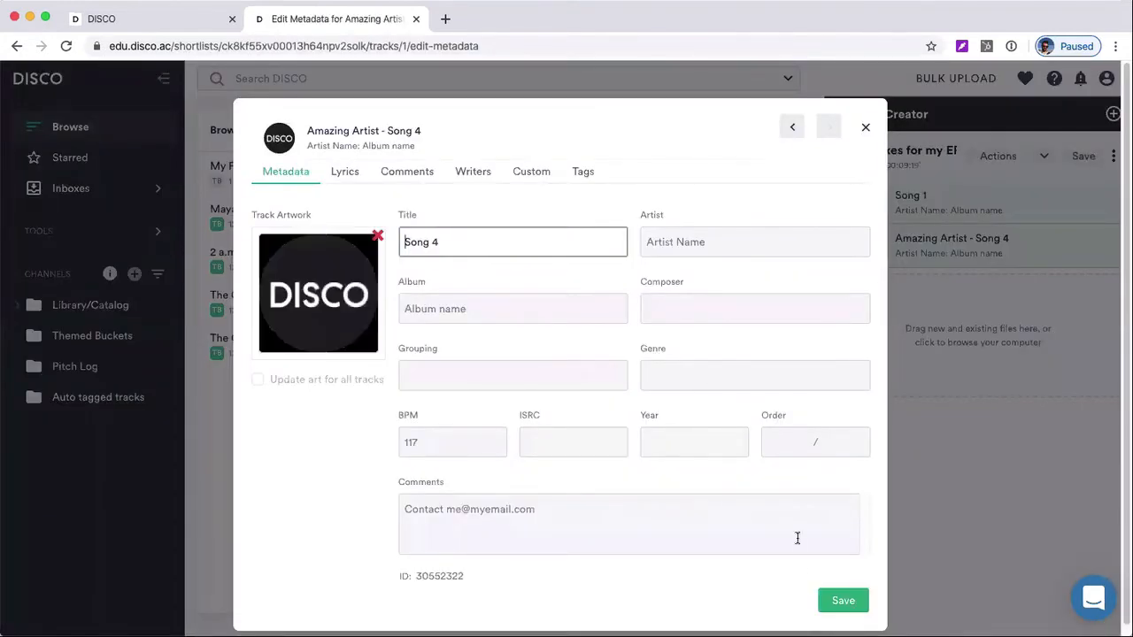
left_click(841, 601)
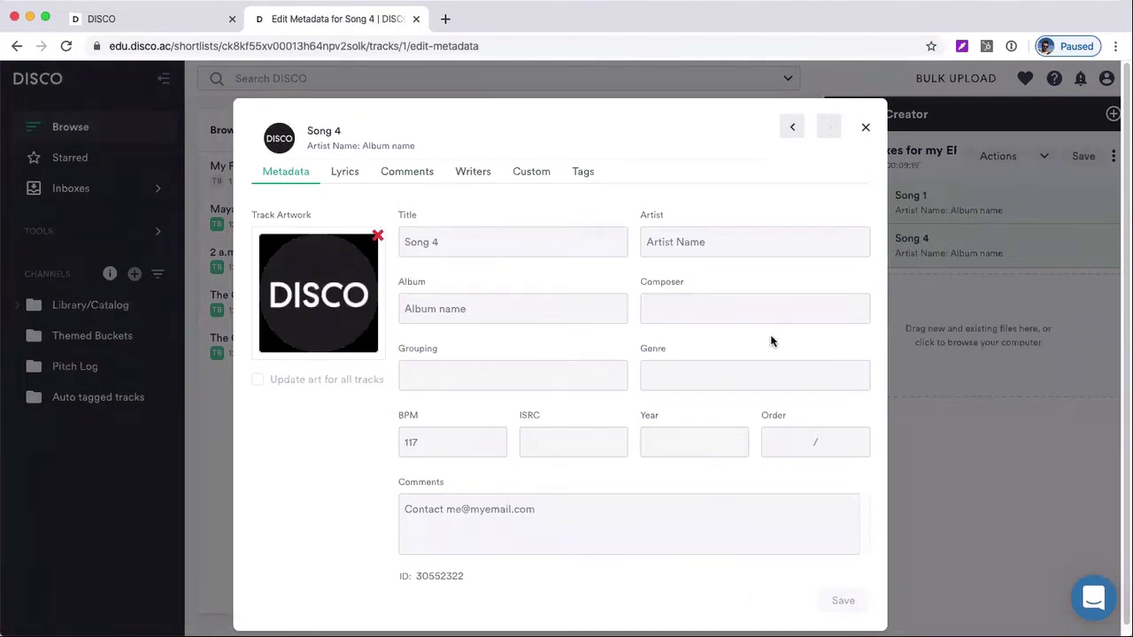
left_click(867, 129)
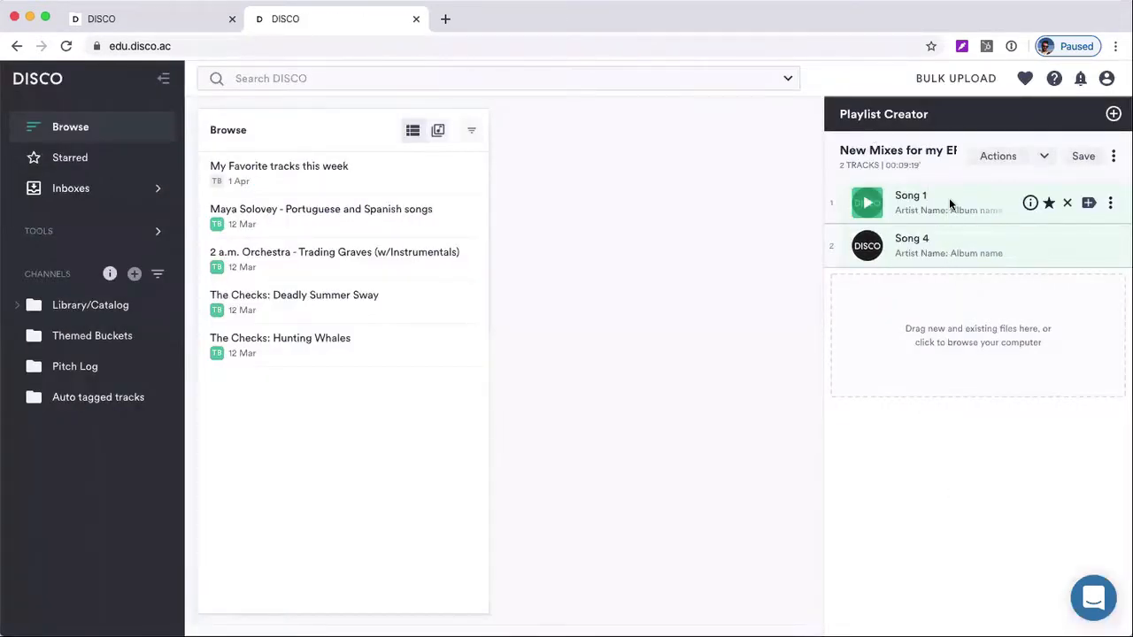
Look through the playlist's options and the Song 1 track's options, including its download formats
left_click(1113, 158)
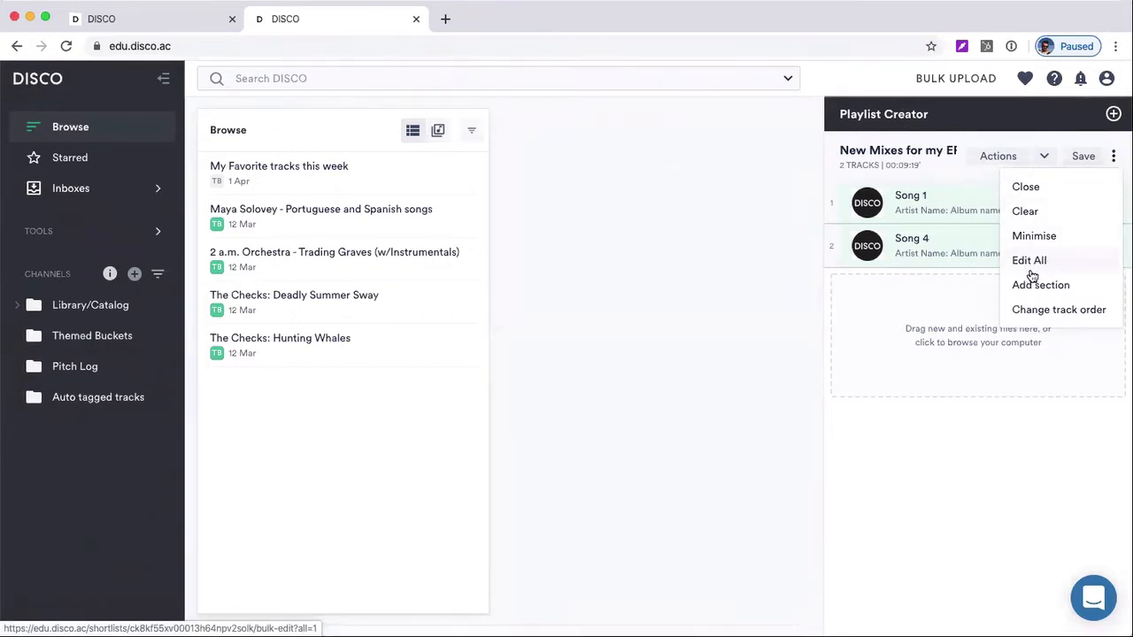
left_click(934, 207)
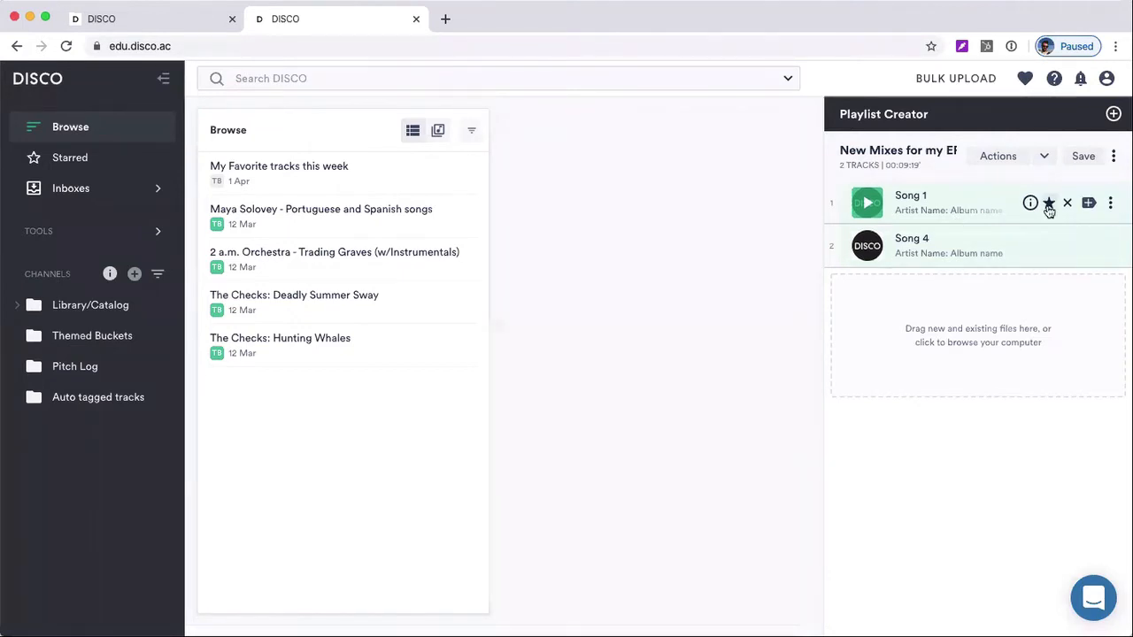
left_click(1111, 203)
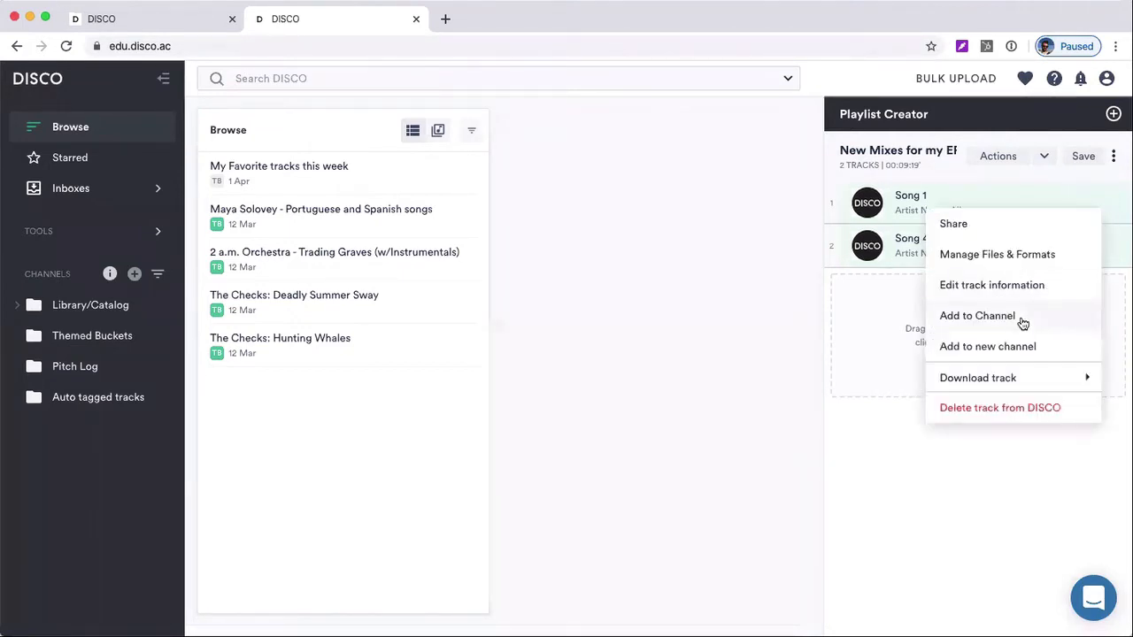
mouse_move(1001, 375)
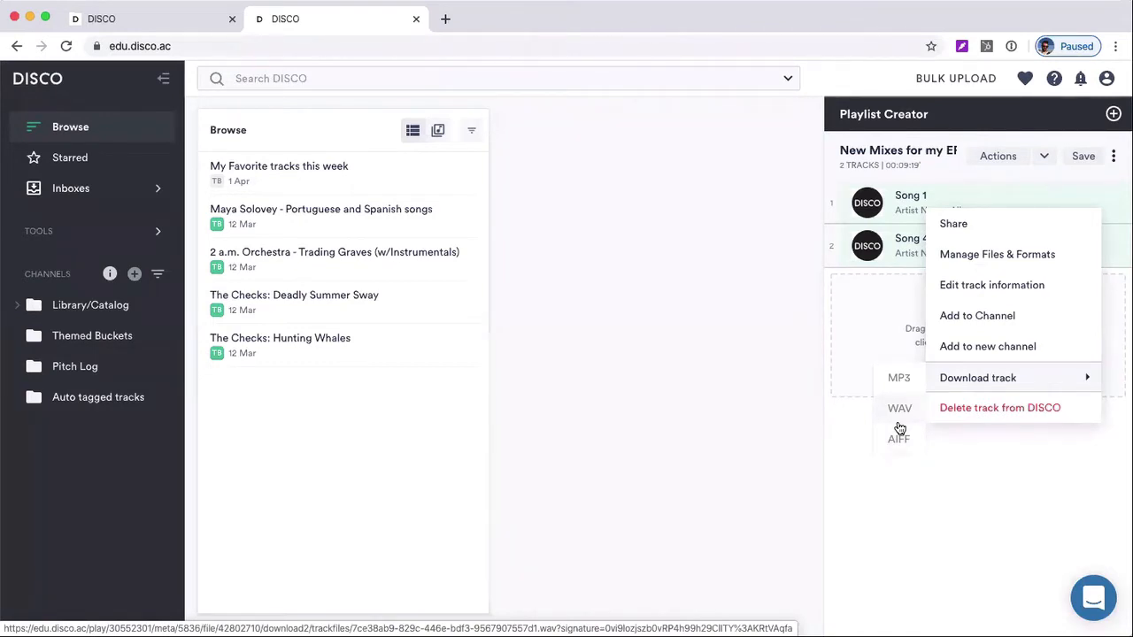
left_click(793, 409)
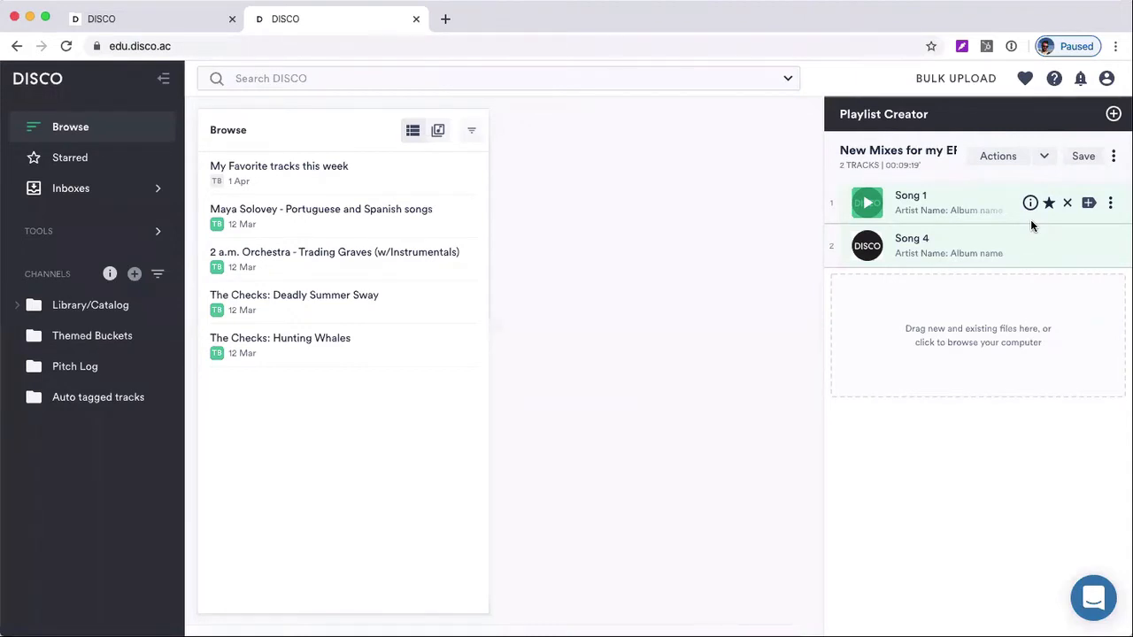
mouse_move(1030, 206)
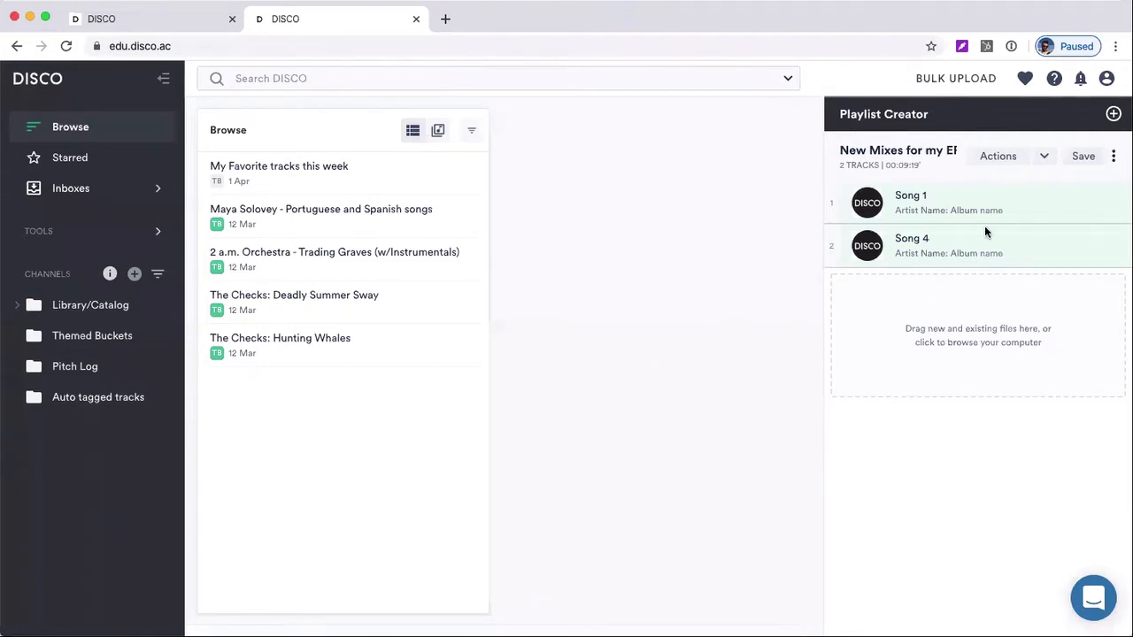
Deselect the playlist tracks and preview Song 1, skipping ahead in it before pausing playback
left_click(1010, 196)
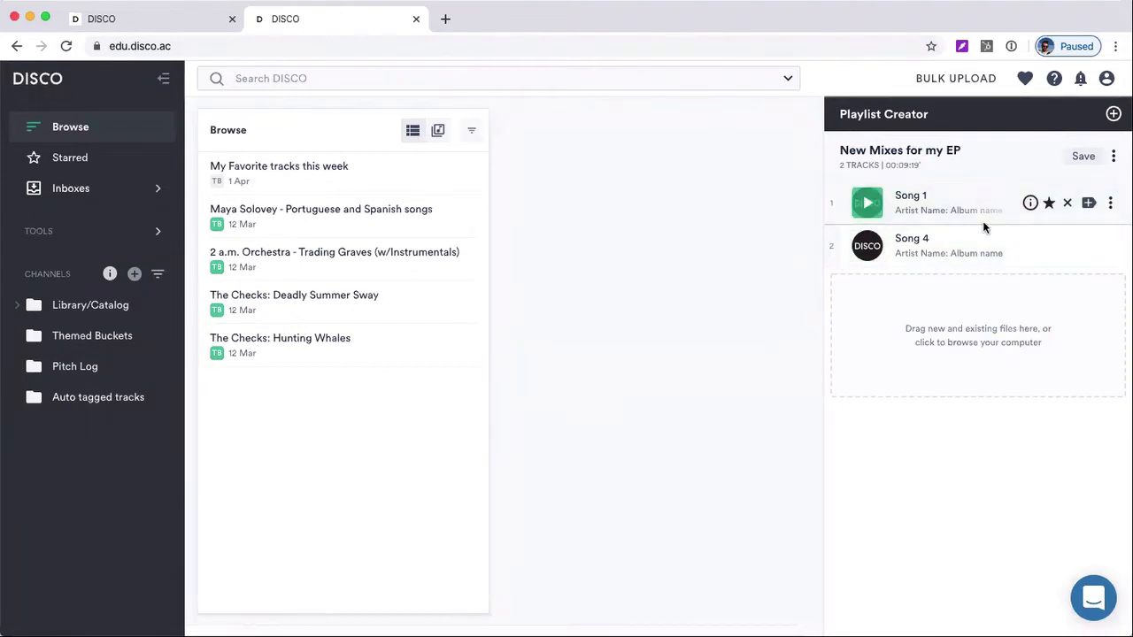
left_click_drag(845, 151, 963, 154)
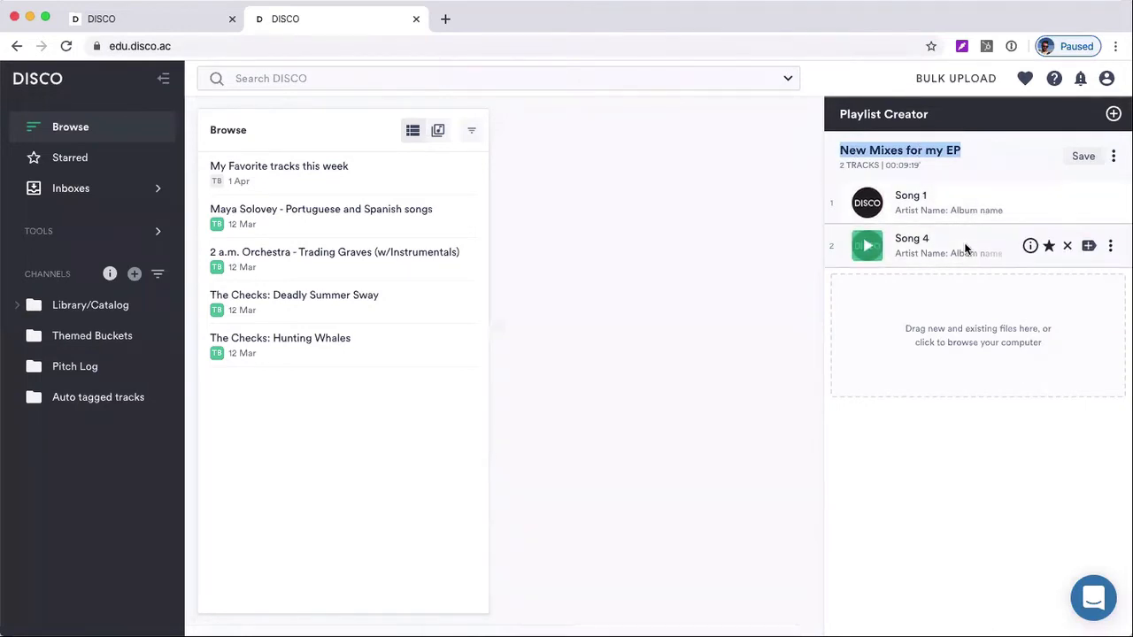
left_click(866, 205)
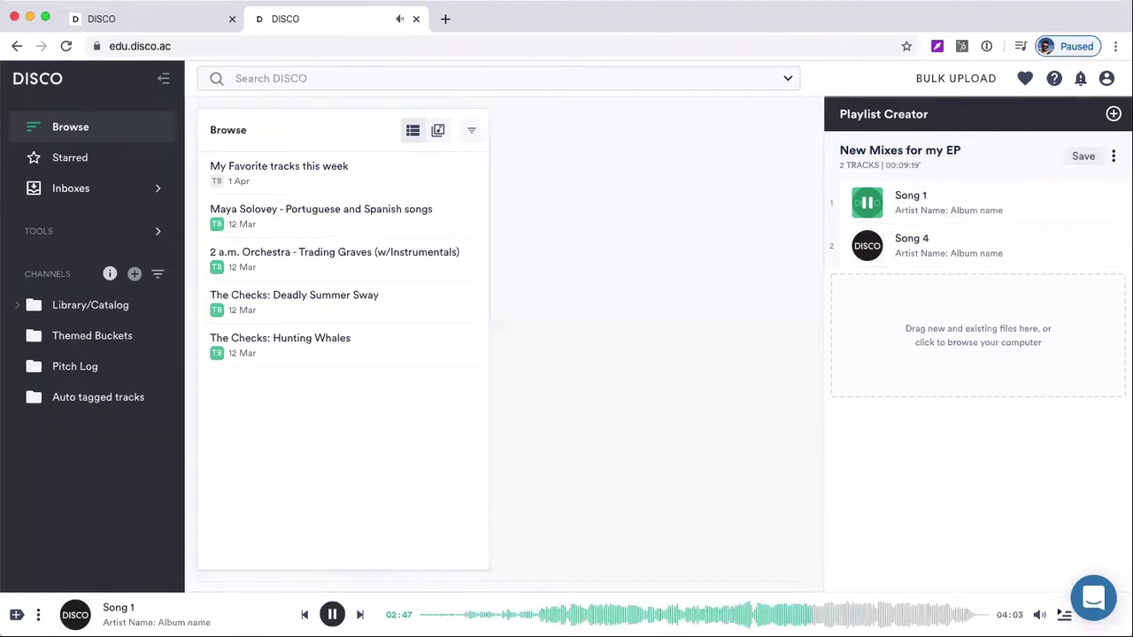
key("Right")
key("space")
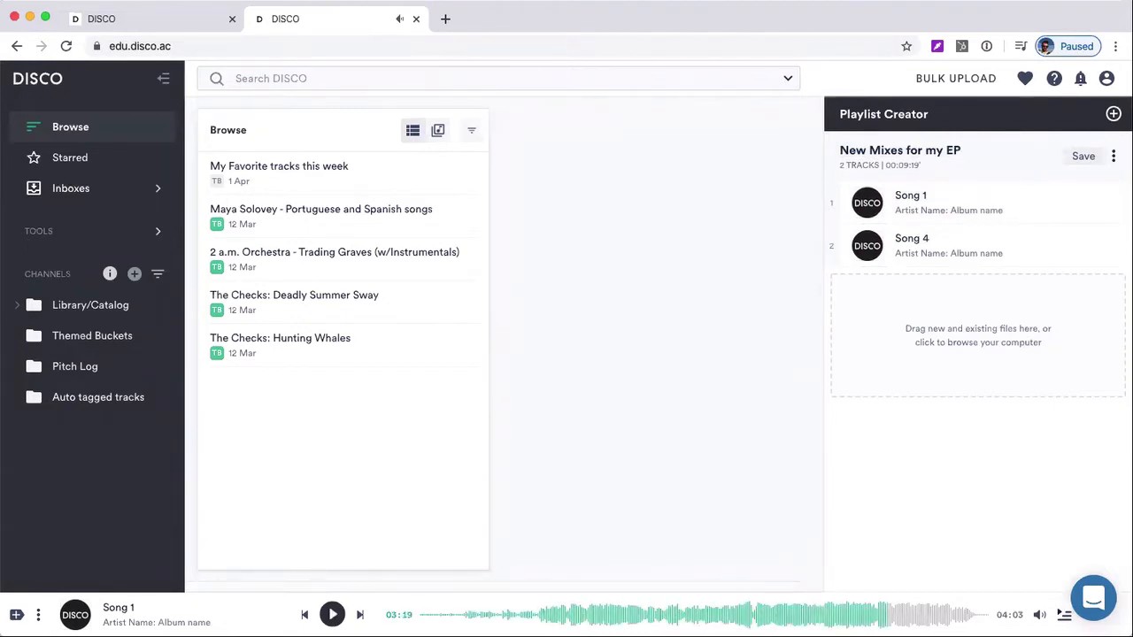
Start a new theme in the playlist's save settings, using the DISCO logo image as both background image and logo
left_click(1083, 160)
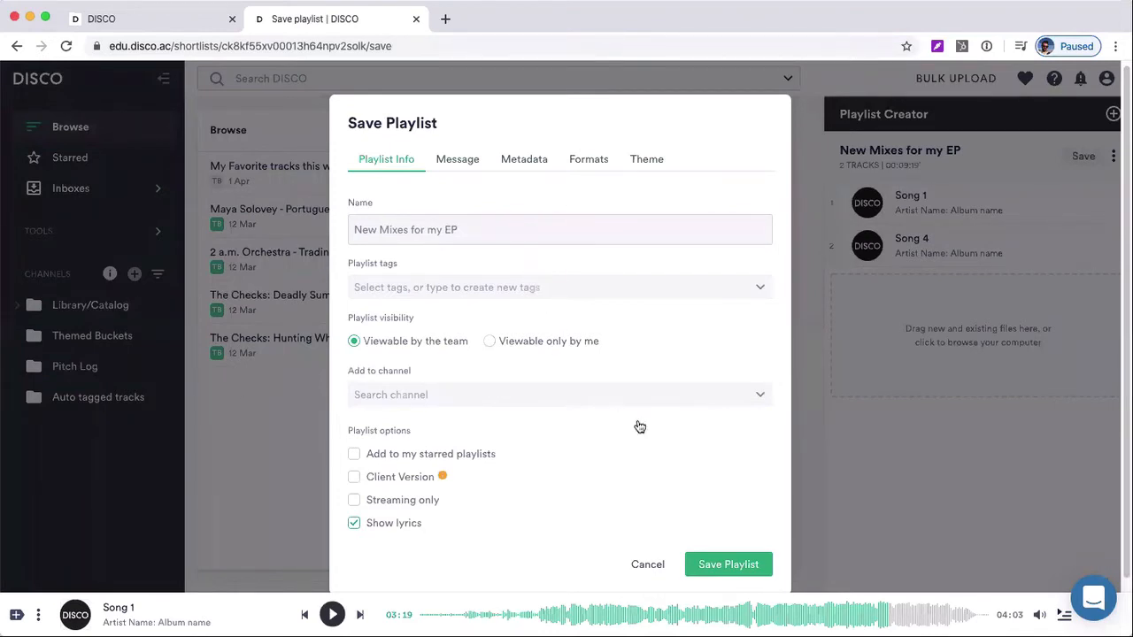
scroll(581, 533, "down", 1)
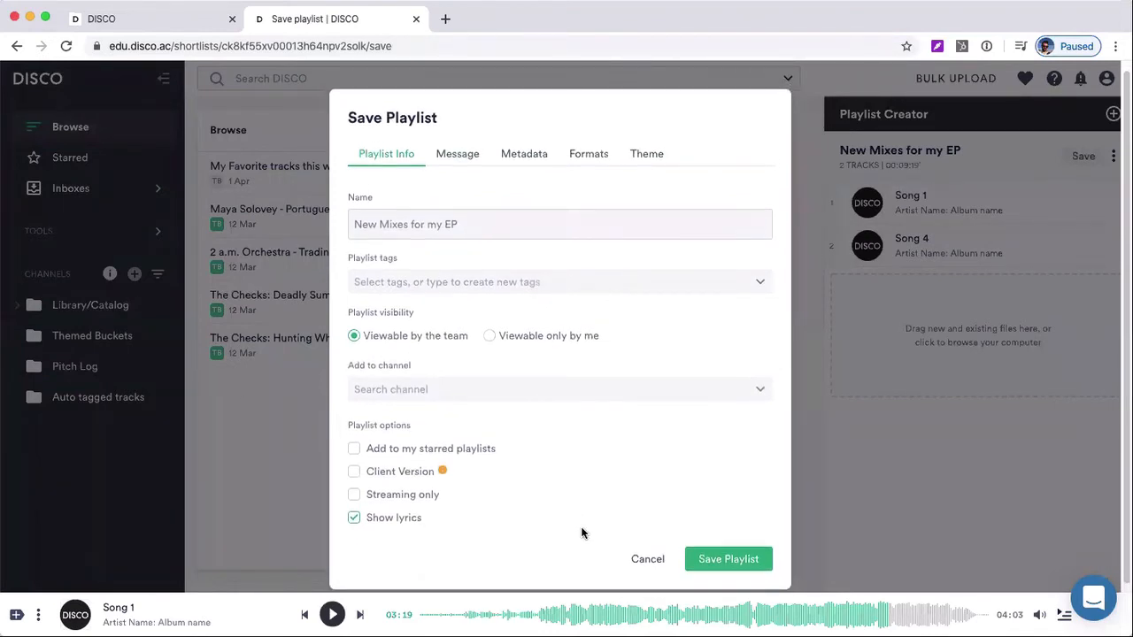
scroll(582, 532, "down", 1)
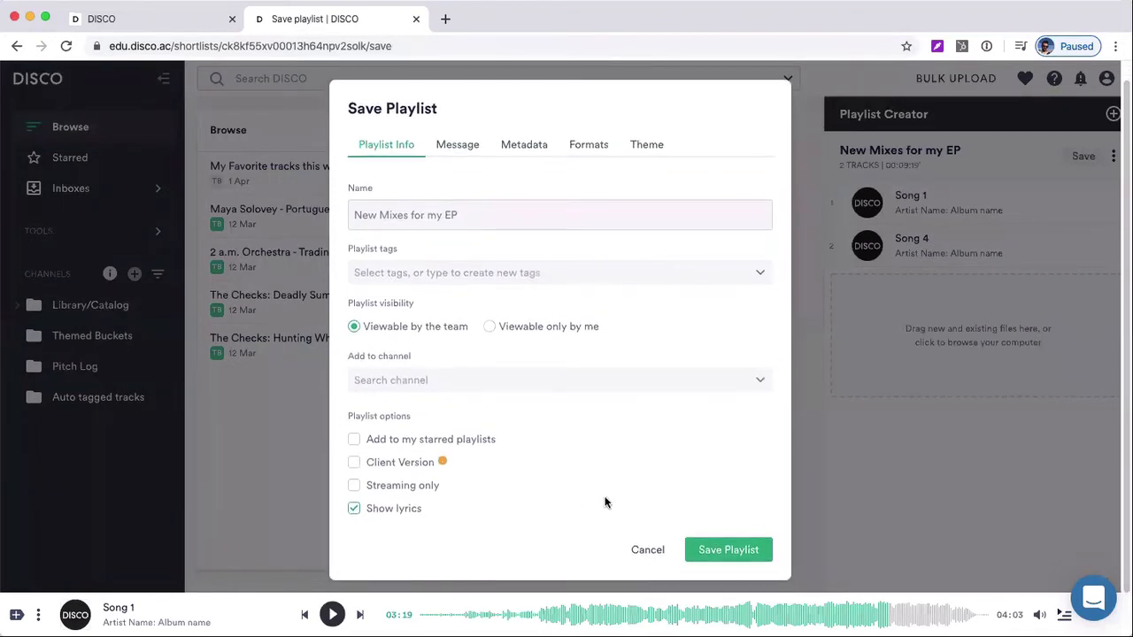
left_click(649, 149)
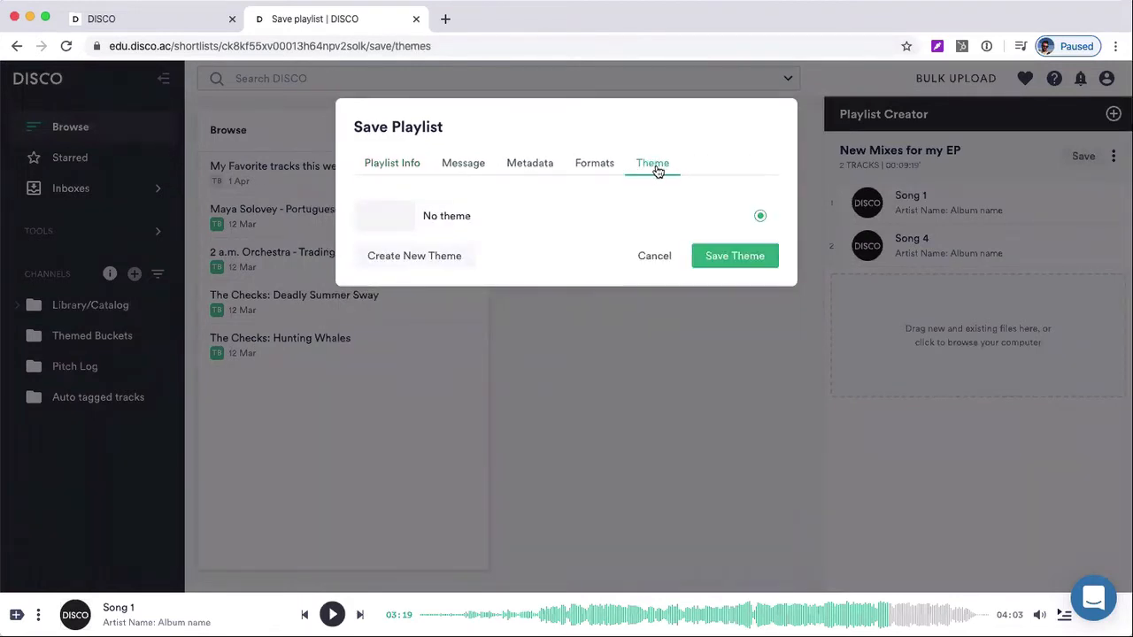
left_click(441, 256)
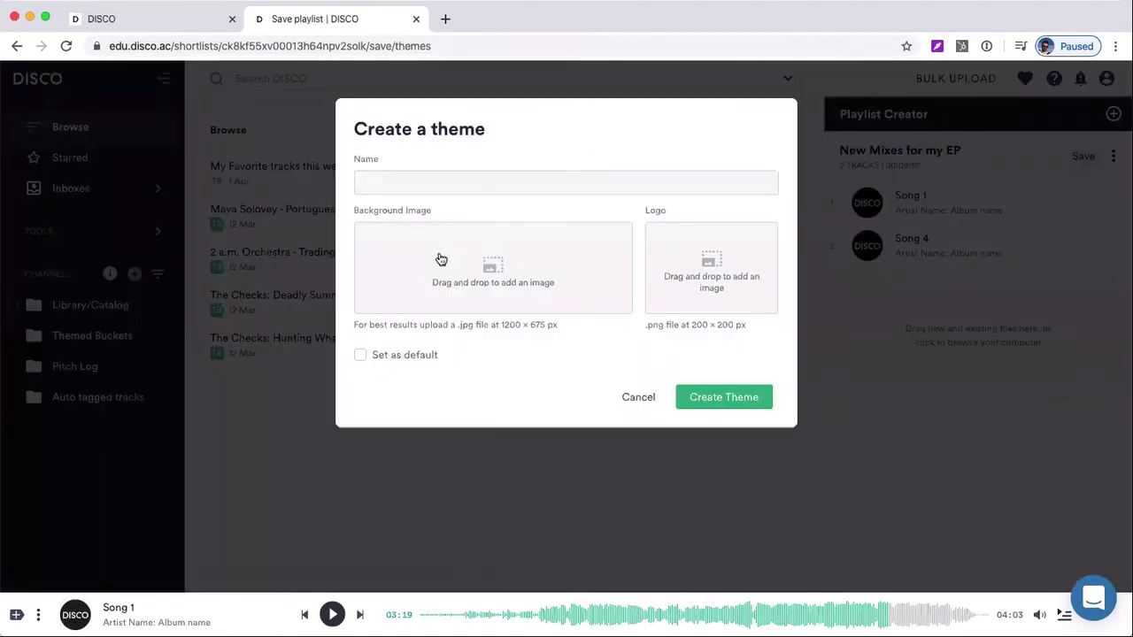
left_click(487, 282)
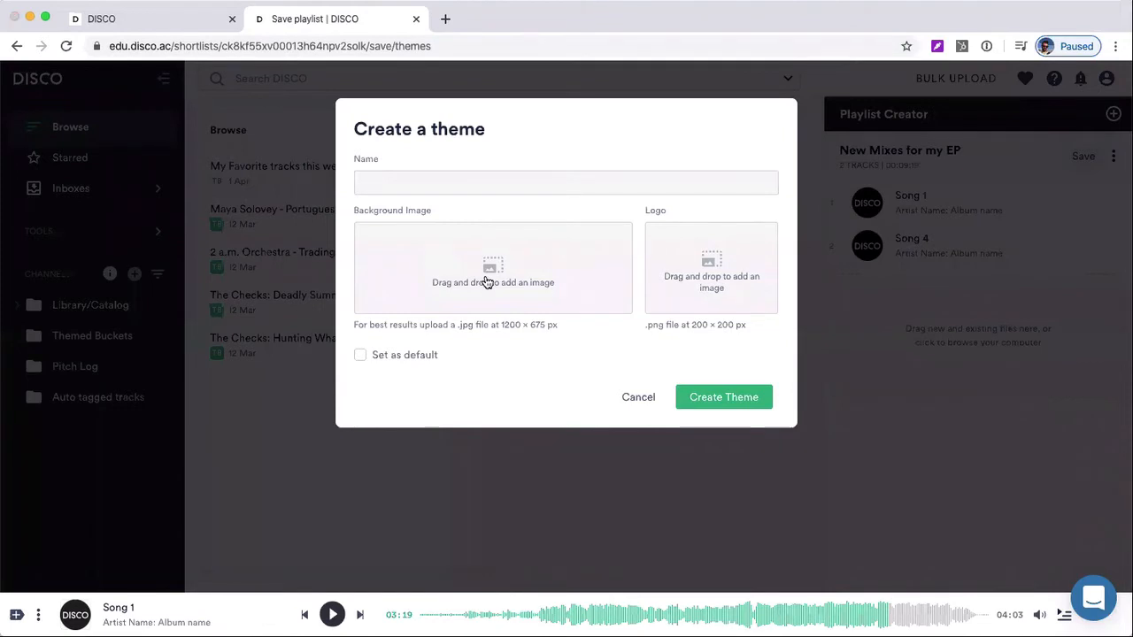
double_click(493, 116)
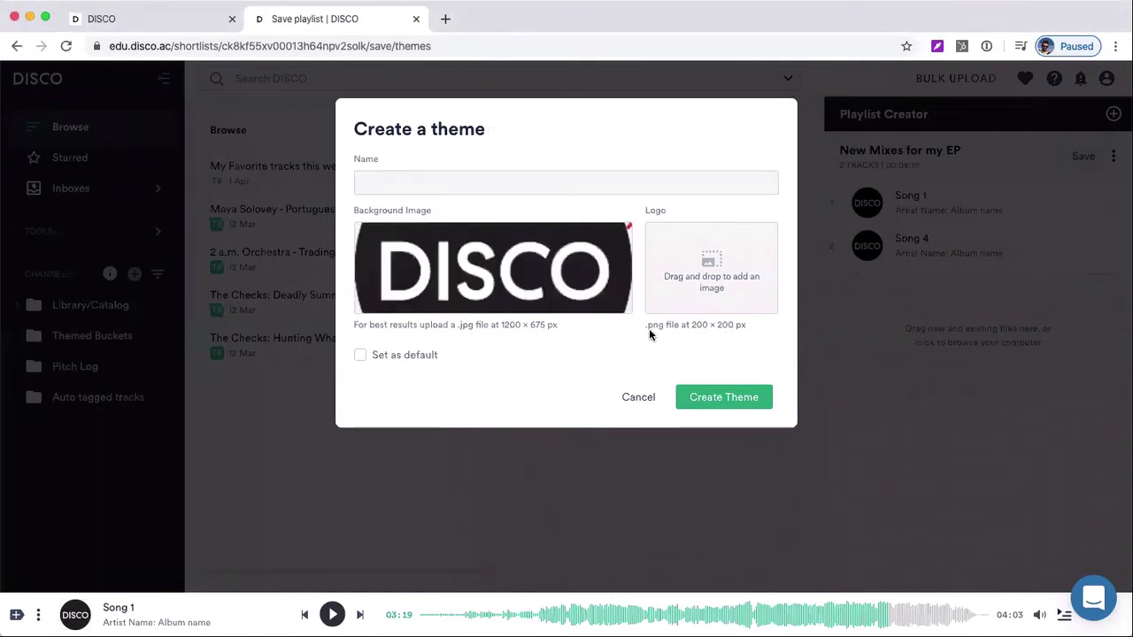
left_click(704, 282)
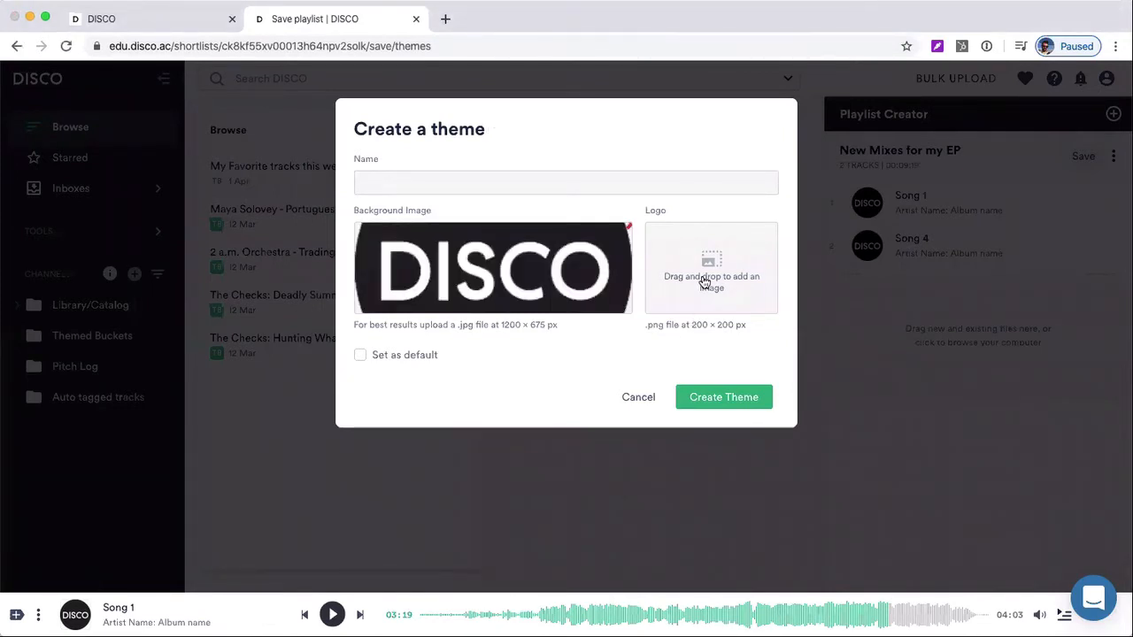
double_click(511, 117)
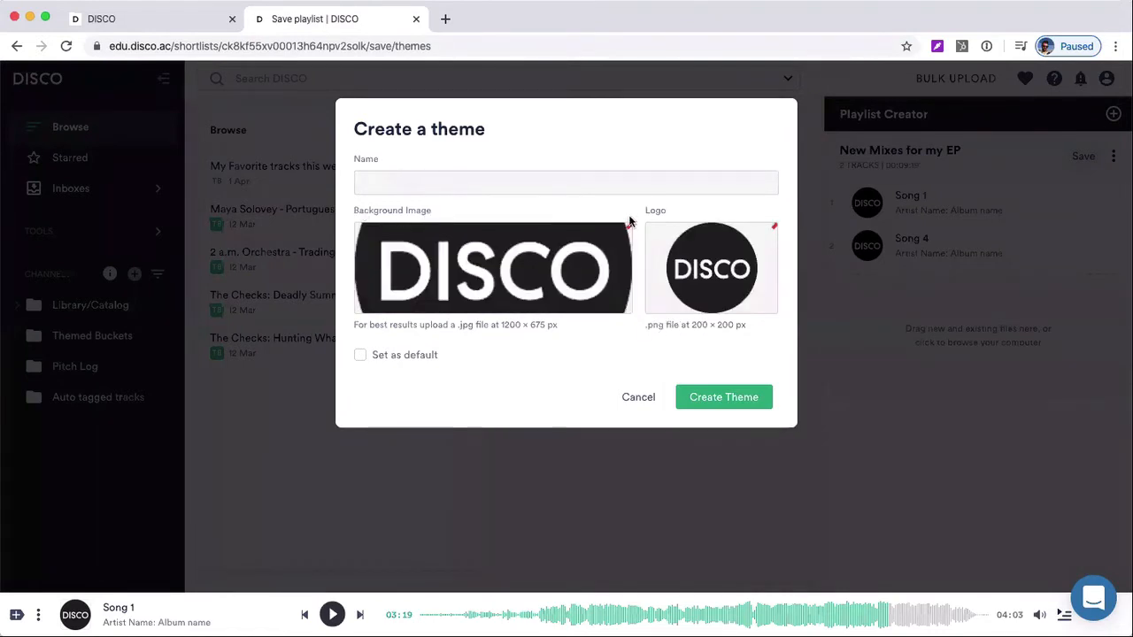
Name the theme "EP artwork theme", create it and save it as the playlist's theme
left_click(564, 174)
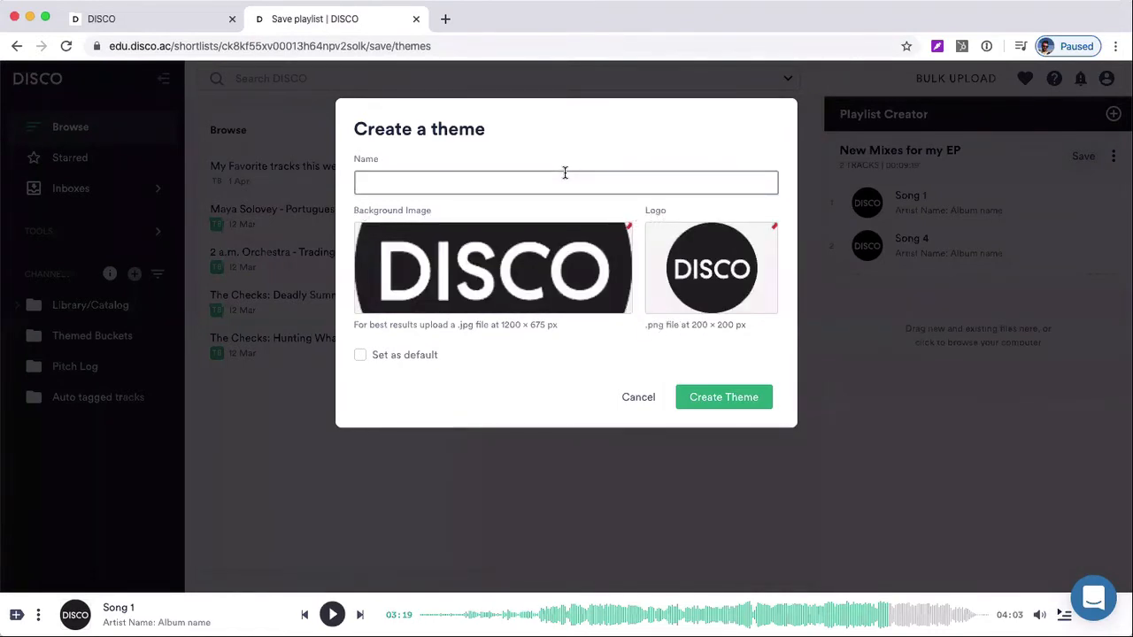
type("EP artwork theme")
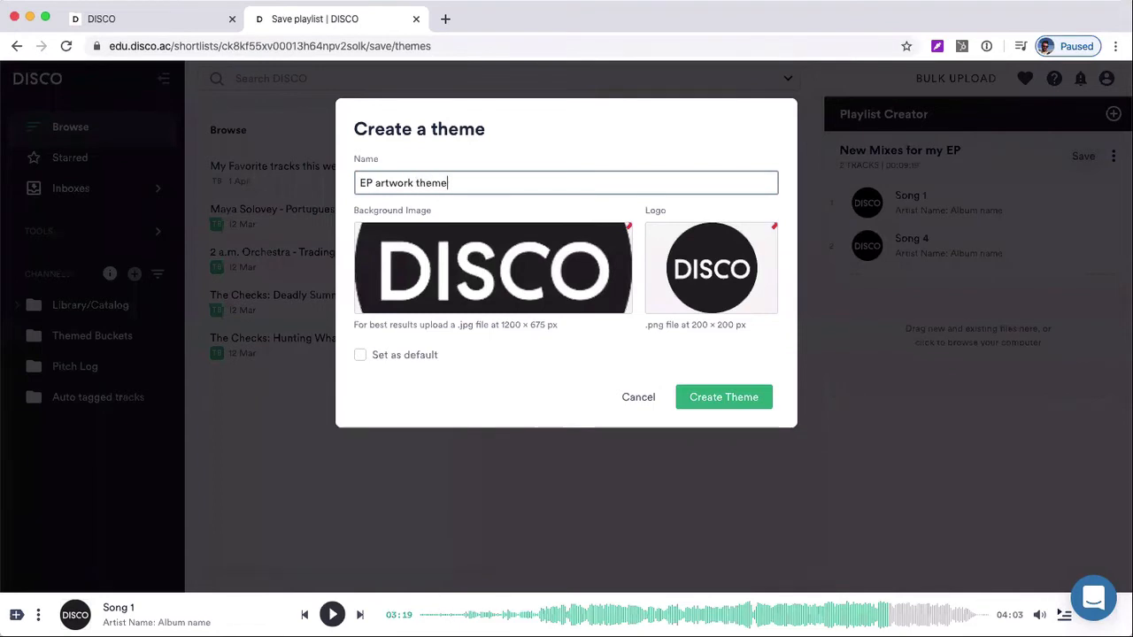
left_click(715, 398)
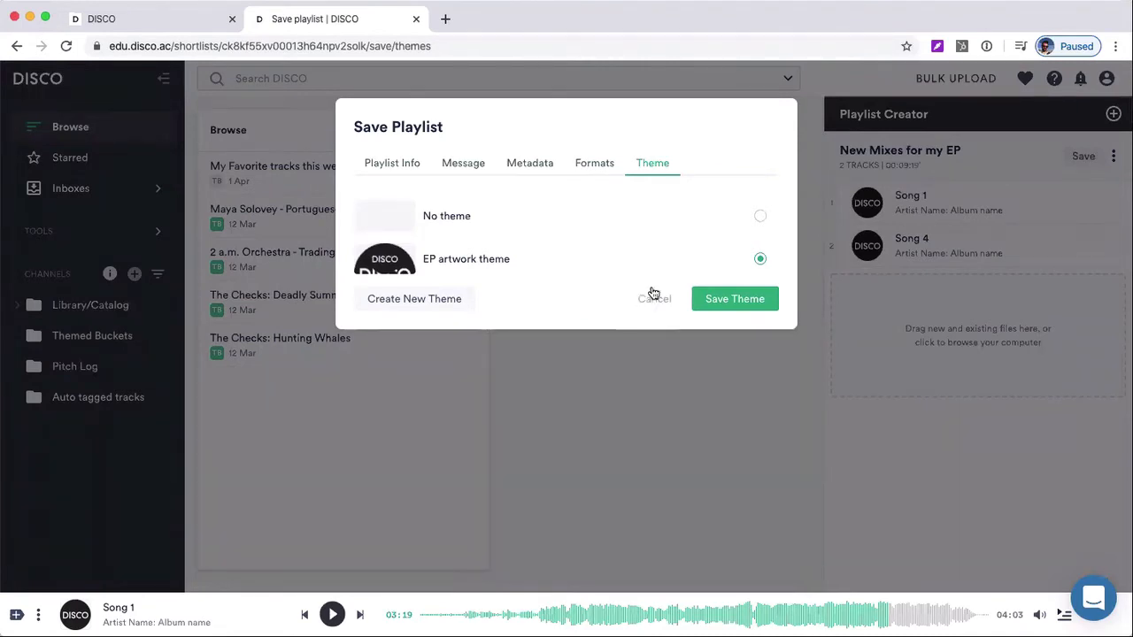
left_click(724, 297)
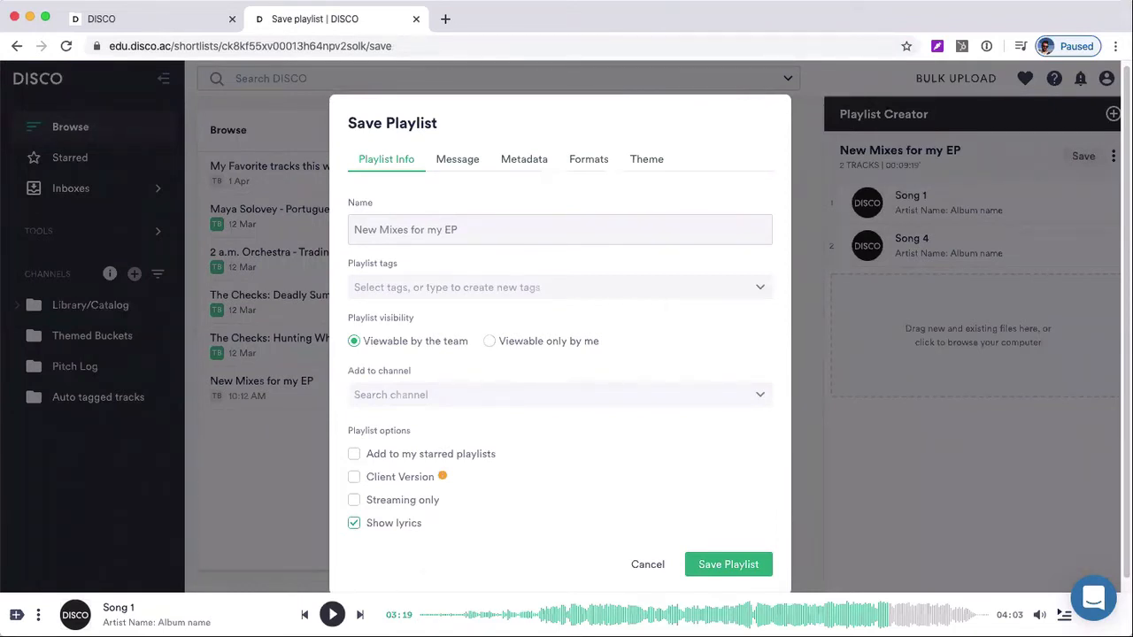
Write a playlist message with the lines "Bio", "Press Release" and "Instructions about the playlist"
left_click(450, 163)
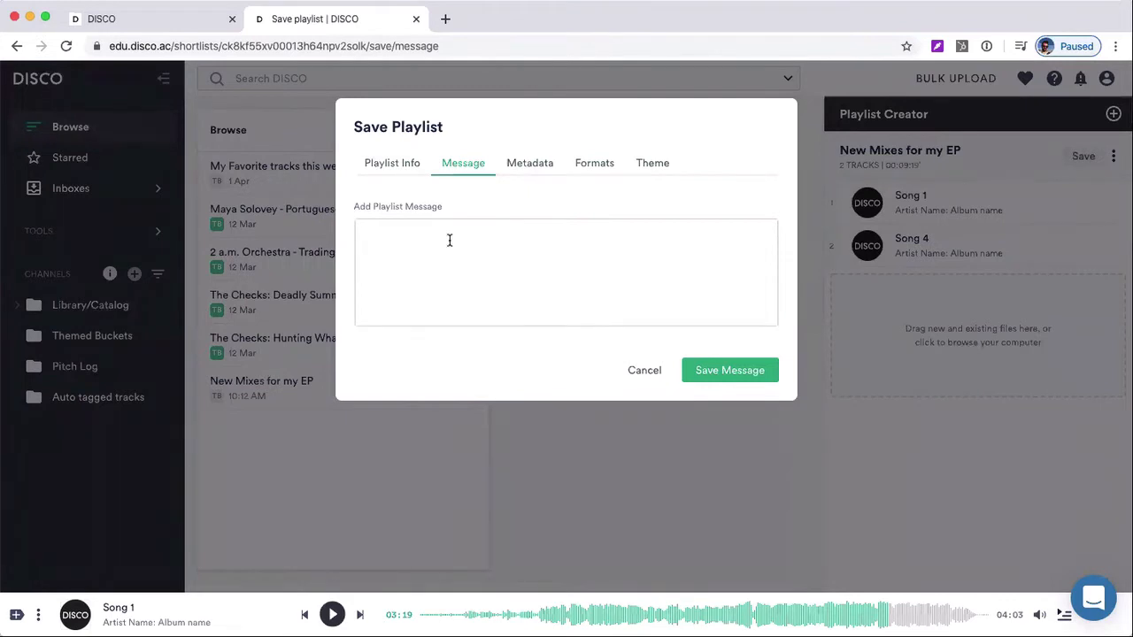
type("Bio")
key("Return")
type("Press Release")
key("Return")
type("Inst")
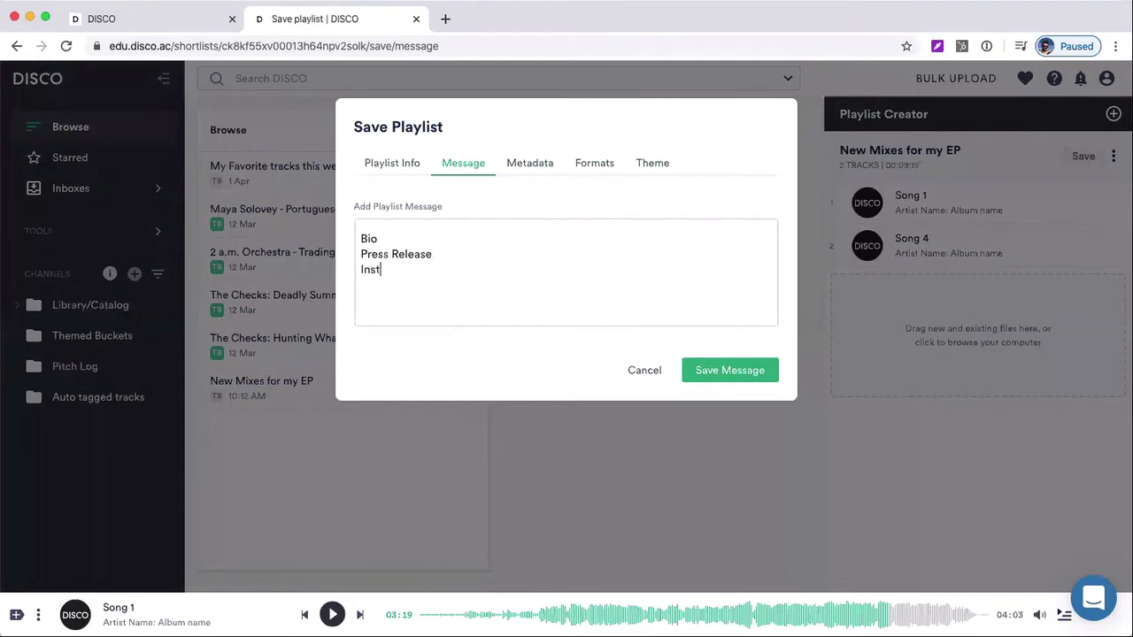
type("ructions about the playlist")
key("Return")
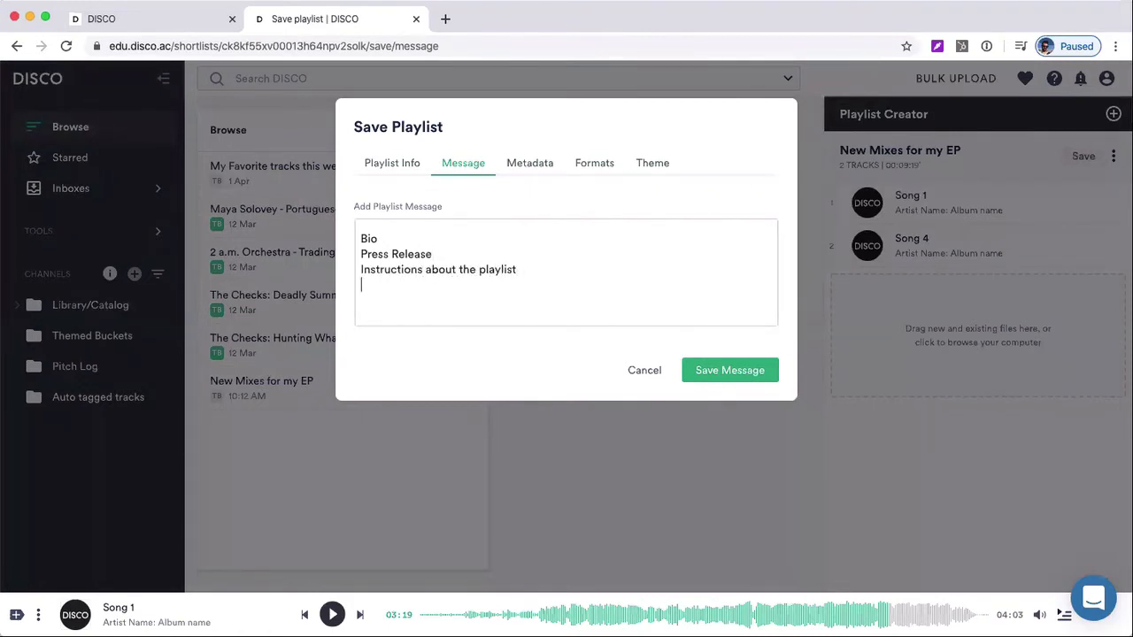
type("https://disco.ac")
left_click(708, 367)
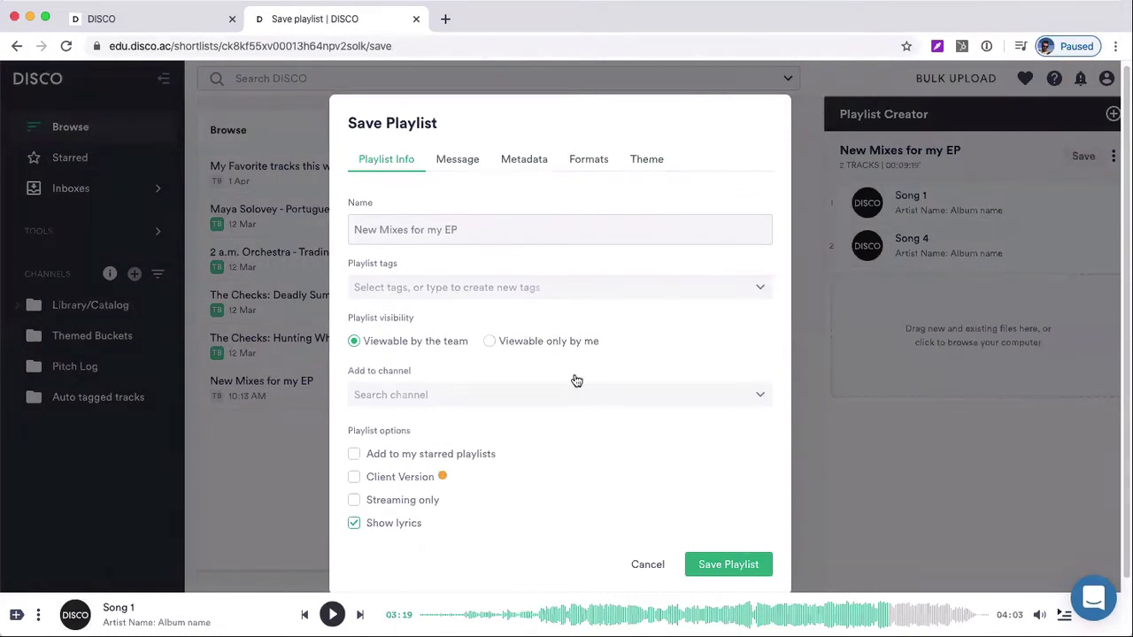
Save the playlist, skip the guided tour and highlight the unique ending of its shareable URL
left_click(727, 558)
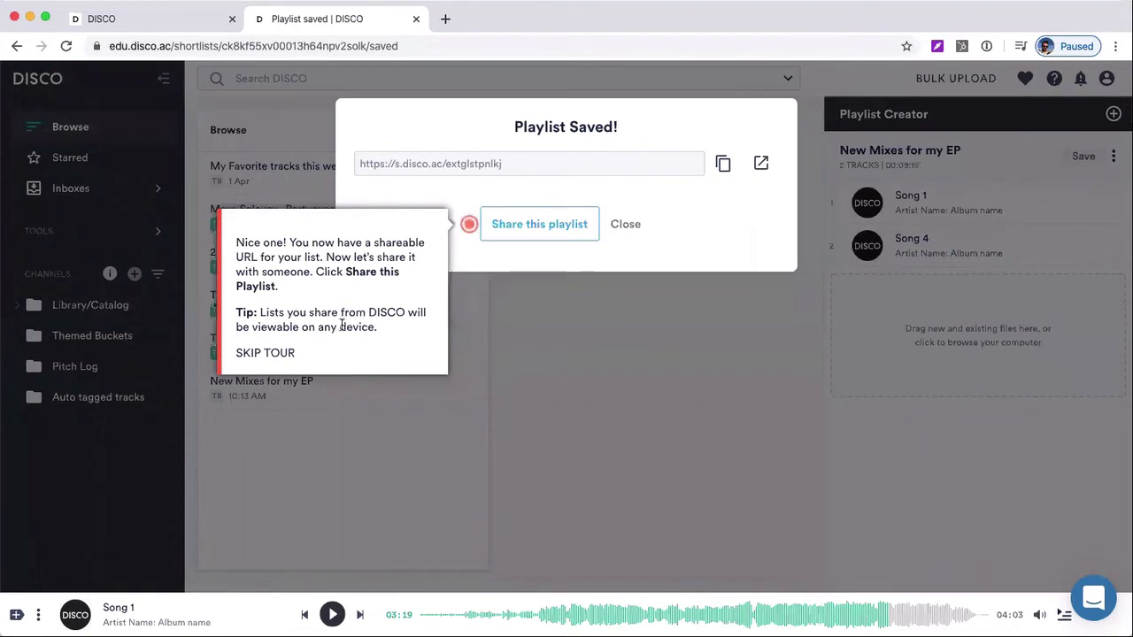
left_click(272, 352)
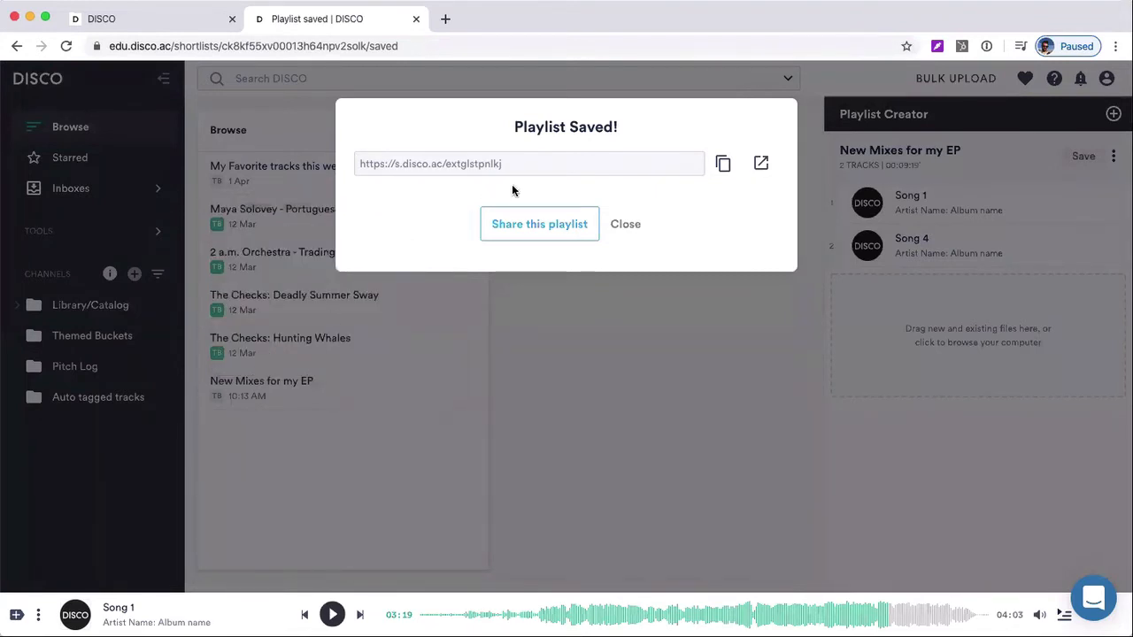
double_click(482, 164)
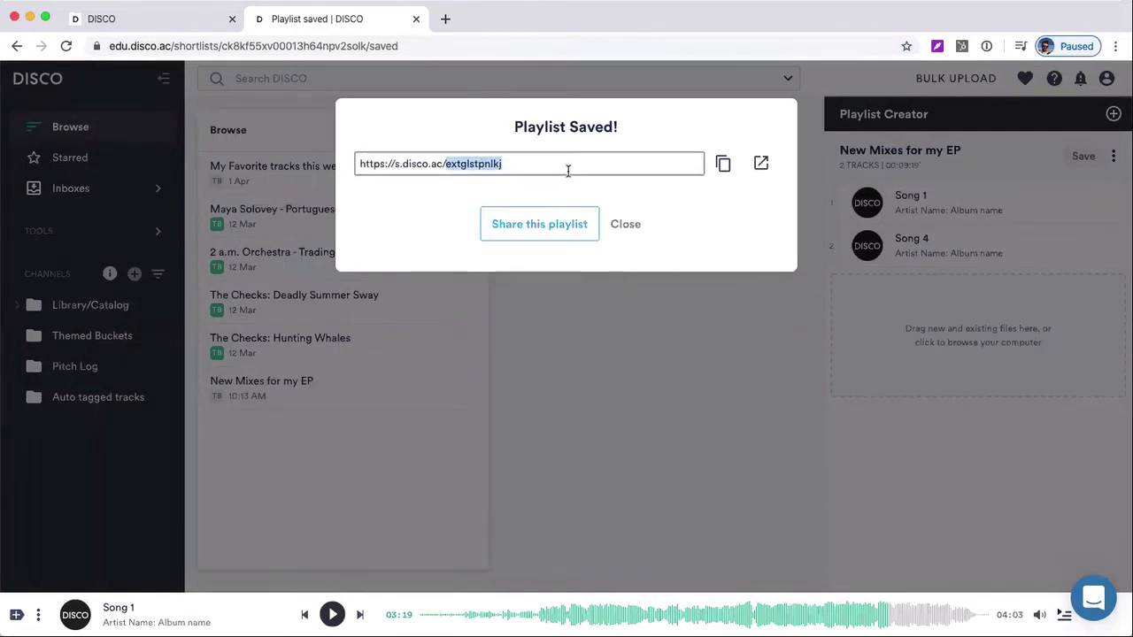
Open the saved playlist's public page and highlight its title and the message text
left_click(761, 165)
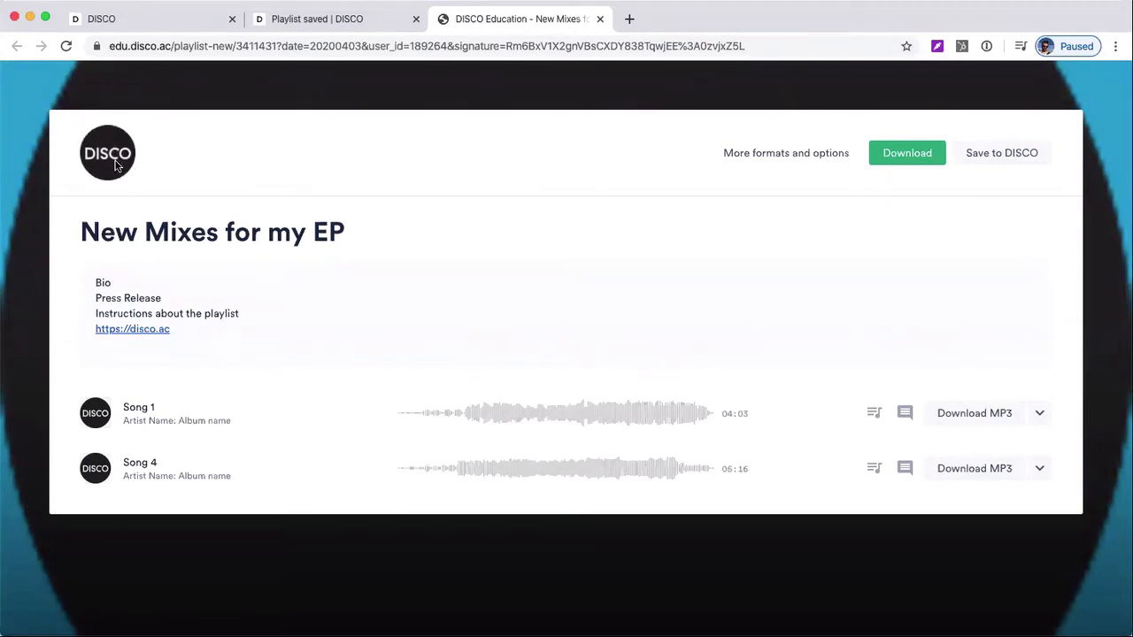
left_click_drag(101, 232, 414, 232)
left_click(416, 232)
left_click_drag(95, 278, 205, 359)
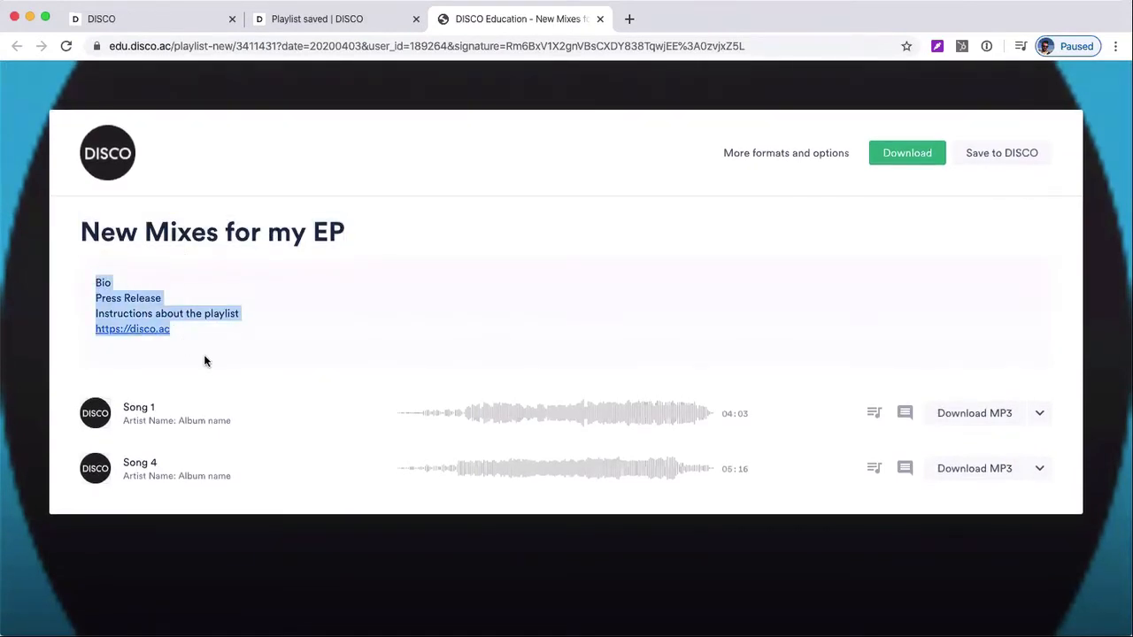
left_click(240, 347)
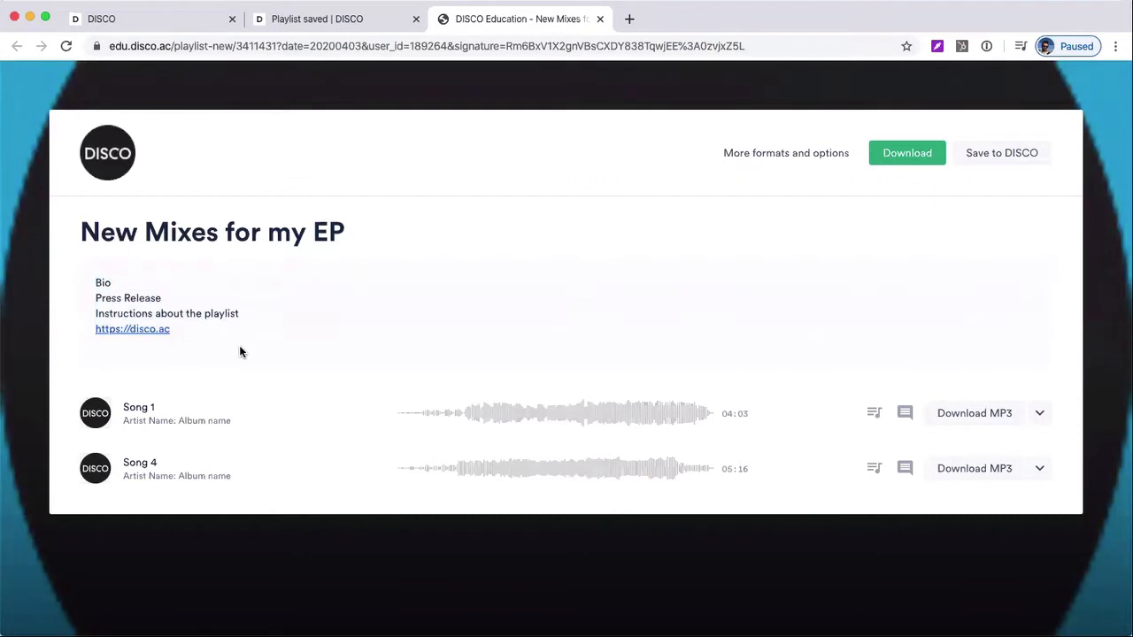
Preview Song 1 and Song 4 on the public page, skipping to a late point in each and pausing playback
left_click(95, 413)
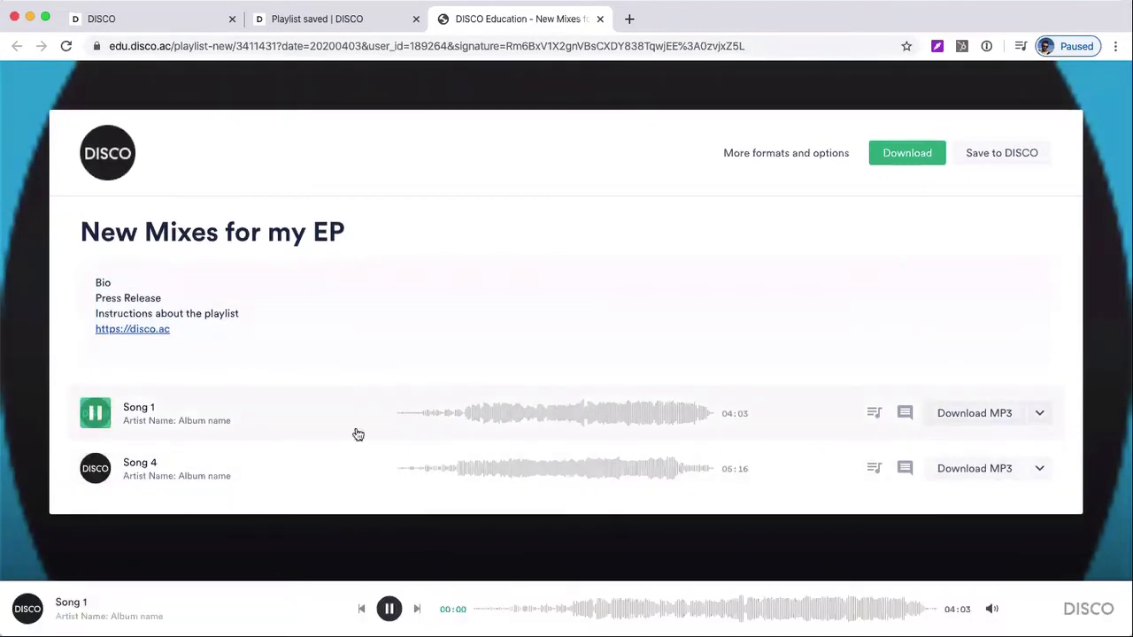
left_click_drag(484, 427, 647, 419)
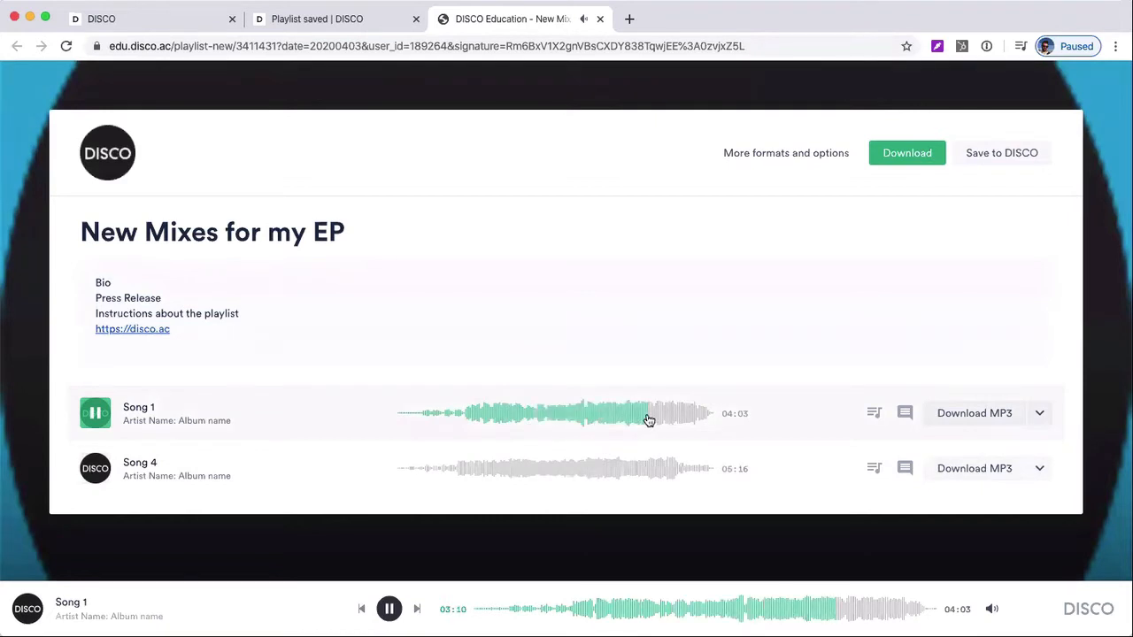
key("space")
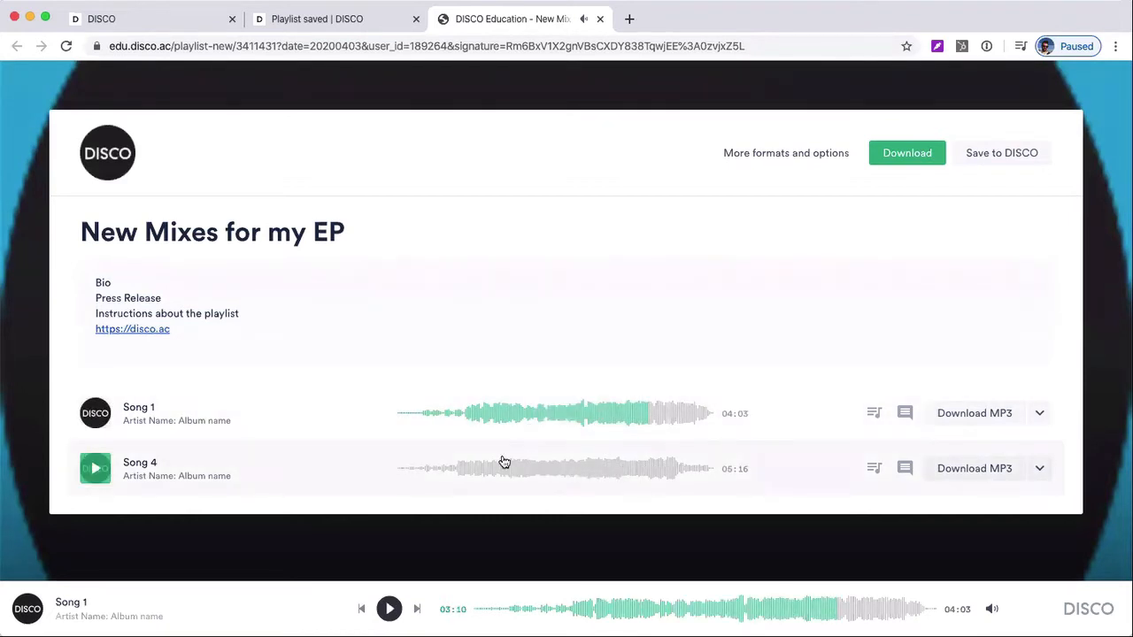
left_click_drag(487, 462, 652, 478)
key("space")
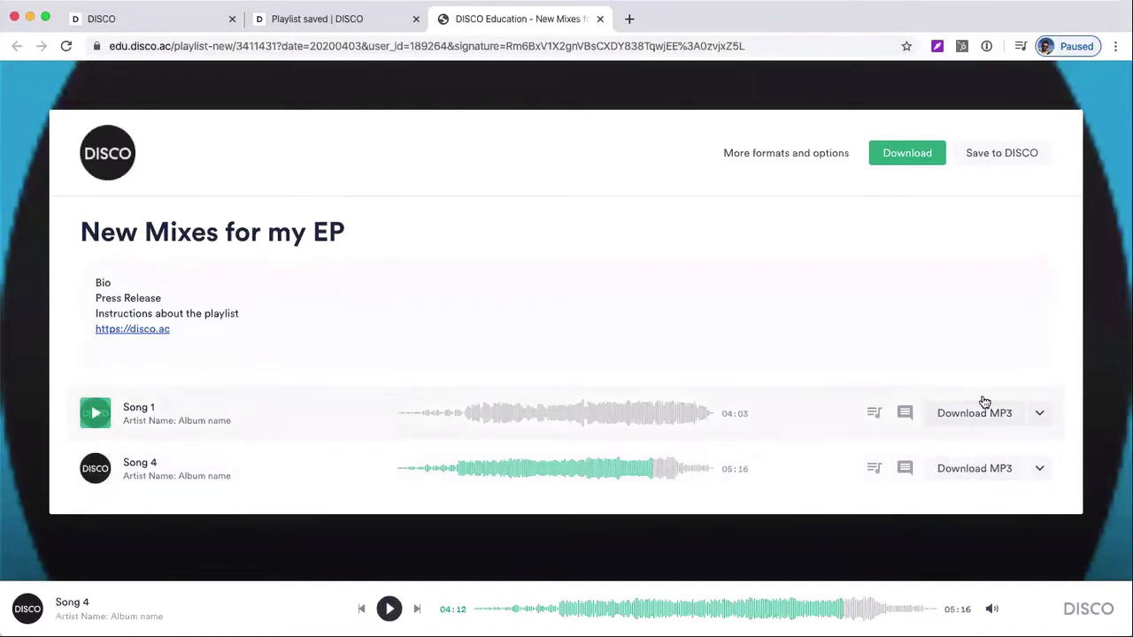
Check the download format options offered for Song 1 on the public page
left_click(1041, 414)
left_click(1041, 414)
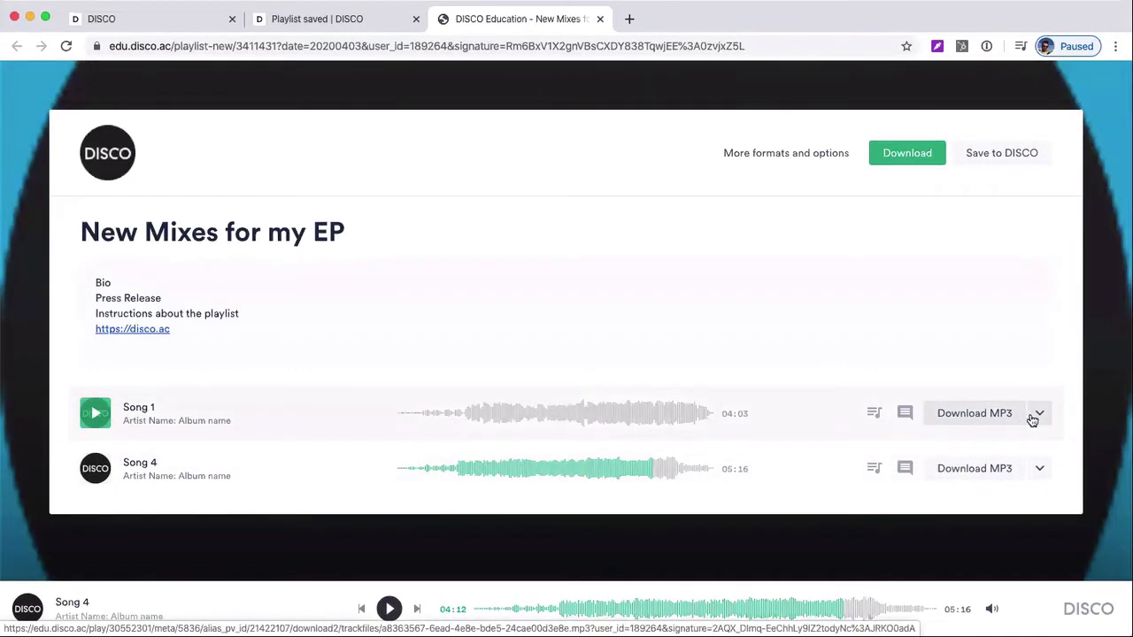
left_click(1037, 415)
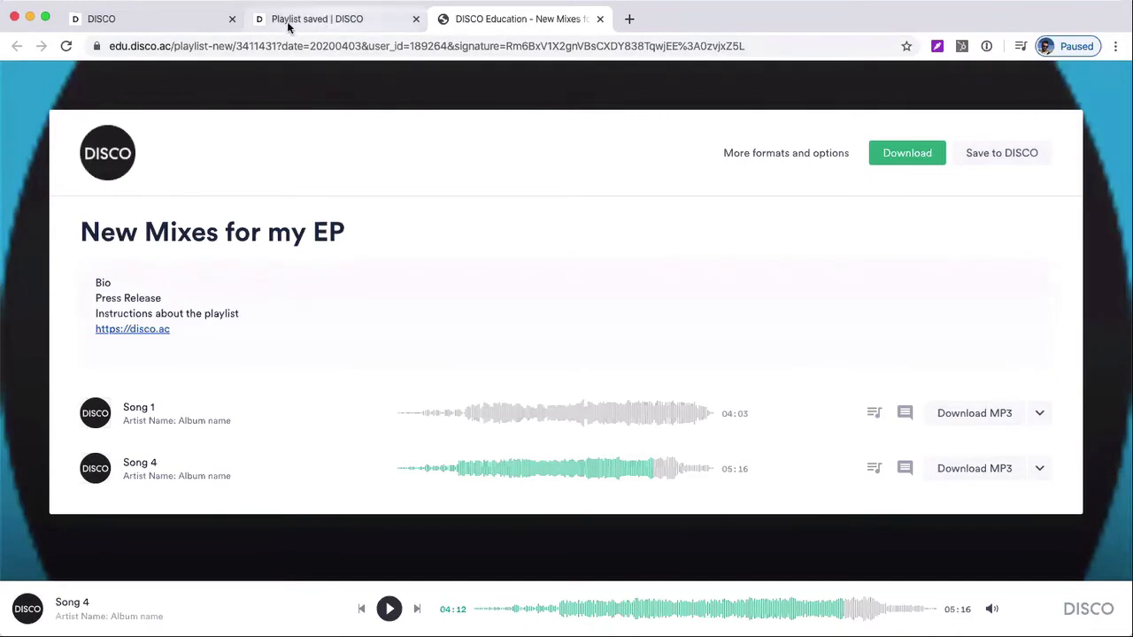
Return to the saved-playlist dialog, select its full share URL and close the dialog
left_click(160, 19)
left_click(295, 21)
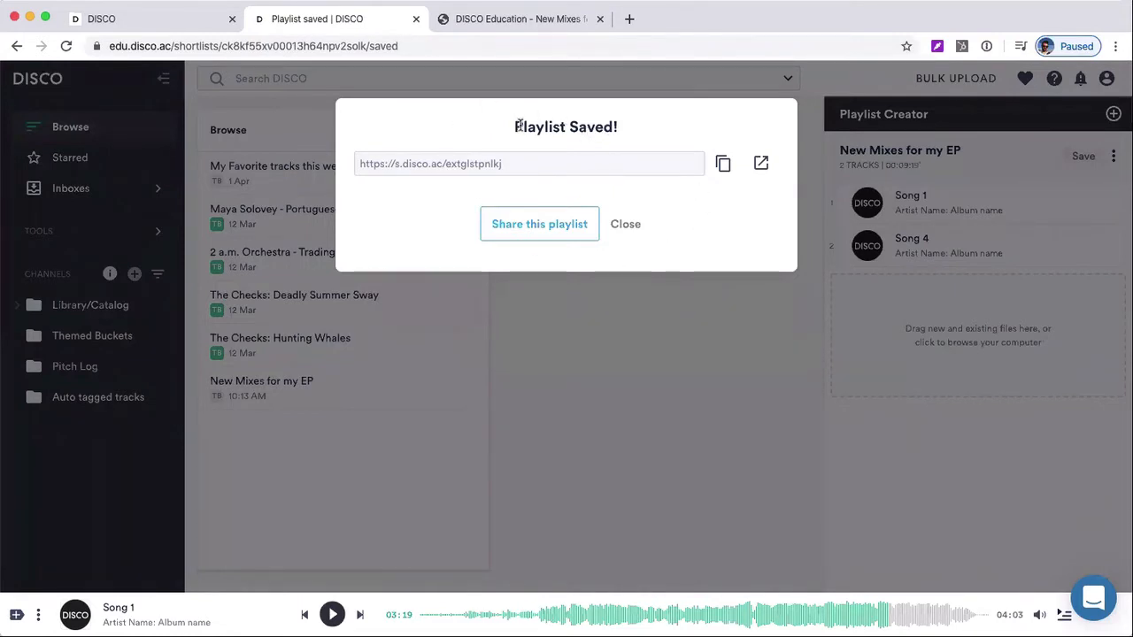
left_click(540, 171)
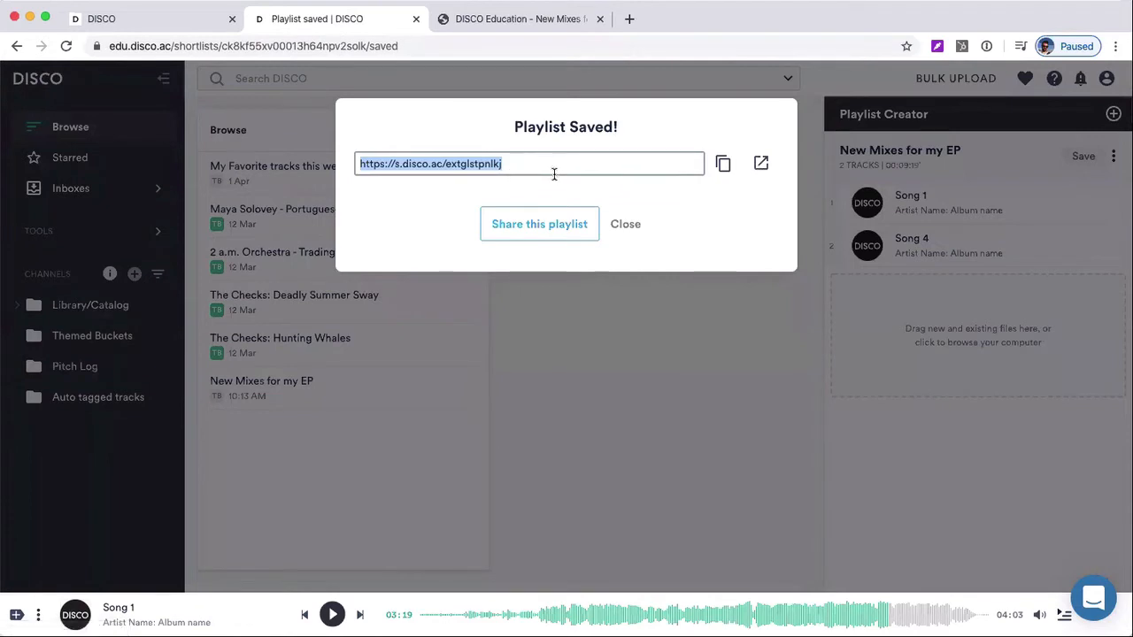
left_click(626, 227)
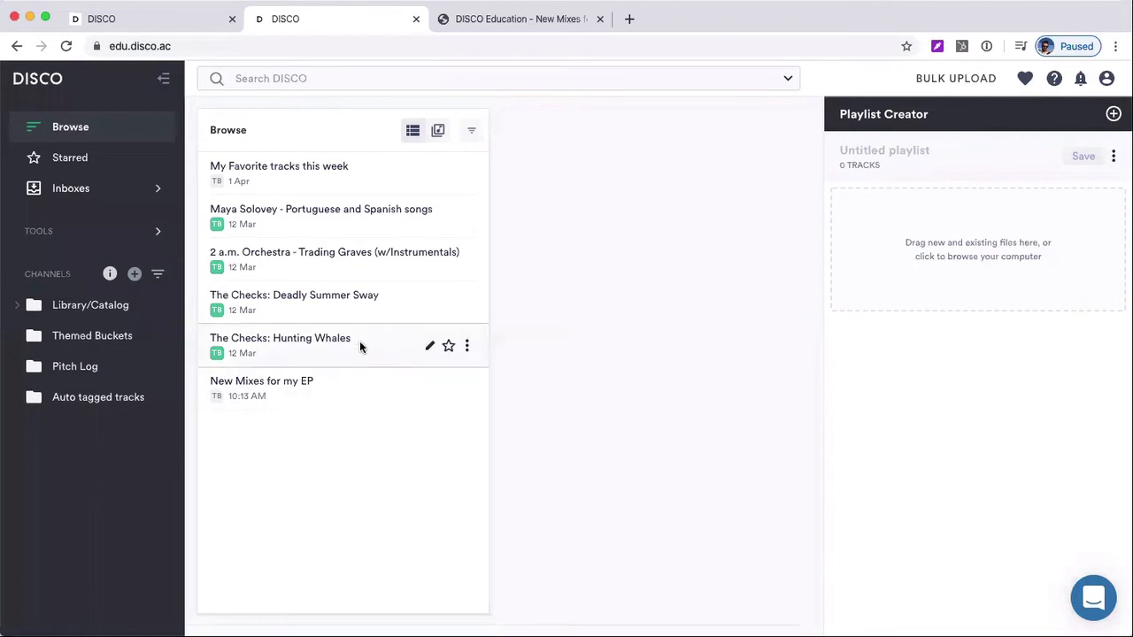
Refresh the Browse list, open the "New Mixes for my EP" playlist and check the list's sorting options
left_click(59, 128)
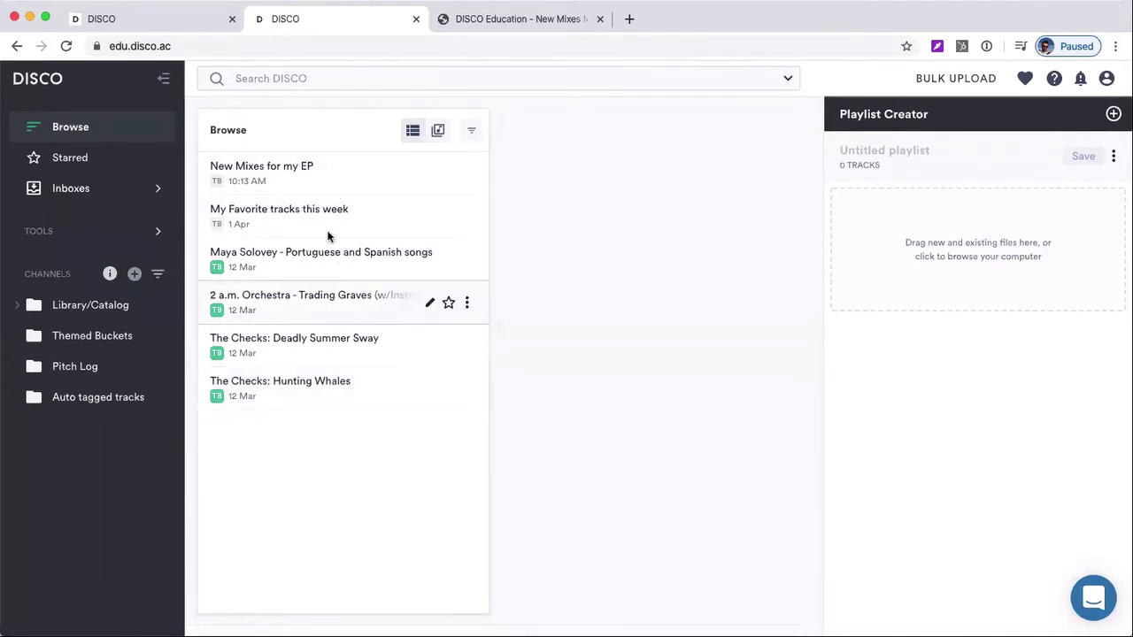
left_click(311, 174)
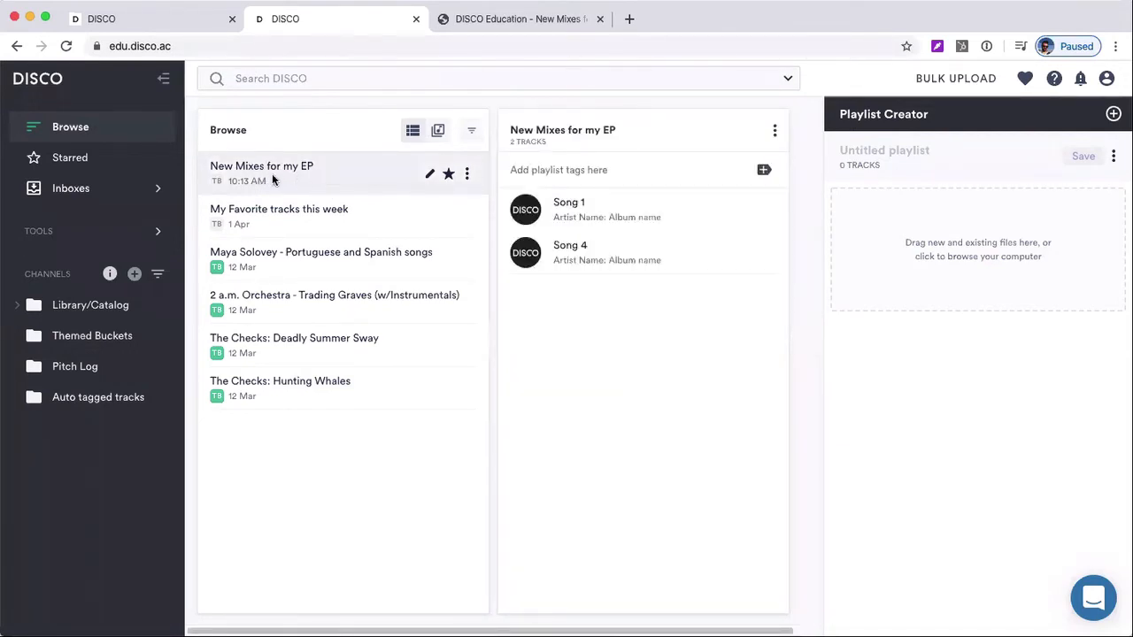
left_click(472, 134)
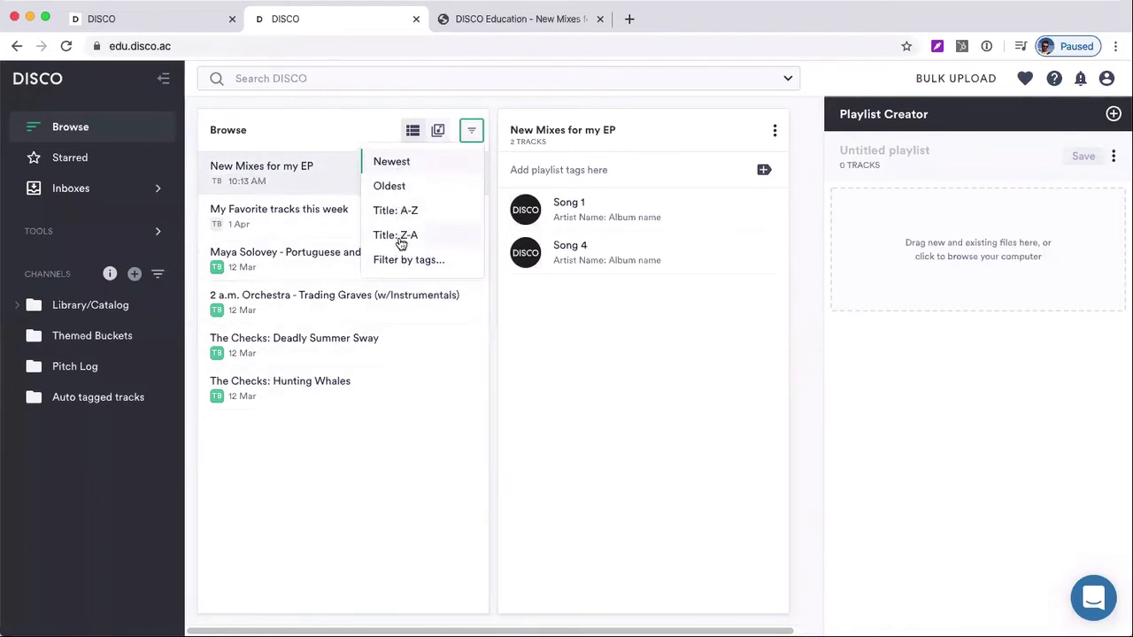
left_click(370, 123)
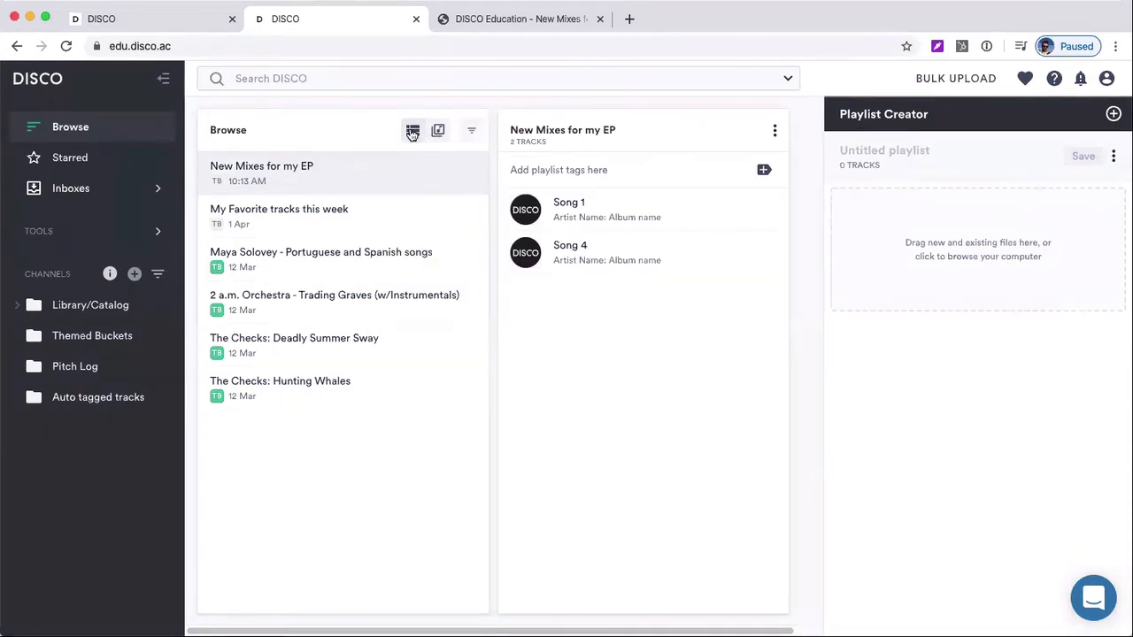
Compare the individual-track view with the playlist view in Browse, ending on the playlist view
left_click(438, 130)
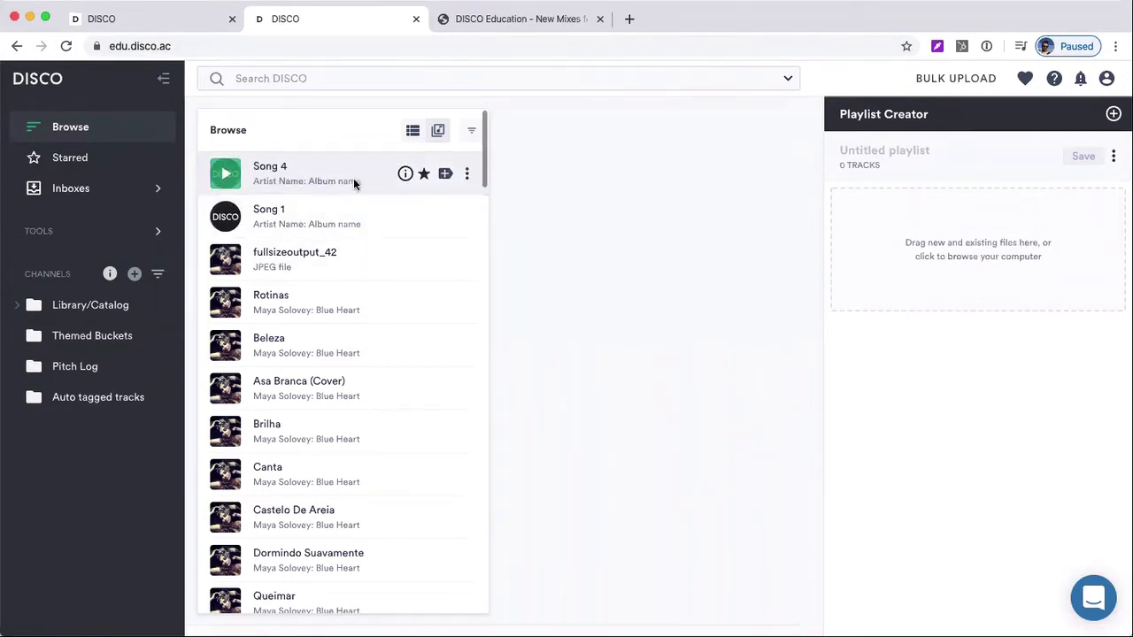
left_click(413, 135)
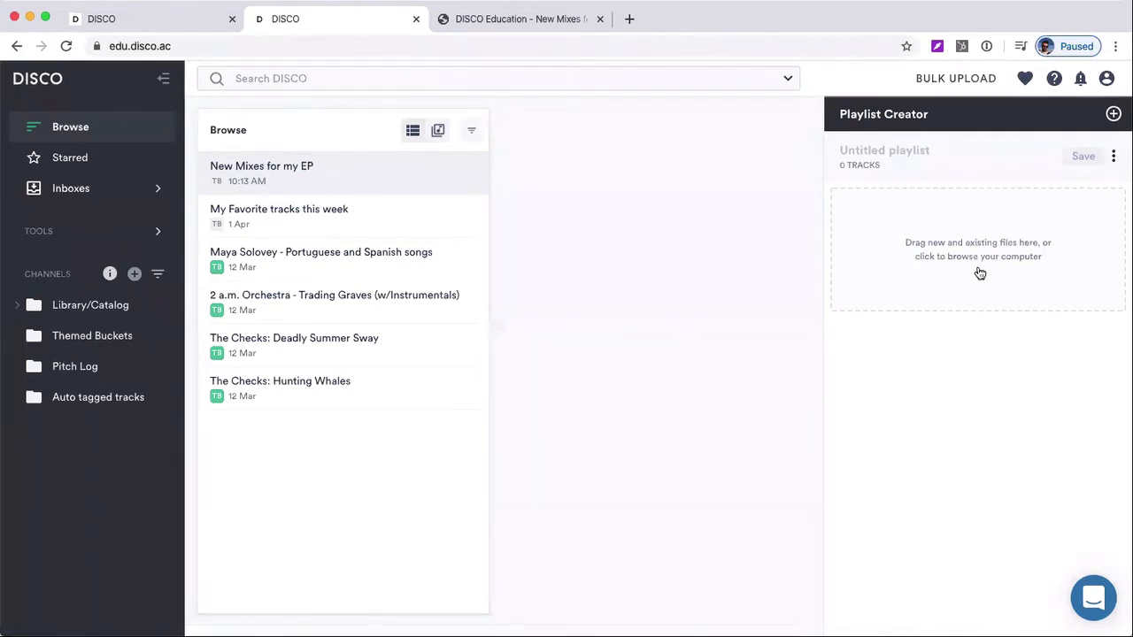
left_click(441, 134)
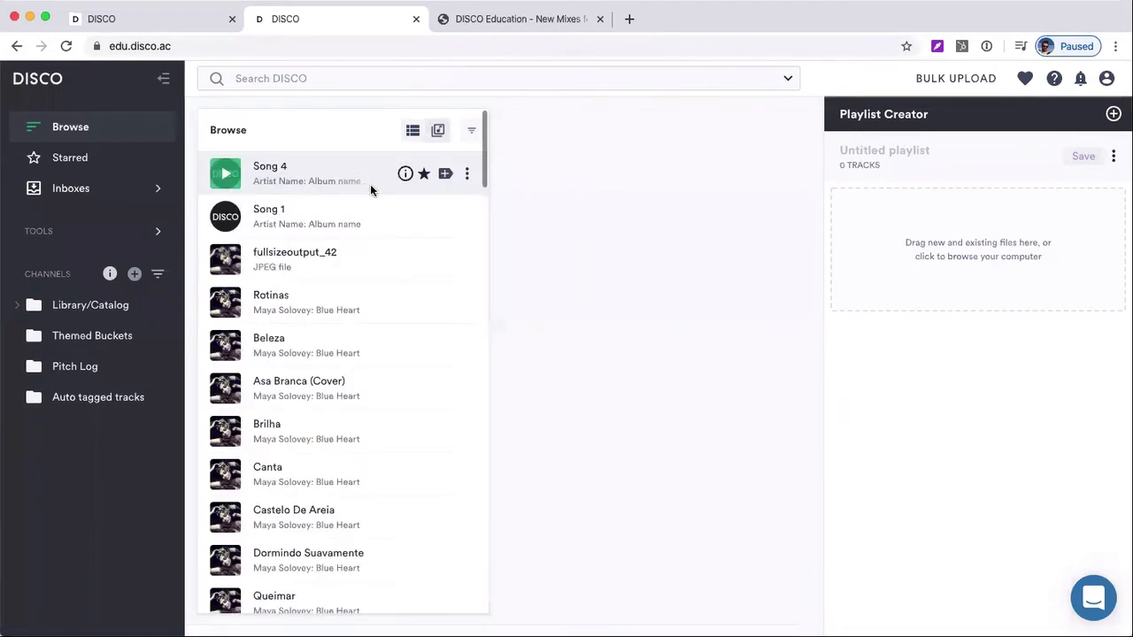
left_click(413, 138)
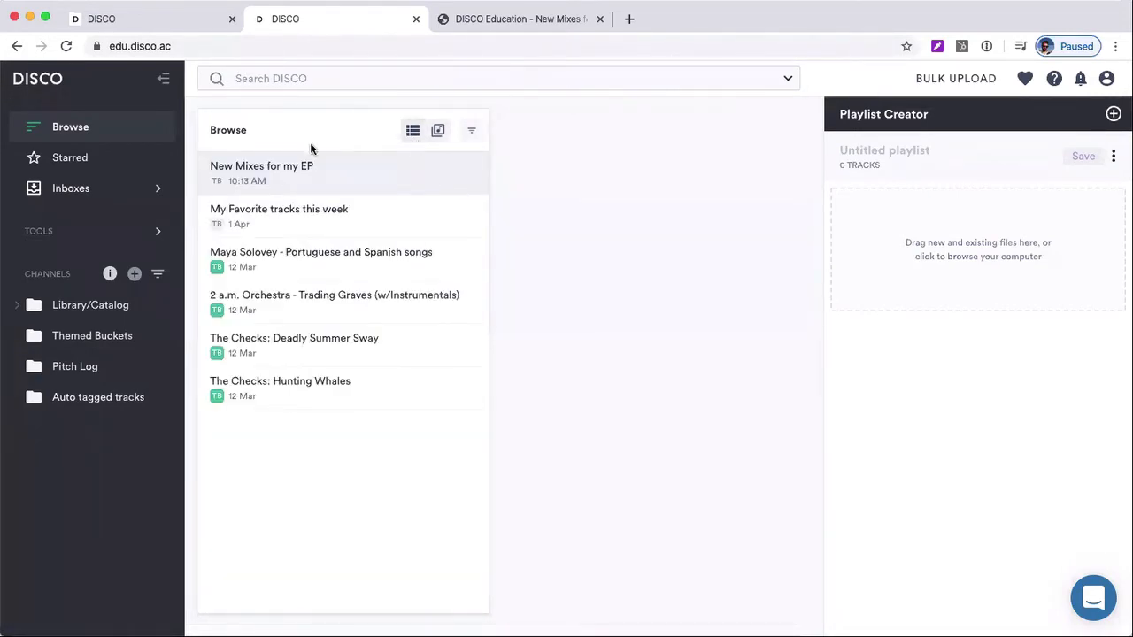
Open the share options of "New Mixes for my EP", select its public playlist URL and open that link
left_click(306, 165)
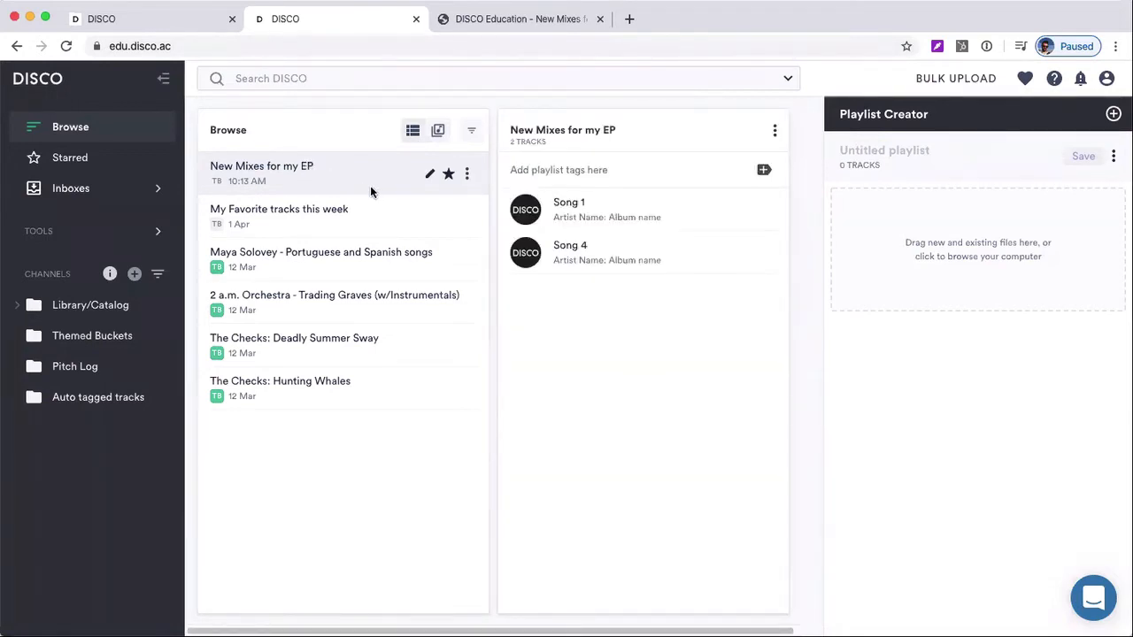
left_click(470, 174)
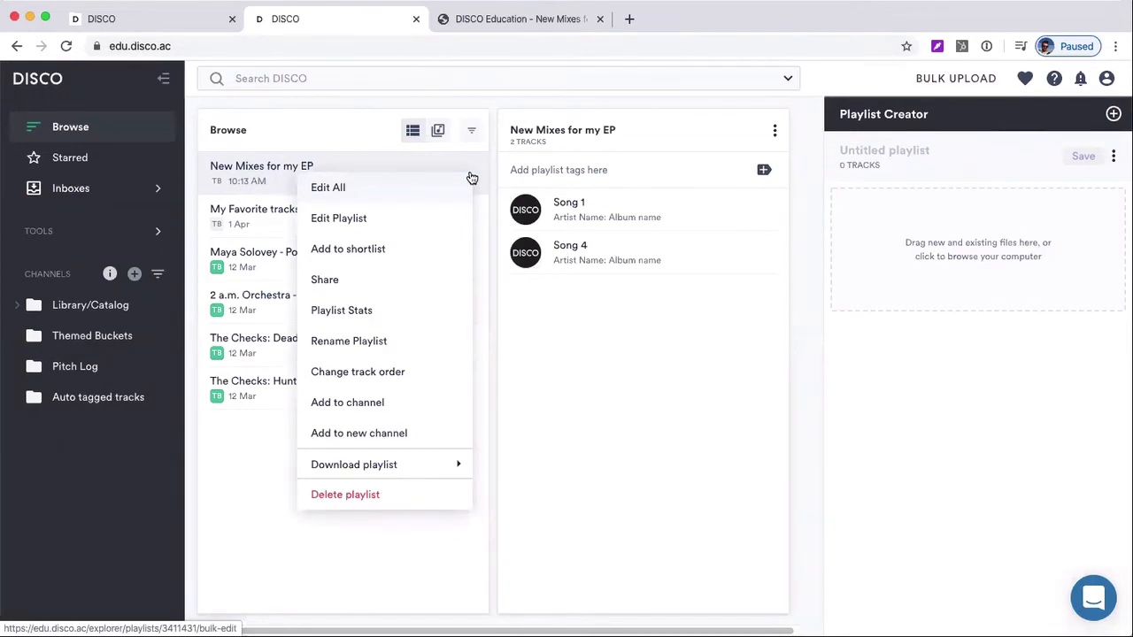
left_click(326, 279)
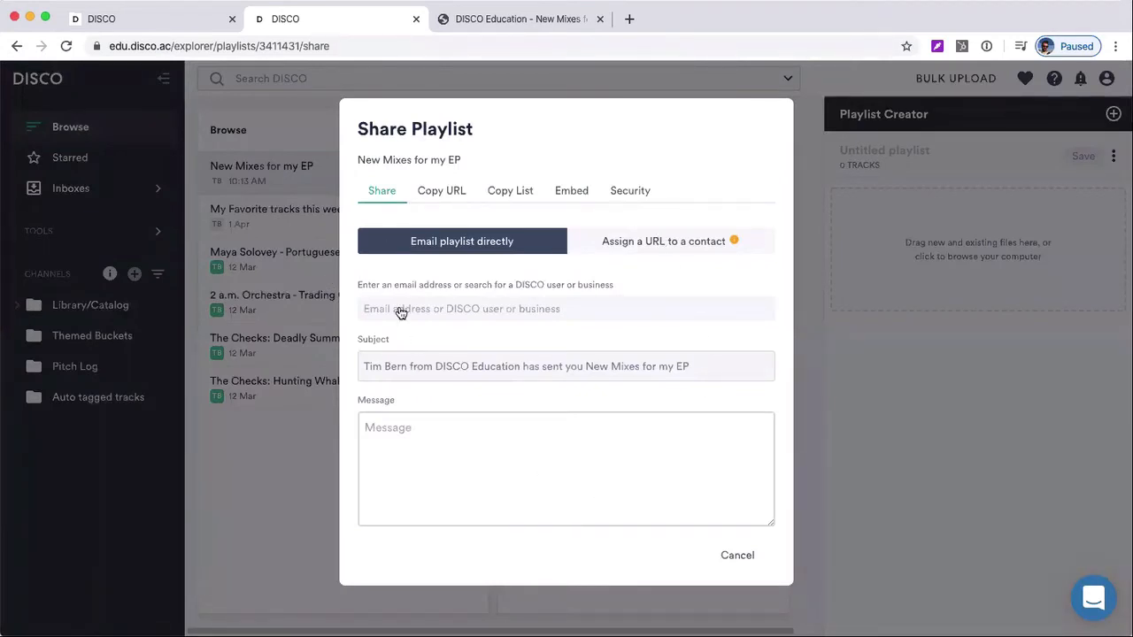
left_click(433, 193)
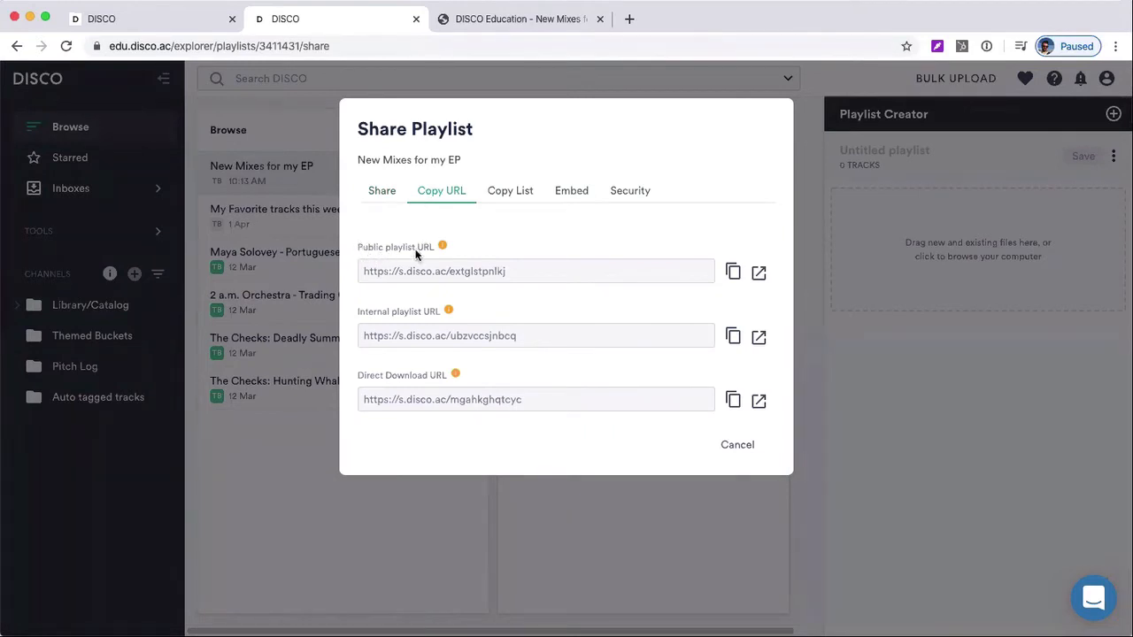
left_click(632, 271)
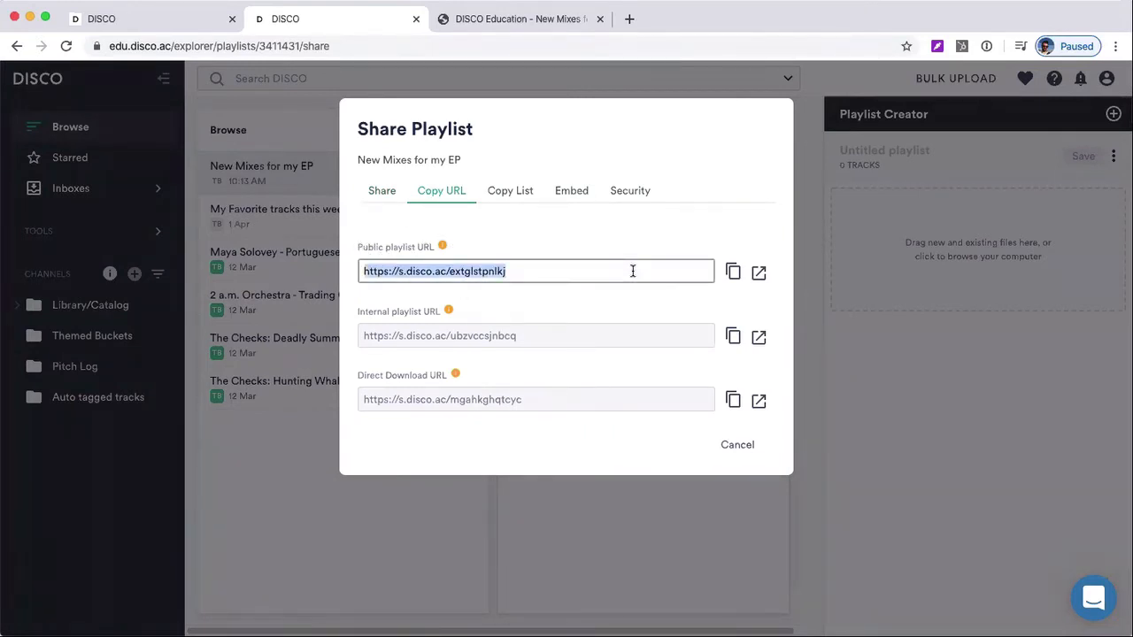
left_click(757, 275)
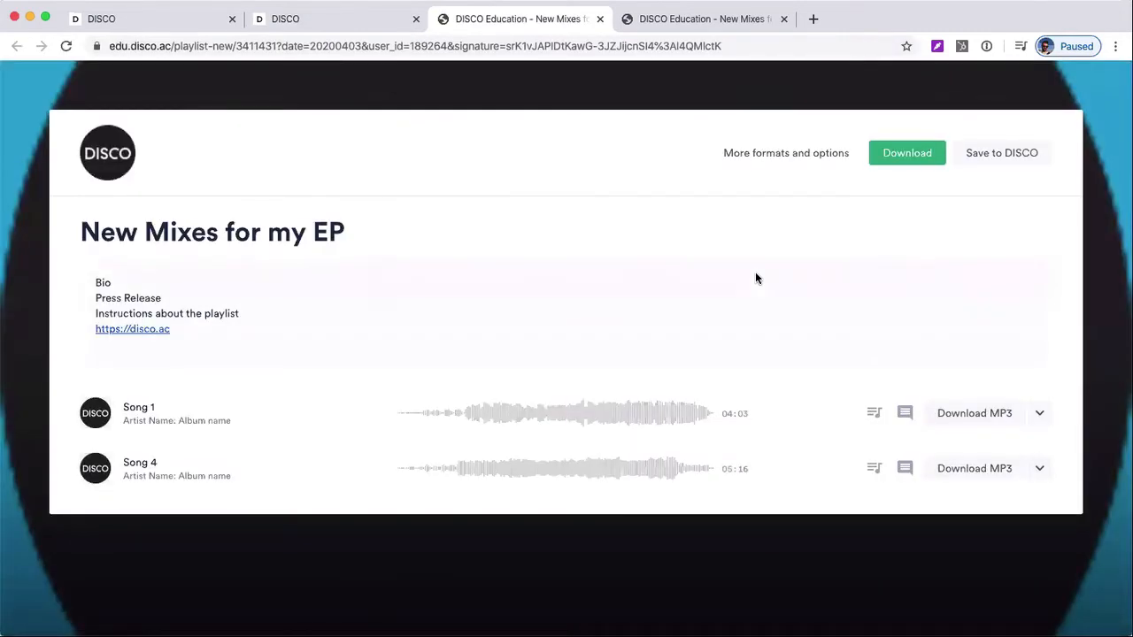
Go back to the edu.disco.ac library and close the Share Playlist dialog
left_click(151, 20)
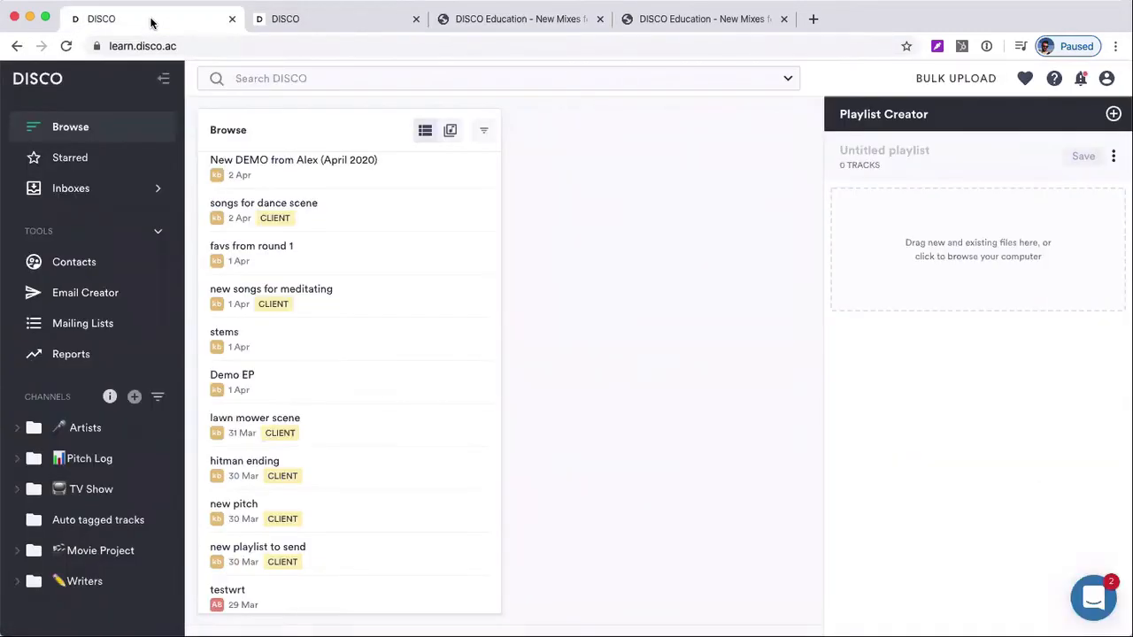
left_click(280, 24)
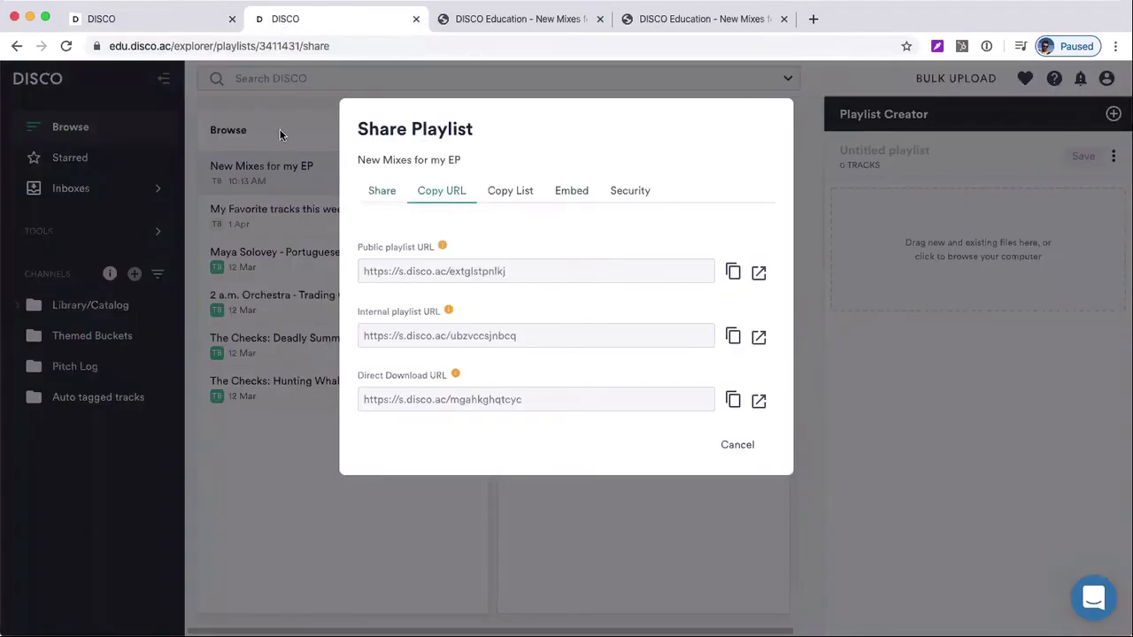
left_click(270, 182)
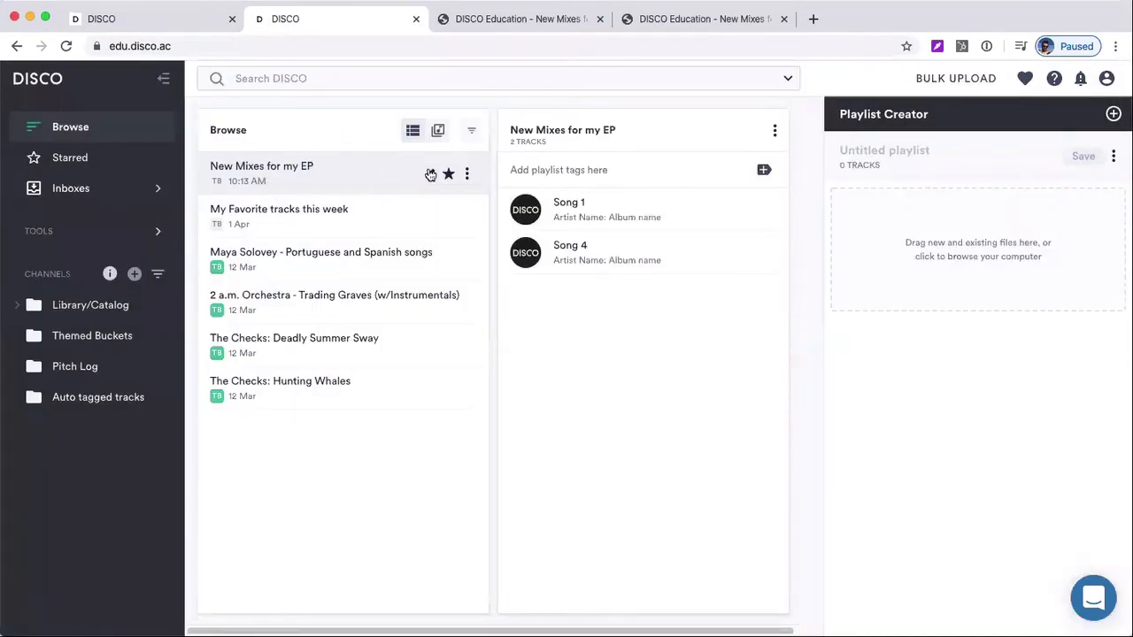
Look up the share URLs of "New Mixes for my EP" again and dismiss the dialog
left_click(467, 175)
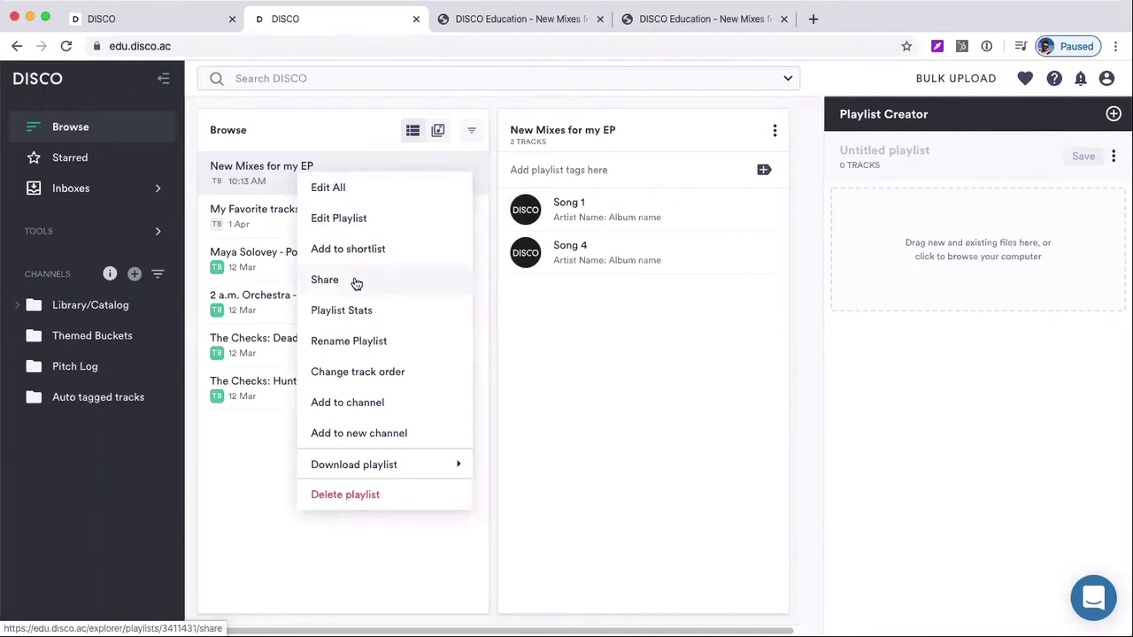
left_click(356, 281)
left_click(446, 194)
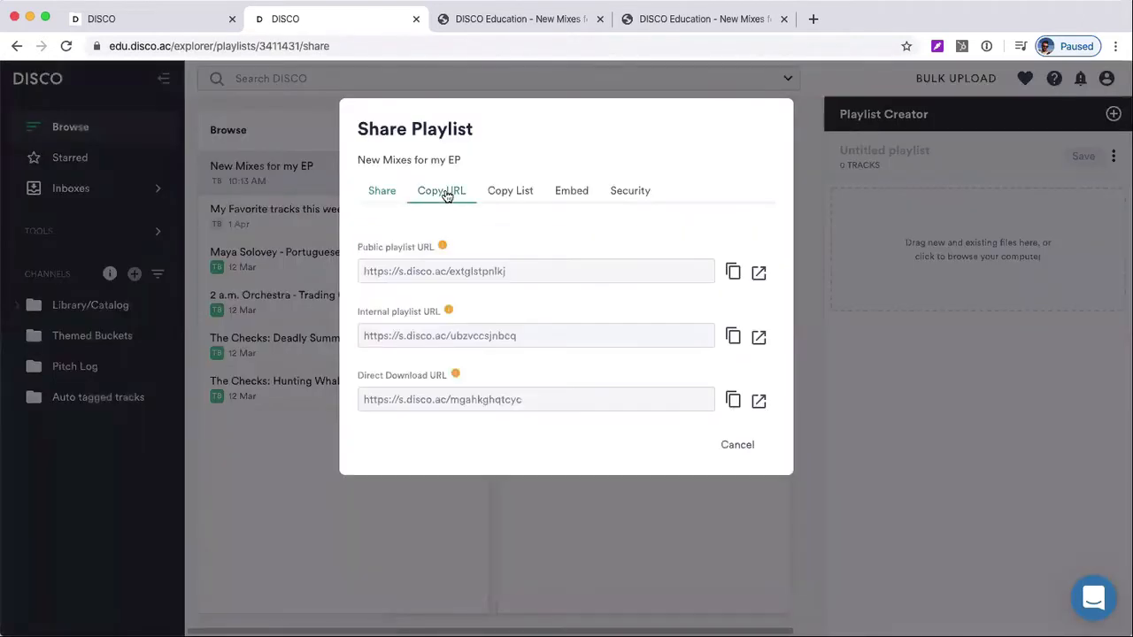
left_click(264, 188)
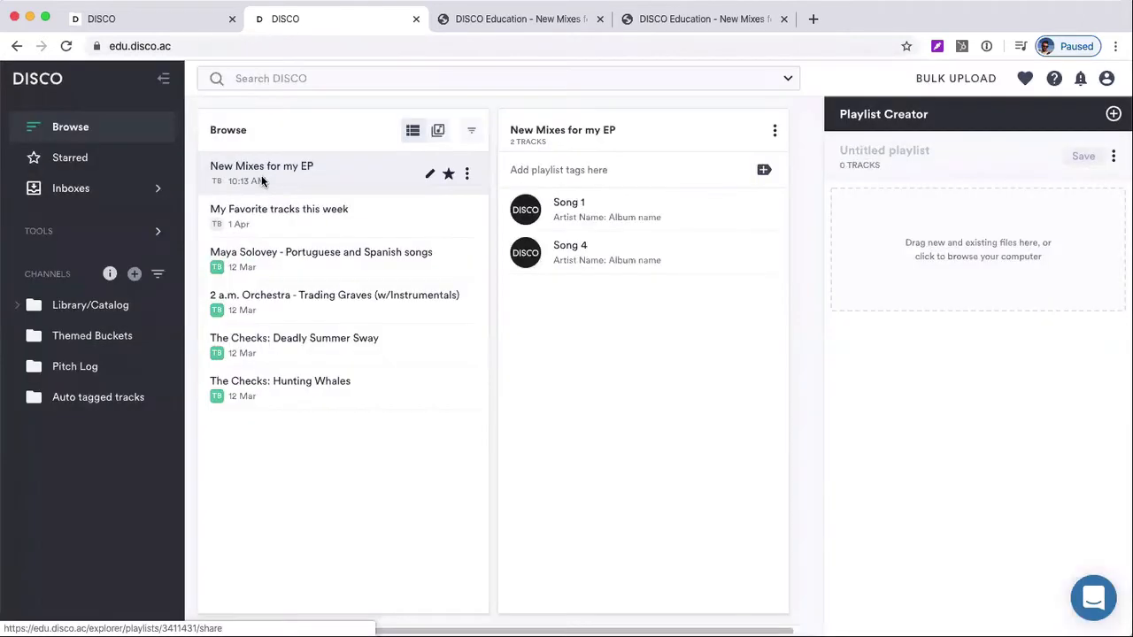
Review the available actions for "New Mixes for my EP" and start playing its Song 1
left_click(470, 174)
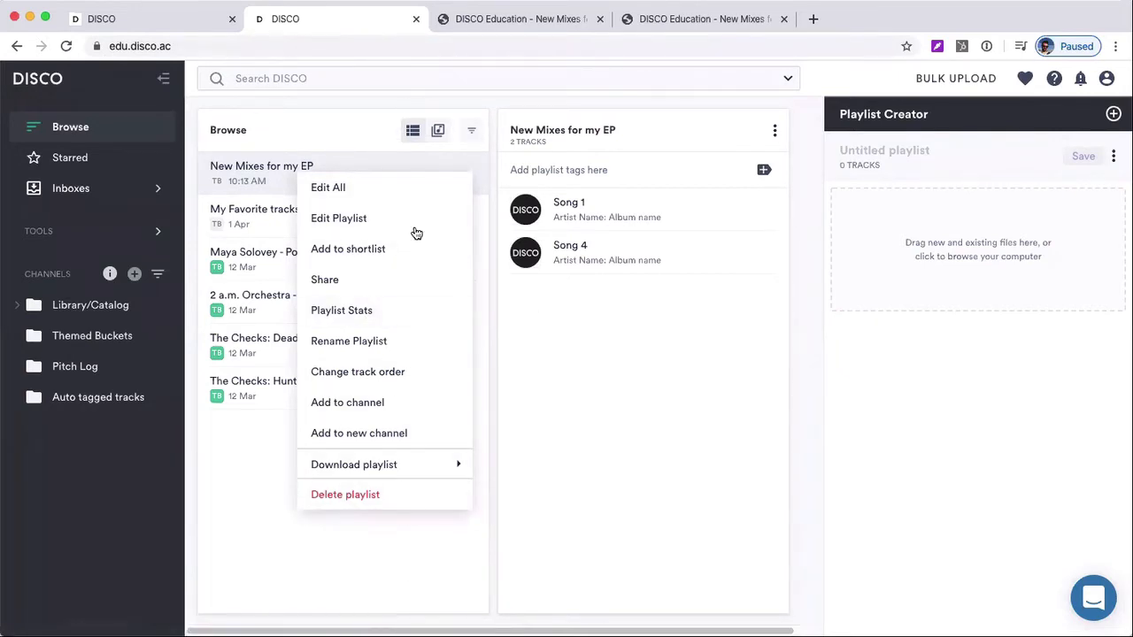
left_click(617, 370)
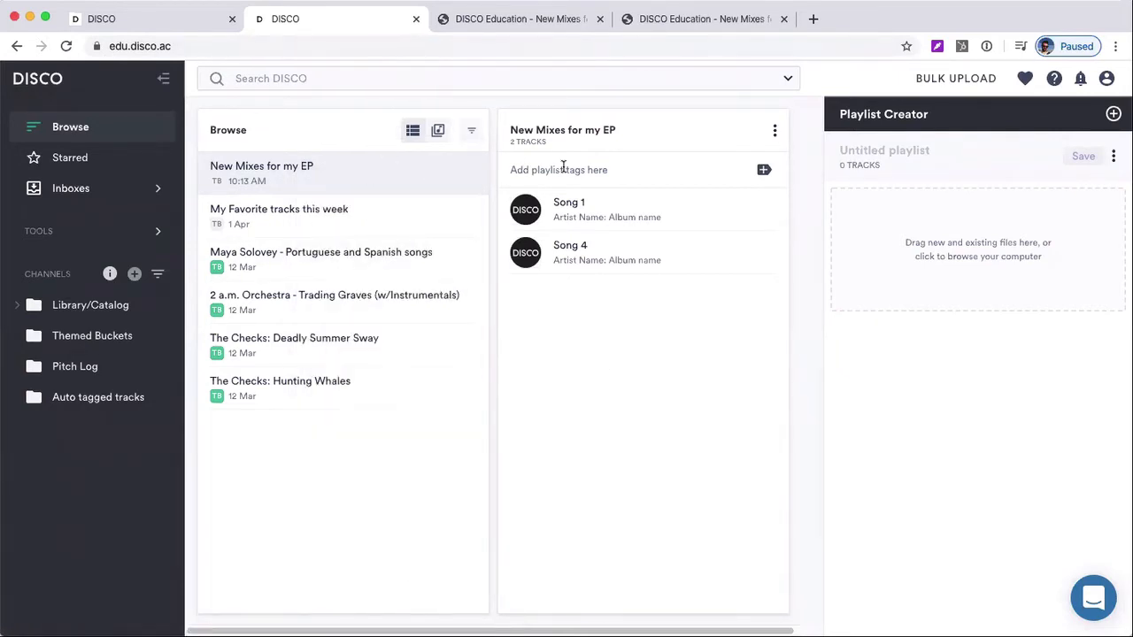
mouse_move(607, 211)
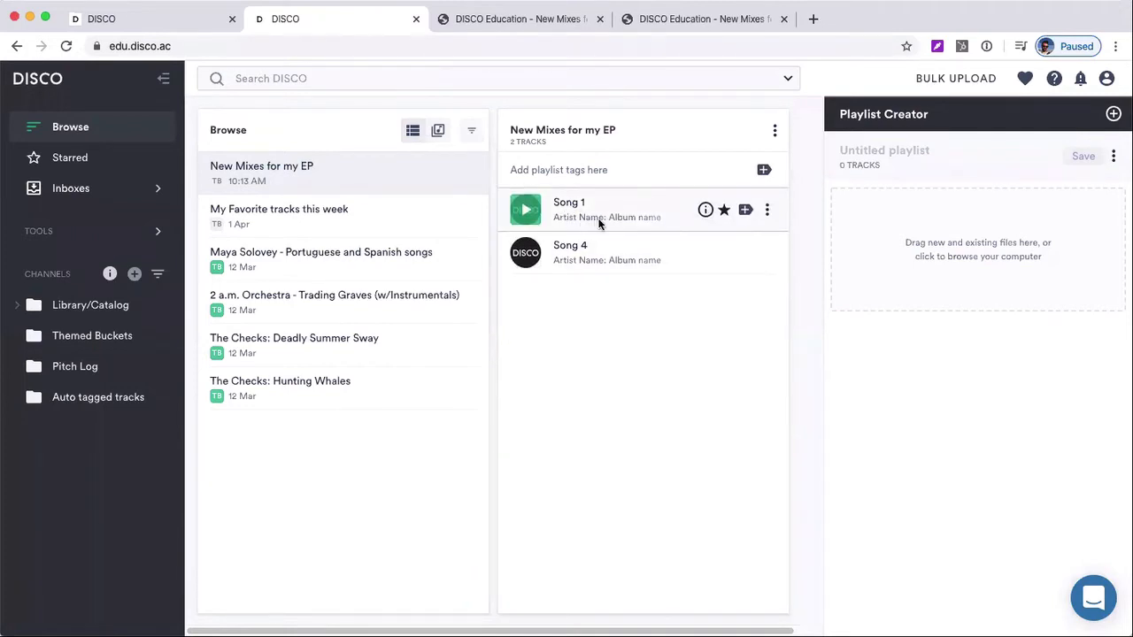
left_click(527, 211)
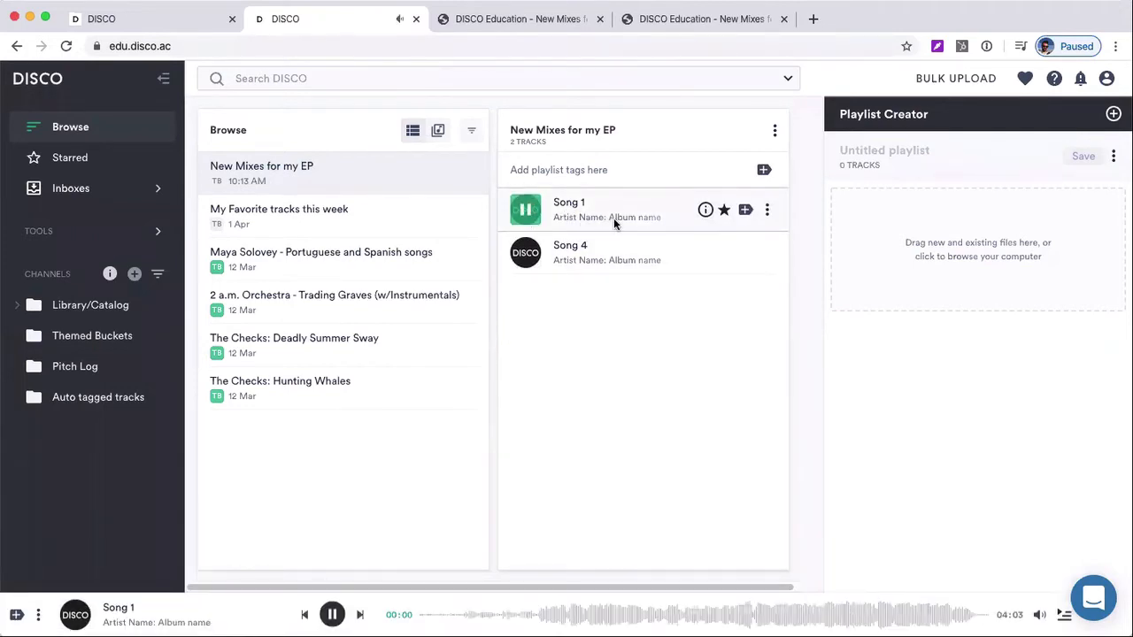
Pause Song 1, display its details and open the app settings for its track information
key("space")
left_click(633, 211)
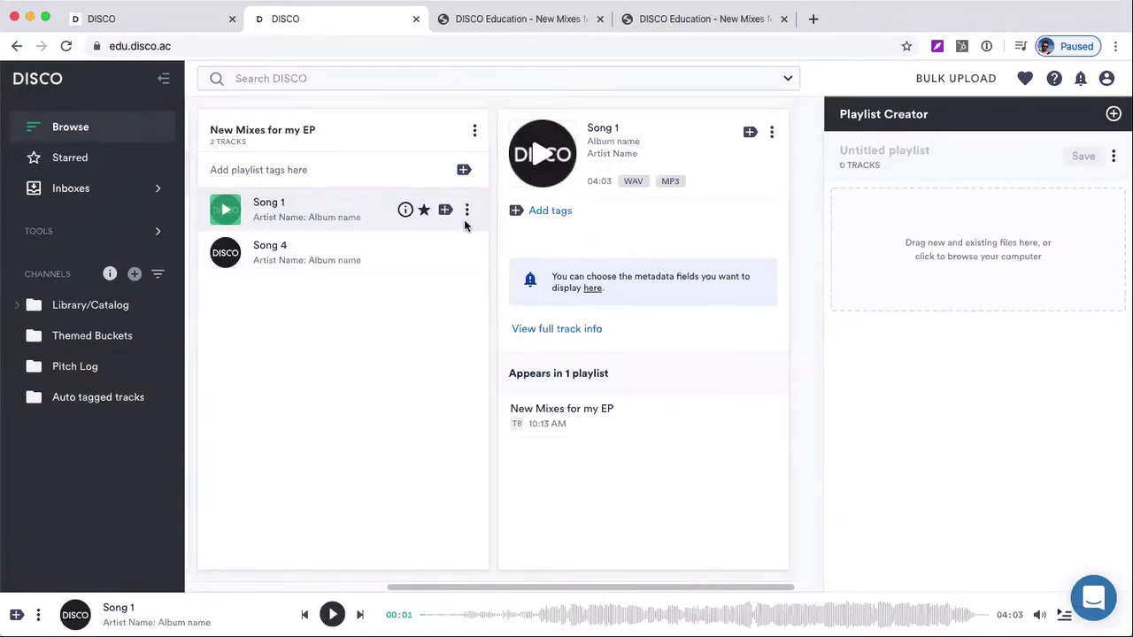
mouse_move(404, 212)
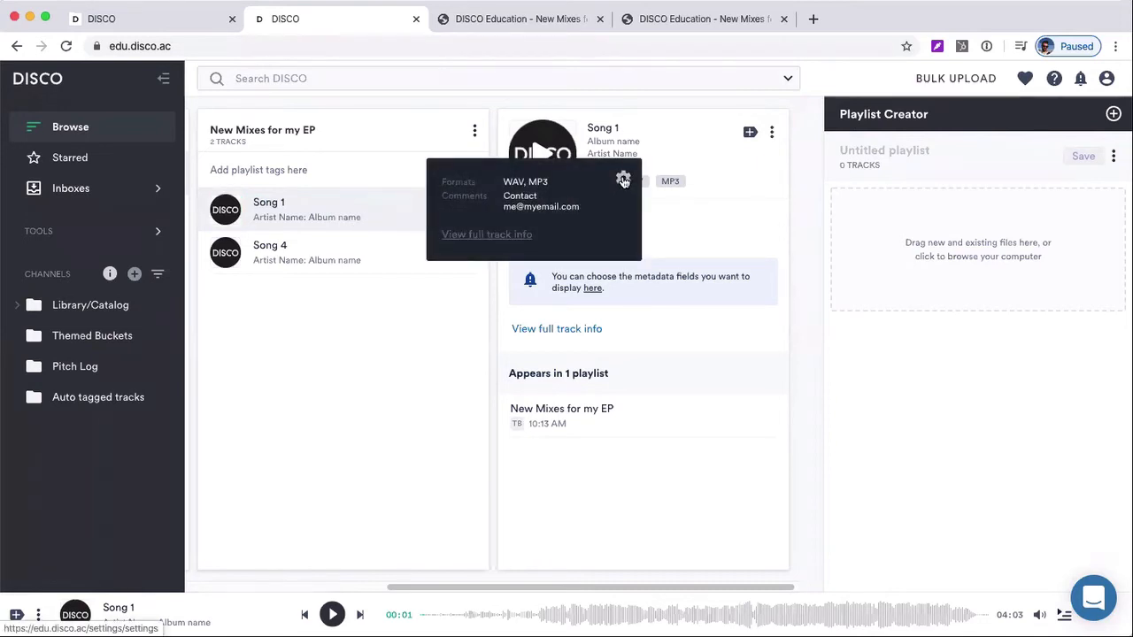
left_click(623, 180)
Remove Internal comments, Grouping and Composer from the information displayed on track hover
scroll(759, 287, "down", 2)
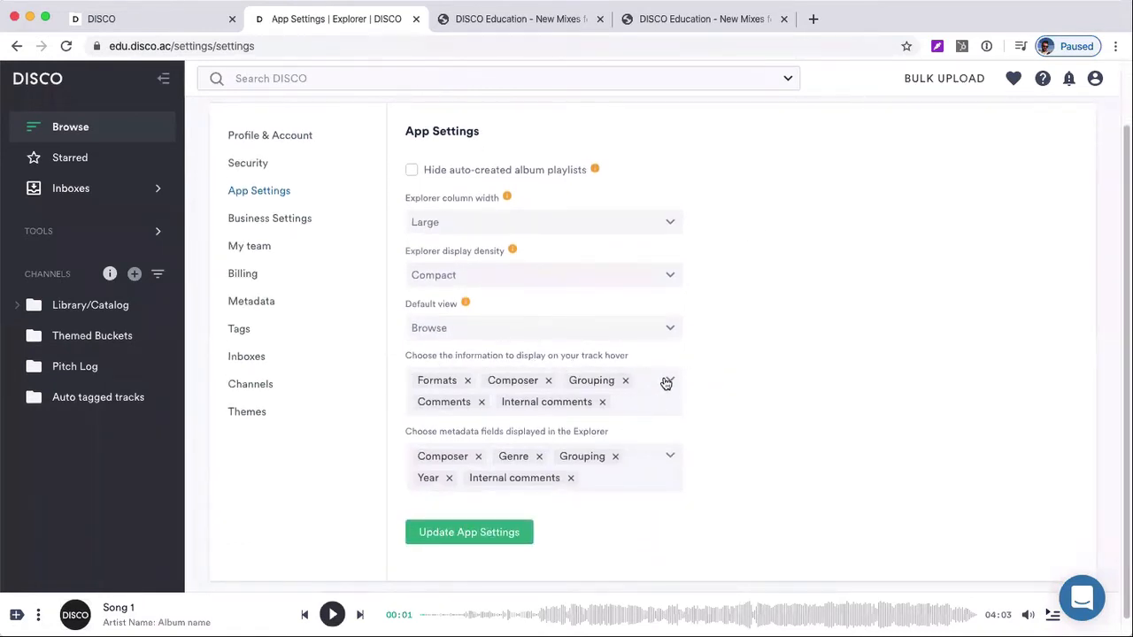
left_click(667, 381)
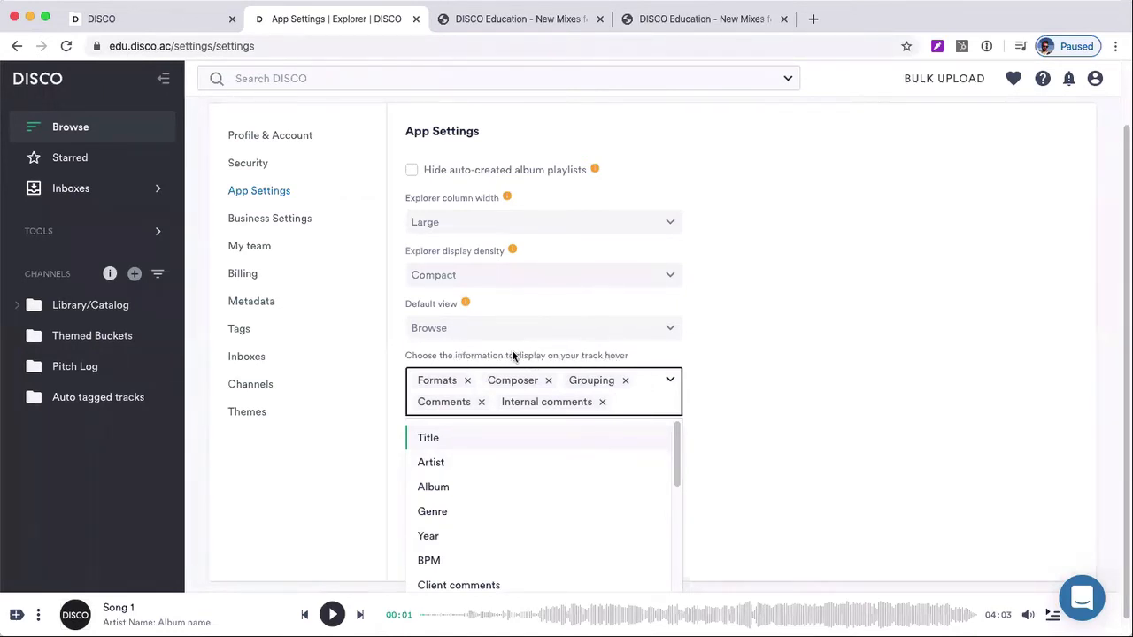
left_click(602, 402)
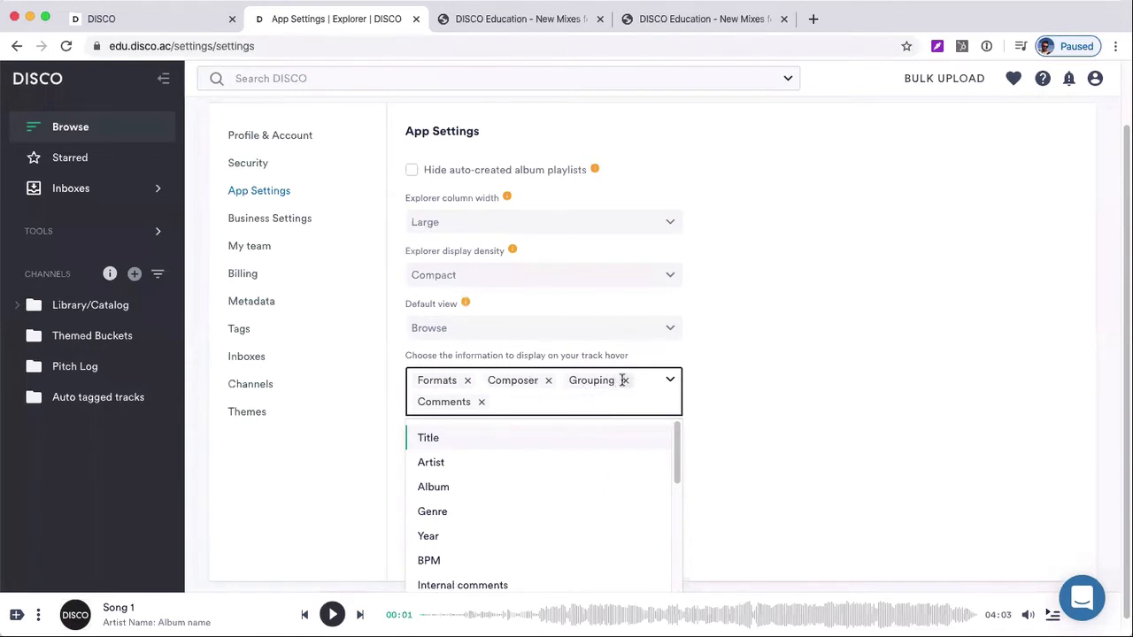
left_click(624, 380)
left_click(550, 384)
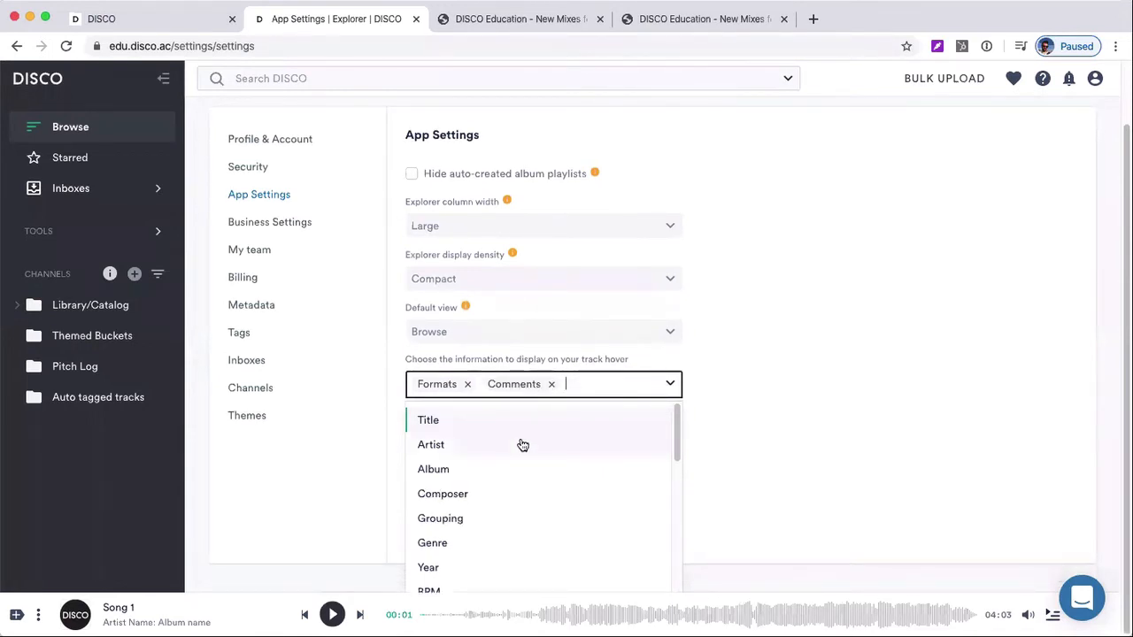
Add Artist and Album to the information displayed on track hover and update the app settings
scroll(515, 456, "down", 2)
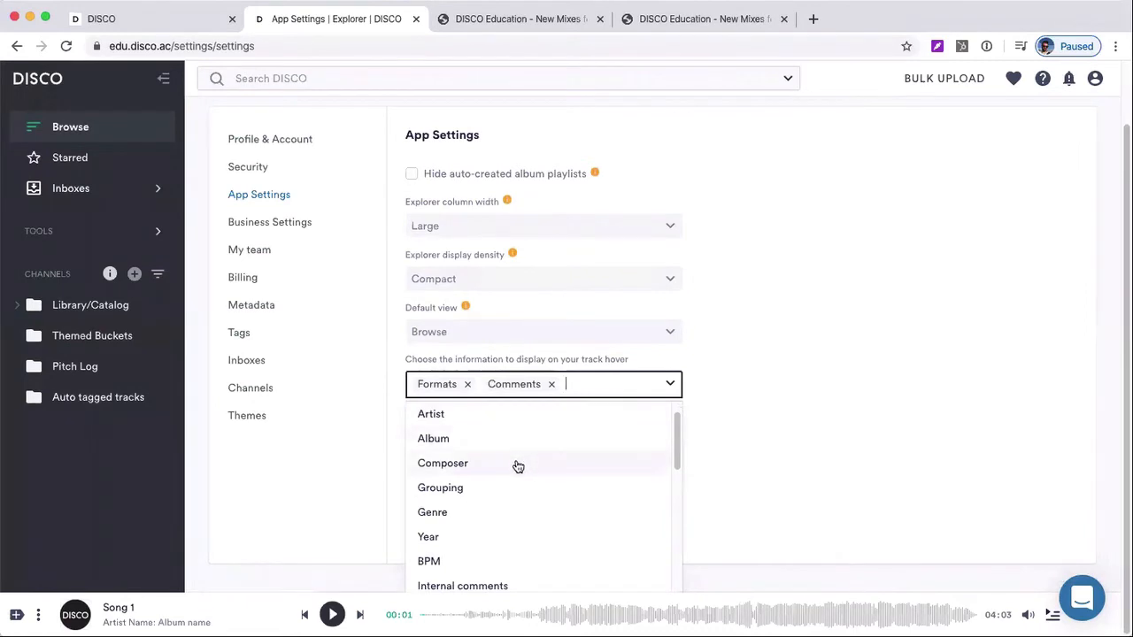
scroll(515, 456, "down", 1)
scroll(519, 443, "up", 2)
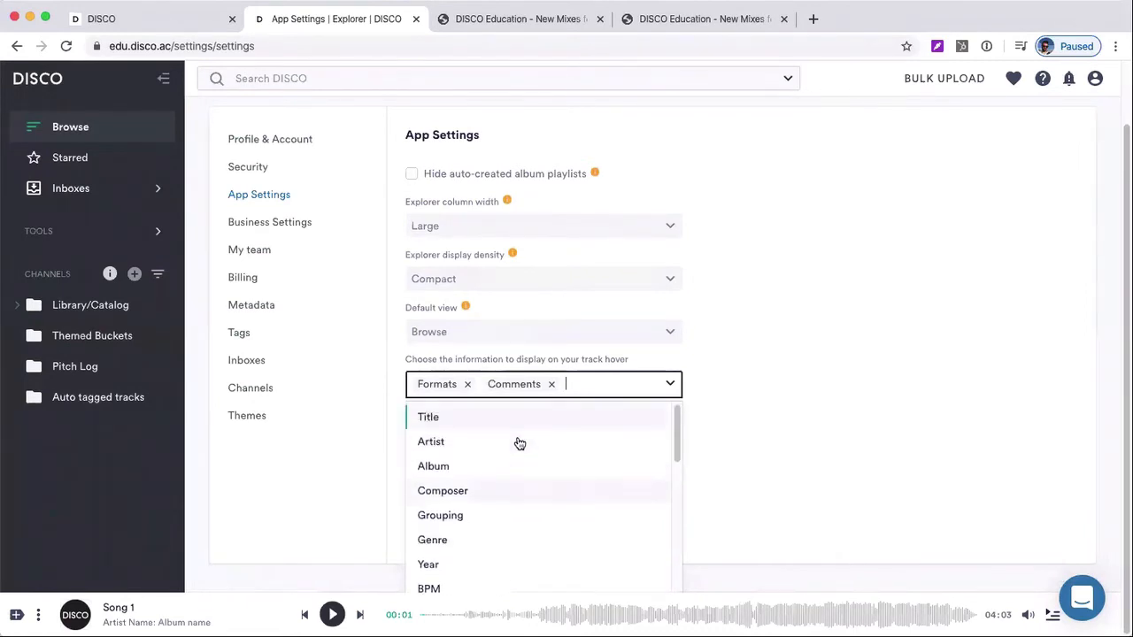
left_click(518, 439)
left_click(635, 381)
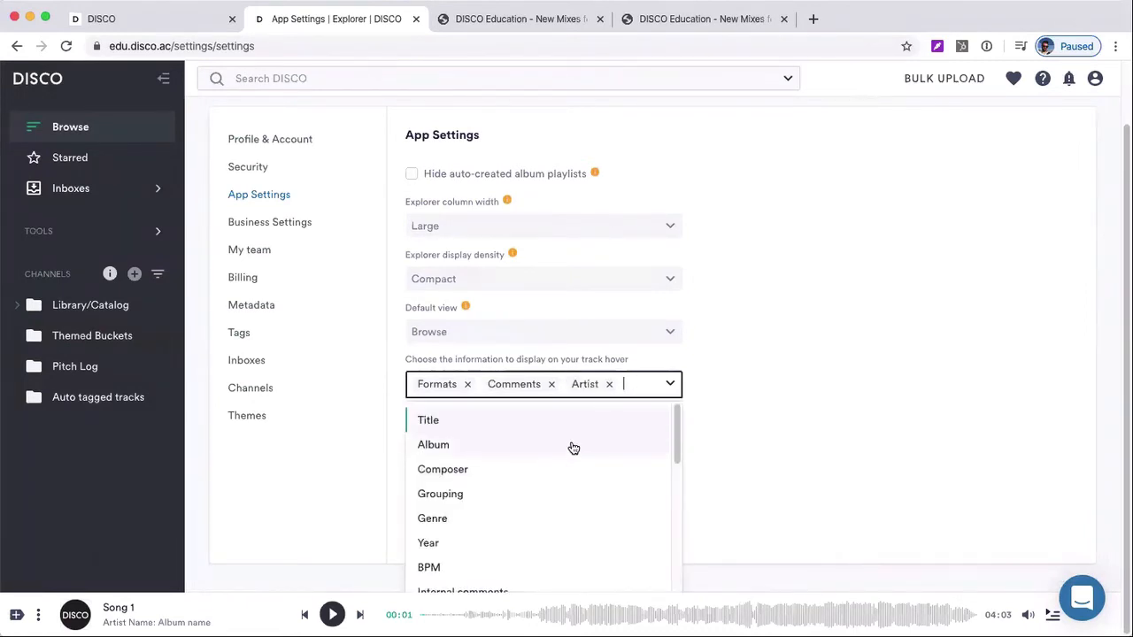
left_click(571, 445)
left_click(730, 440)
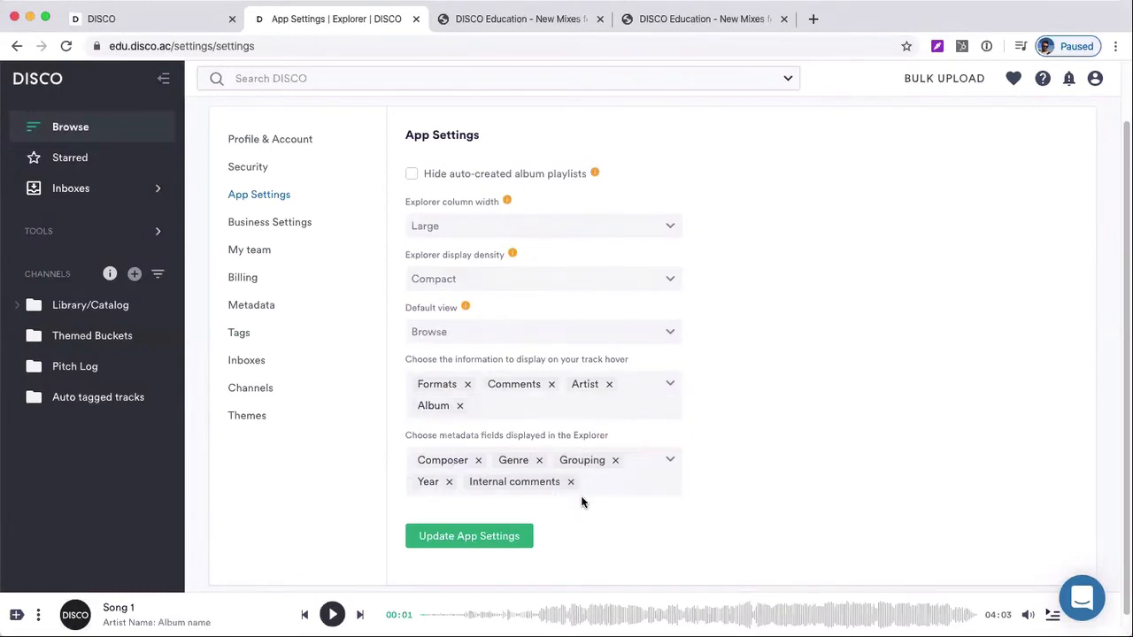
left_click(504, 535)
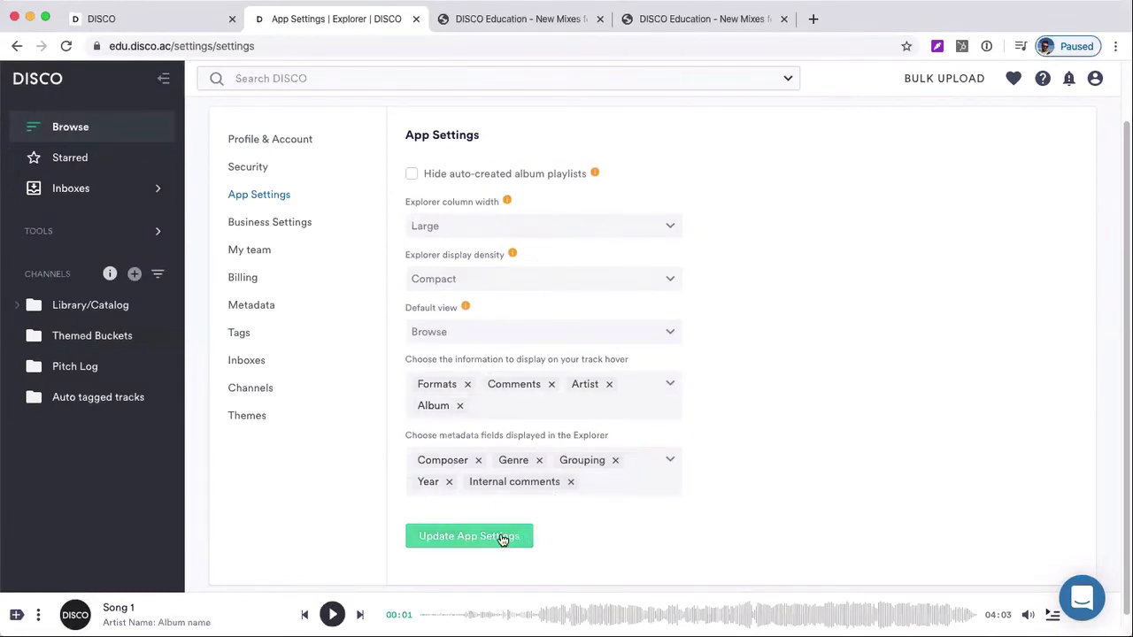
Review the Explorer column width and display density options and update the app settings
left_click(467, 224)
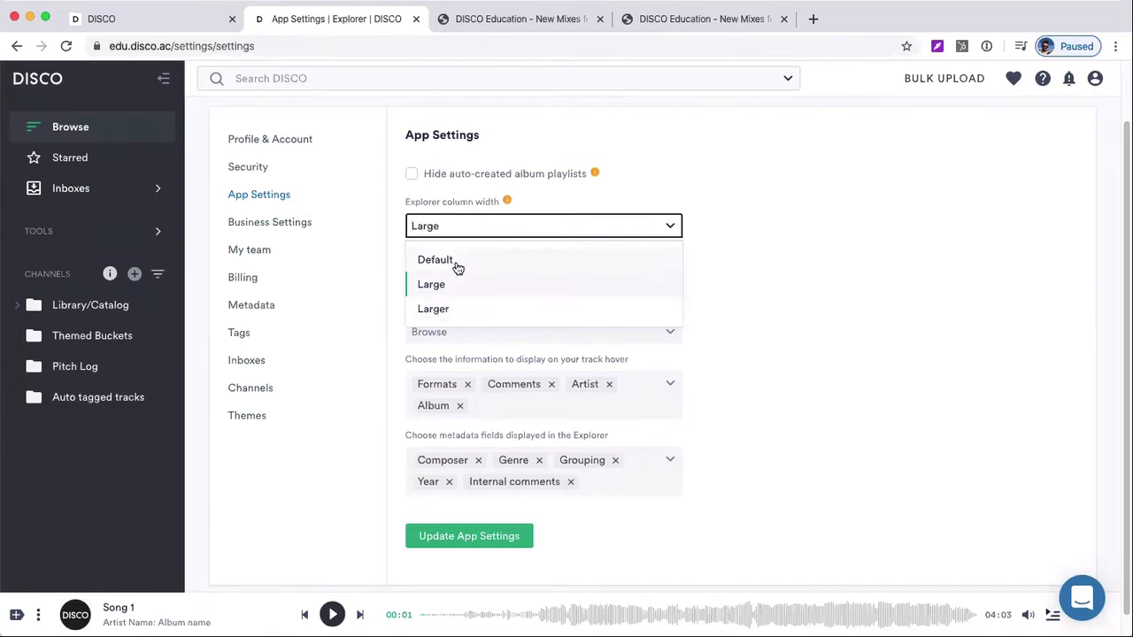
left_click(883, 269)
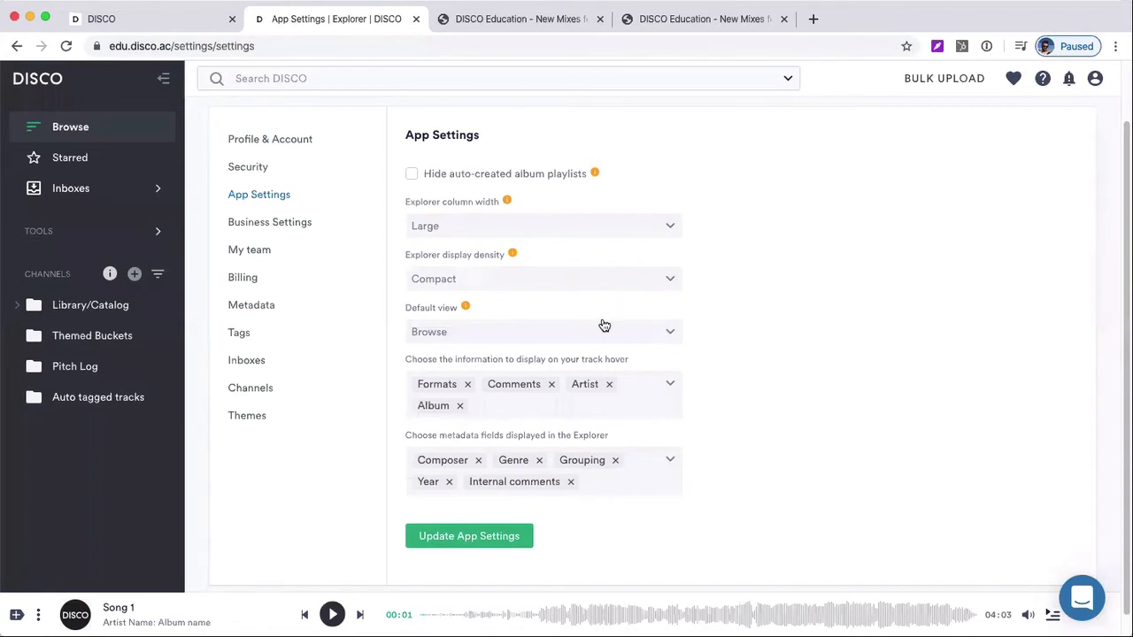
left_click(594, 271)
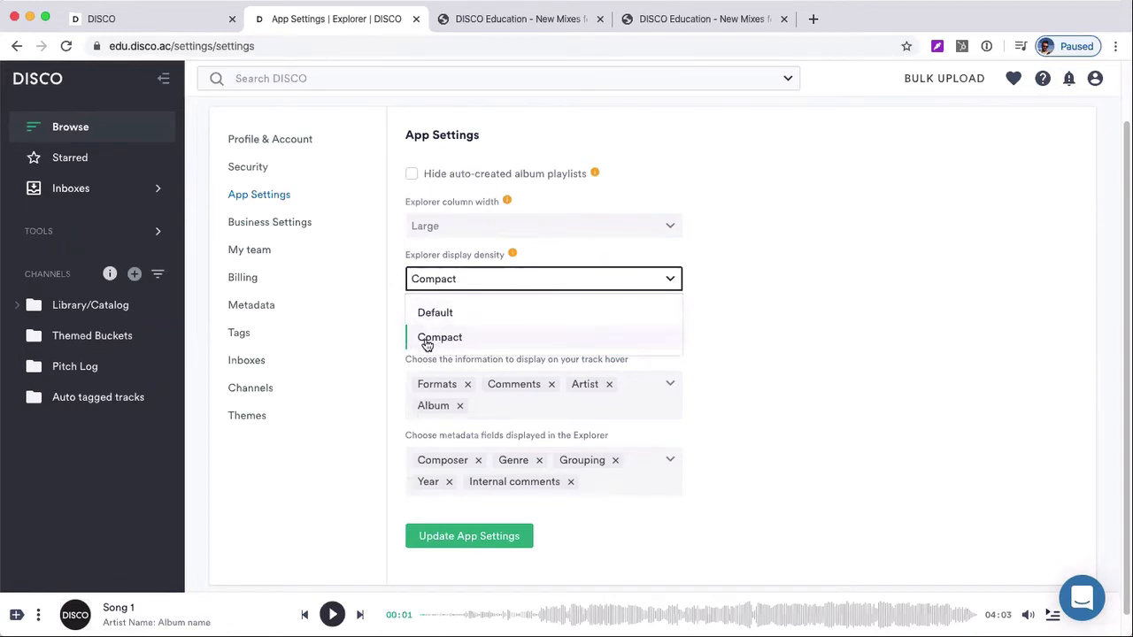
left_click(547, 521)
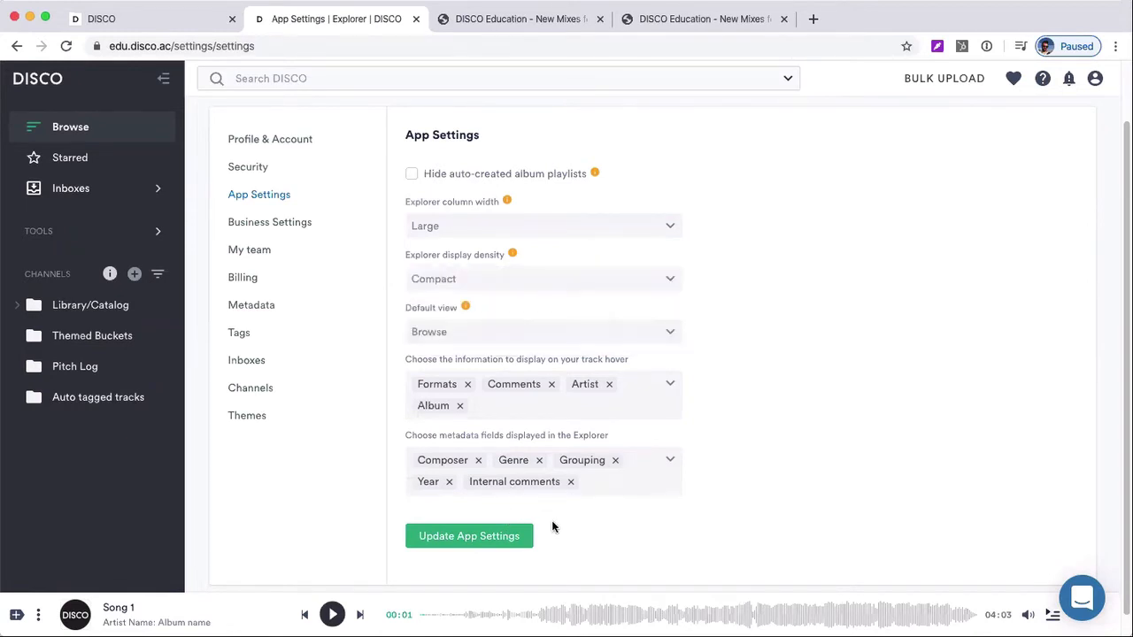
left_click(490, 542)
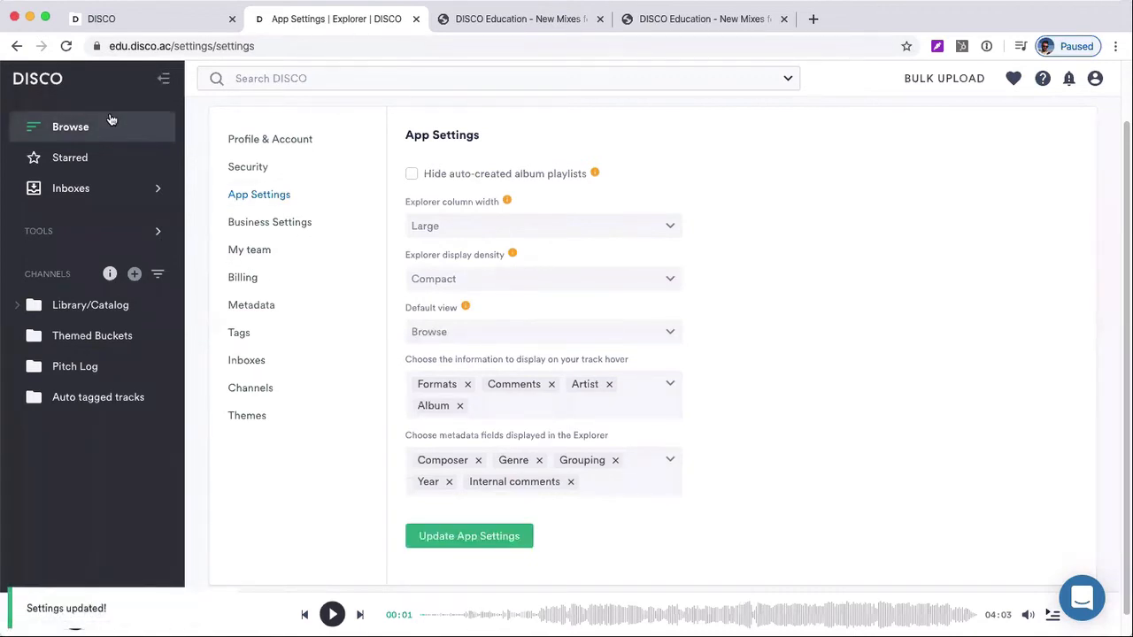
Return to the library and show the details of Asa Branca (Cover) in the Portuguese and Spanish songs playlist
left_click(111, 124)
left_click(353, 181)
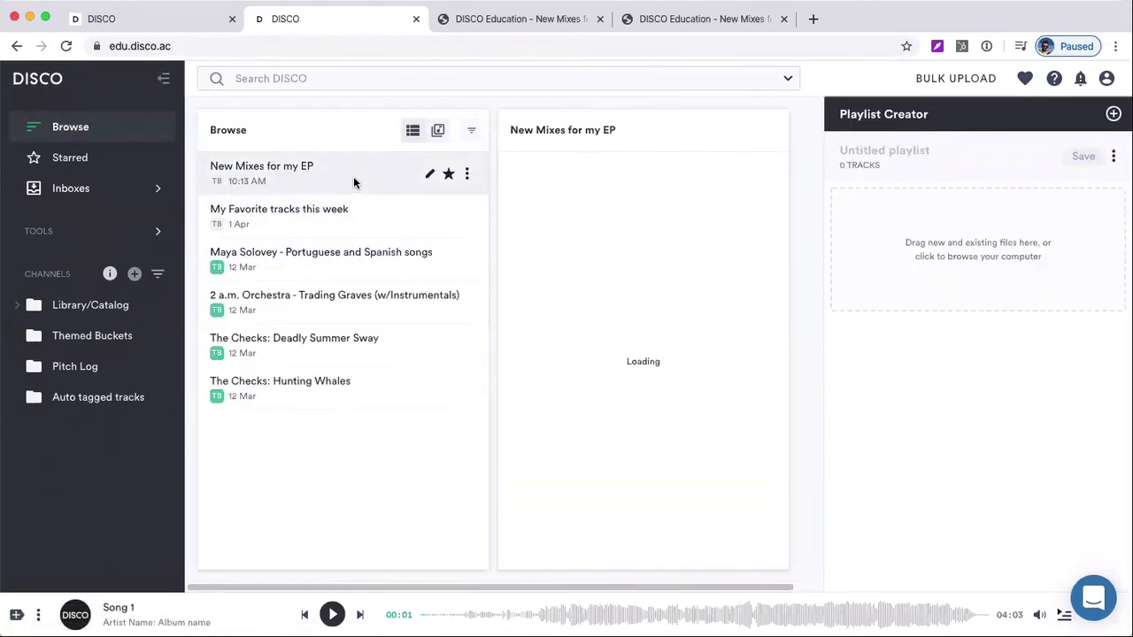
left_click(344, 252)
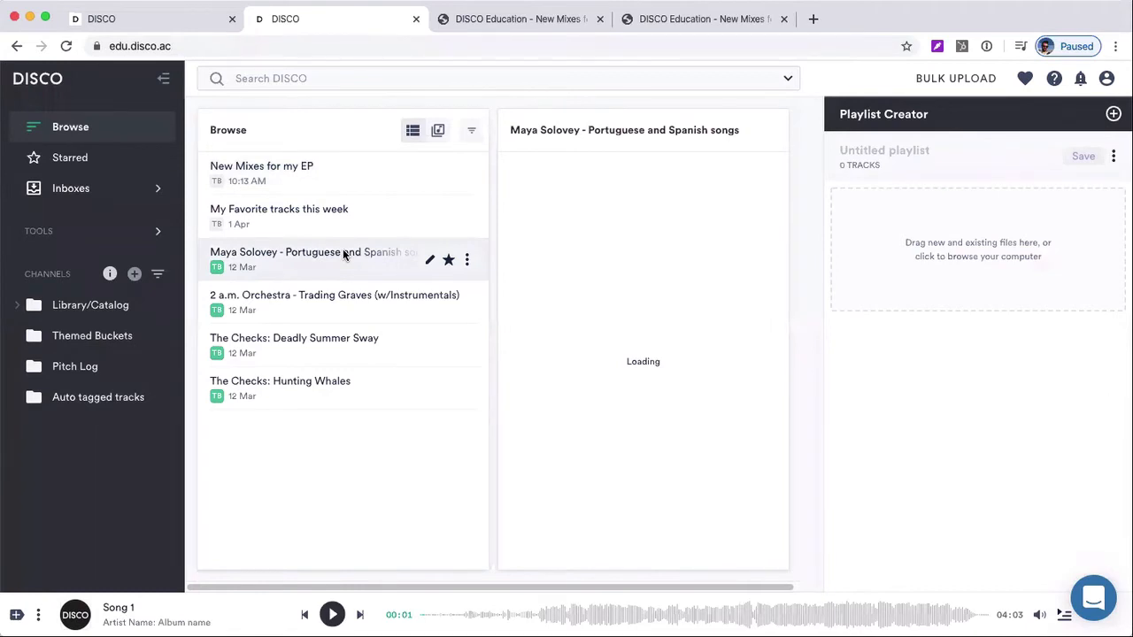
left_click(633, 210)
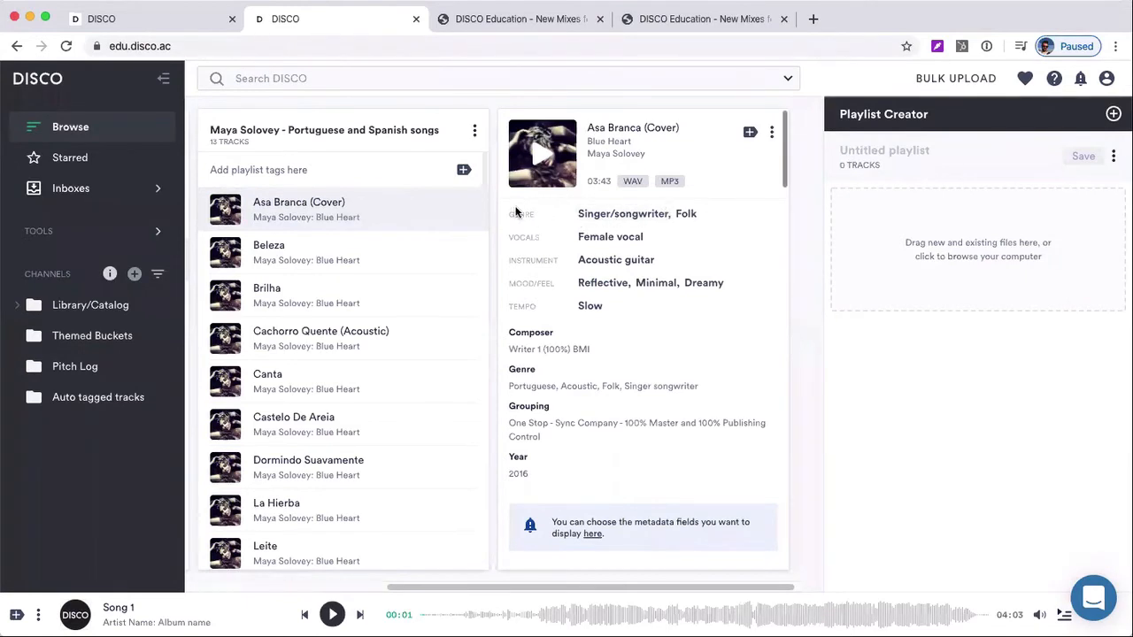
Examine the tags available for Asa Branca (Cover) under Instrument, Tempo, Mood/feel, Genre and Type, and dismiss the tag picker
mouse_move(445, 210)
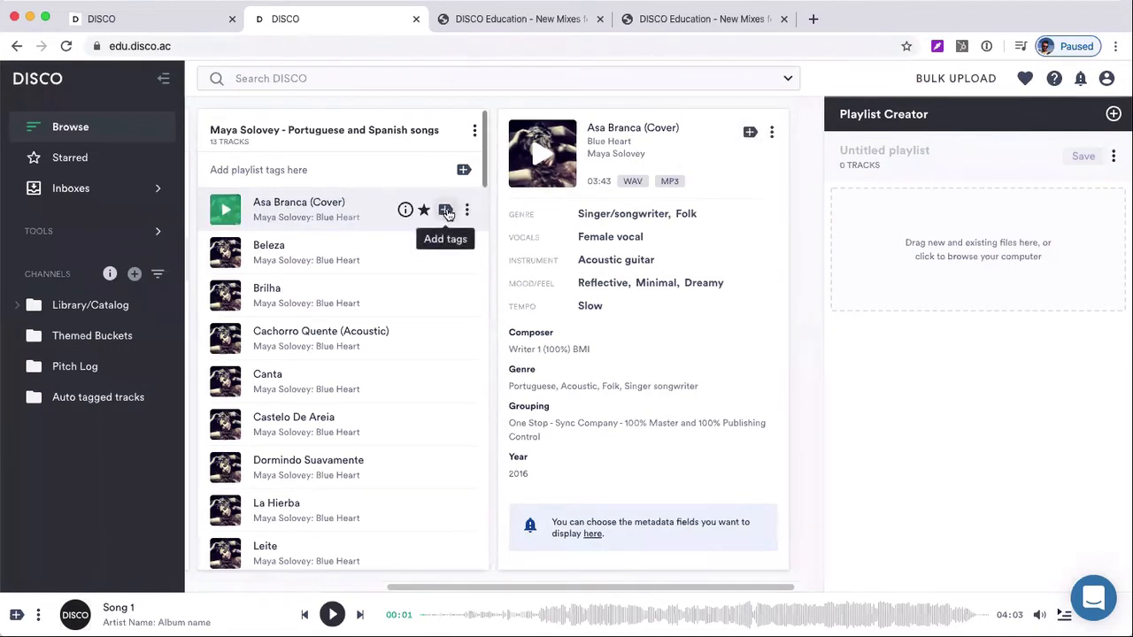
left_click(445, 211)
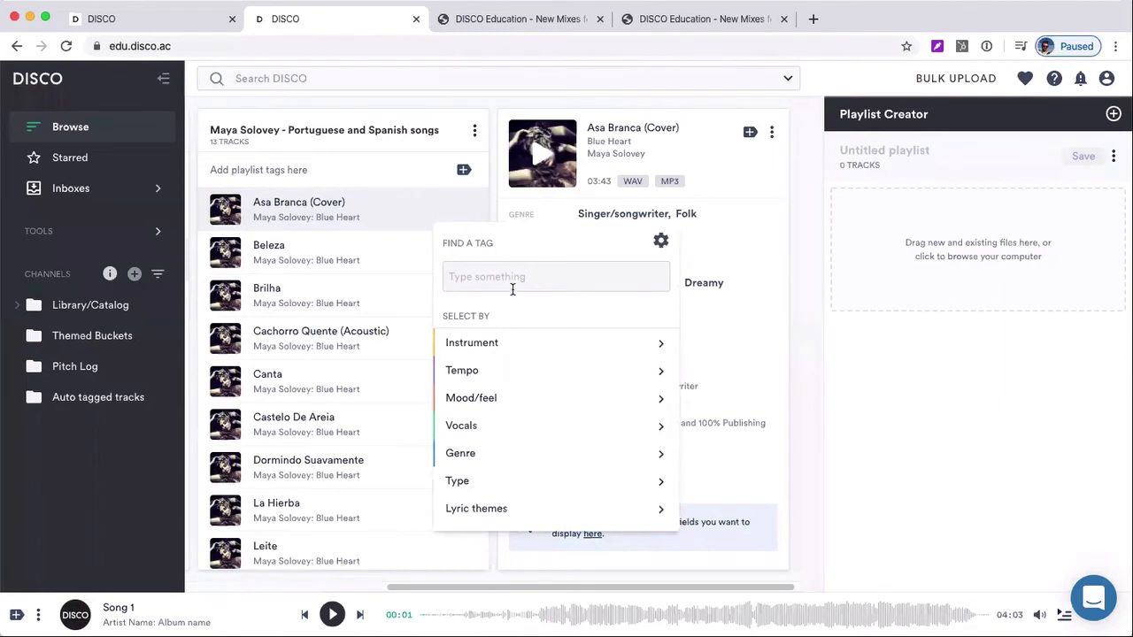
mouse_move(516, 342)
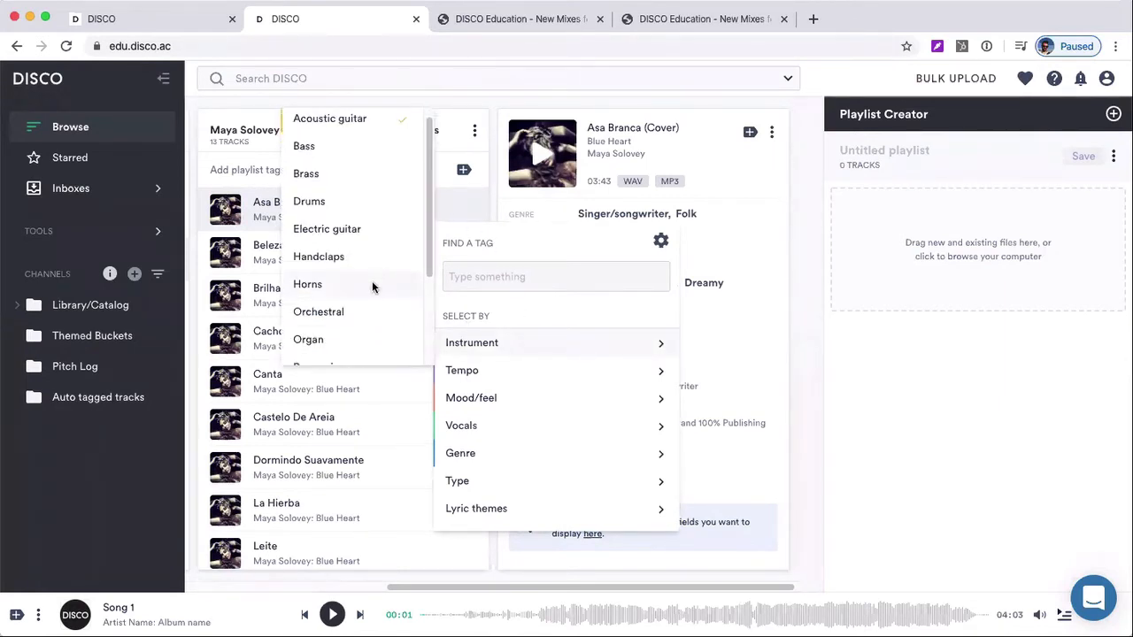
scroll(372, 280, "down", 3)
mouse_move(473, 372)
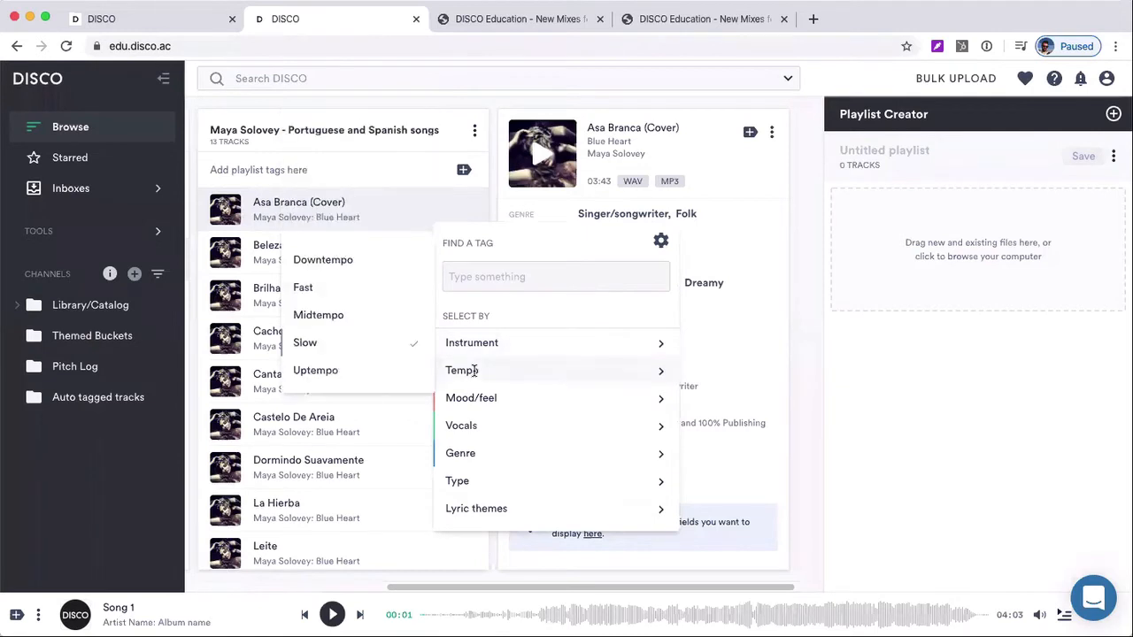
mouse_move(454, 392)
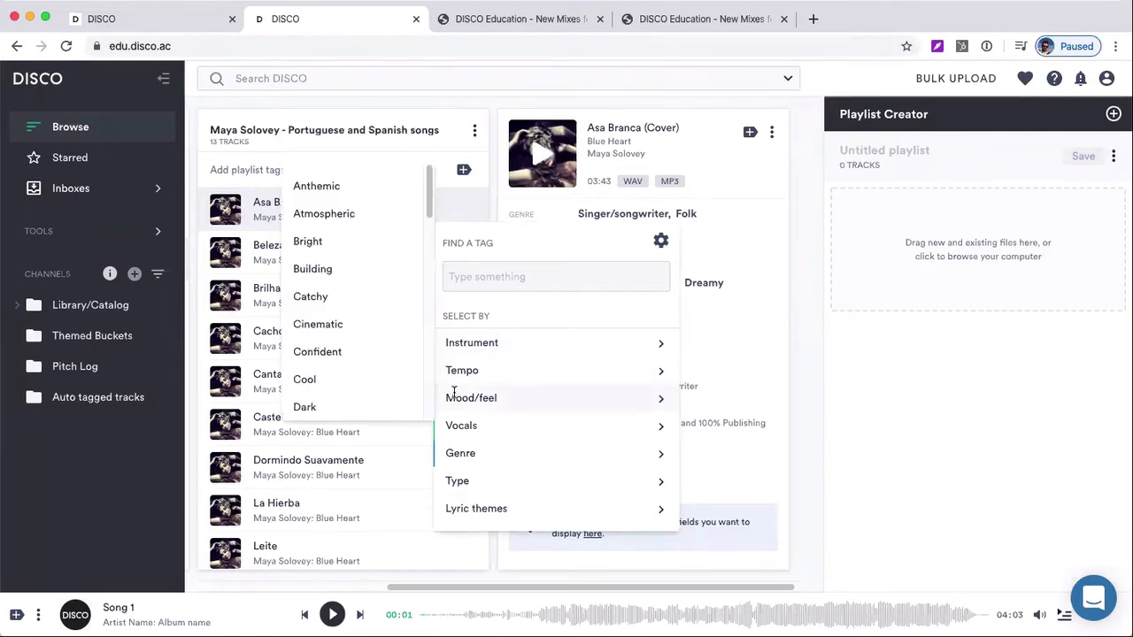
scroll(384, 386, "down", 5)
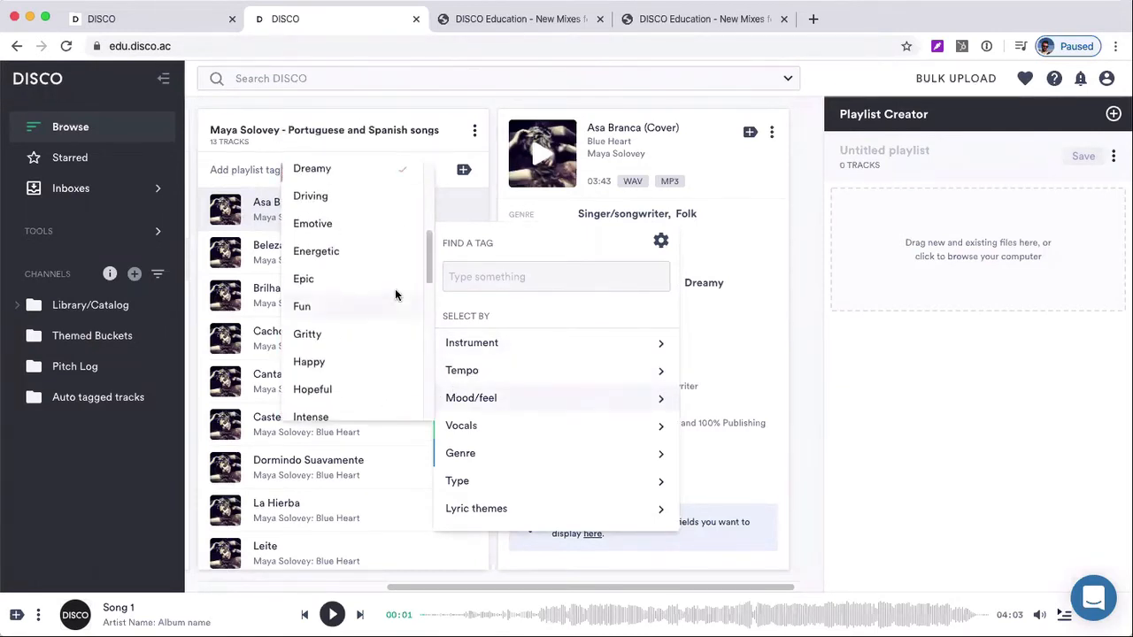
scroll(395, 289, "up", 2)
mouse_move(476, 444)
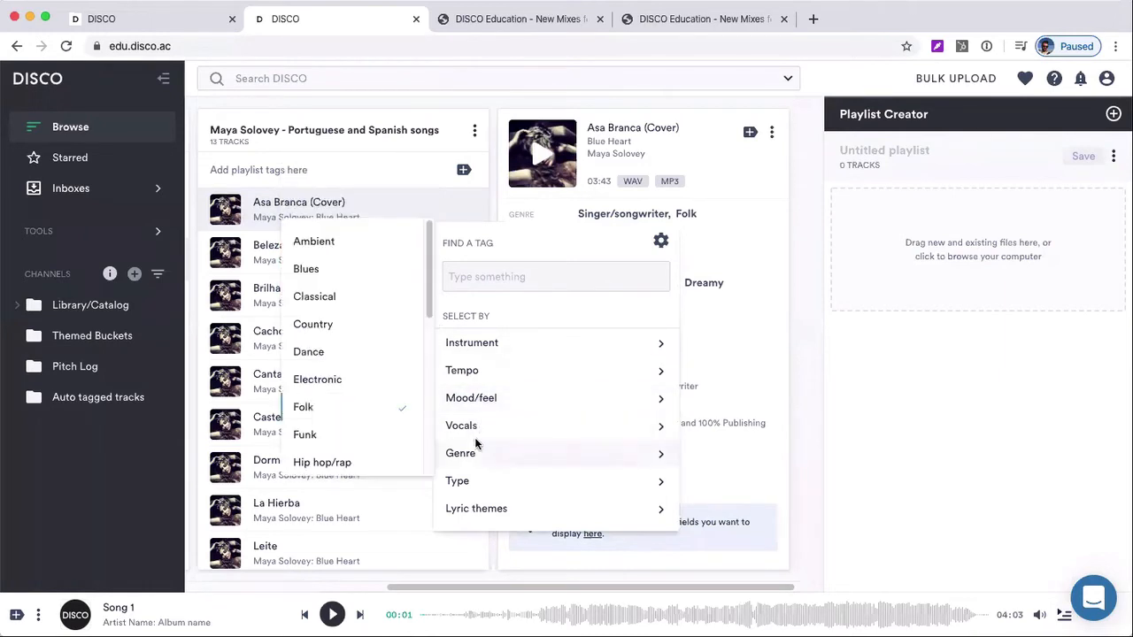
mouse_move(476, 483)
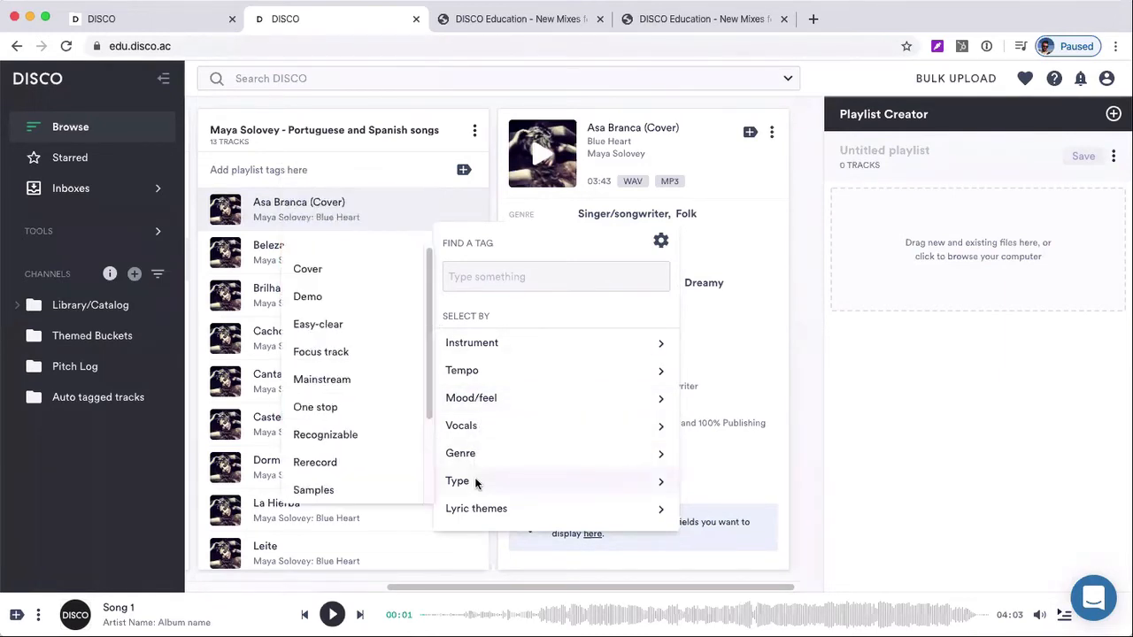
left_click(802, 343)
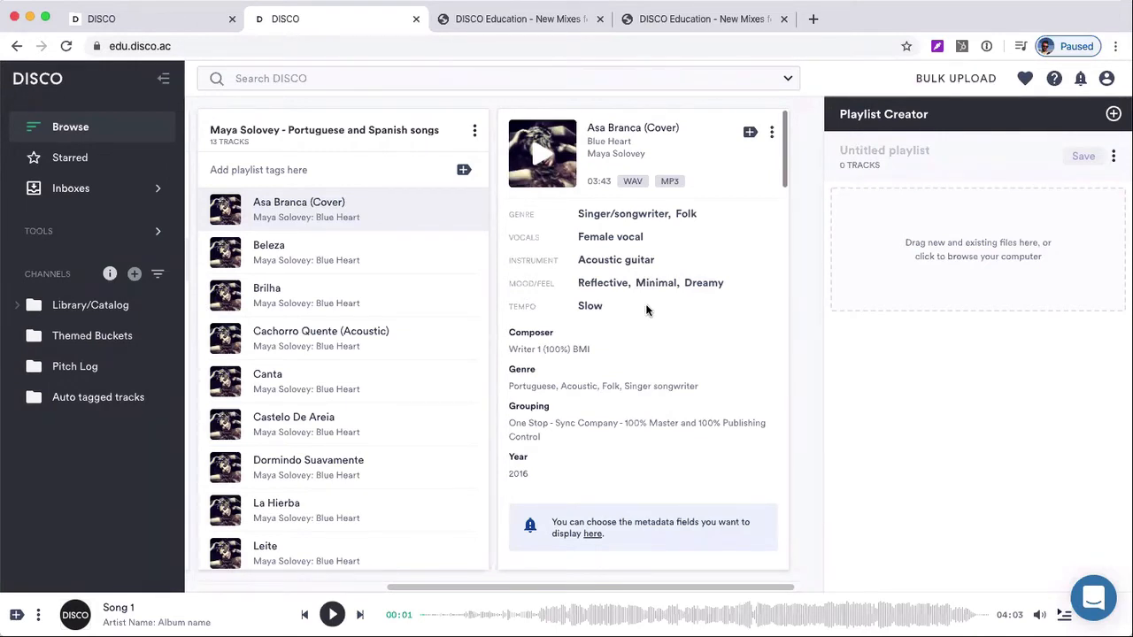
Show the details of Beleza, search the library by its Reflective tag and look through the matching tracks
left_click(357, 255)
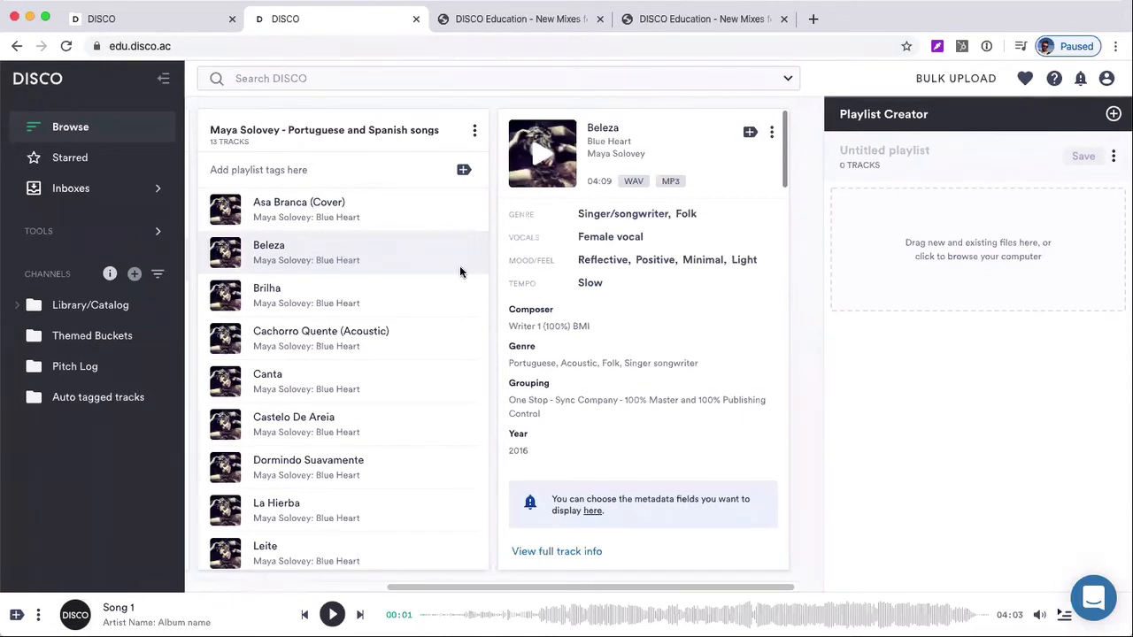
left_click(595, 260)
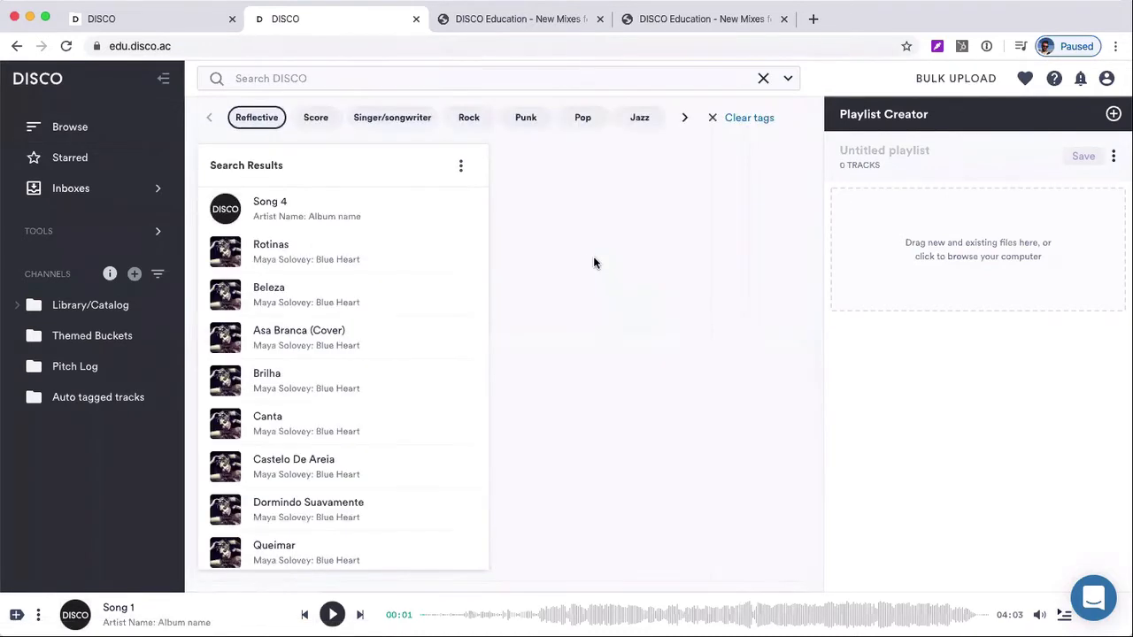
scroll(271, 430, "down", 2)
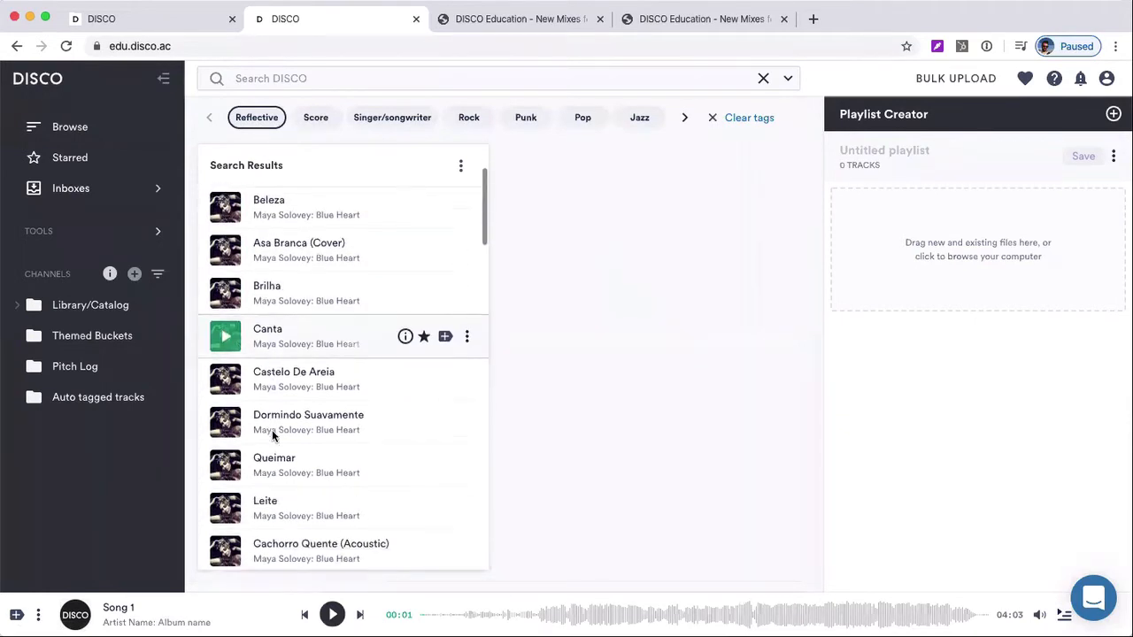
scroll(272, 431, "up", 2)
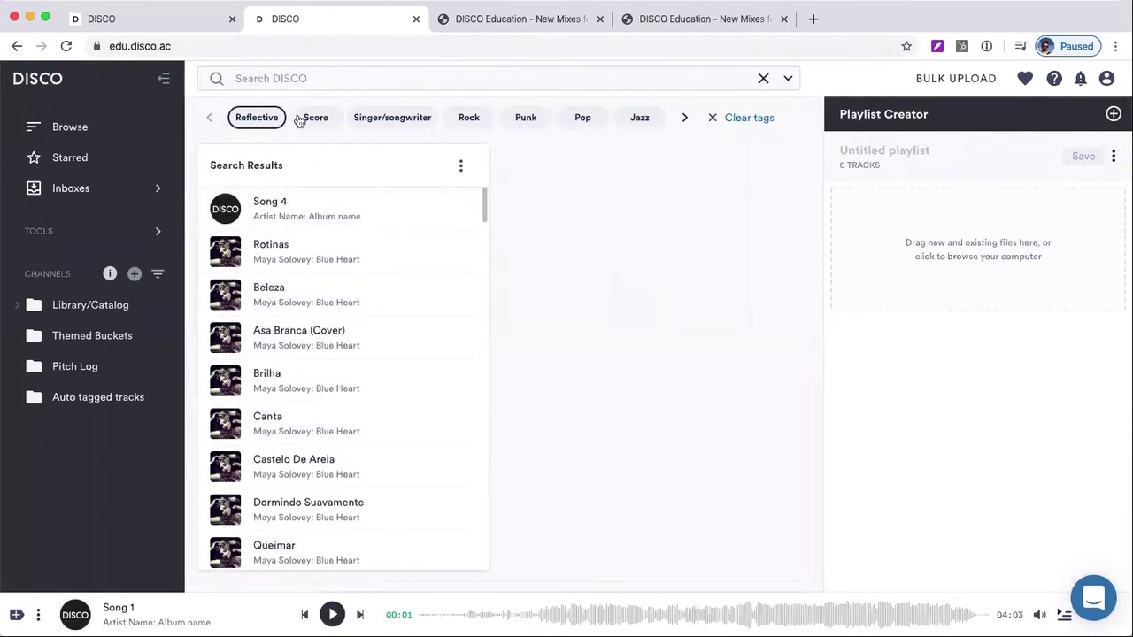
Add Wake The World (Instrumental) from the Reflective and Punk tag results to the untitled playlist and remove the Punk filter
left_click(527, 119)
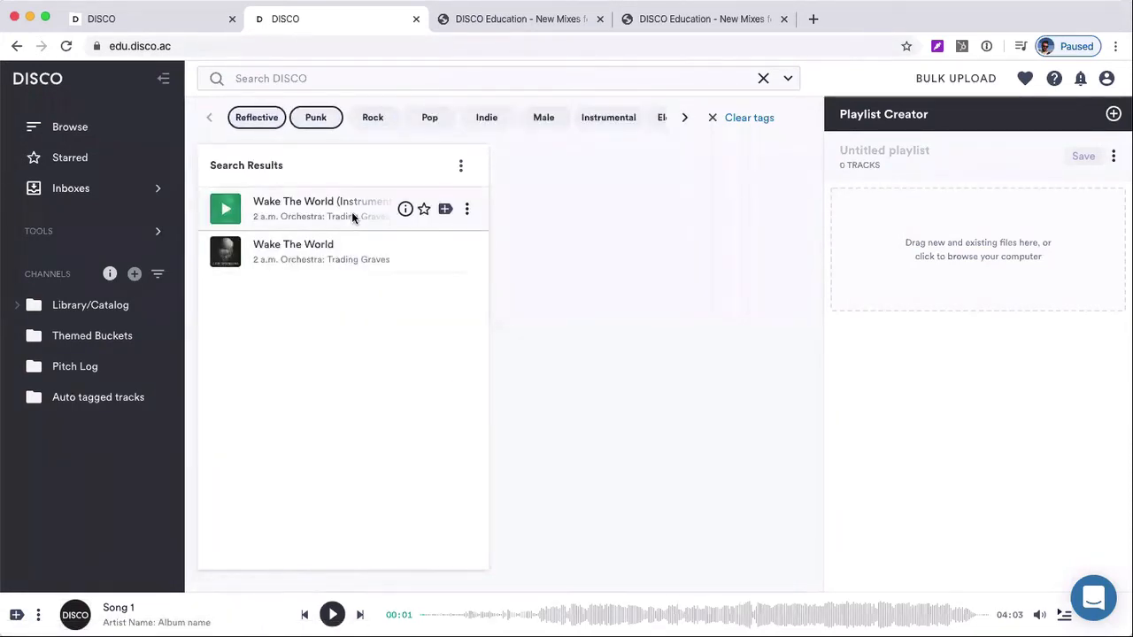
left_click_drag(345, 215, 947, 262)
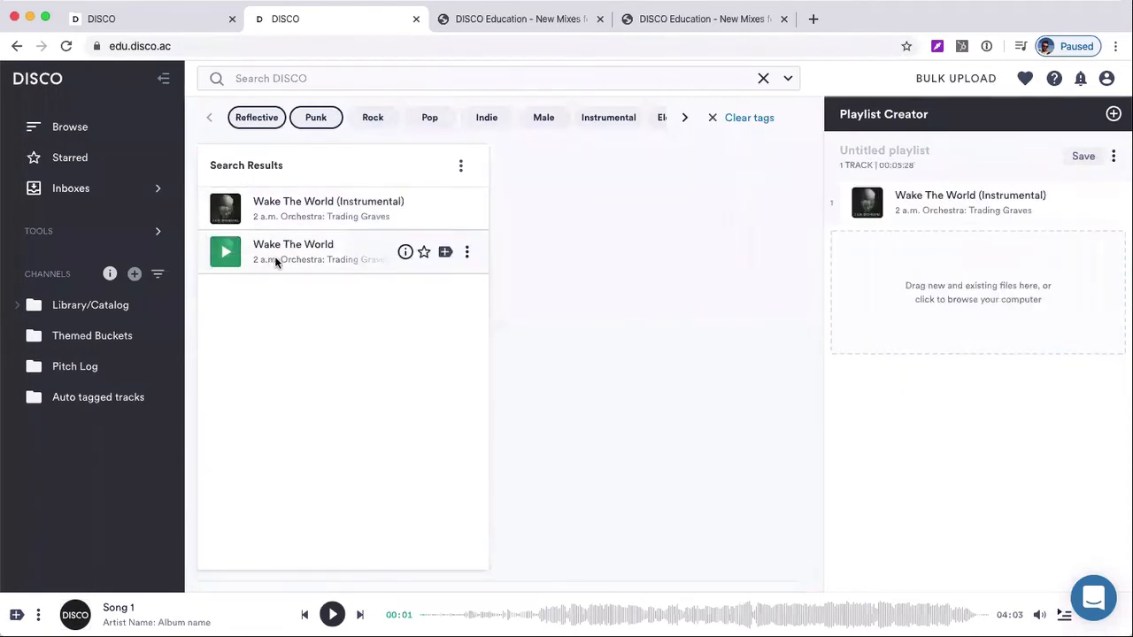
left_click(309, 116)
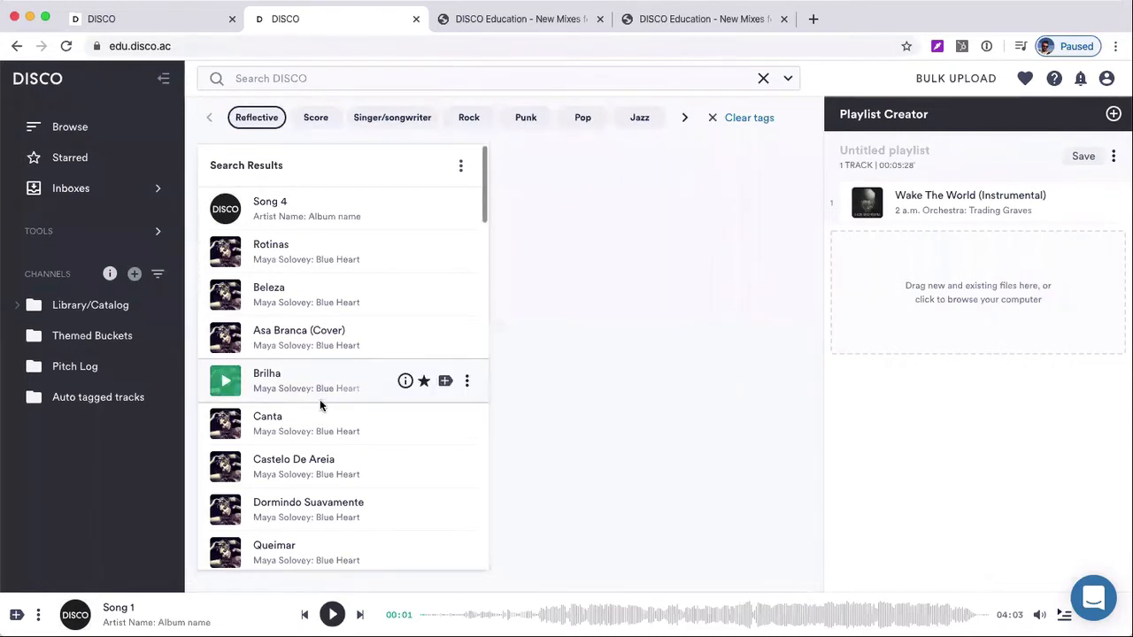
Add Brilha and Canta from the Reflective search results to the untitled playlist
left_click_drag(321, 398, 955, 301)
left_click_drag(354, 424, 952, 359)
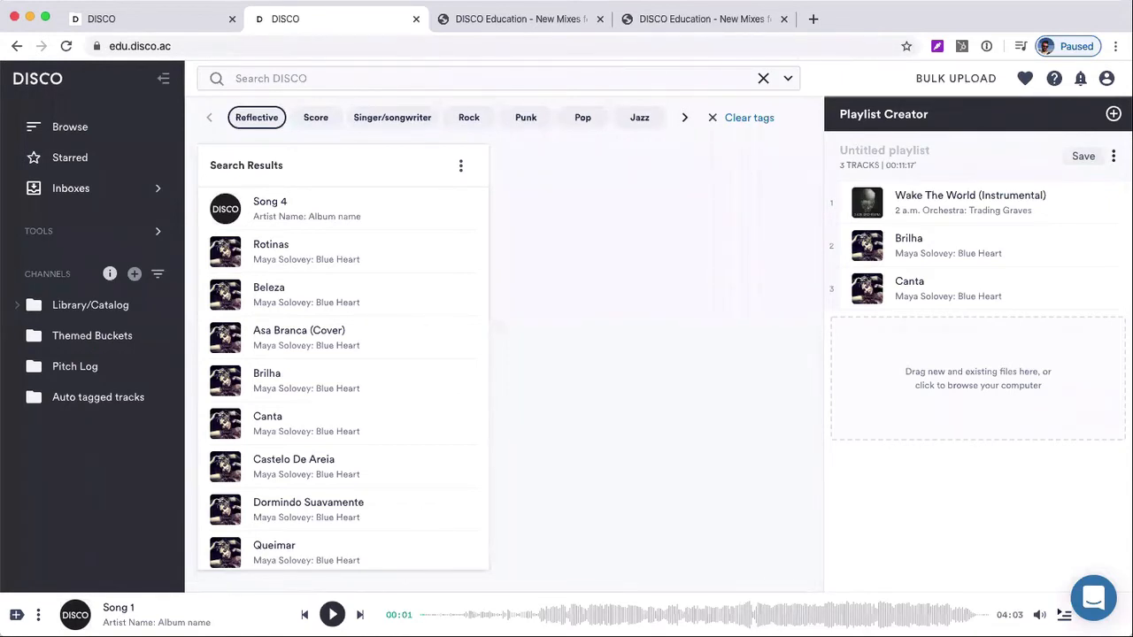
Open the full track info of Rotinas and read through the ownership and control text in its Grouping field
mouse_move(406, 254)
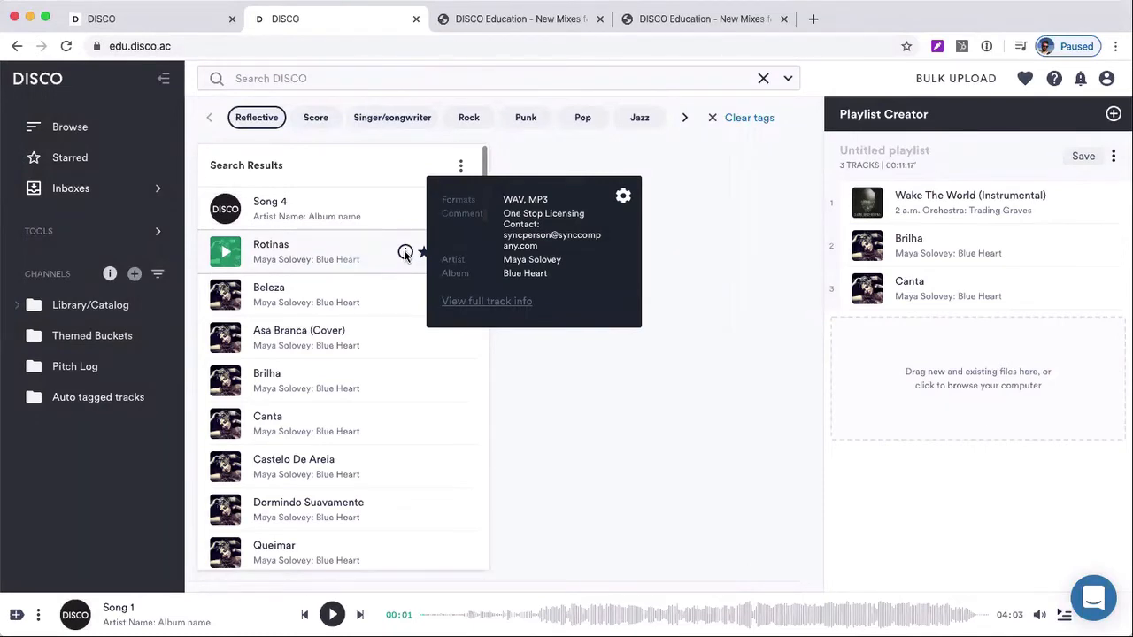
left_click(493, 301)
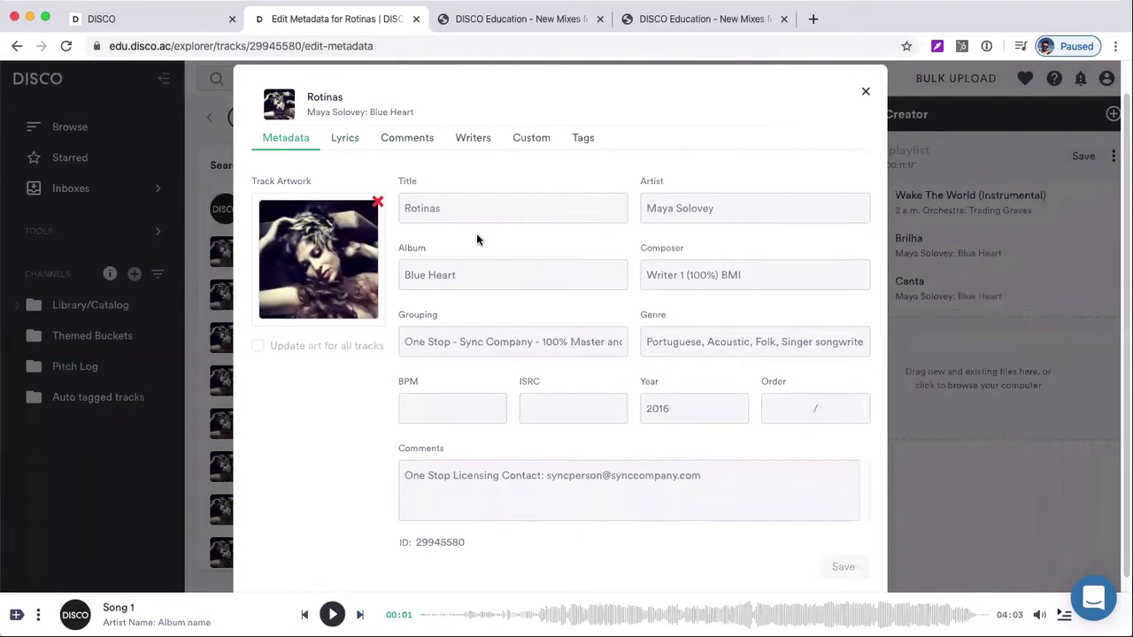
scroll(494, 288, "down", 1)
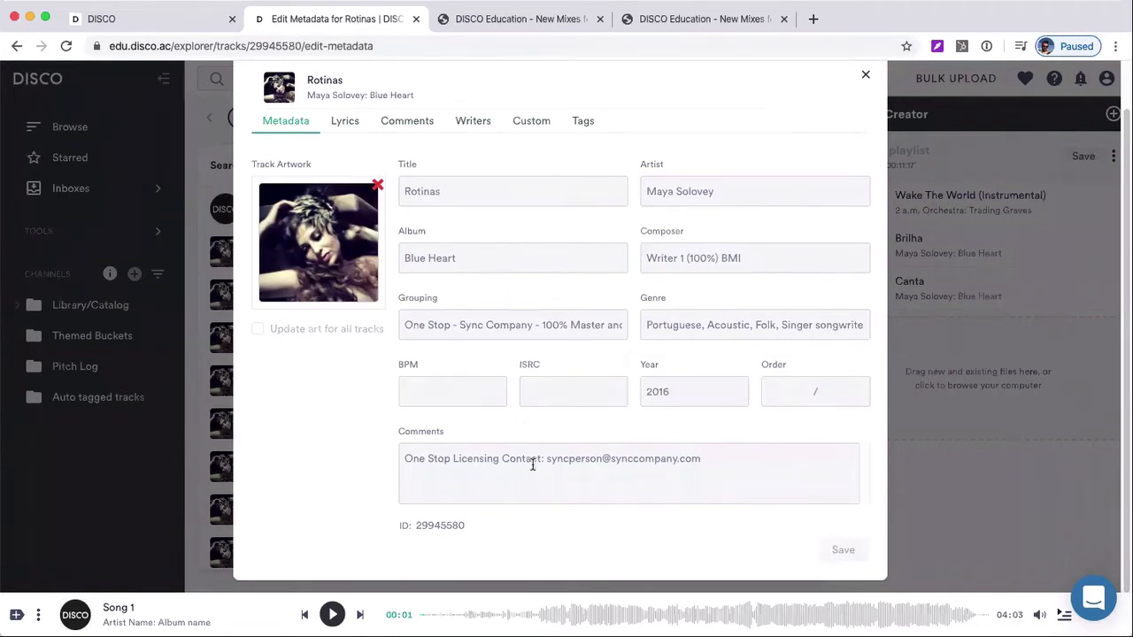
triple_click(438, 325)
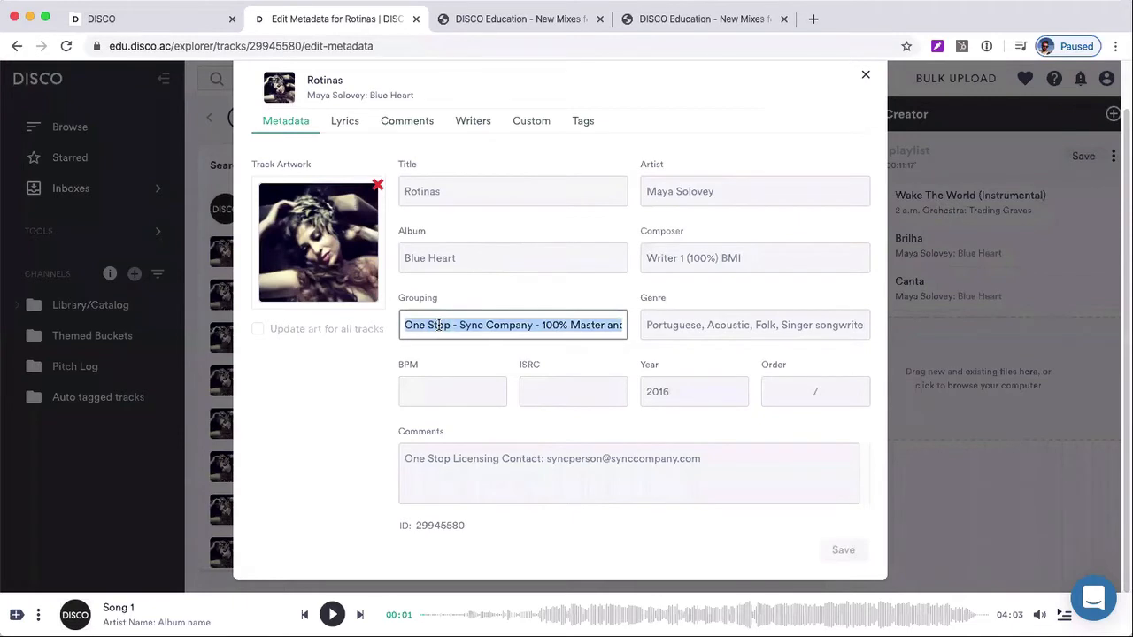
left_click(423, 324)
left_click_drag(405, 325, 462, 325)
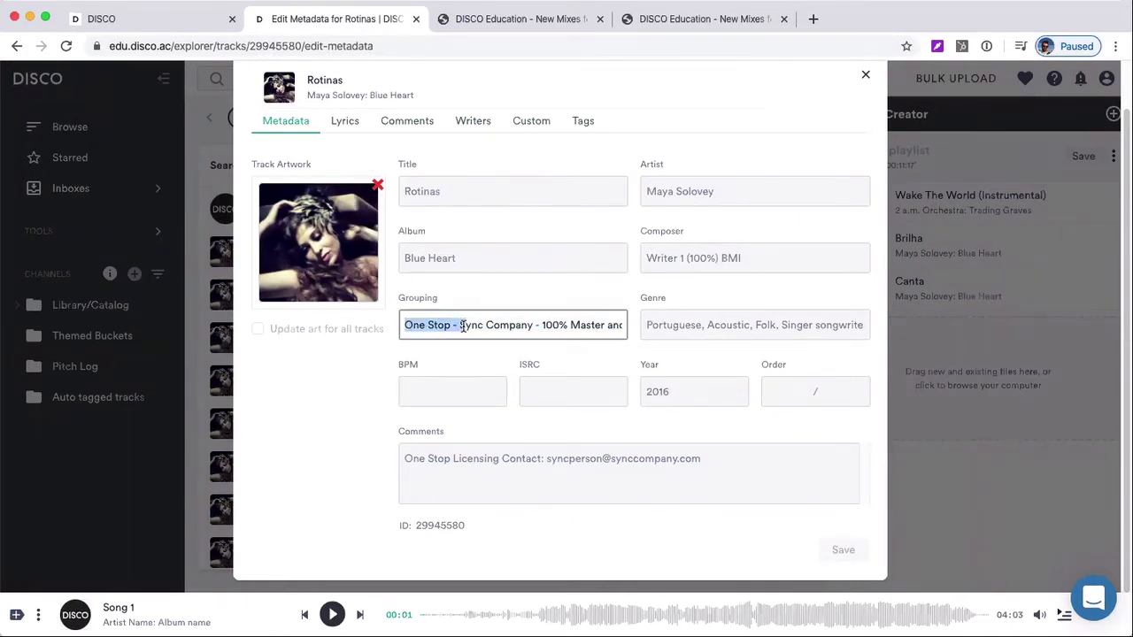
left_click(463, 325)
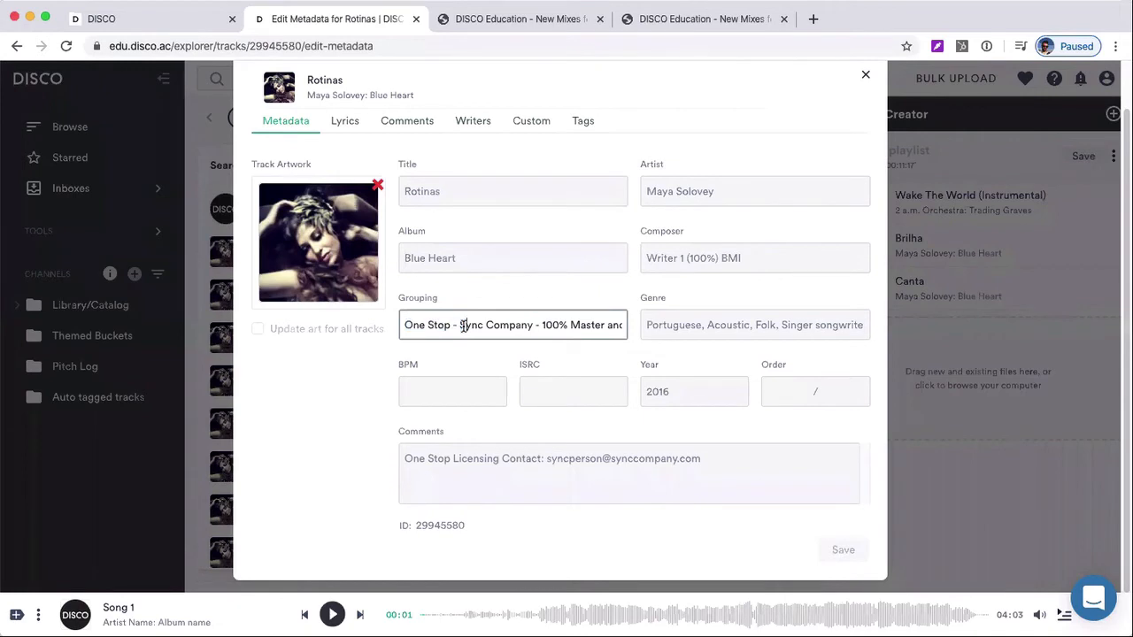
left_click(405, 324)
left_click_drag(405, 325, 451, 325)
left_click(450, 325)
left_click_drag(458, 325, 508, 324)
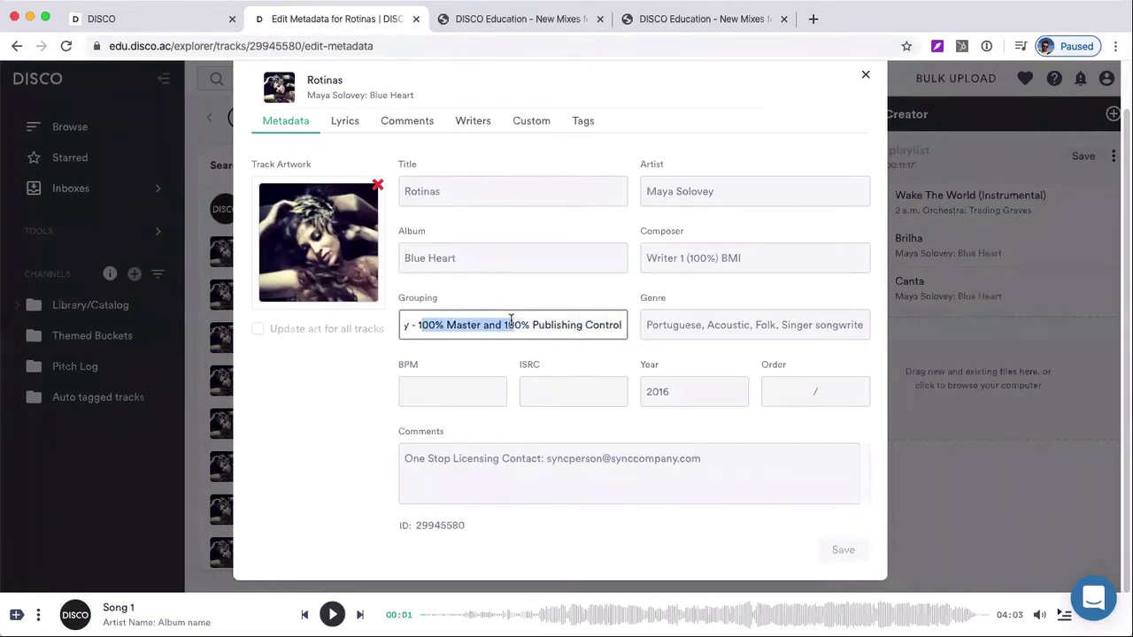
left_click(421, 318)
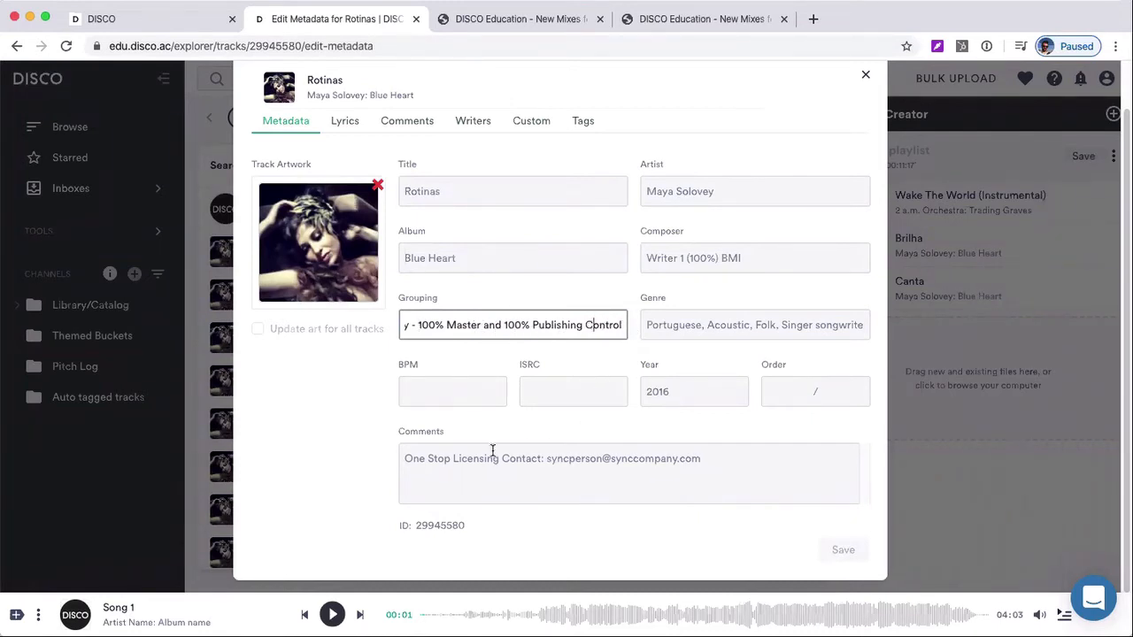
Examine the one-stop licensing contact in the Comments field of the Rotinas metadata
left_click_drag(408, 459, 620, 472)
left_click(452, 458)
left_click(741, 472)
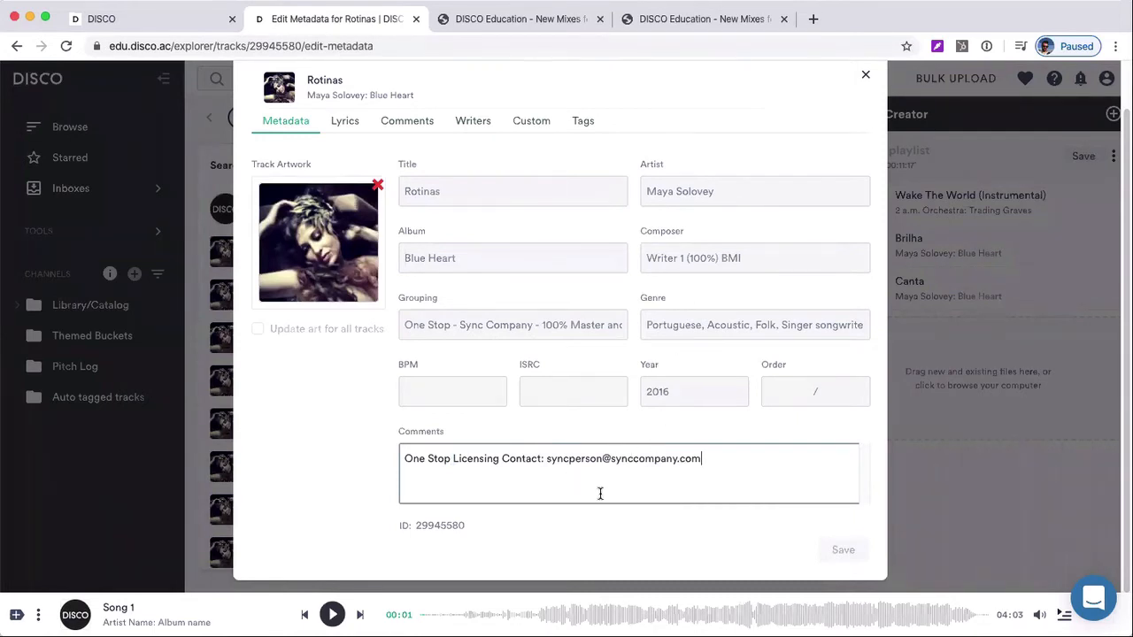
triple_click(663, 476)
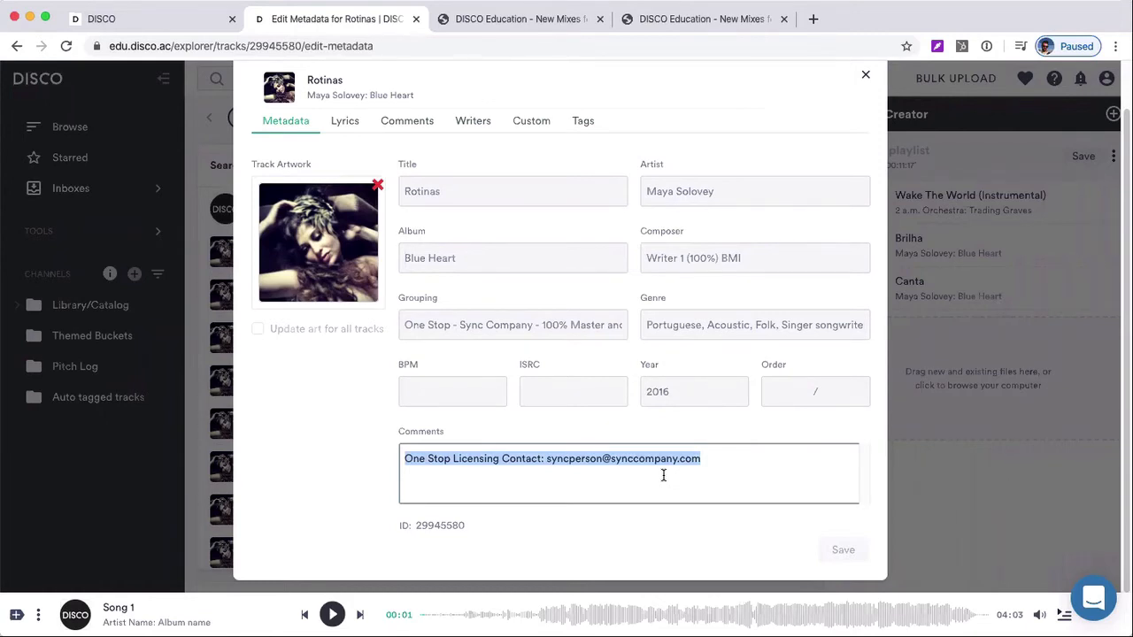
left_click(663, 476)
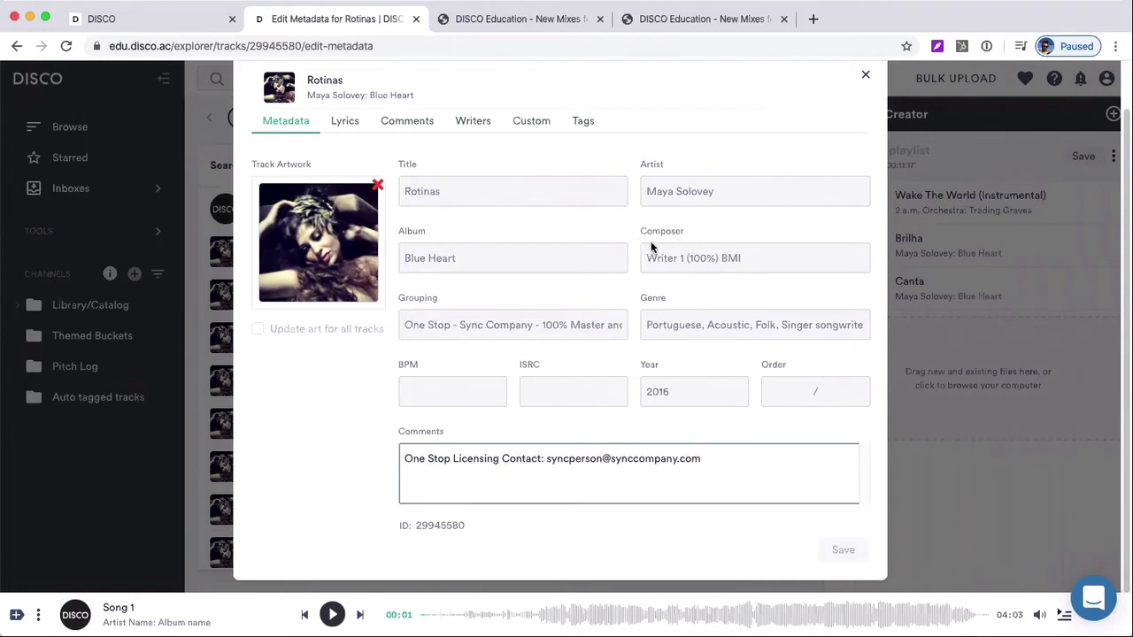
Extend the Composer entry of Rotinas with ", Writer 2 (50%) ASCAP" after the first writer
left_click_drag(646, 259, 743, 258)
left_click(747, 259)
type(", Writer ")
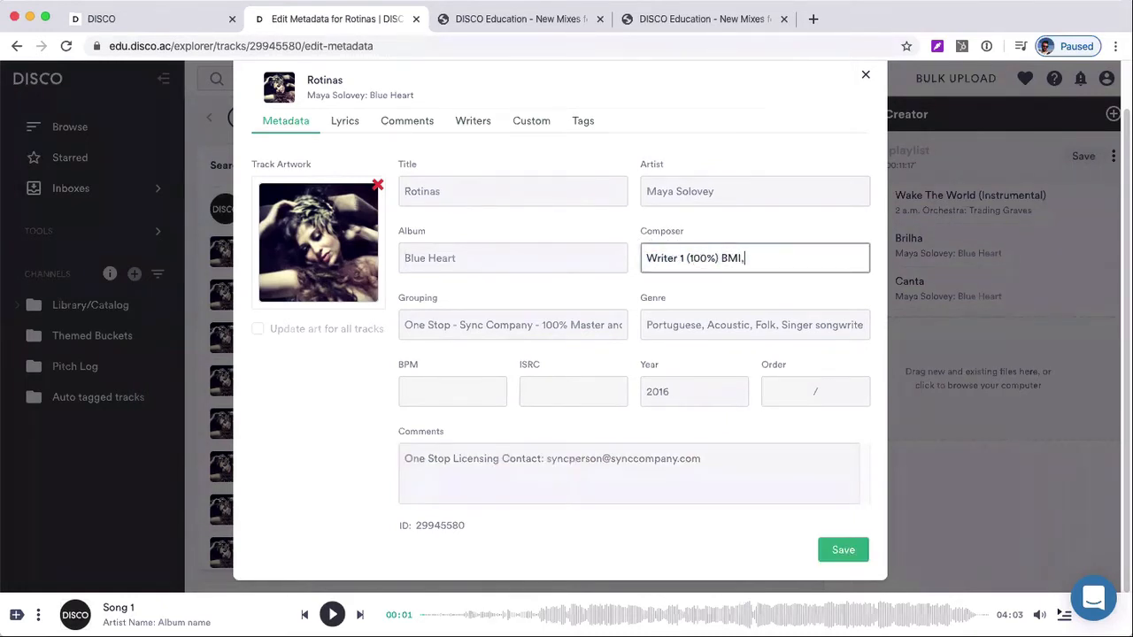
type("2 (50%) ASCAP")
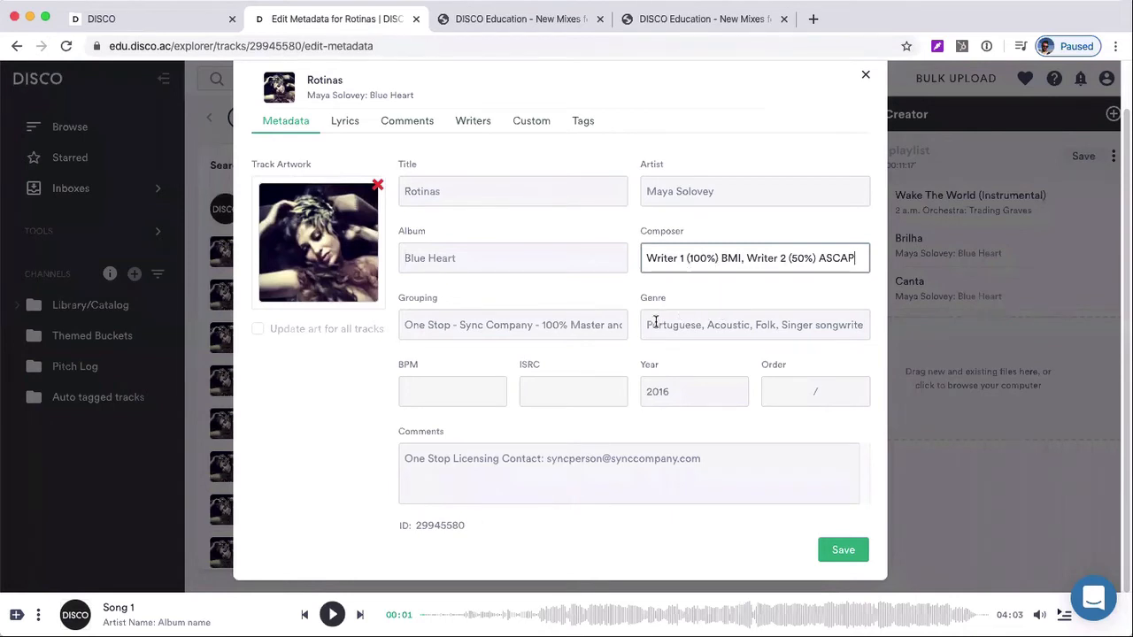
Examine the Genre, Year and BPM fields in the Rotinas metadata
left_click_drag(655, 323, 783, 321)
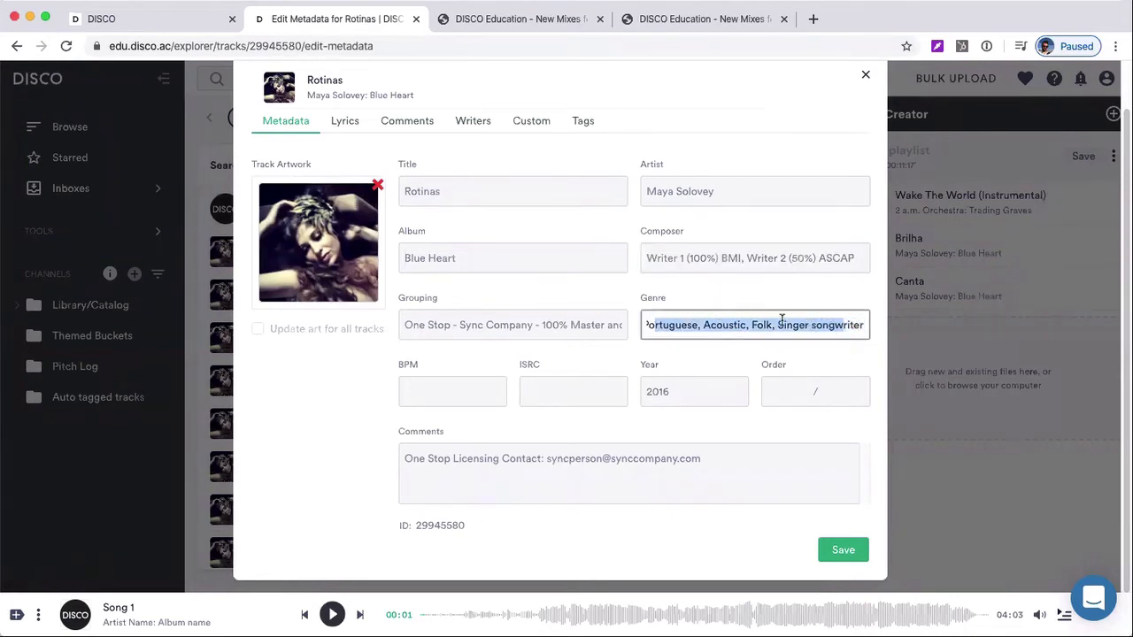
left_click(782, 320)
key("Up")
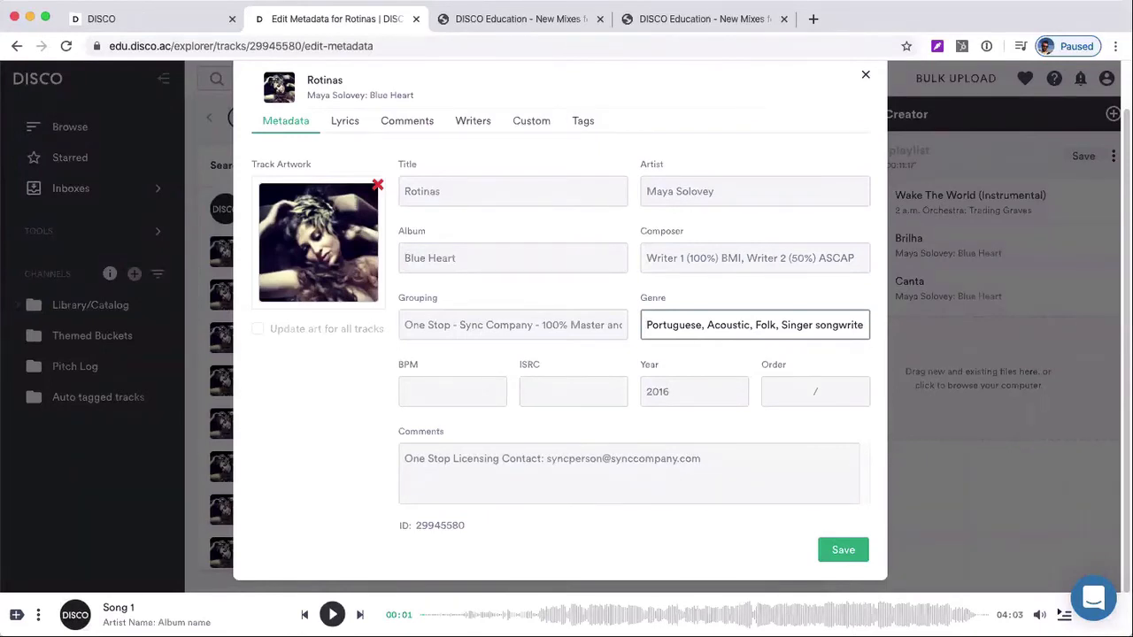
left_click_drag(744, 324, 834, 327)
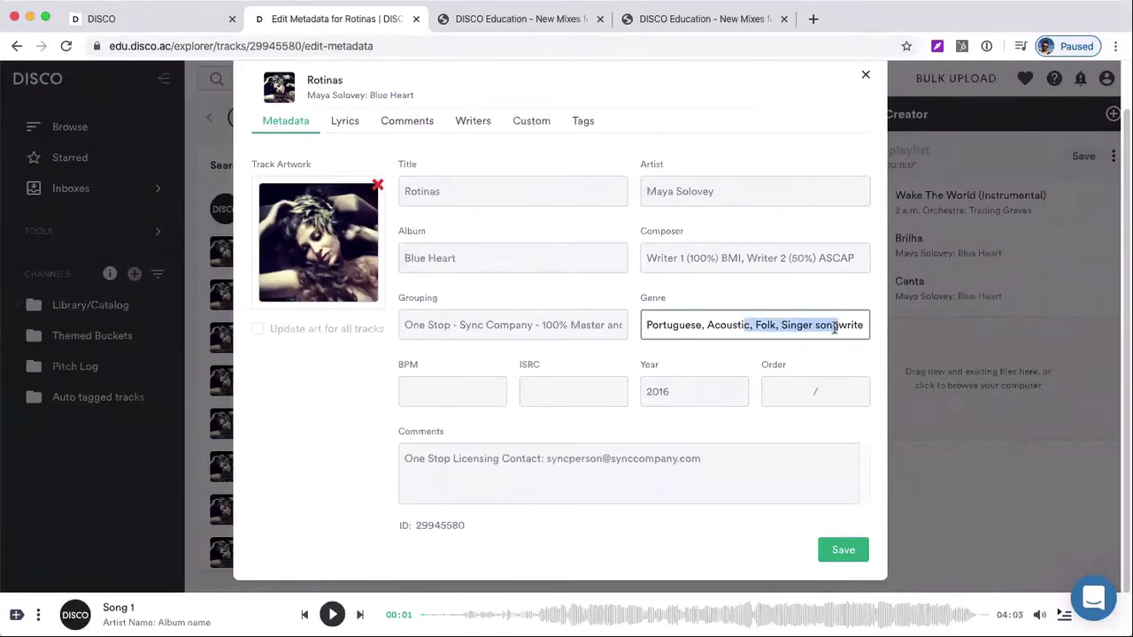
left_click(800, 326)
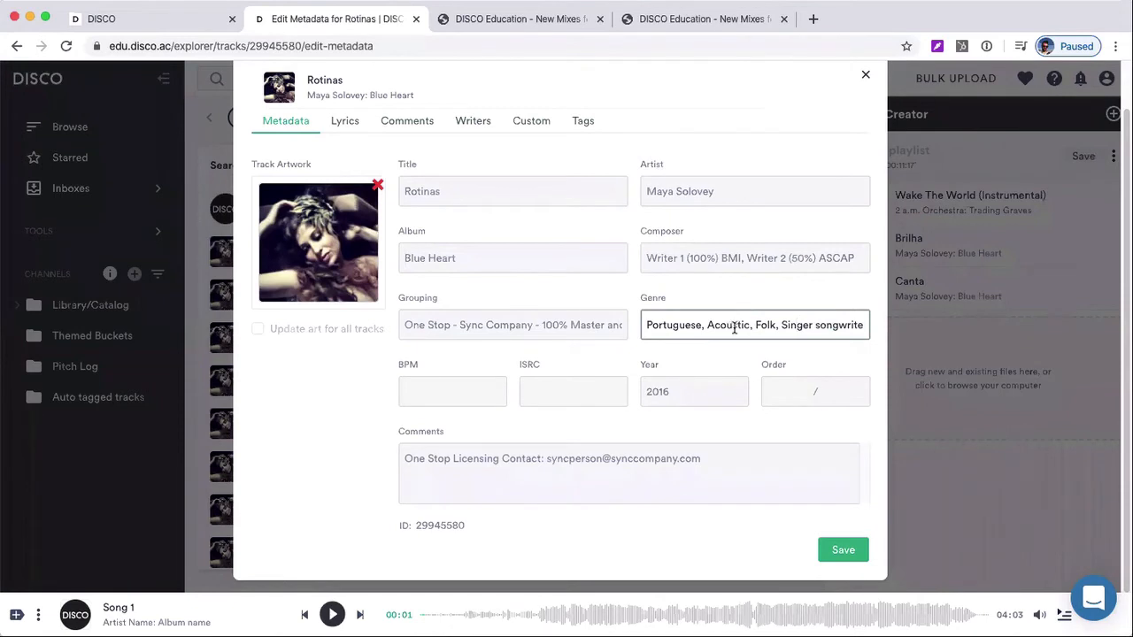
left_click(711, 391)
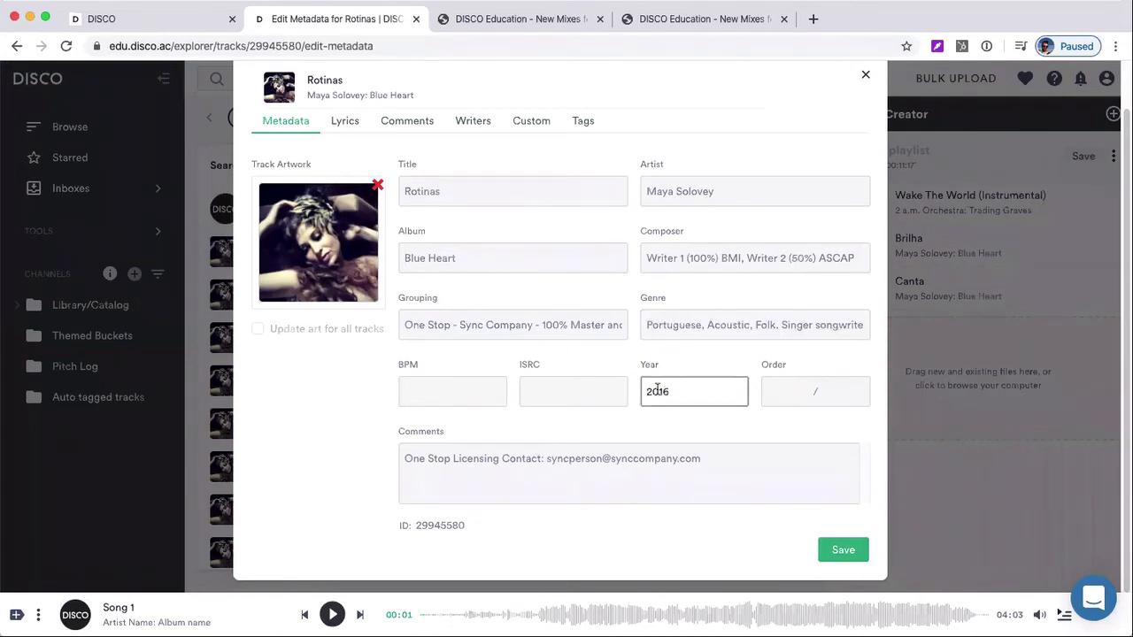
left_click(425, 382)
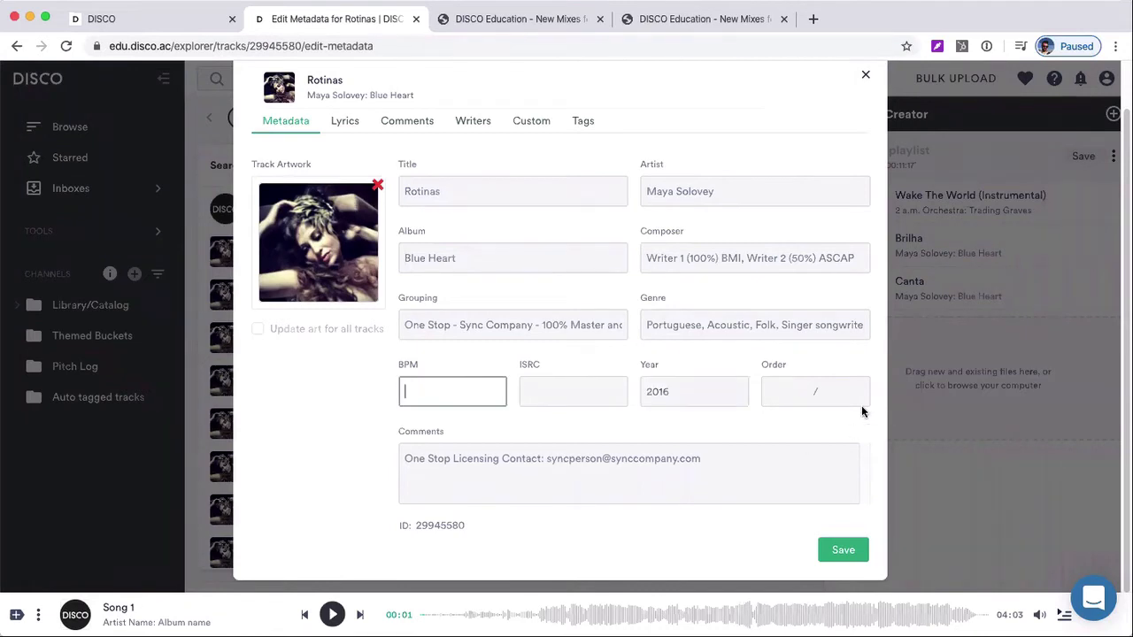
Try 01 / 10 as the track order of Rotinas and clear the entry
left_click(776, 391)
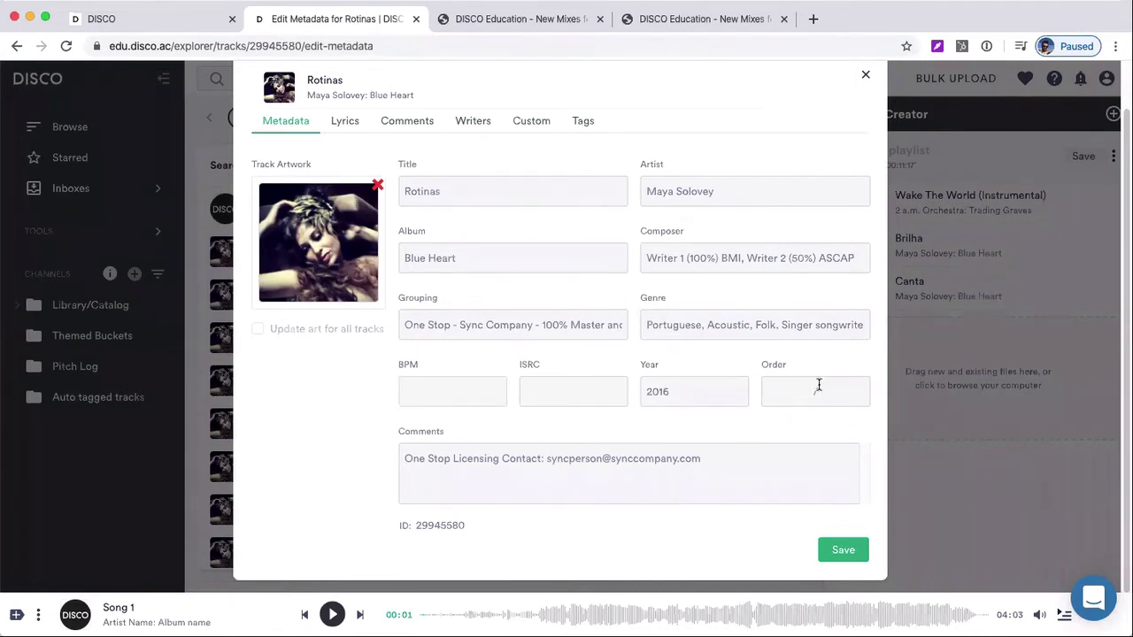
type("01 / 10")
double_click(825, 391)
key("BackSpace")
key("BackSpace")
key("BackSpace")
Show the lyrics of Rotinas and read through the Portuguese text and its English translation
left_click(345, 121)
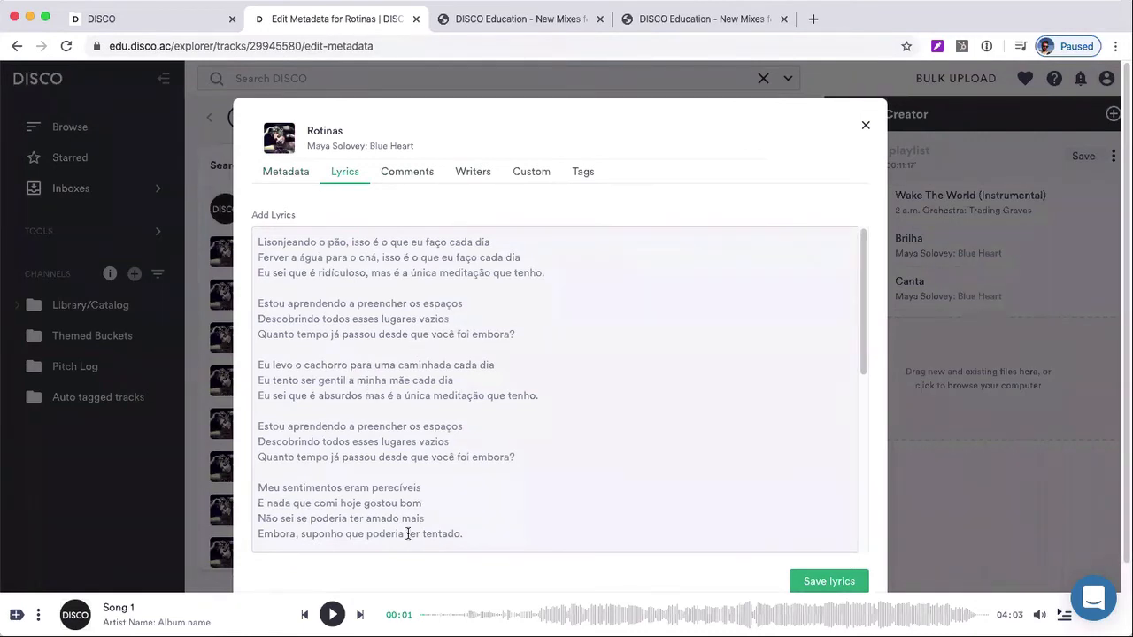
scroll(424, 374, "down", 5)
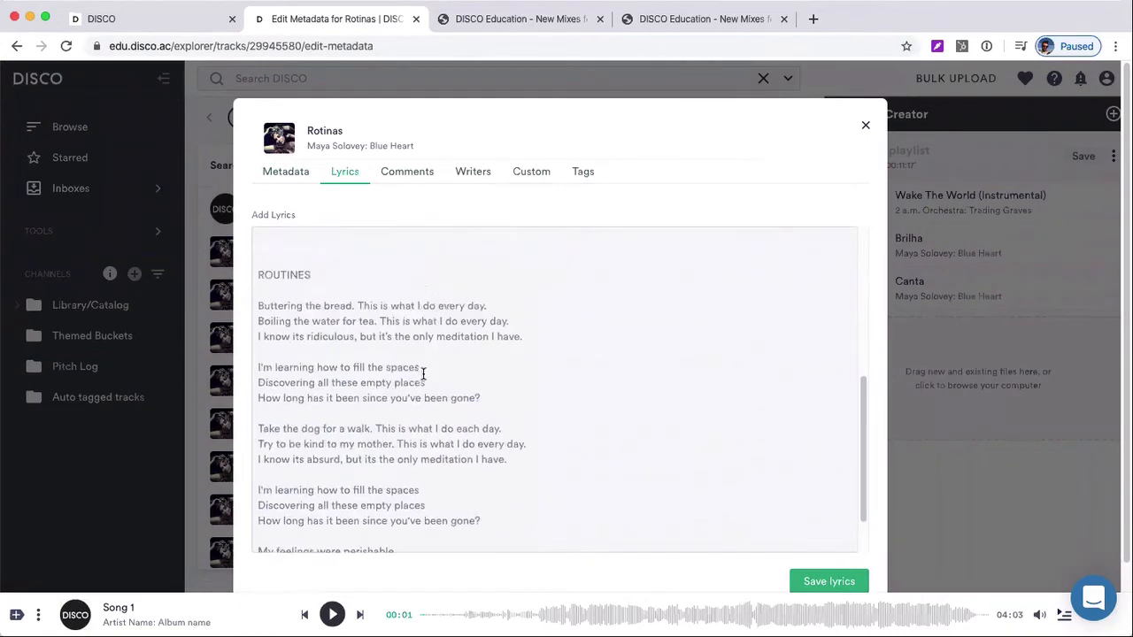
scroll(423, 374, "up", 5)
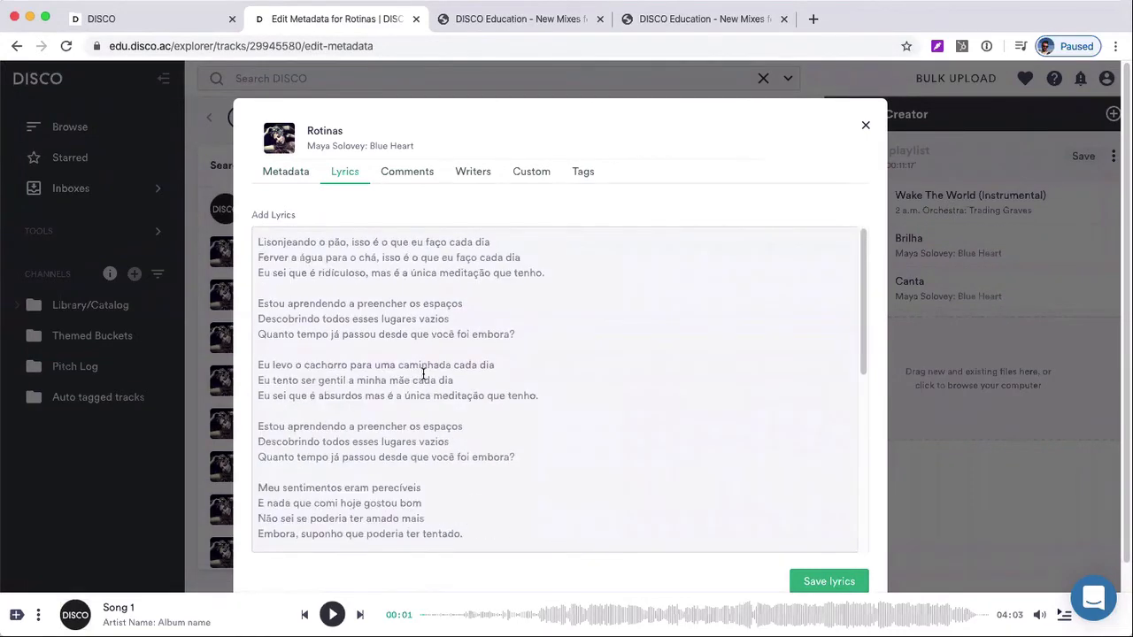
scroll(429, 326, "down", 1)
scroll(427, 324, "down", 1)
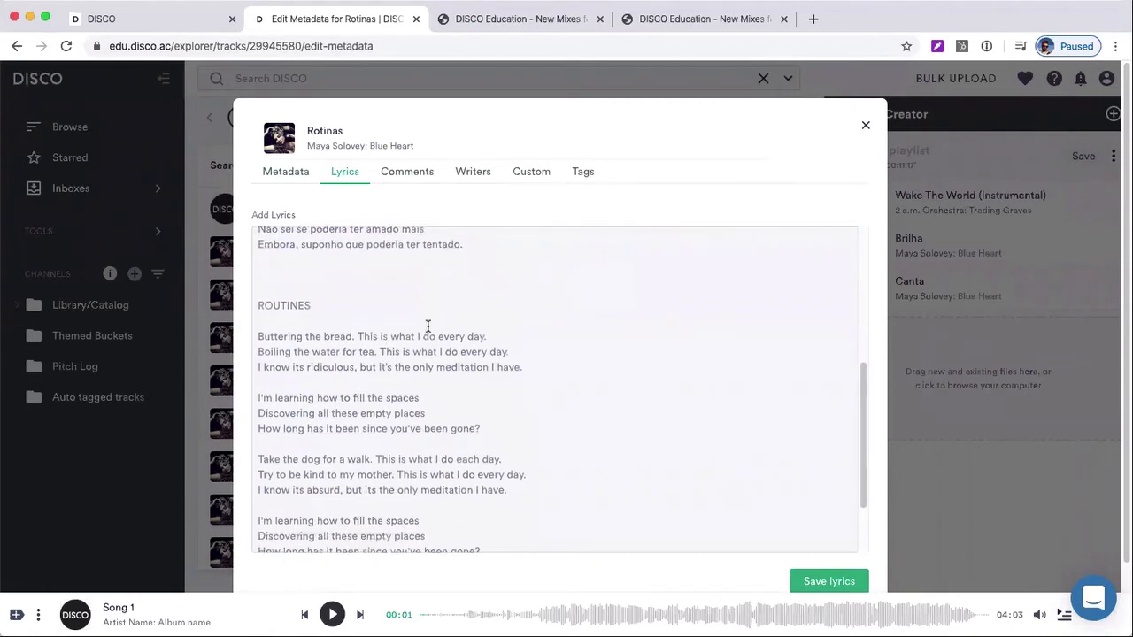
scroll(422, 354, "up", 5)
scroll(420, 360, "up", 1)
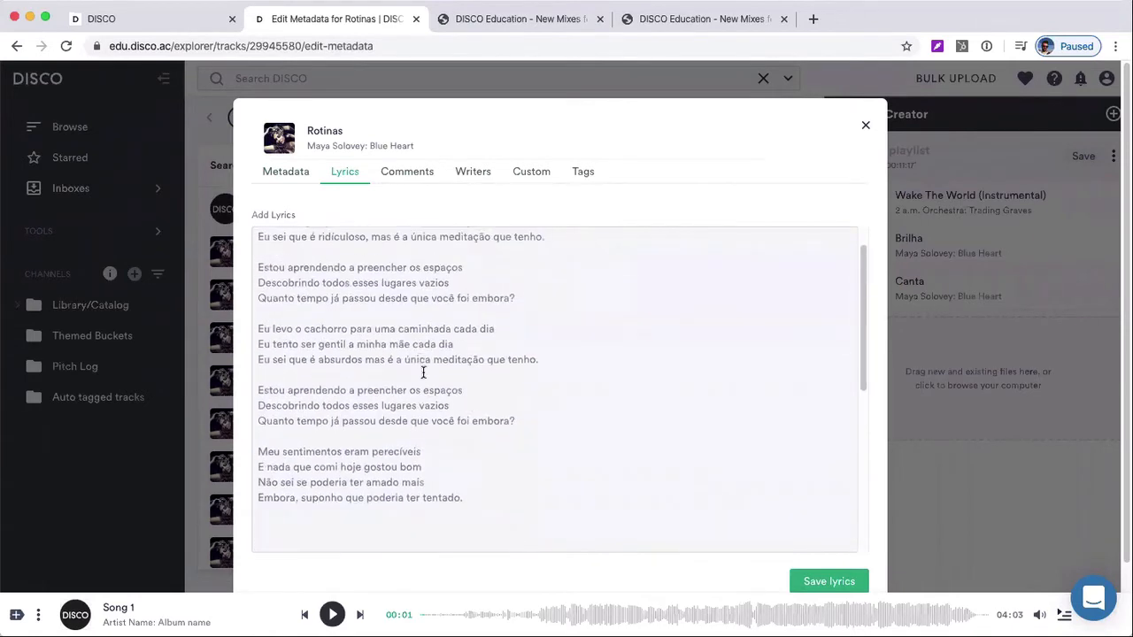
scroll(444, 370, "up", 1)
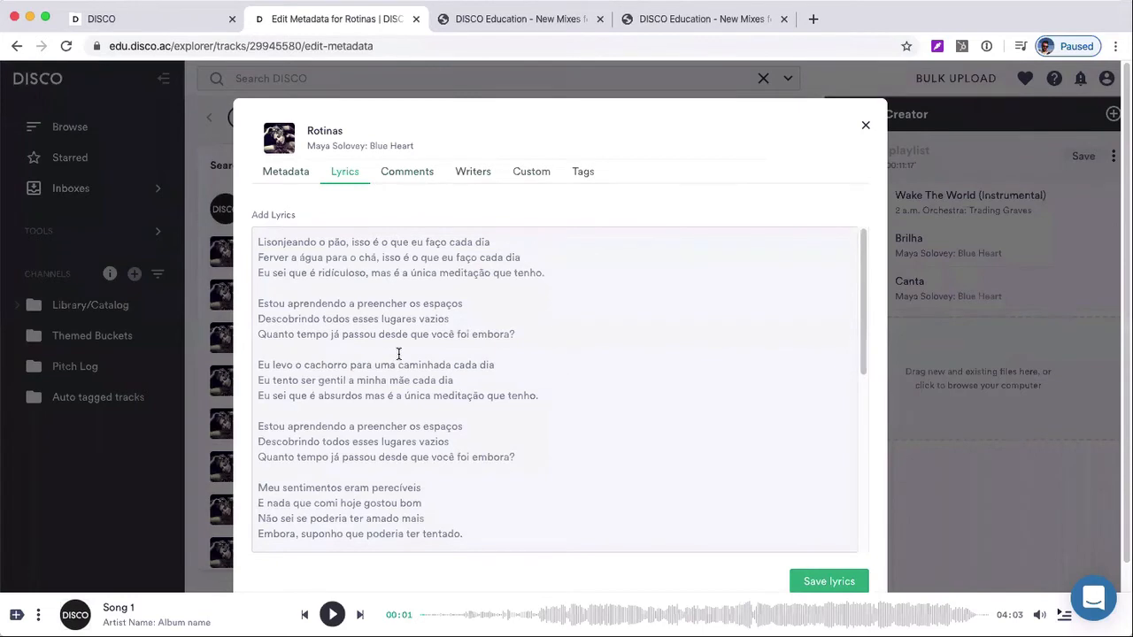
Highlight the phrase "Quanto tempo" in the second verse of the Rotinas lyrics as an example
left_click_drag(258, 333, 333, 334)
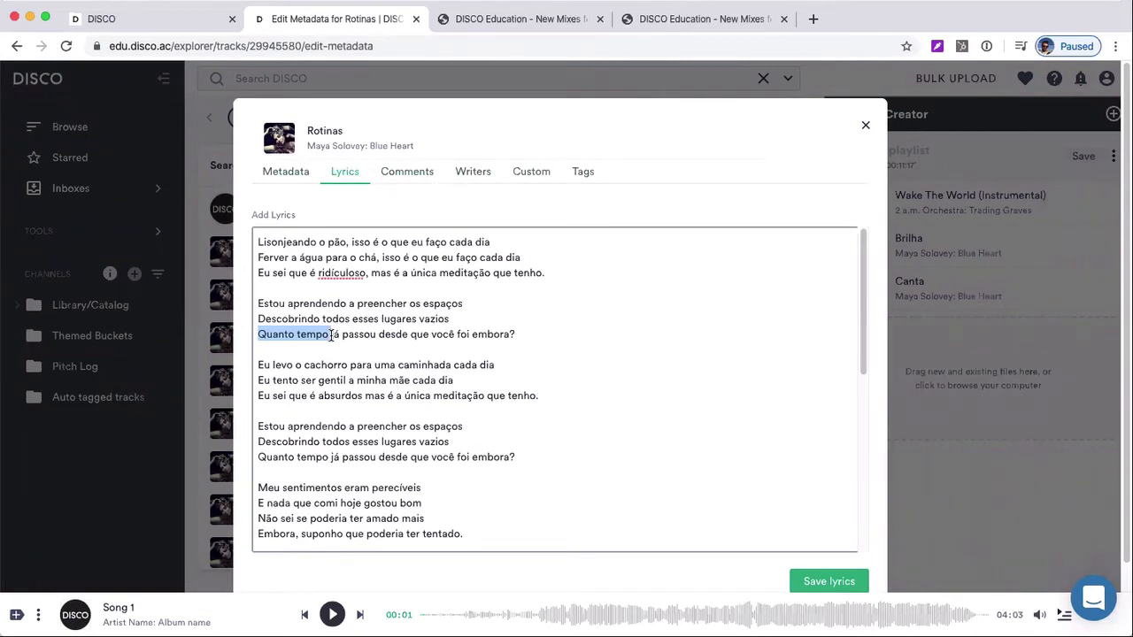
left_click(333, 334)
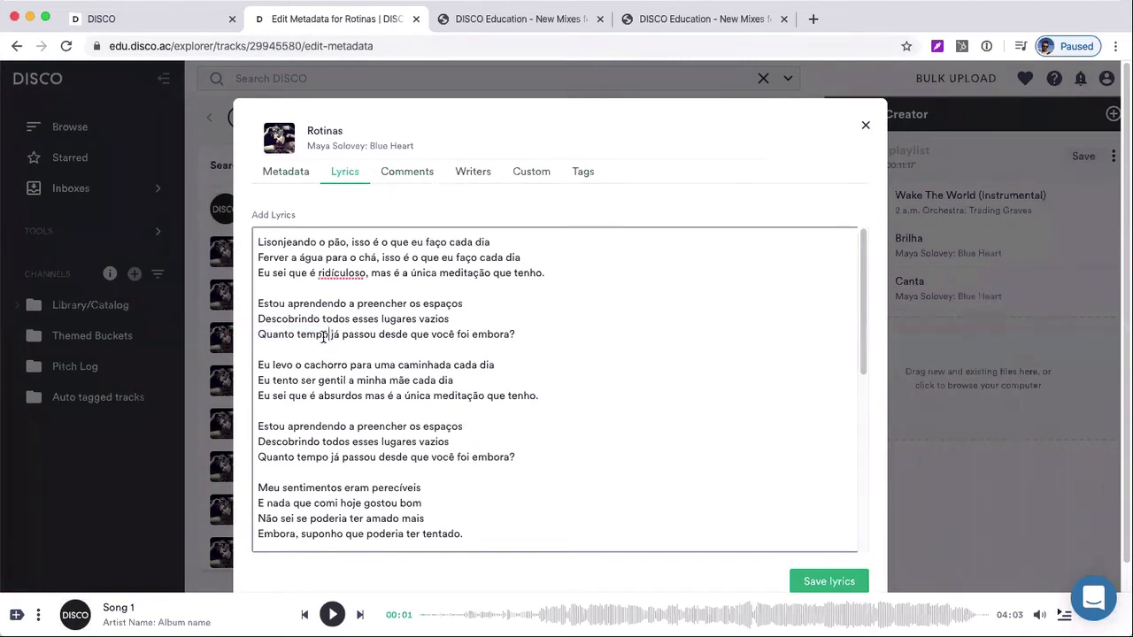
left_click_drag(324, 335, 258, 334)
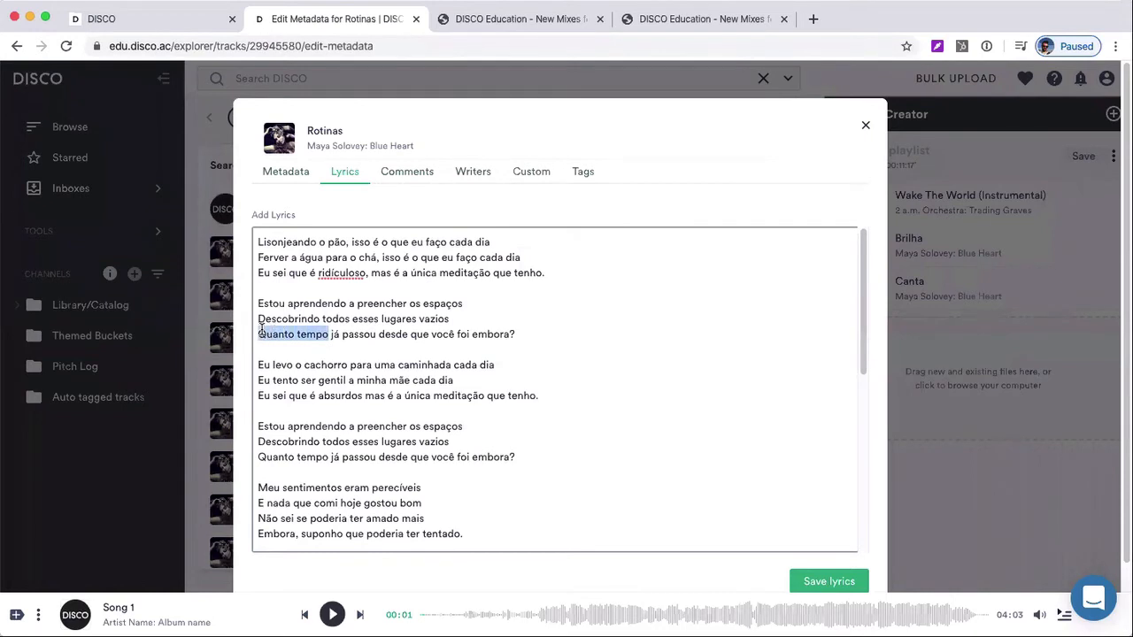
left_click(319, 328)
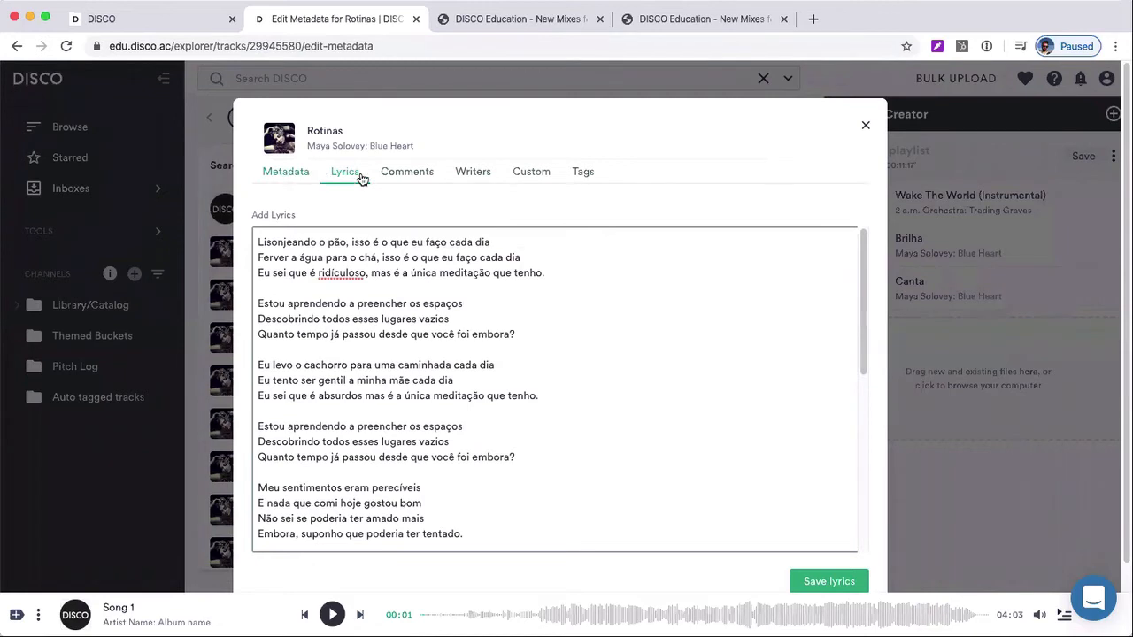
Inspect the comment form of Rotinas and return to the Reflective search results
left_click(406, 177)
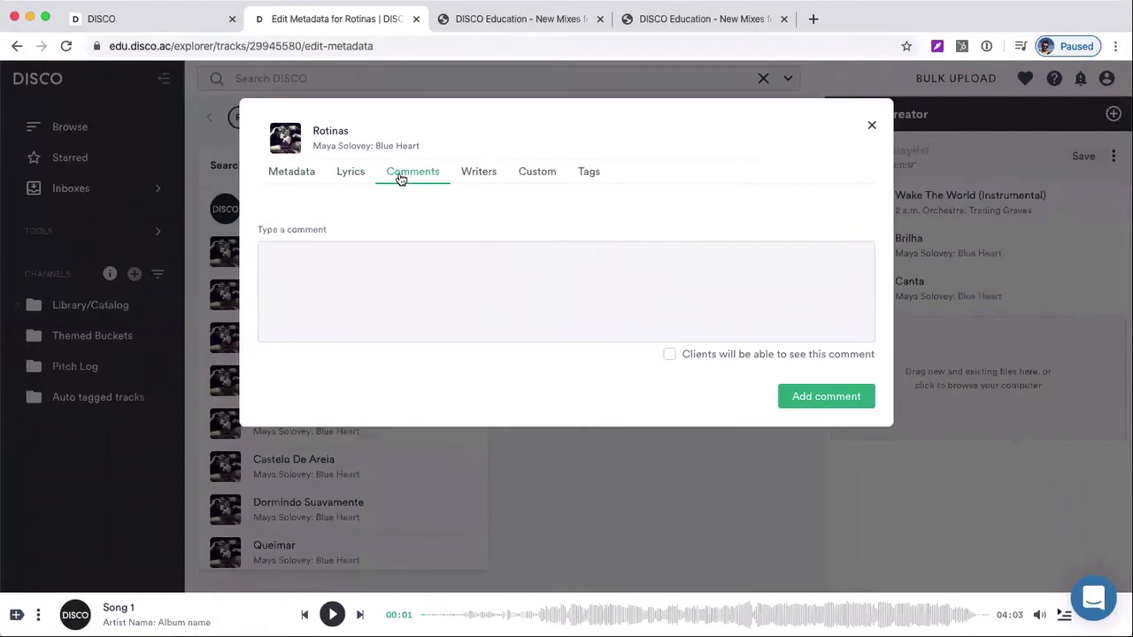
left_click(388, 294)
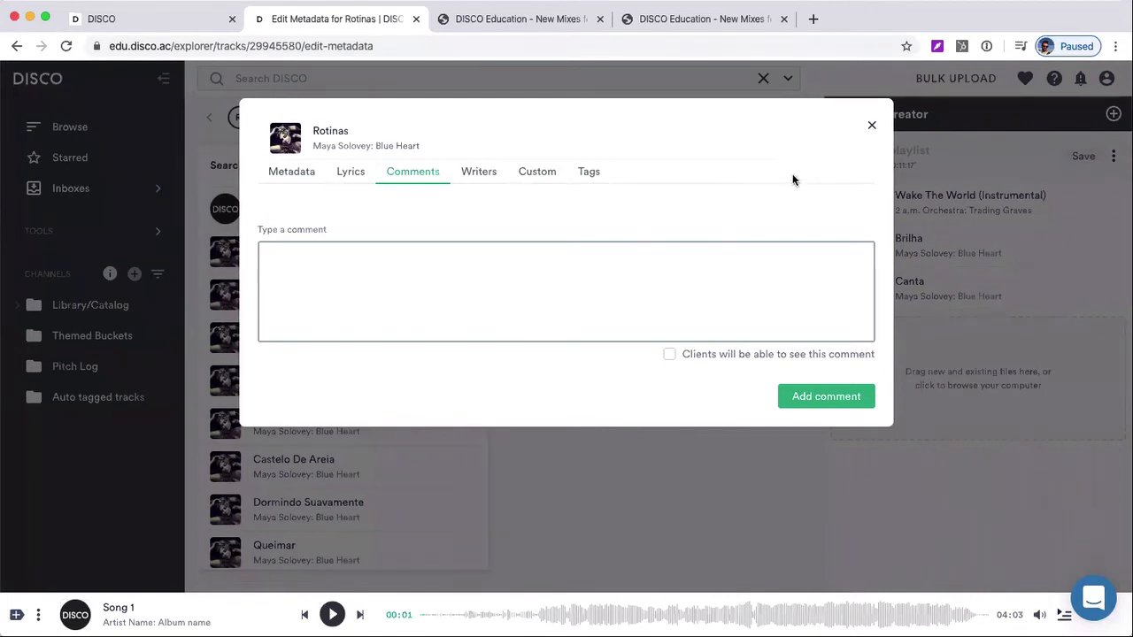
left_click(872, 126)
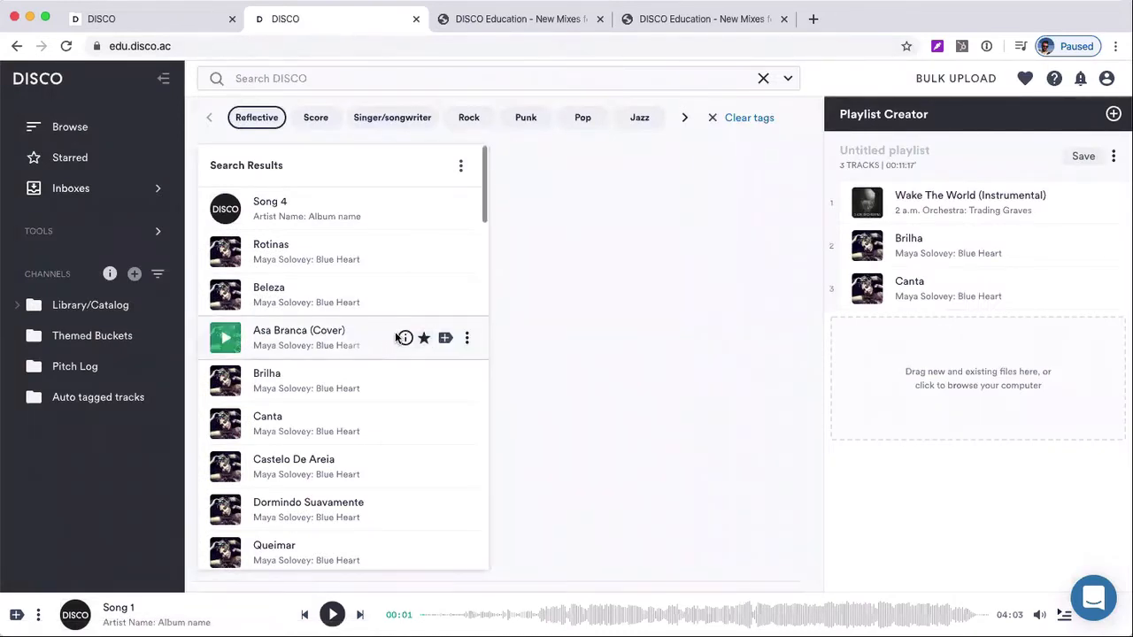
Review the full track info of Asa Branca (Cover), including its metadata fields, and return to the search results
mouse_move(405, 338)
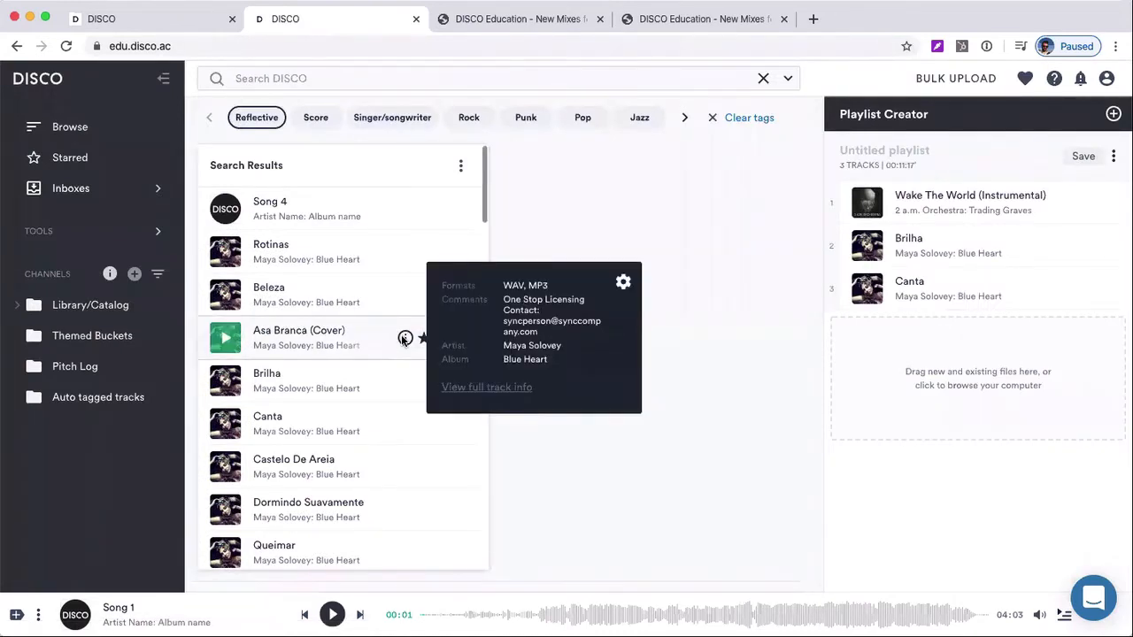
left_click(479, 386)
scroll(477, 386, "down", 1)
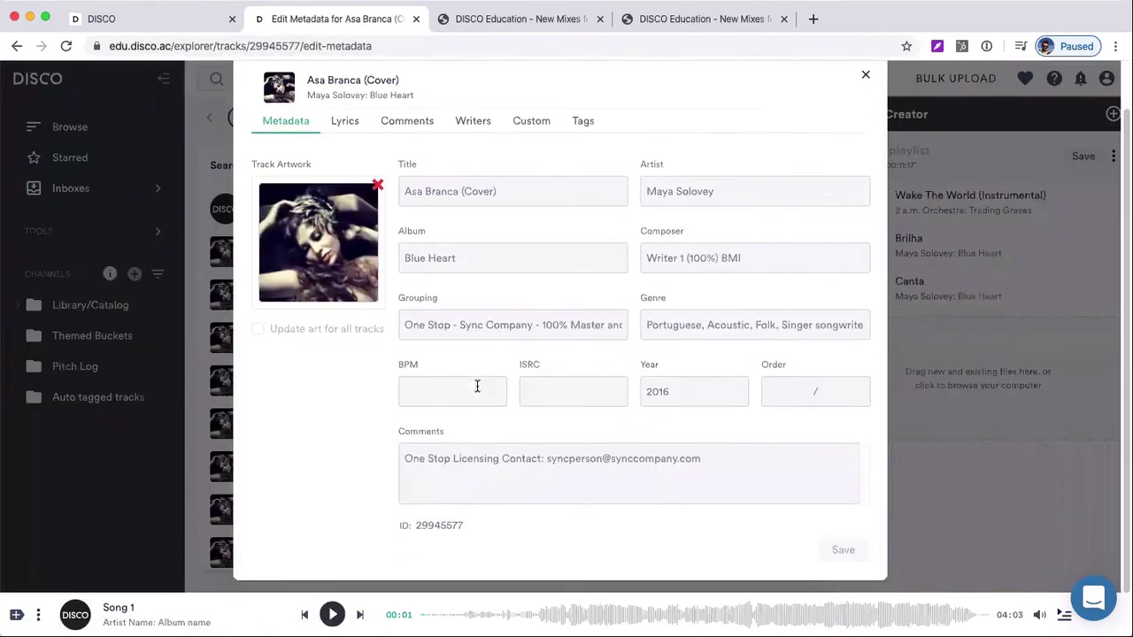
left_click(865, 74)
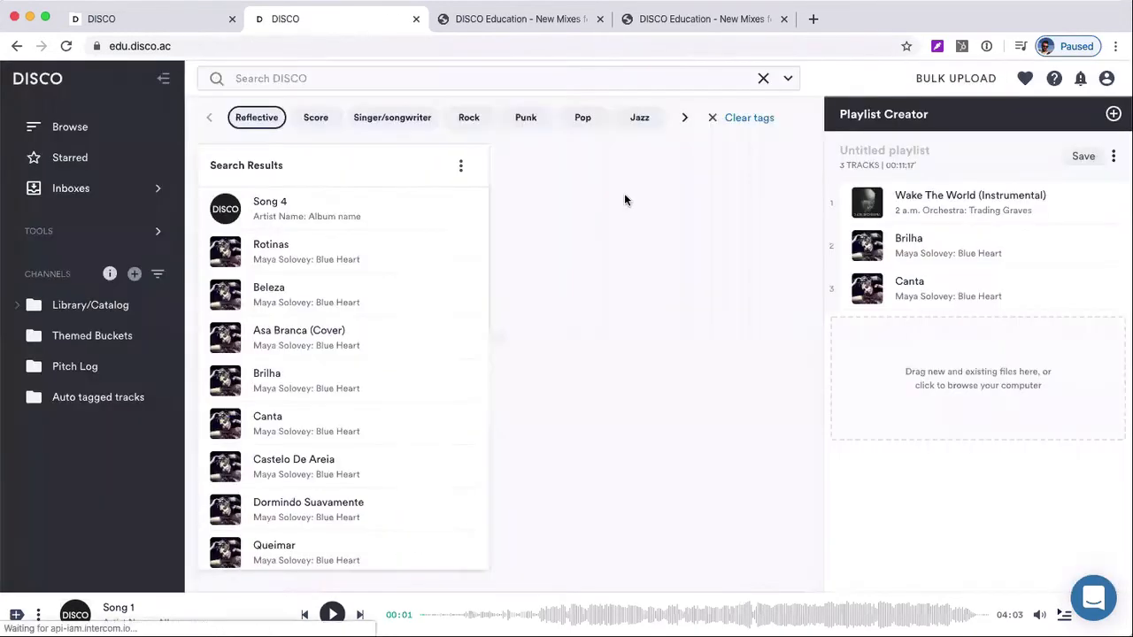
Show the track details of Rotinas and examine its tags, composer, genre, grouping and year
mouse_move(403, 338)
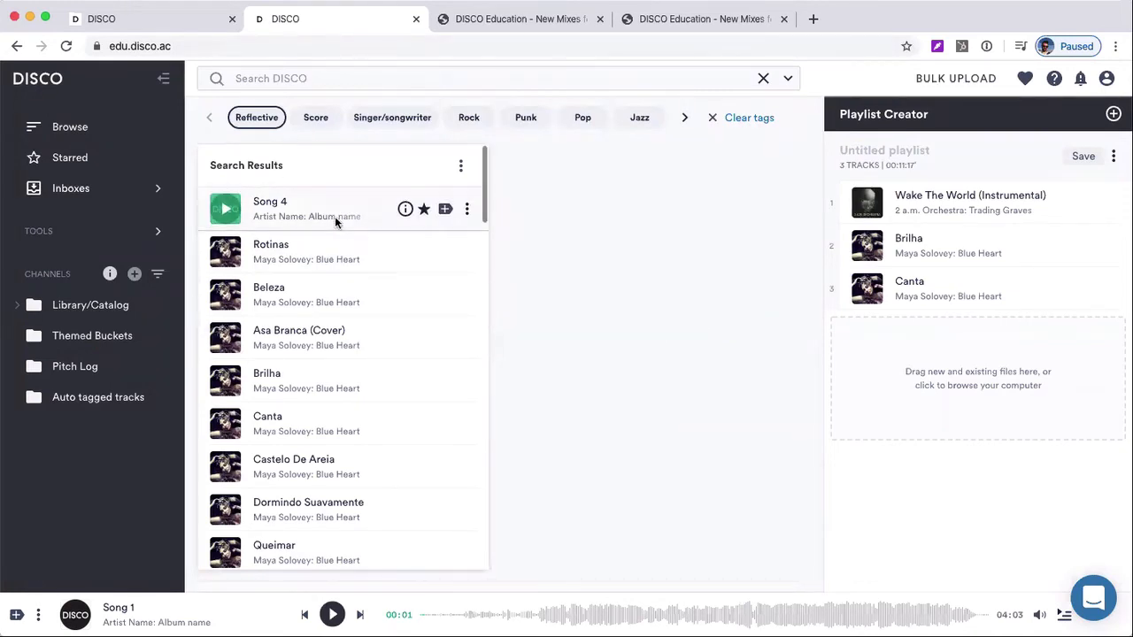
left_click(337, 254)
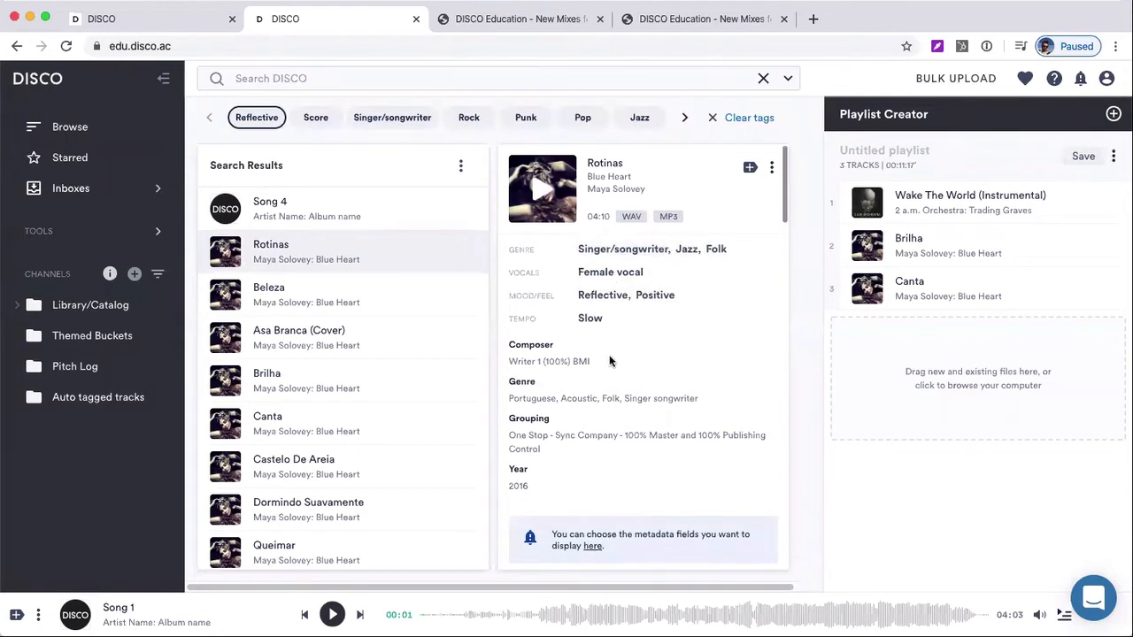
scroll(609, 360, "down", 3)
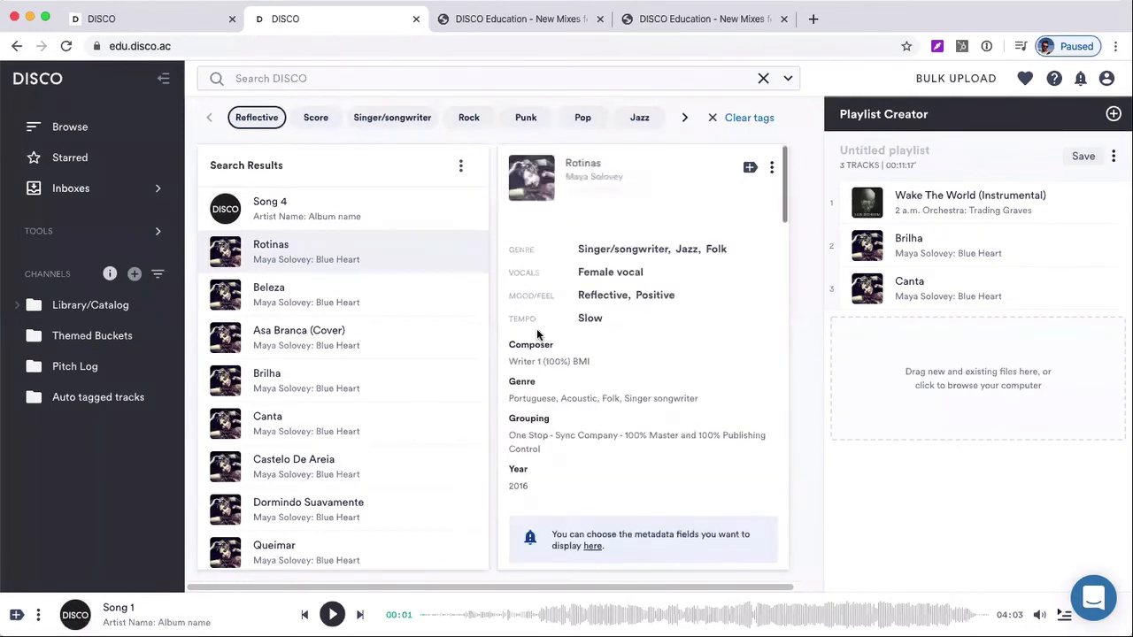
Start a new search query in the DISCO library
left_click(338, 86)
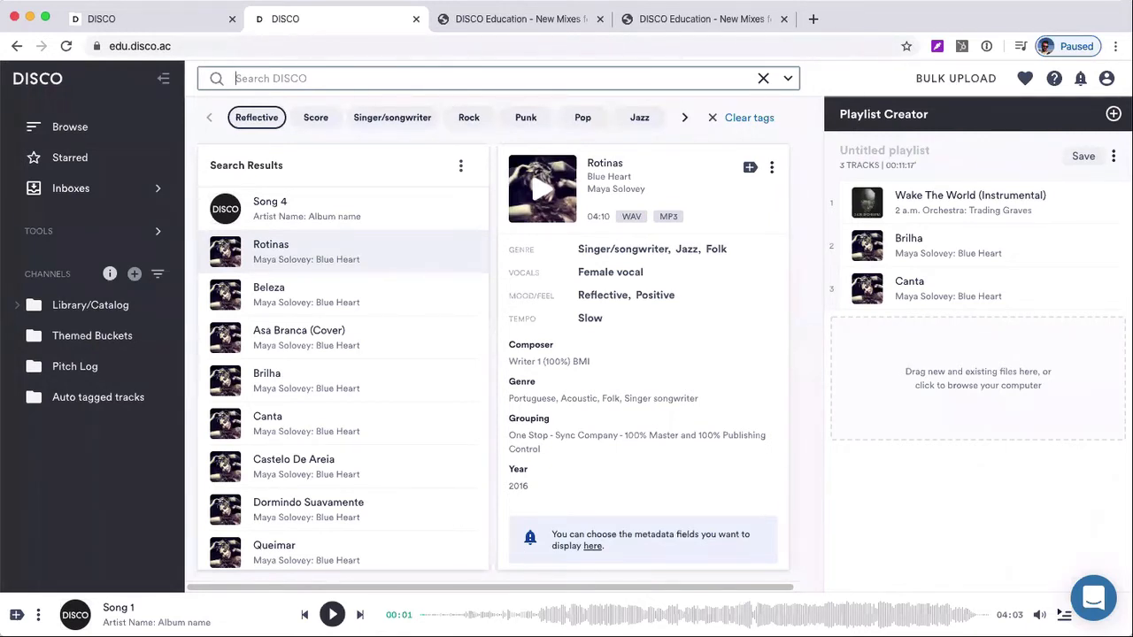
View the support chat's conversation options and close the chat window
left_click(1093, 600)
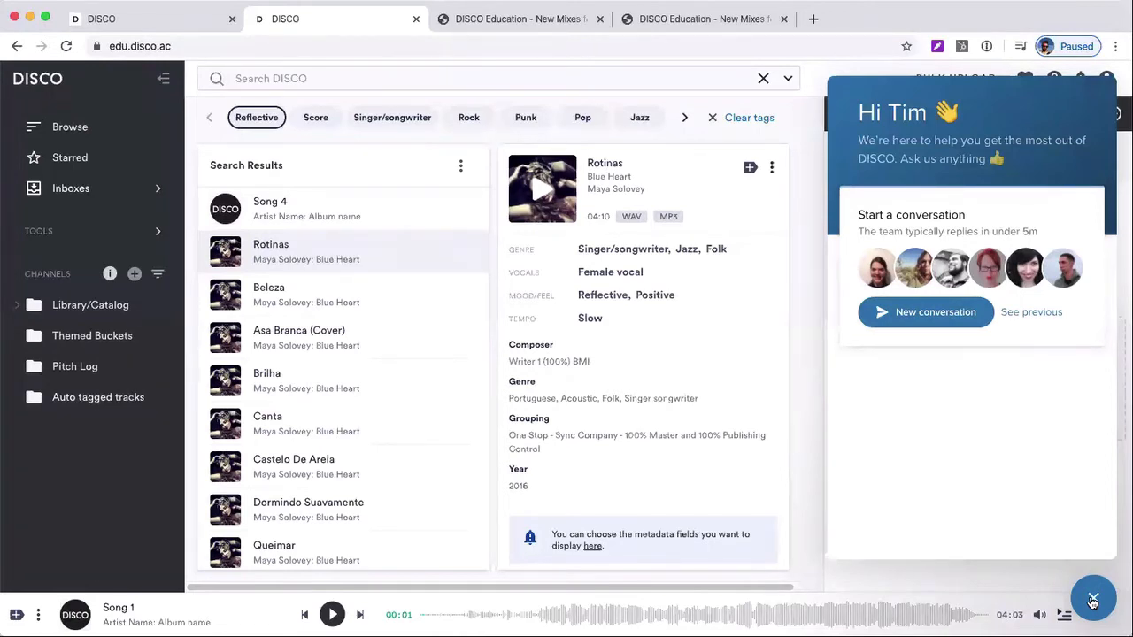
left_click(1093, 602)
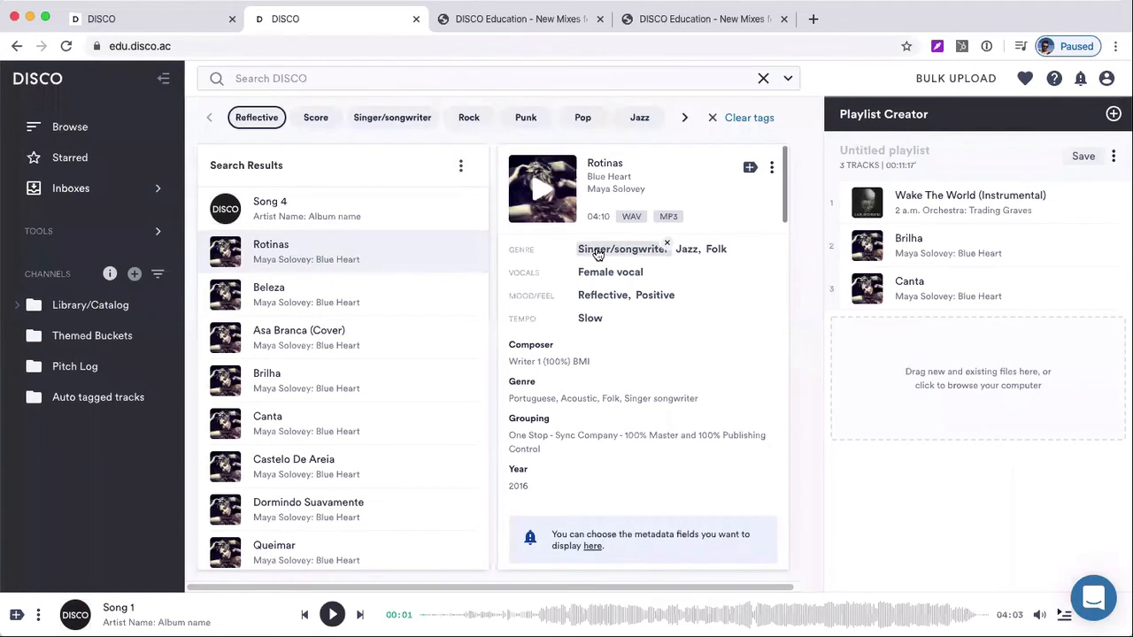
Clear the Reflective tag filter and search the library for "deadly summer"
left_click(711, 118)
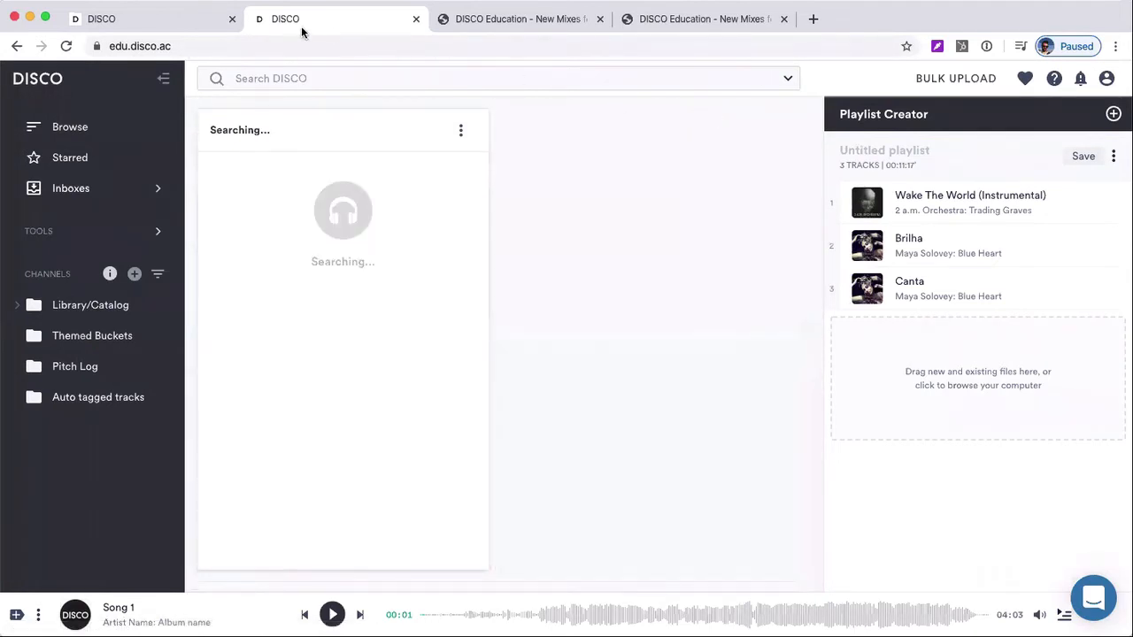
left_click(268, 77)
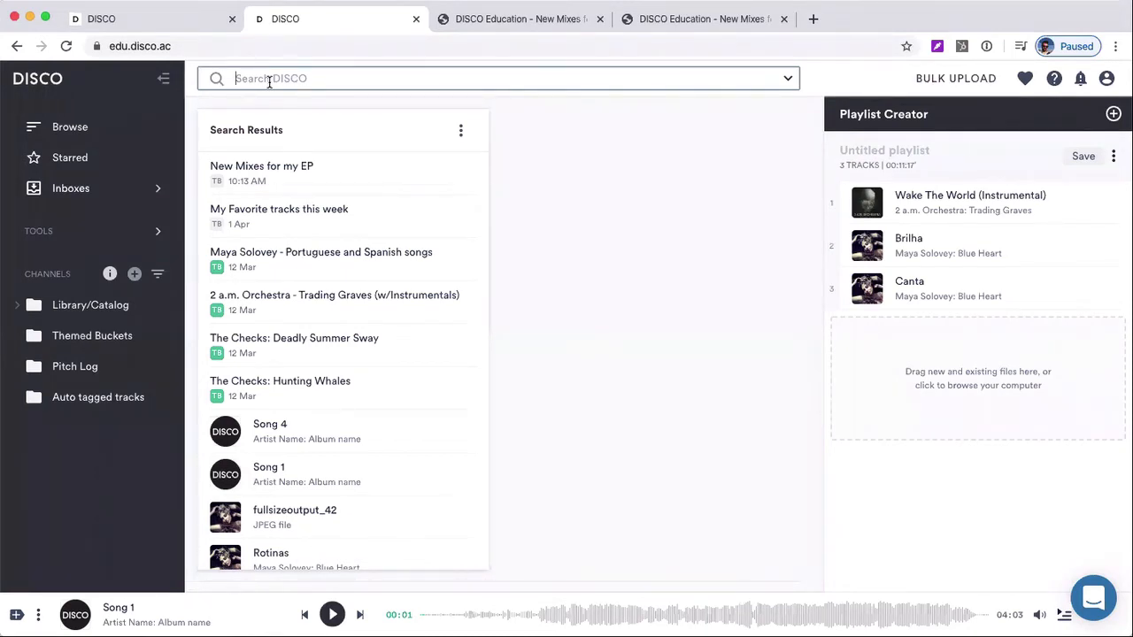
type("deadly summer")
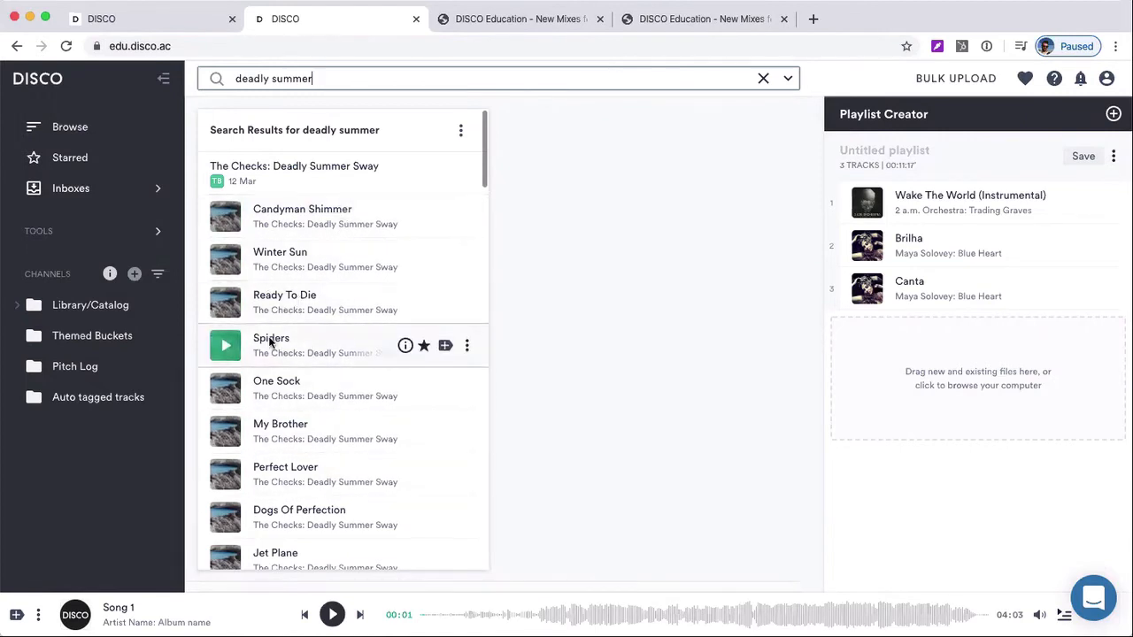
Search by partial title plus artist, using "die checks" and "candy checks" as queries
triple_click(311, 78)
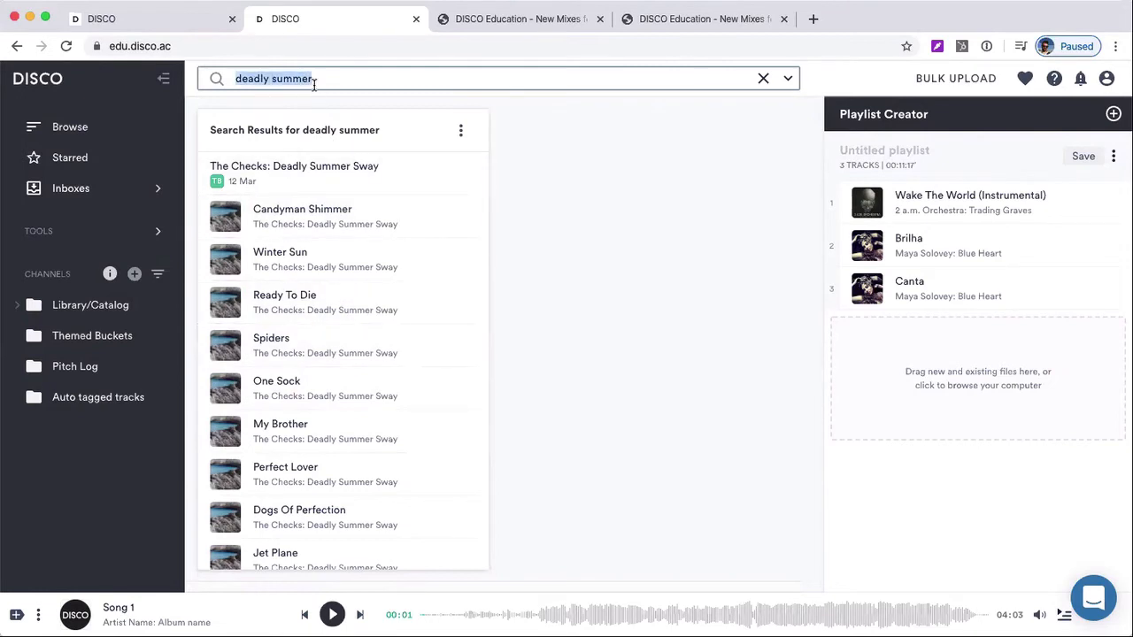
type("die ")
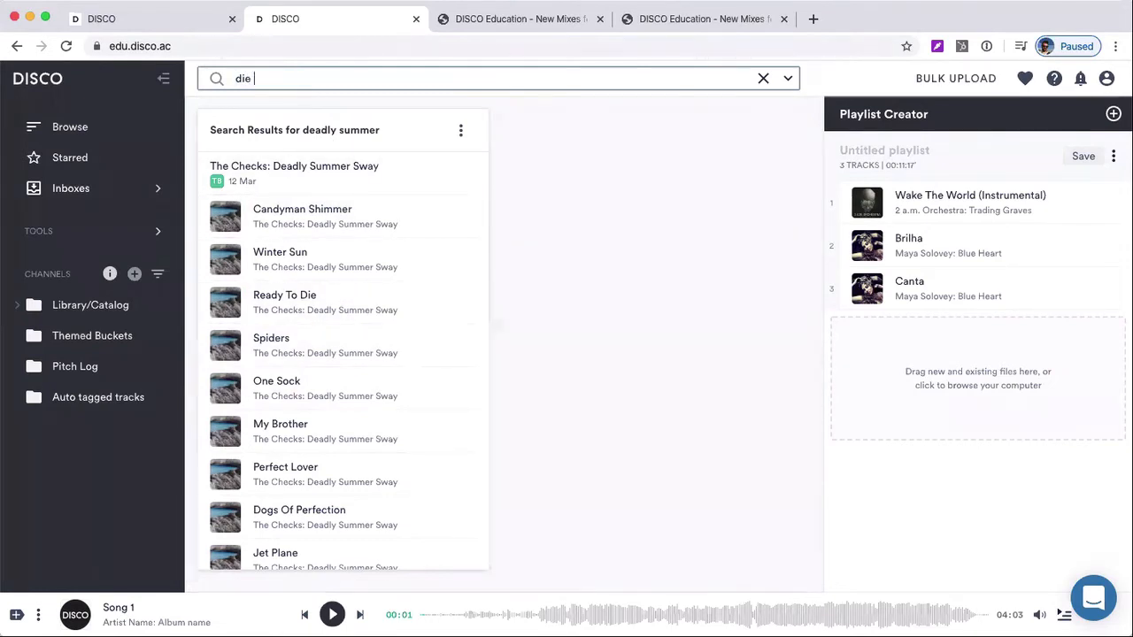
type("checks")
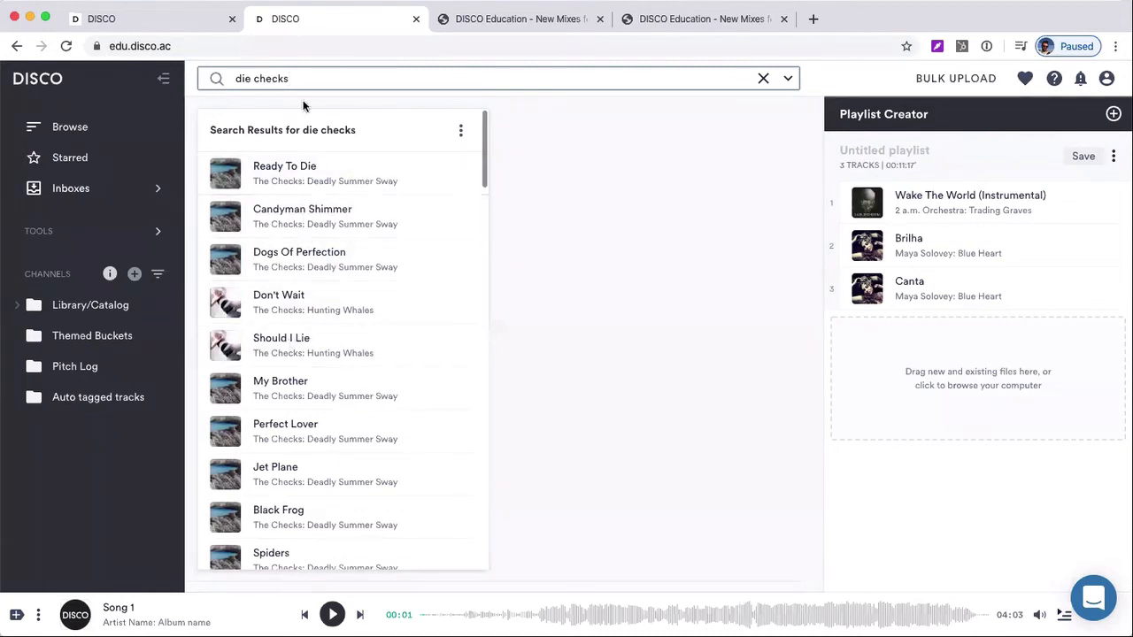
left_click_drag(251, 79, 204, 79)
type("candy")
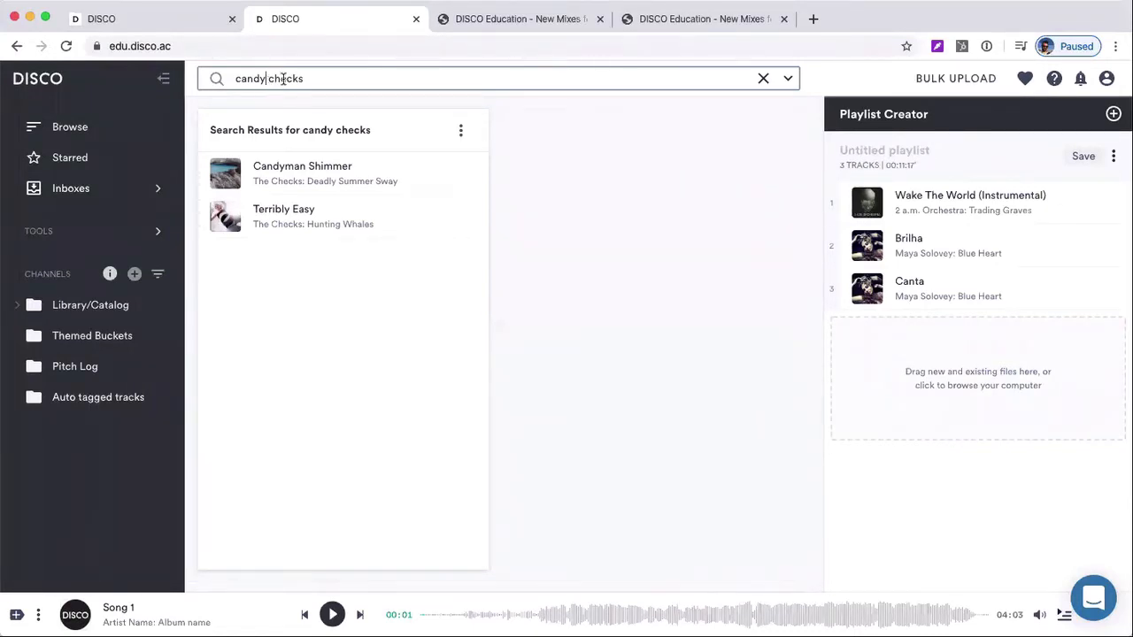
Search for rock tracks while excluding The Checks, using the query "rock -checks"
left_click_drag(304, 78, 232, 80)
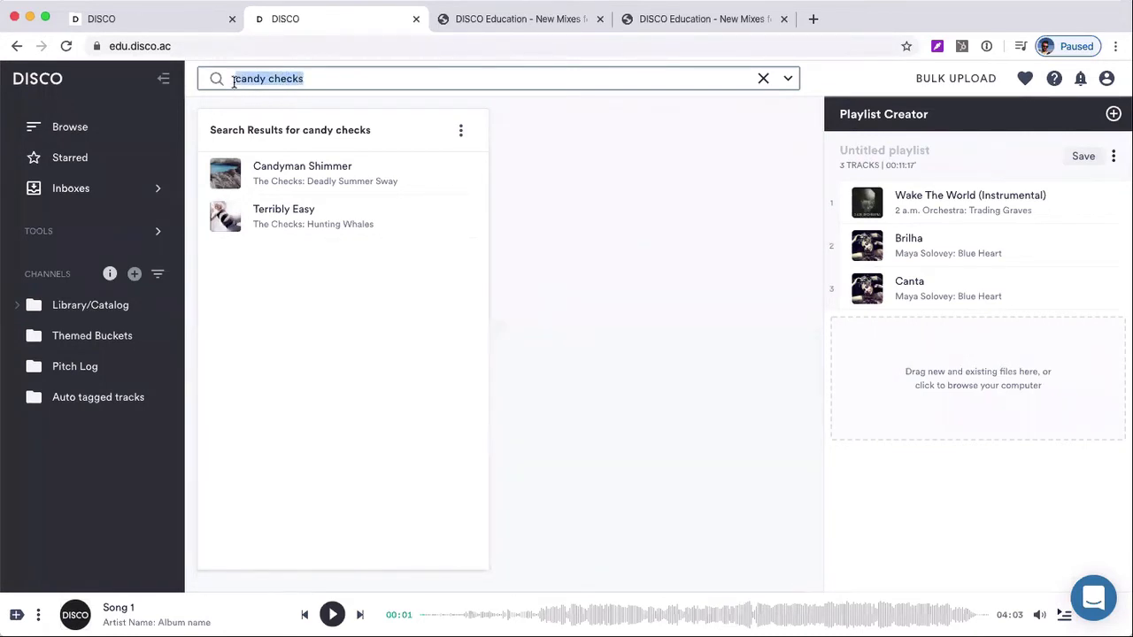
type("rock")
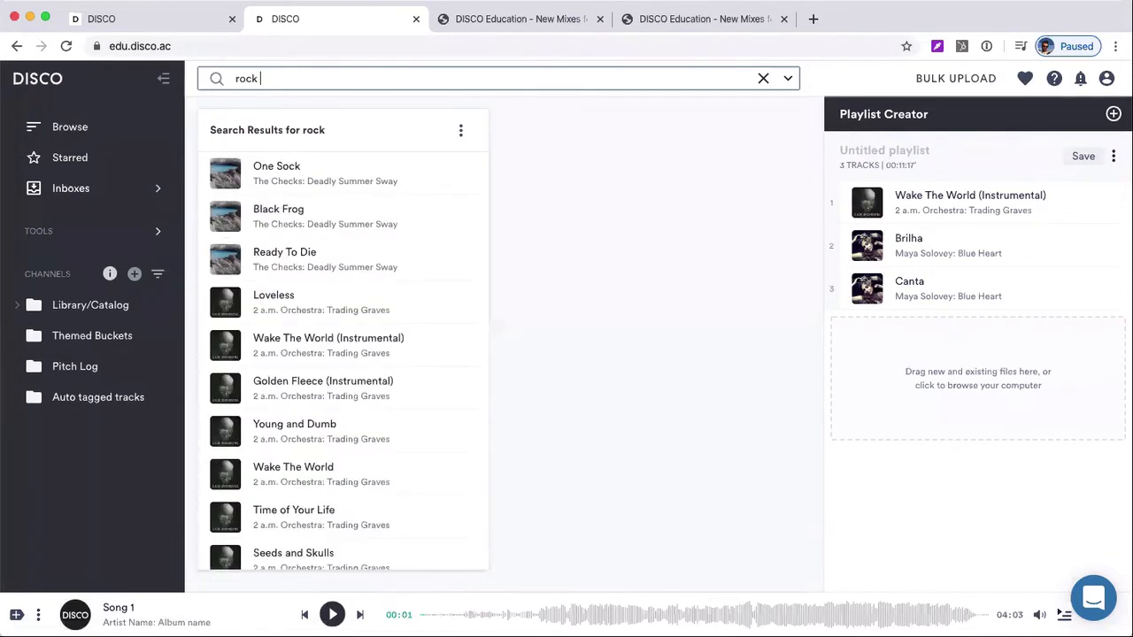
type(" -checks")
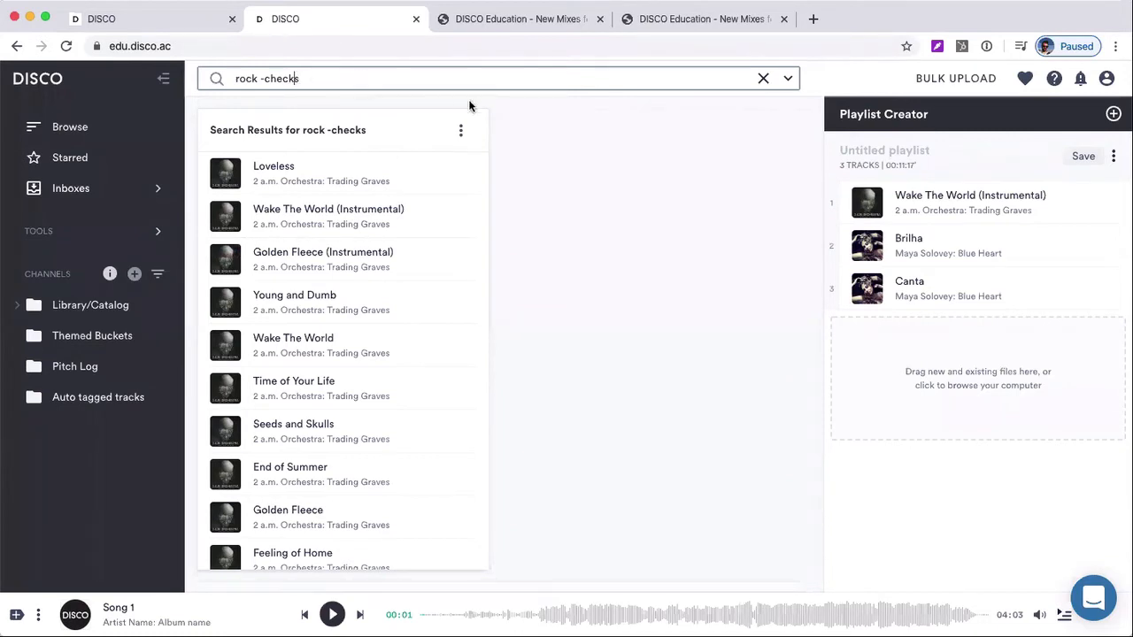
Clear the search query and examine the metadata fields offered by the advanced search's Filter by option
left_click(340, 68)
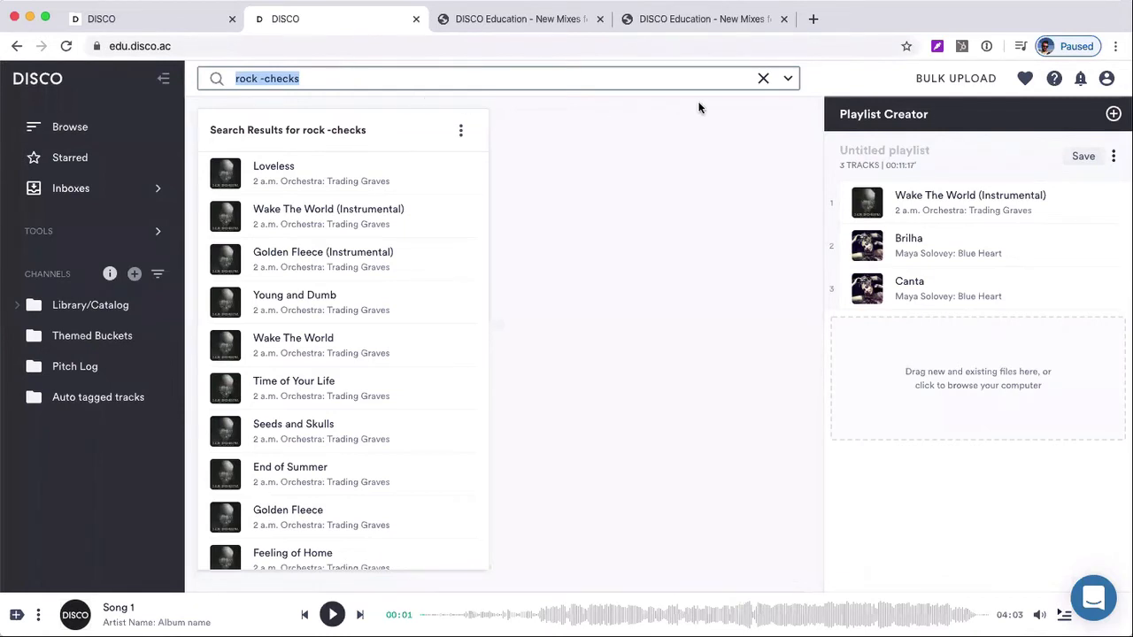
left_click(763, 79)
left_click(787, 78)
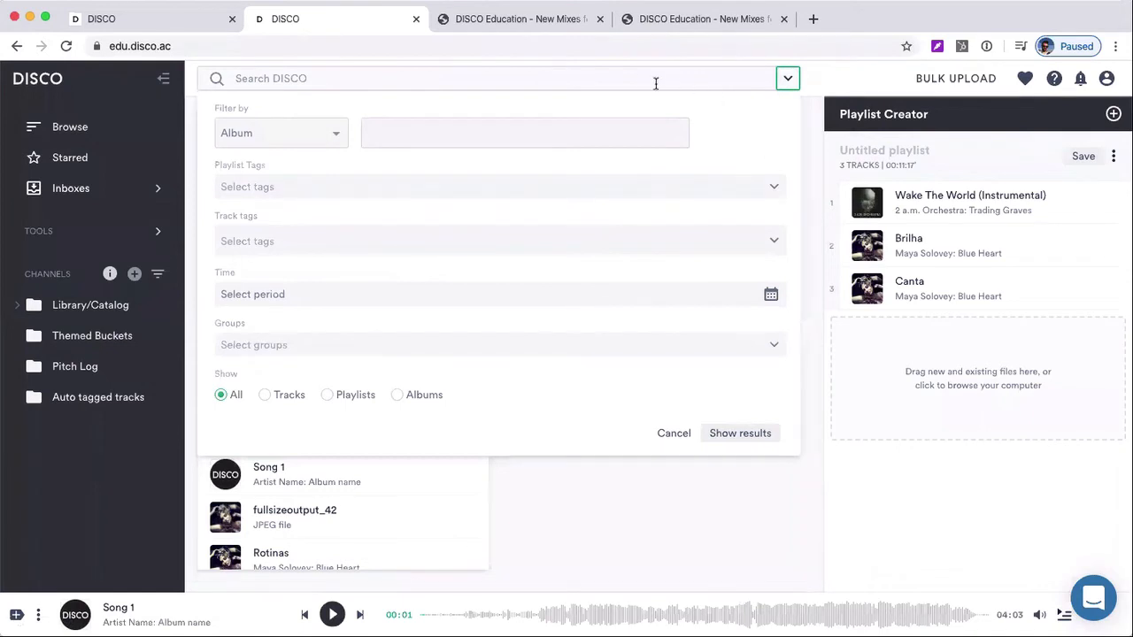
left_click(329, 133)
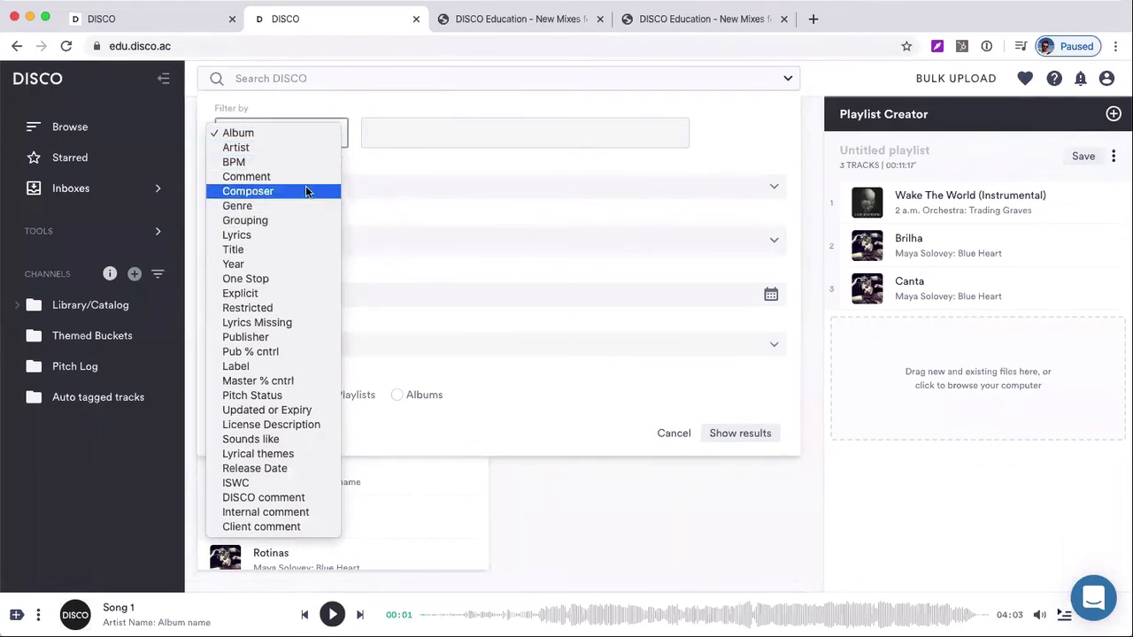
left_click(360, 164)
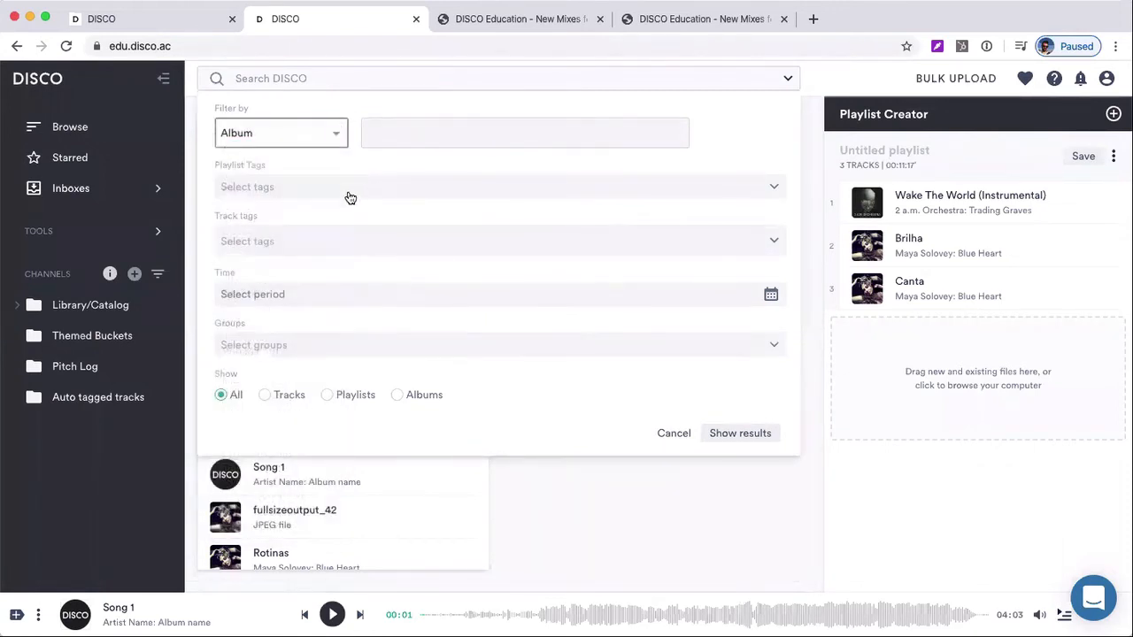
Filter the library by the track tag Female vocal and show the results
left_click(276, 246)
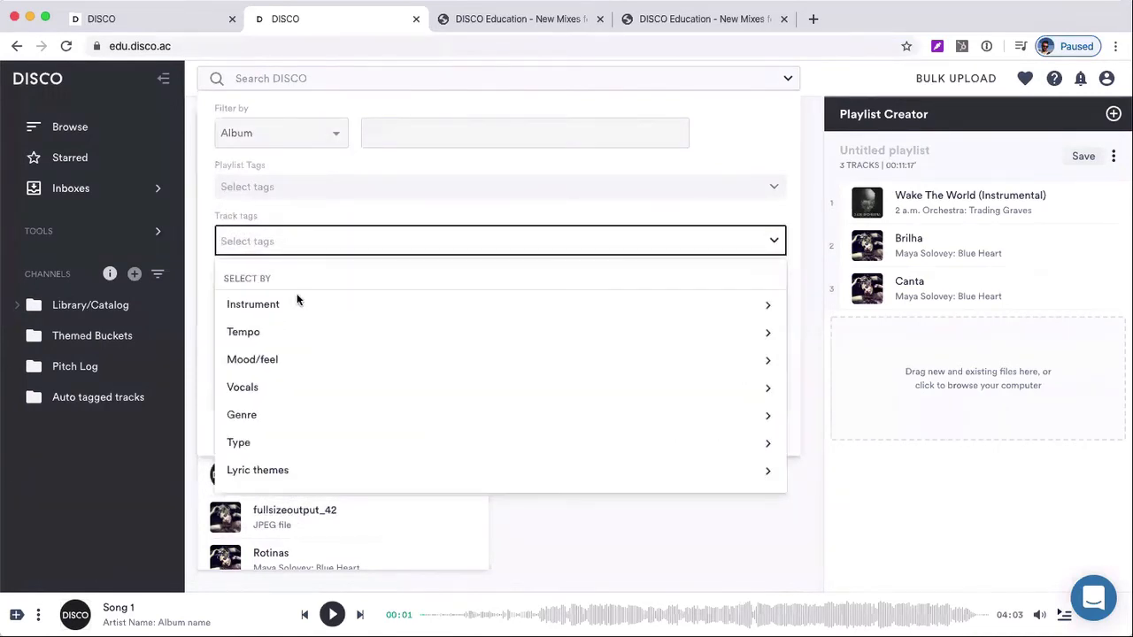
mouse_move(305, 395)
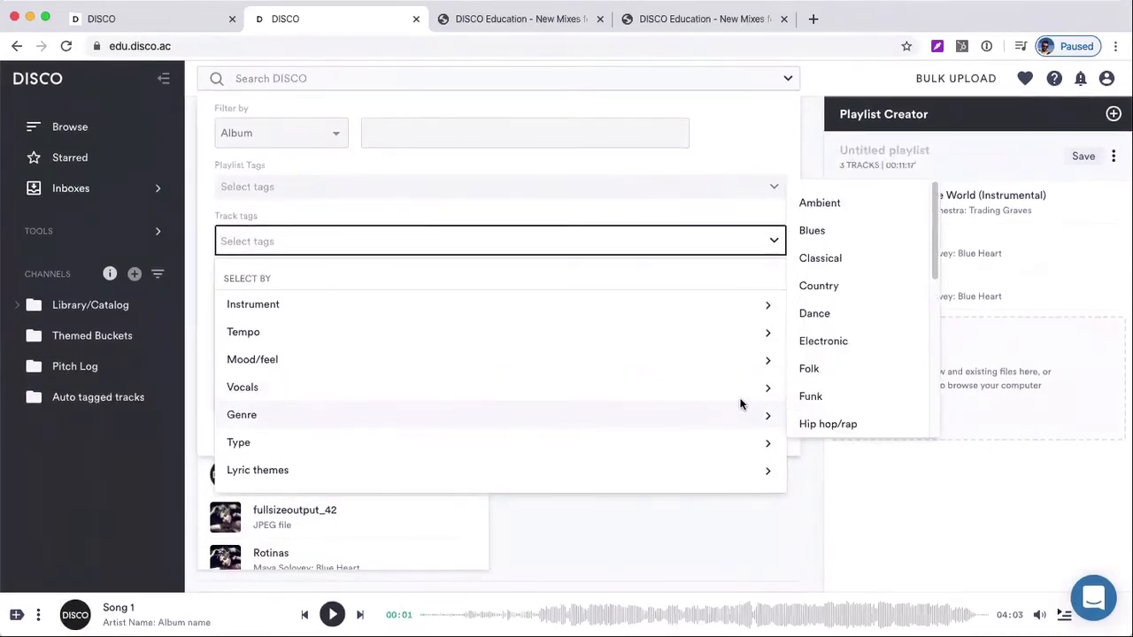
left_click(815, 378)
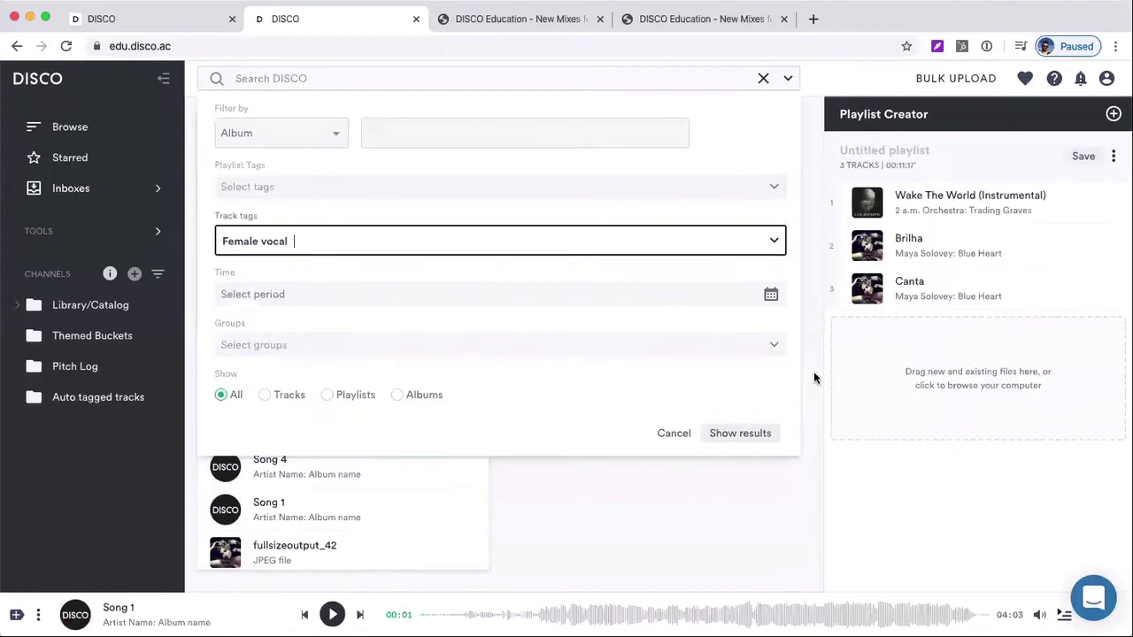
left_click(761, 434)
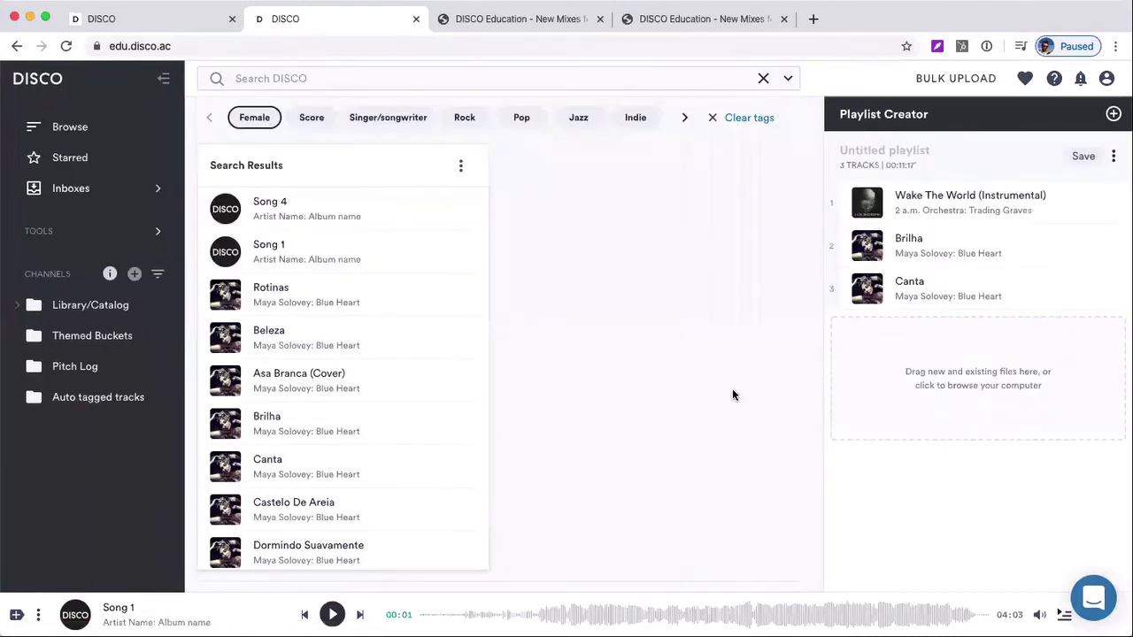
left_click(787, 81)
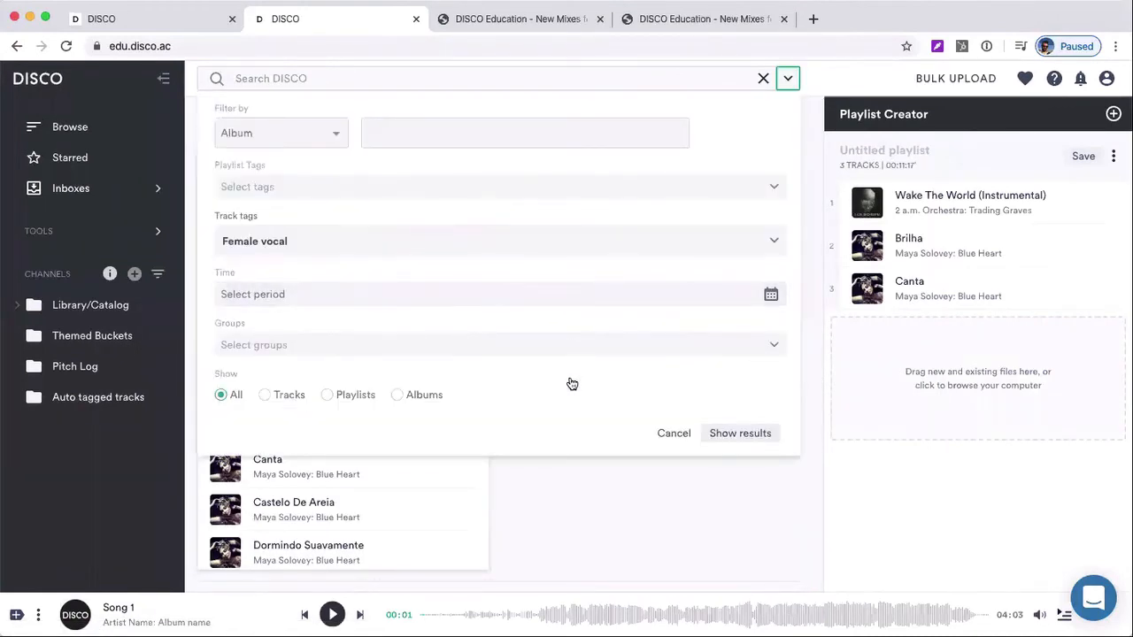
left_click(750, 432)
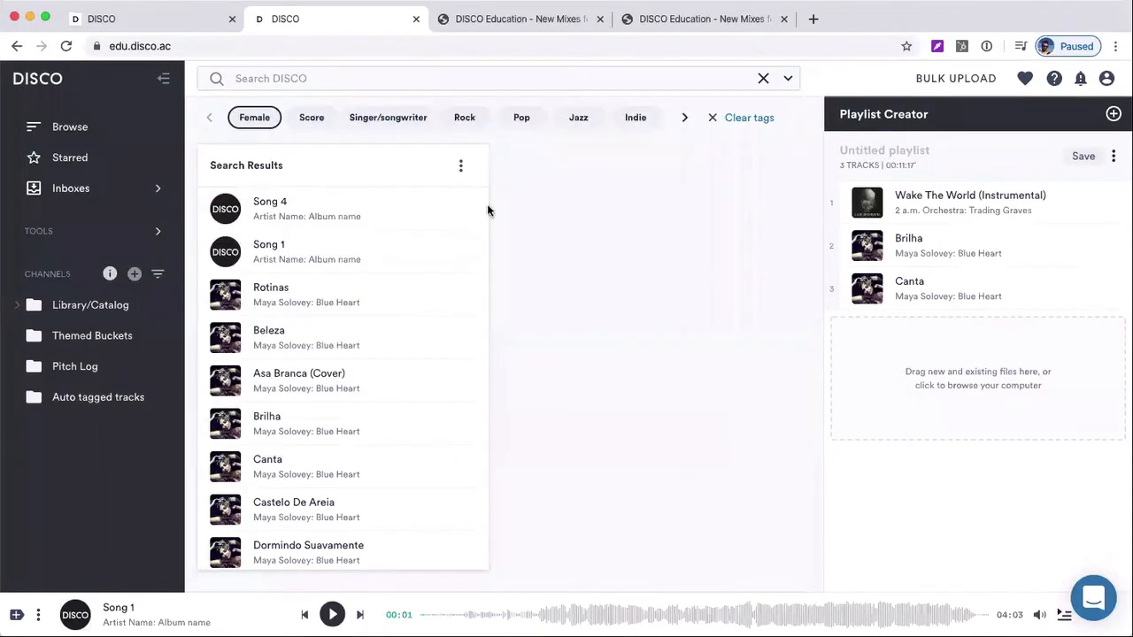
Sort the Female vocal search results by Artist: A-Z and review the other sort orders
left_click(460, 167)
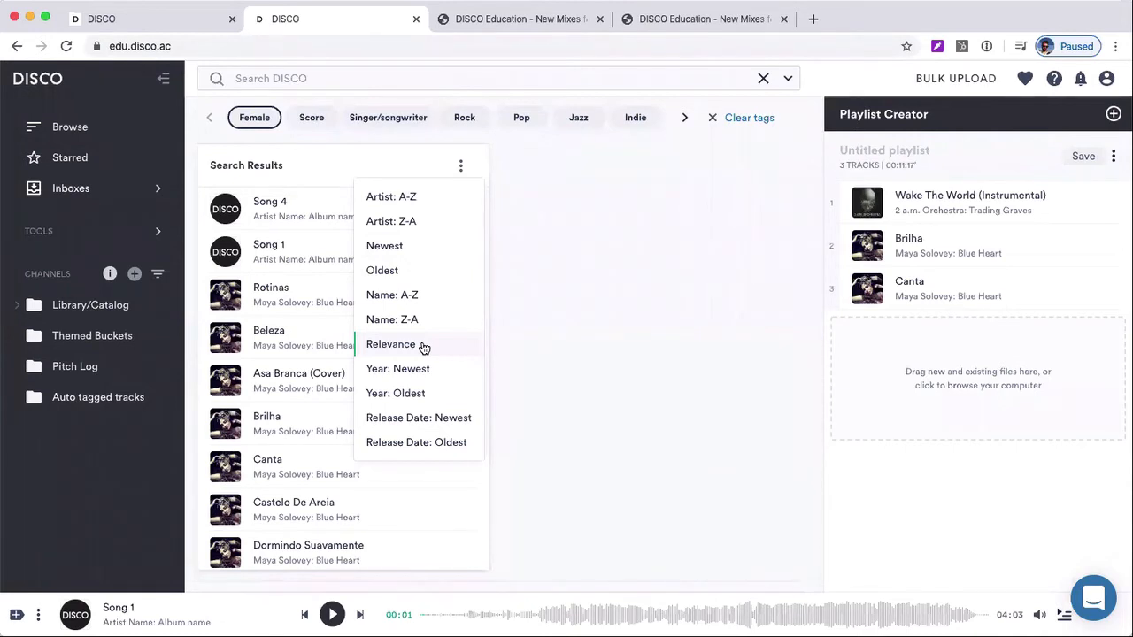
left_click(435, 197)
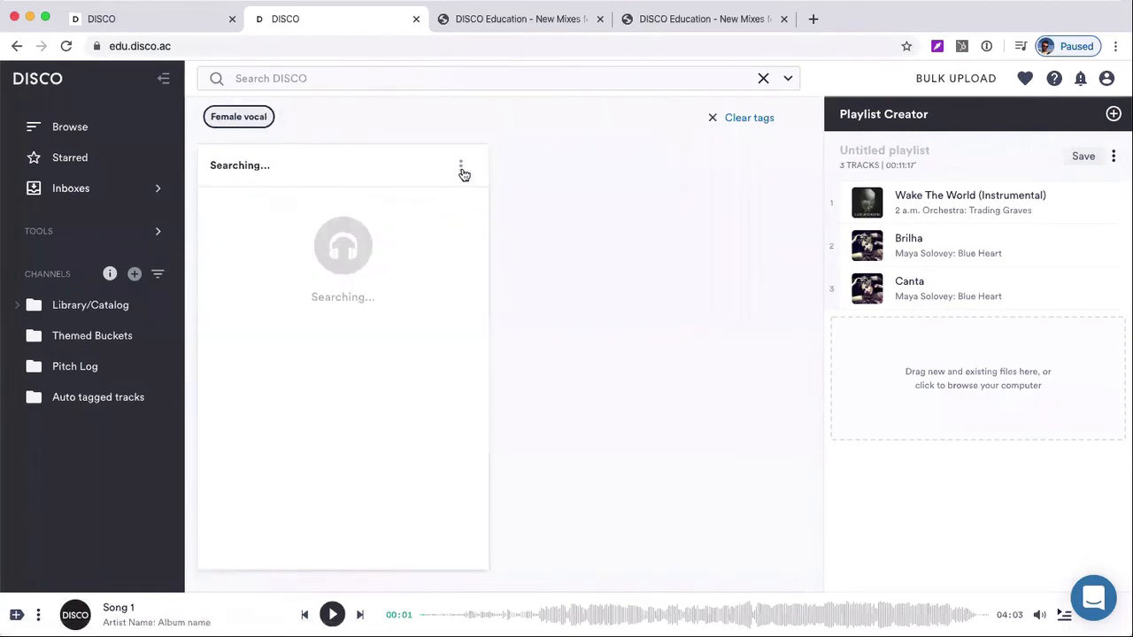
left_click(461, 169)
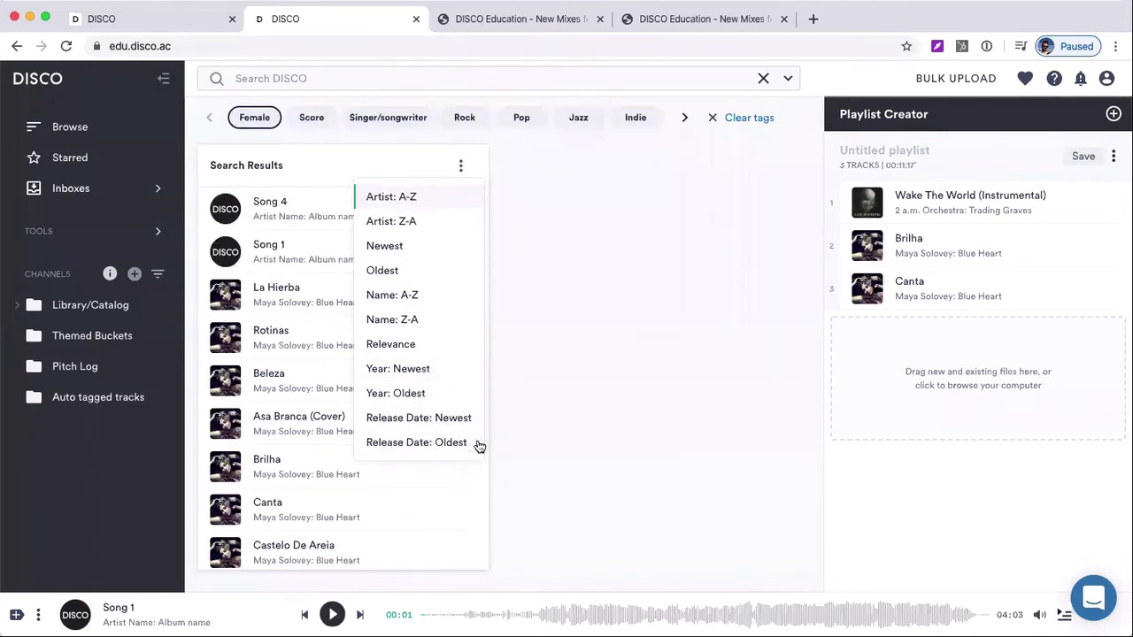
left_click(549, 406)
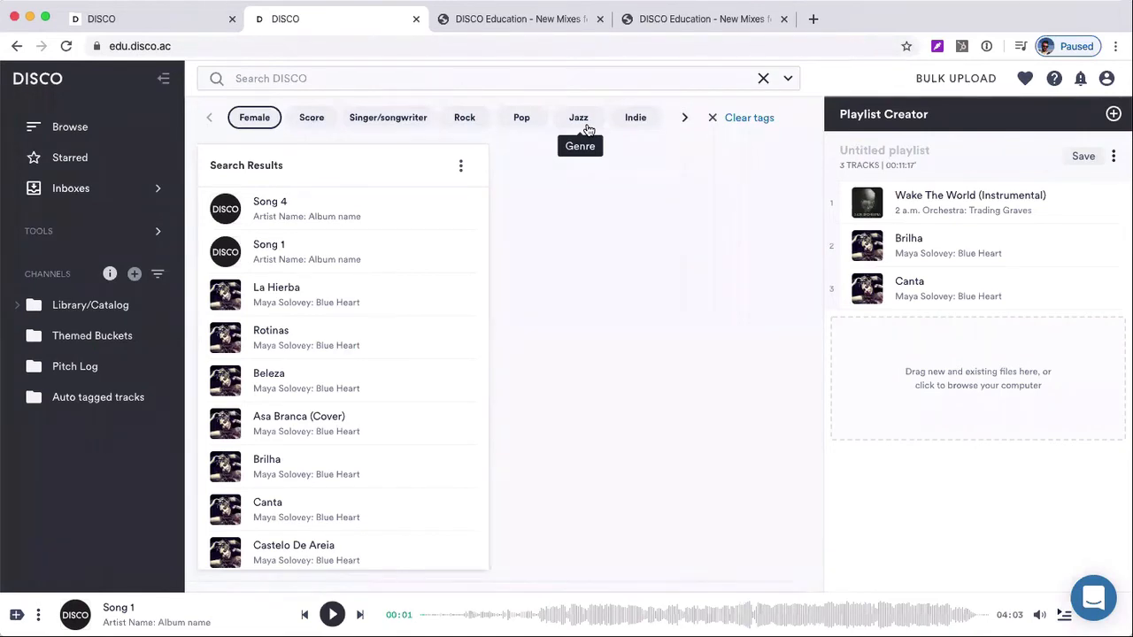
Clear the Female vocal search and look through the Browse and Starred playlist lists
left_click(762, 82)
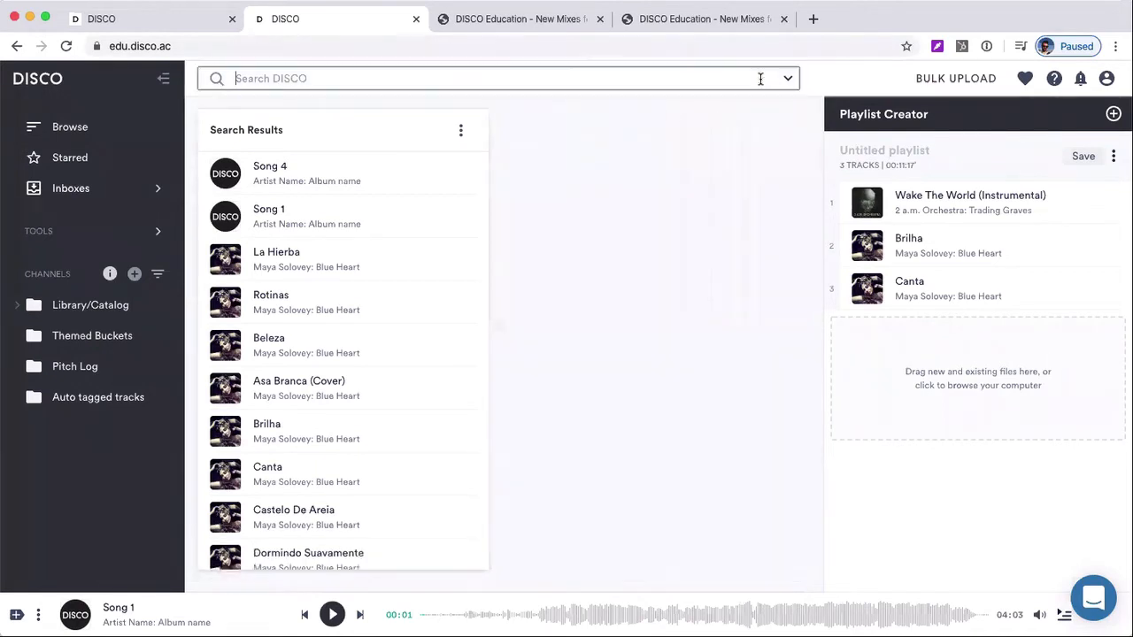
left_click(121, 138)
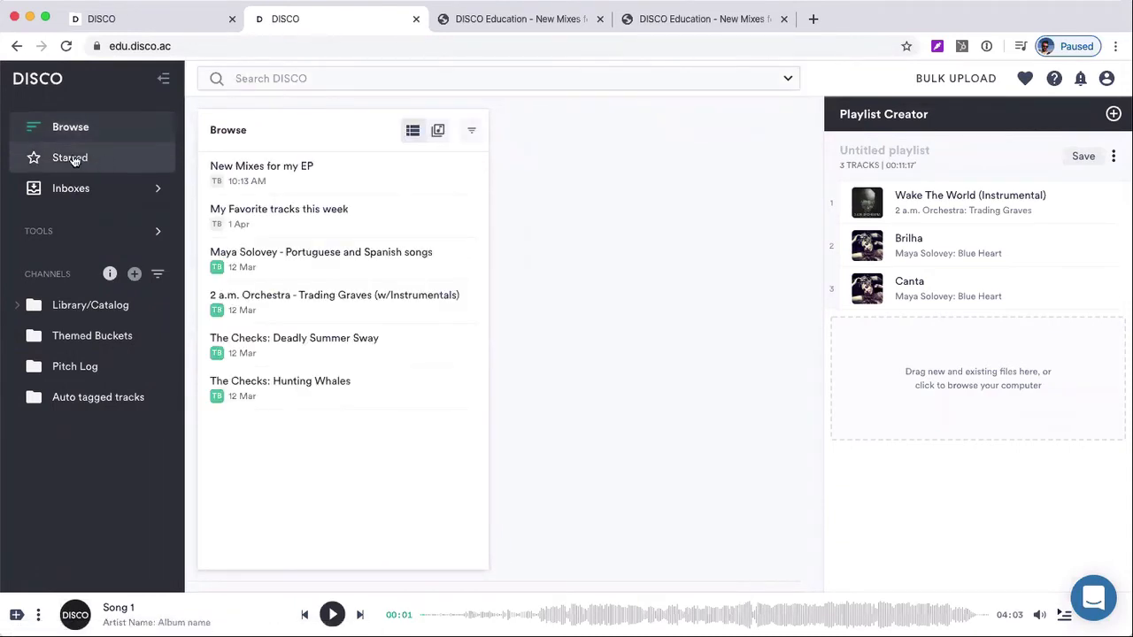
left_click(90, 159)
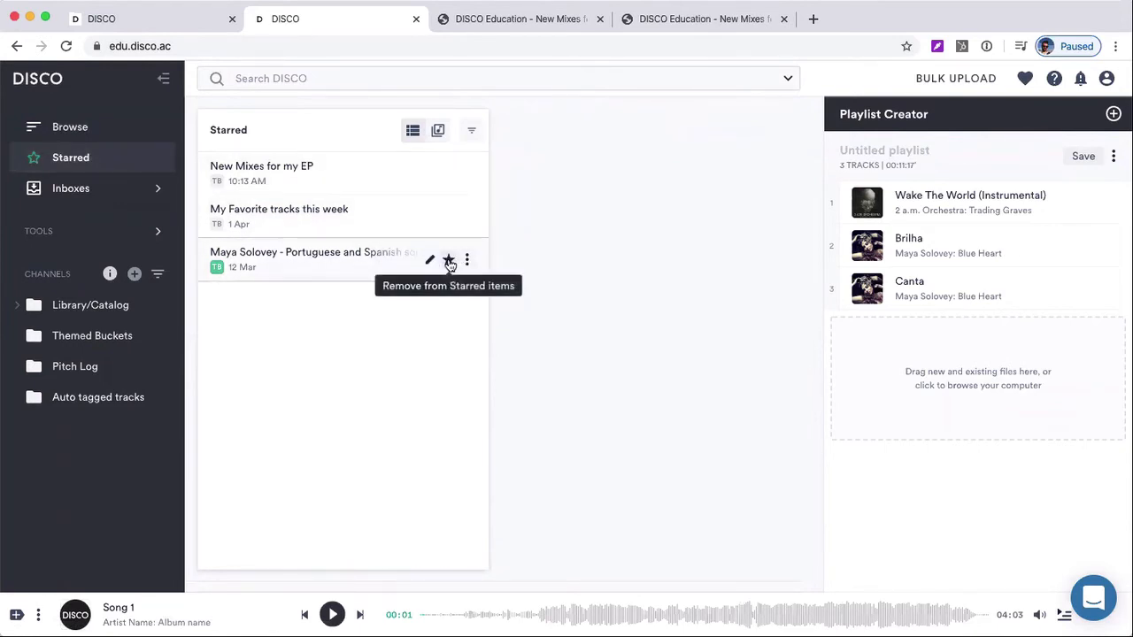
Return to the Browse list and look through the tracks of the Portuguese and Spanish songs playlist
left_click(140, 120)
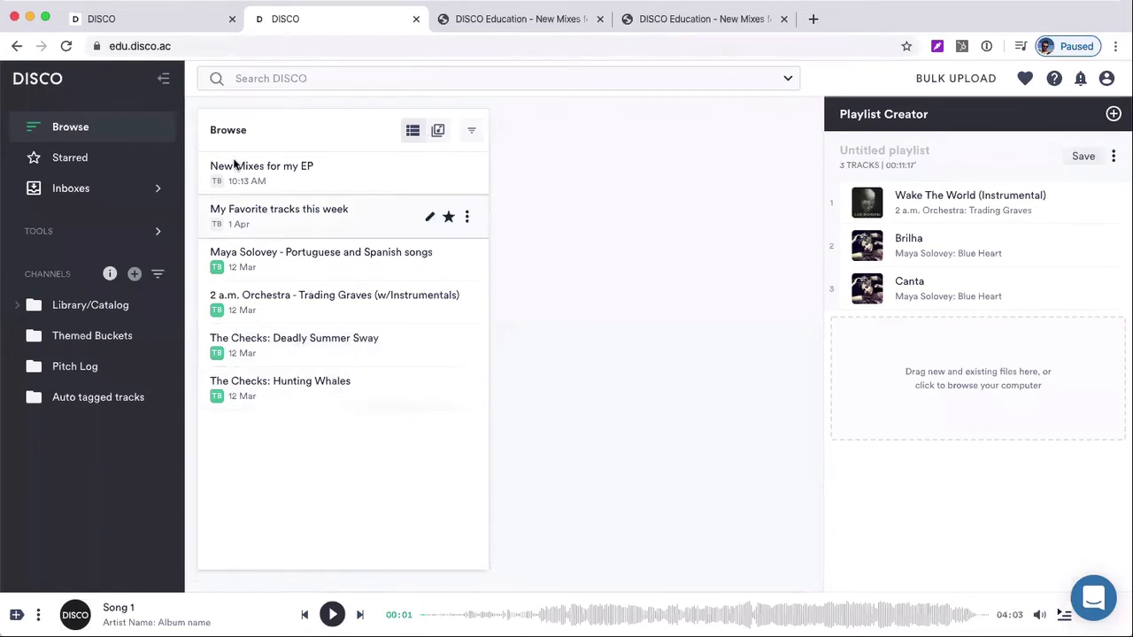
left_click(103, 128)
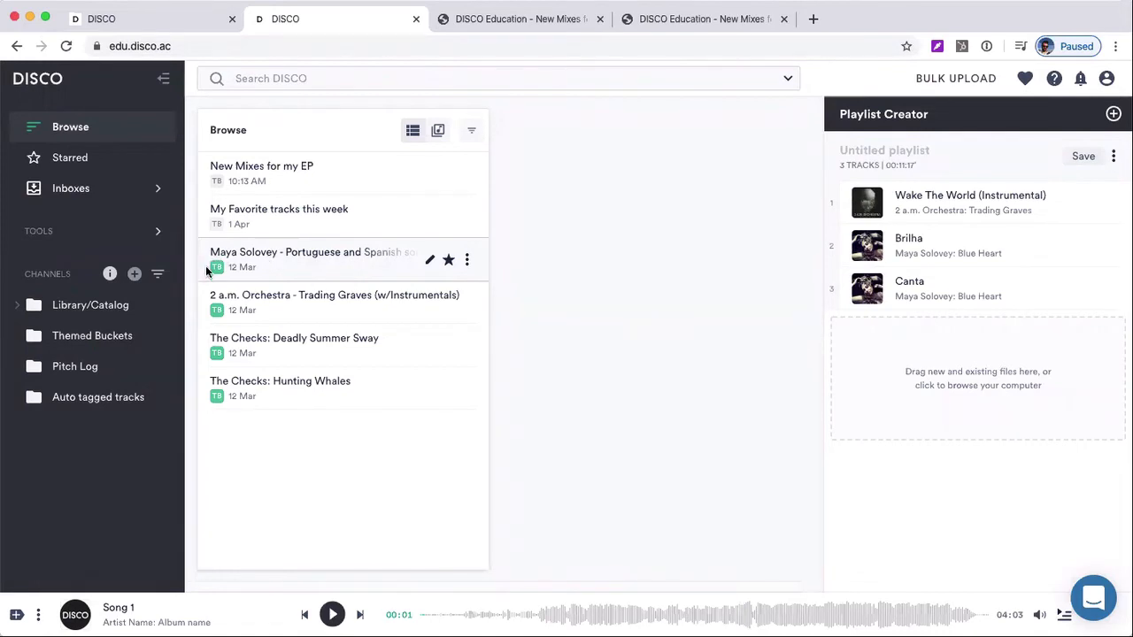
left_click(322, 272)
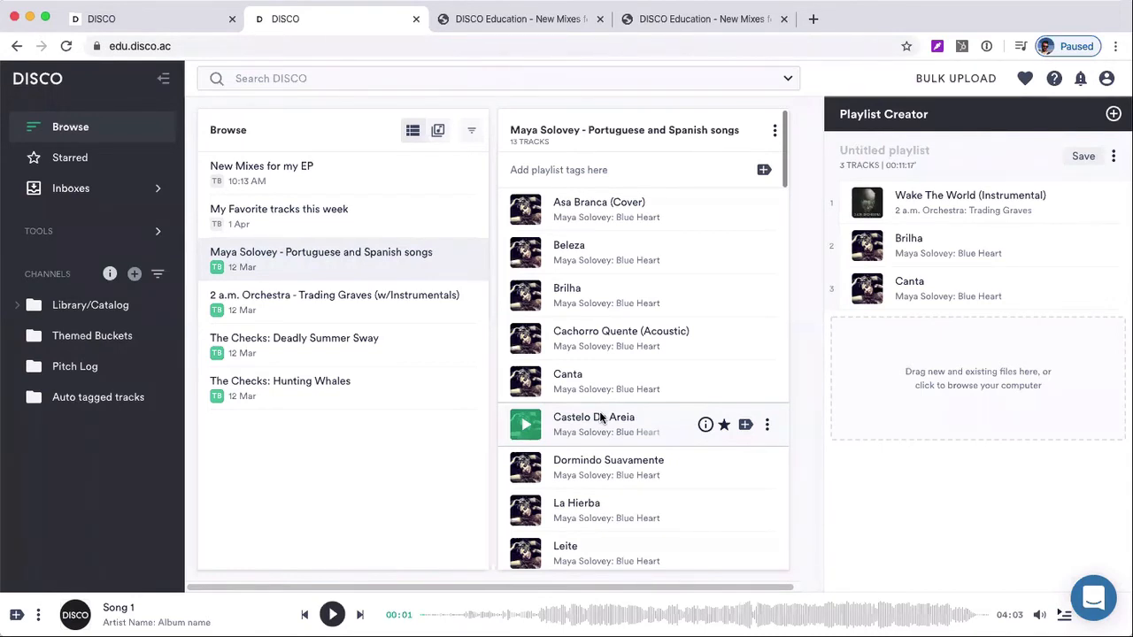
scroll(600, 417, "down", 4)
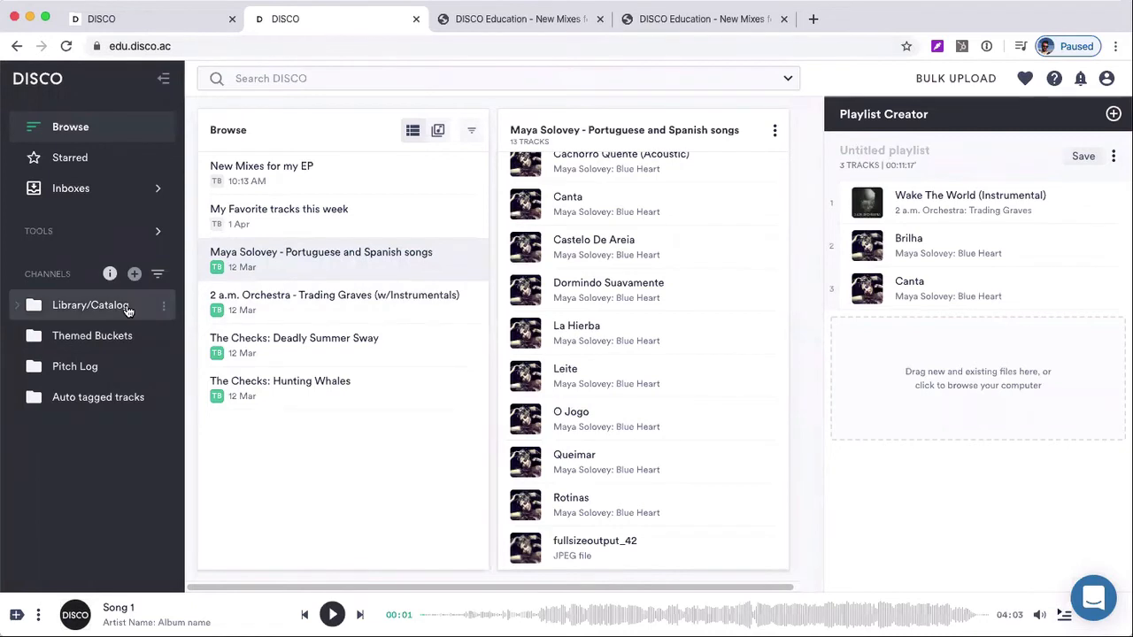
Open the Library/Catalog channel and expand it to show its subfolders
left_click(39, 305)
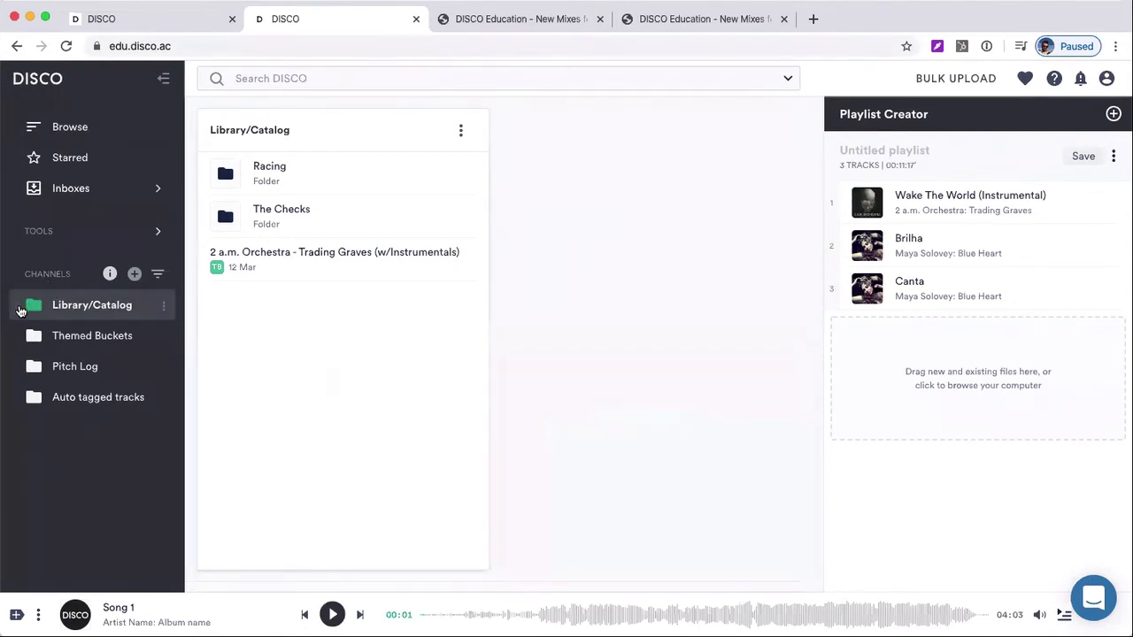
left_click(22, 308)
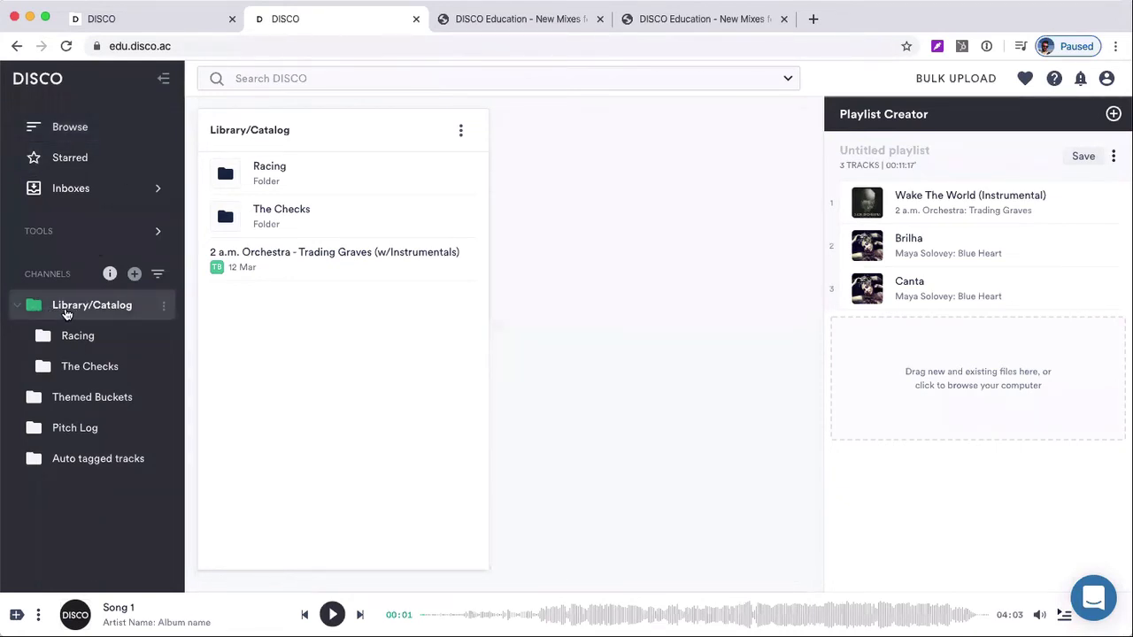
Create a channel named Writers that is visible to all users, and open it
left_click(133, 275)
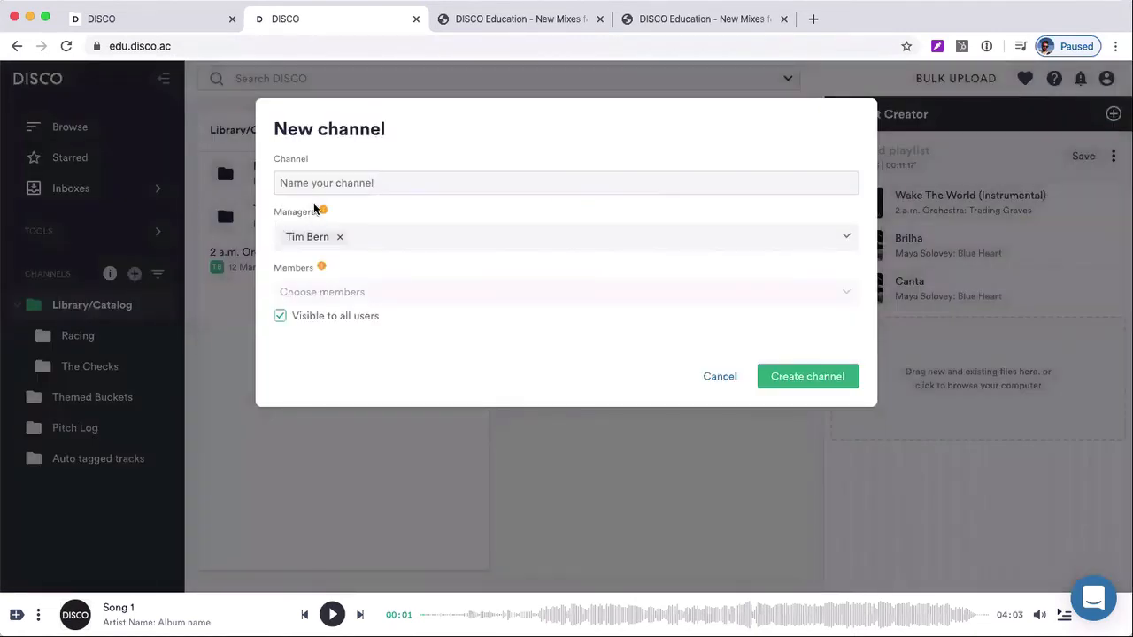
left_click(329, 184)
type("W")
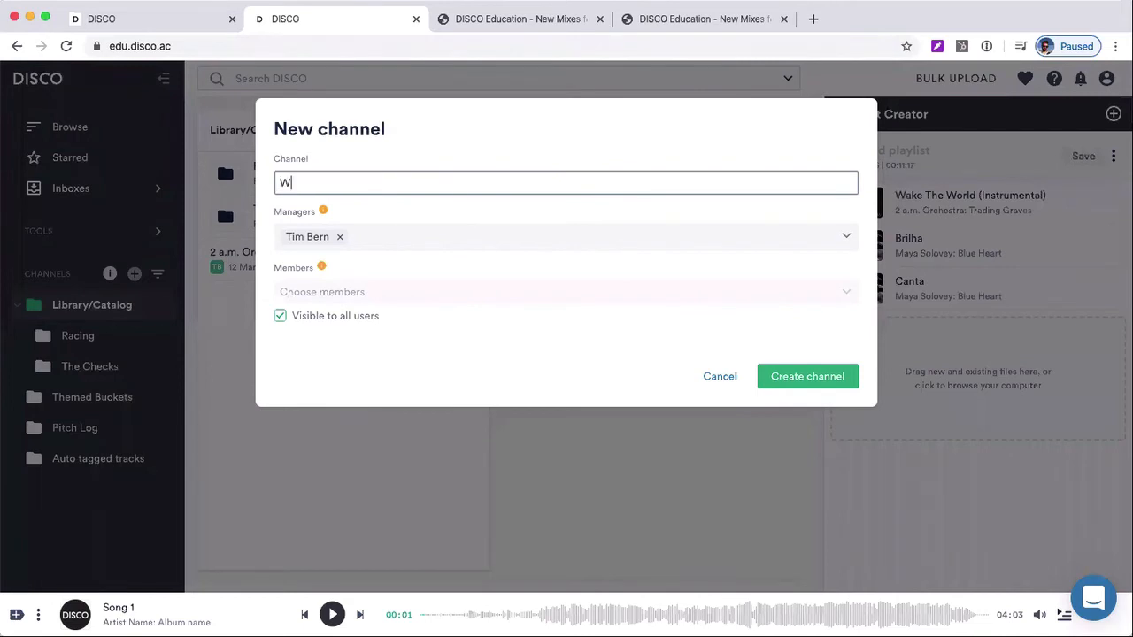
type("riting")
key("BackSpace")
key("BackSpace")
key("BackSpace")
key("BackSpace")
type("ers")
left_click(807, 381)
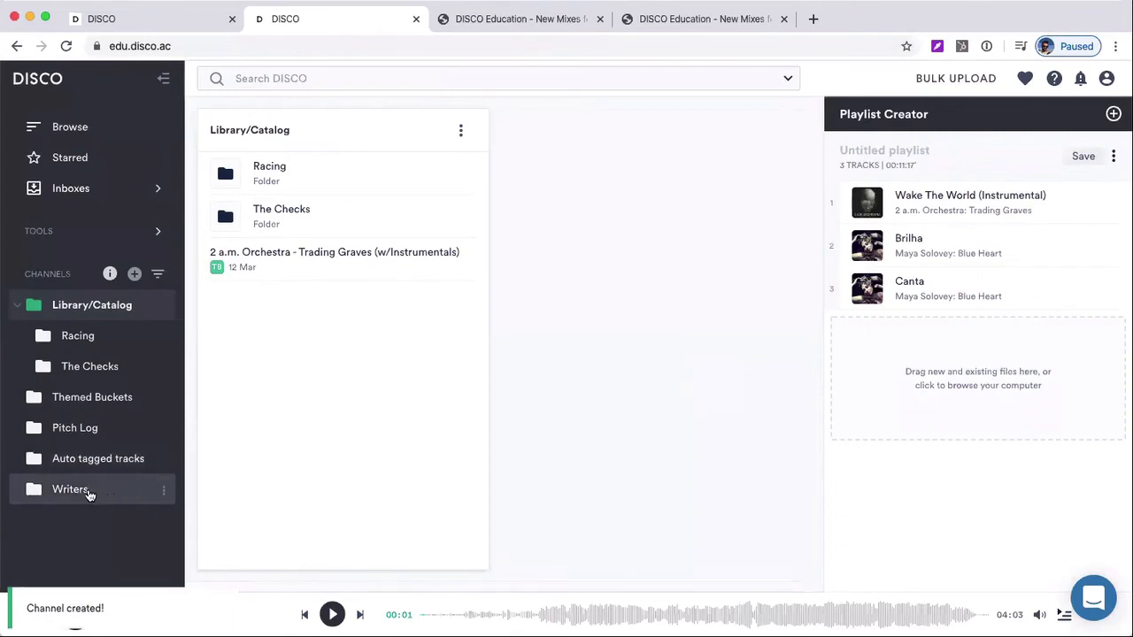
left_click(56, 490)
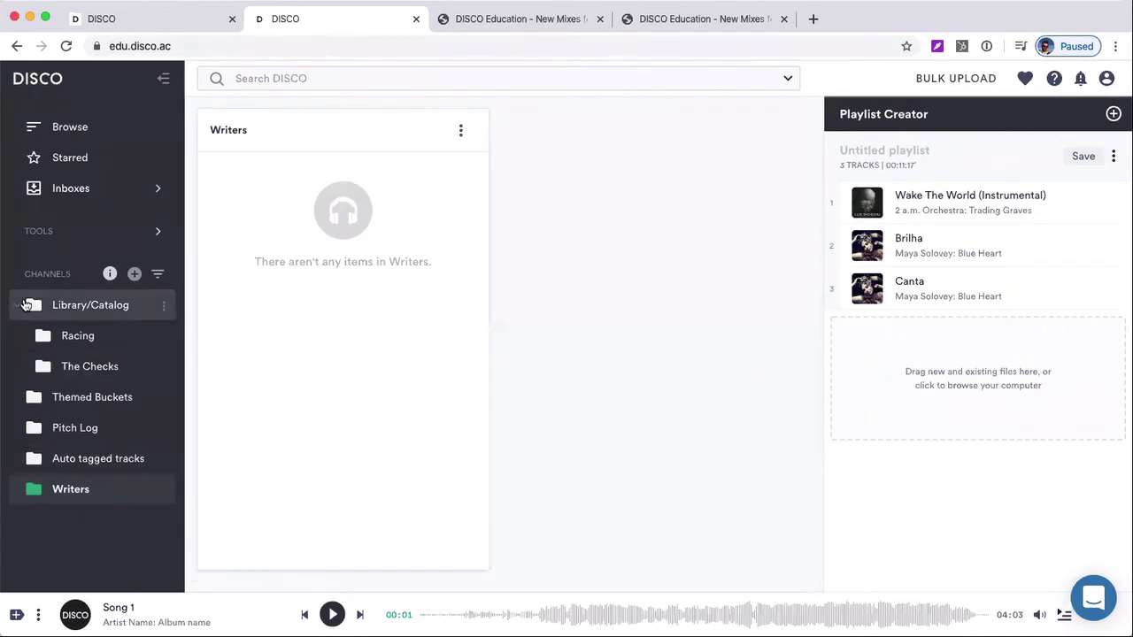
Look through the Library/Catalog channel's Racing and The Checks folders and view the tracks of The Checks: Hunting Whales
left_click(58, 306)
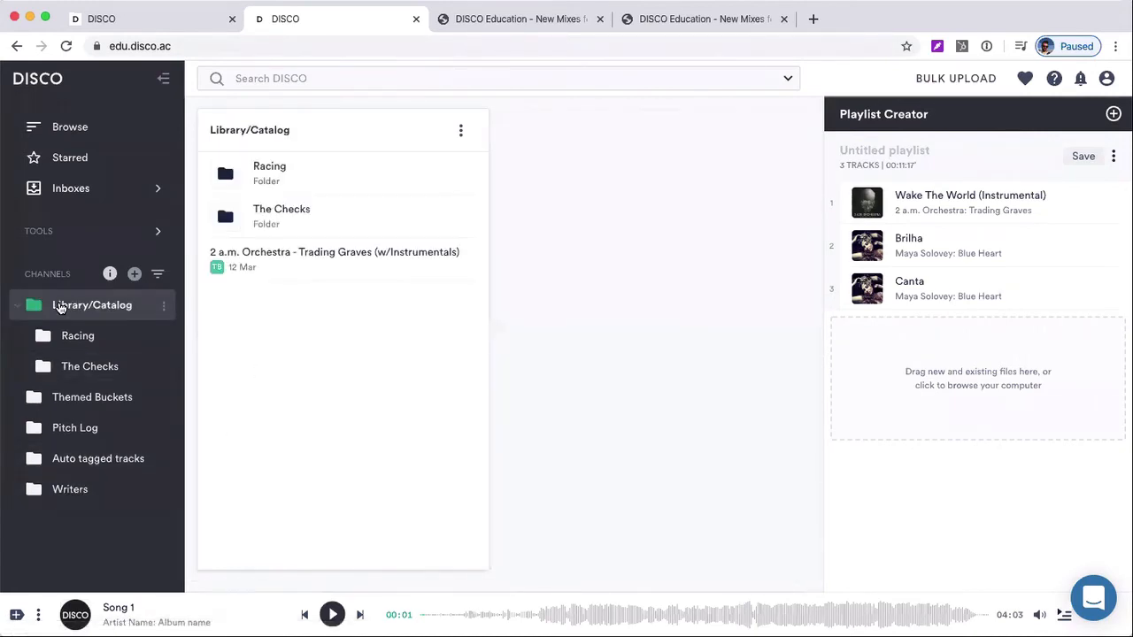
left_click(104, 341)
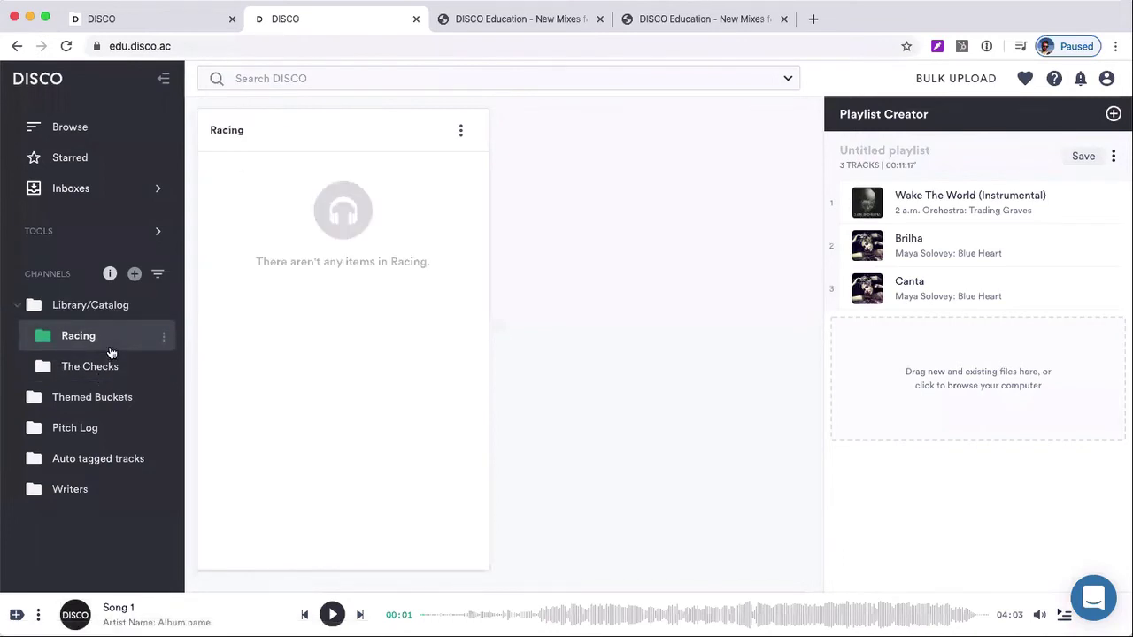
left_click(110, 363)
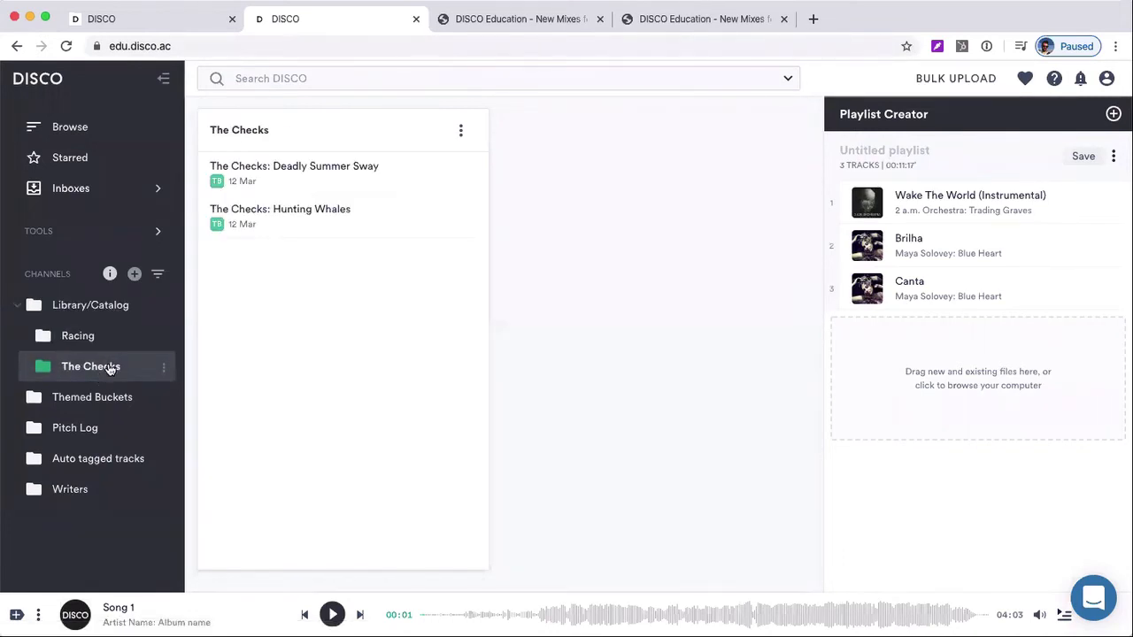
left_click(315, 210)
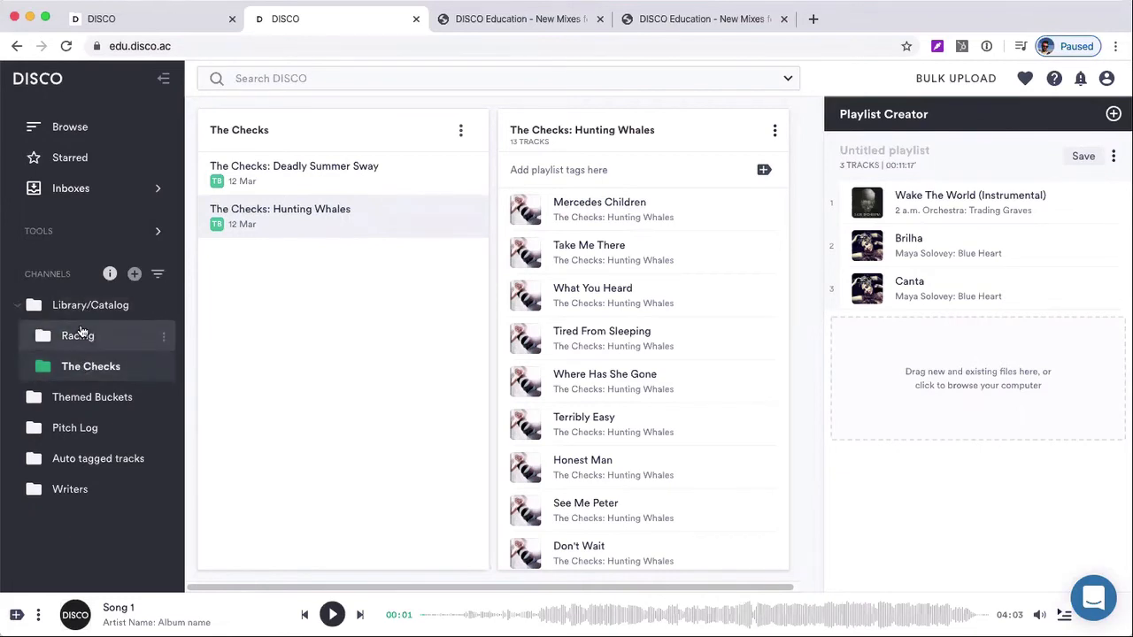
Add a folder named Artist to the Library/Catalog channel and show the options available for The Checks folder
left_click(163, 308)
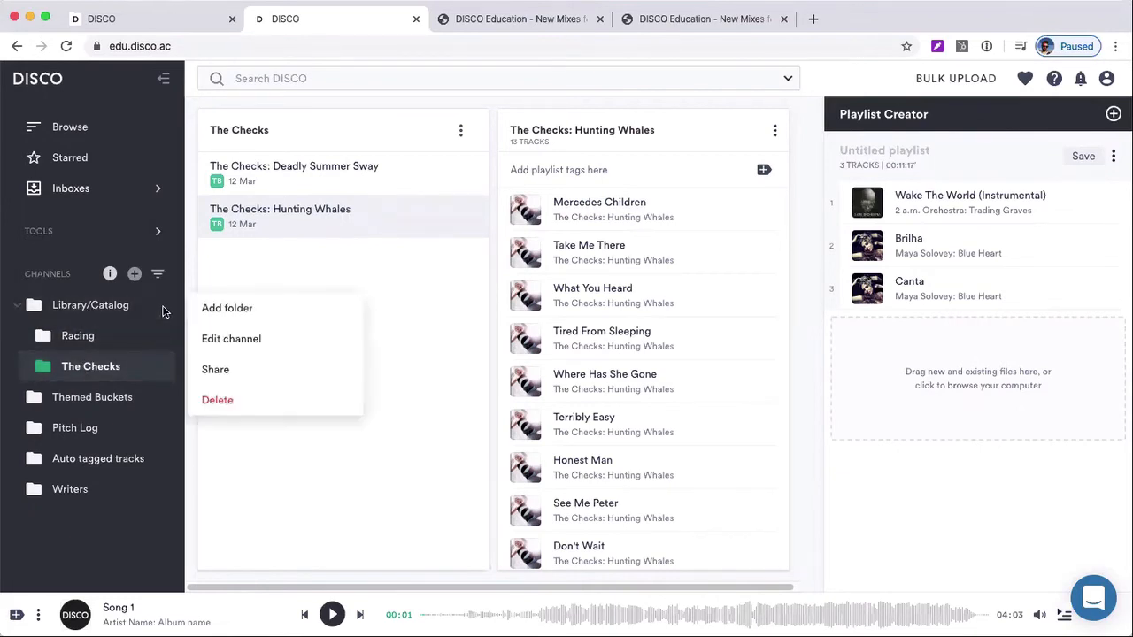
left_click(231, 312)
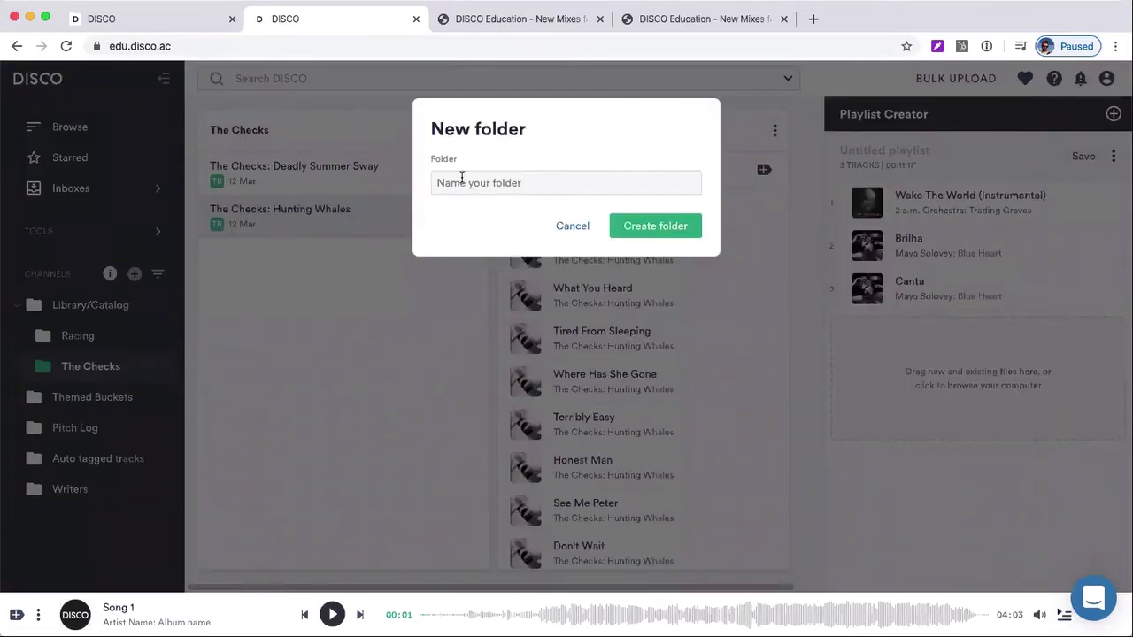
left_click(461, 178)
type("Artist")
left_click(630, 228)
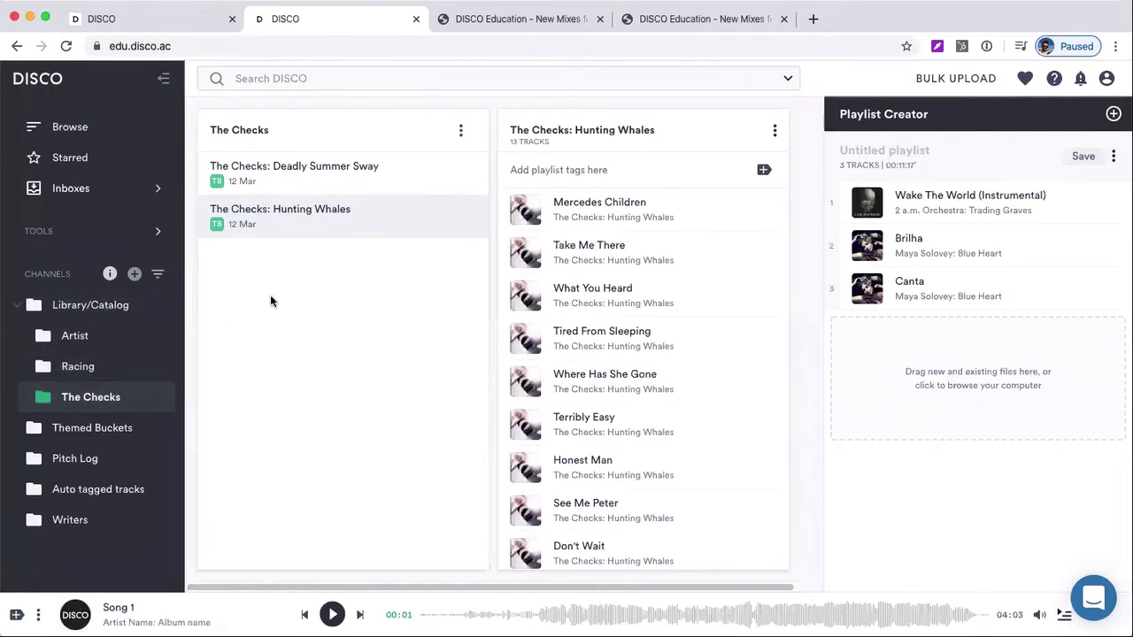
left_click(461, 131)
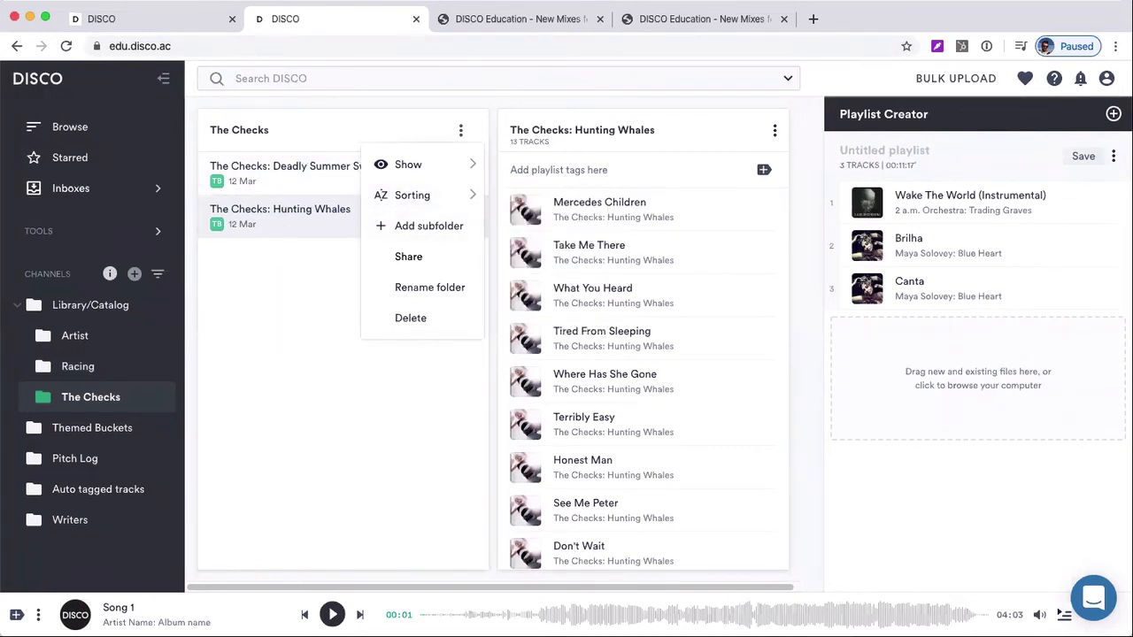
Add the New Mixes for my EP playlist from Browse to the Pitch Log channel and open that channel
left_click(94, 458)
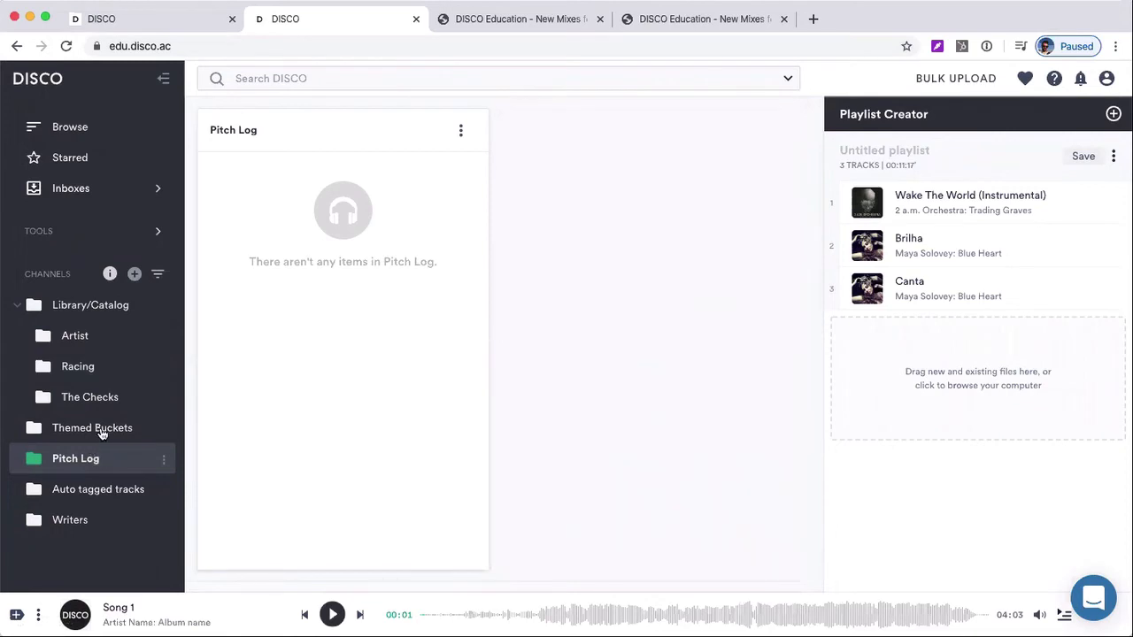
left_click(115, 126)
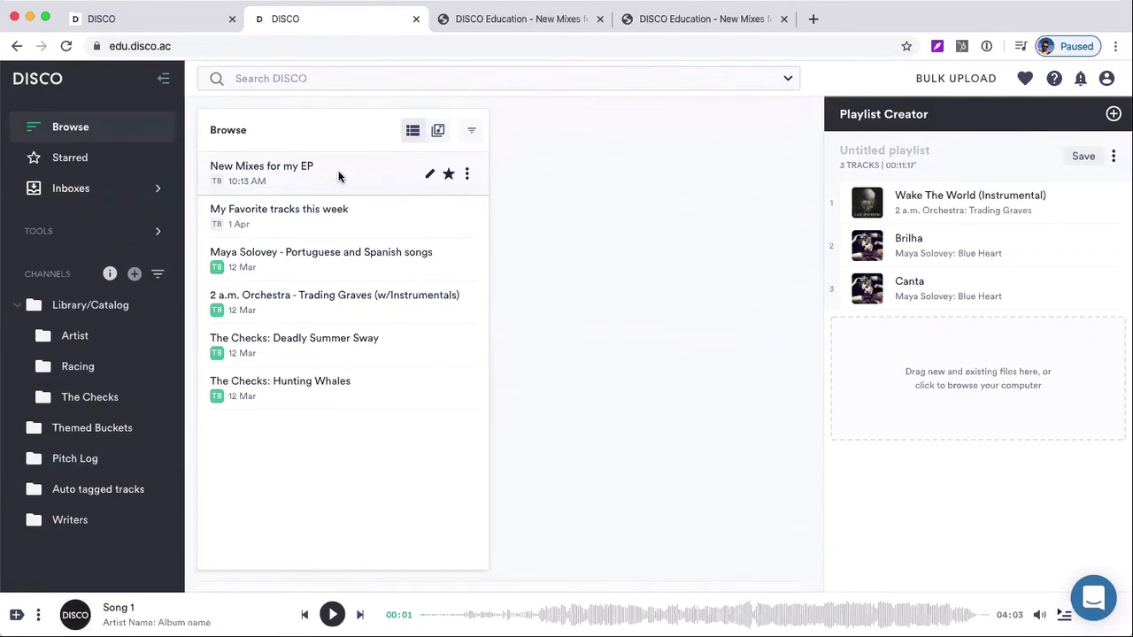
left_click_drag(331, 182, 83, 463)
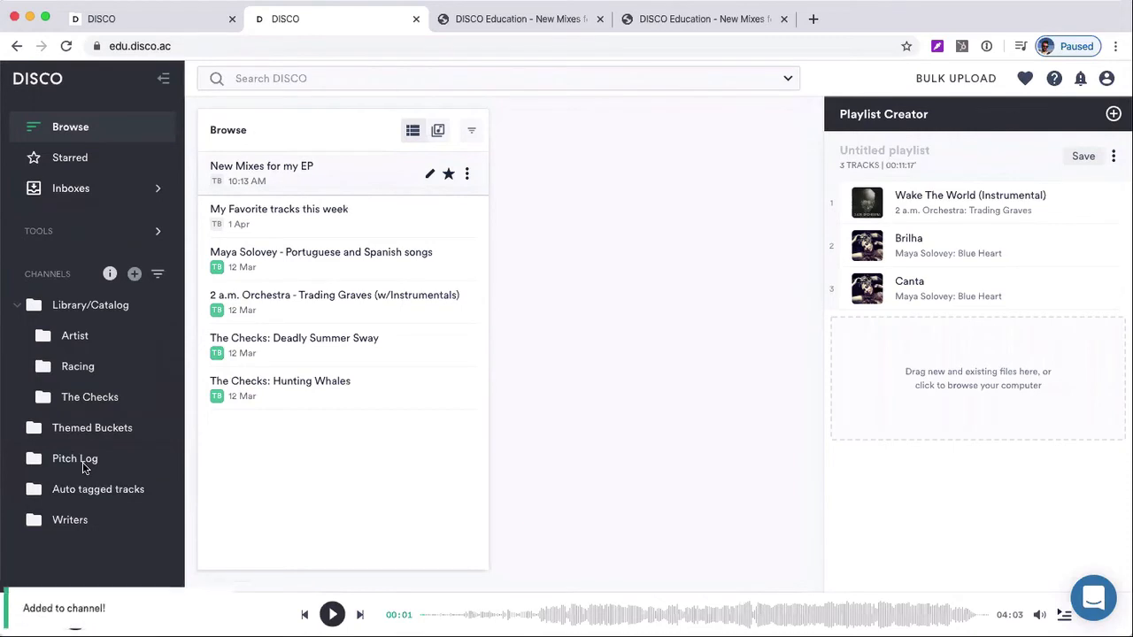
left_click(83, 463)
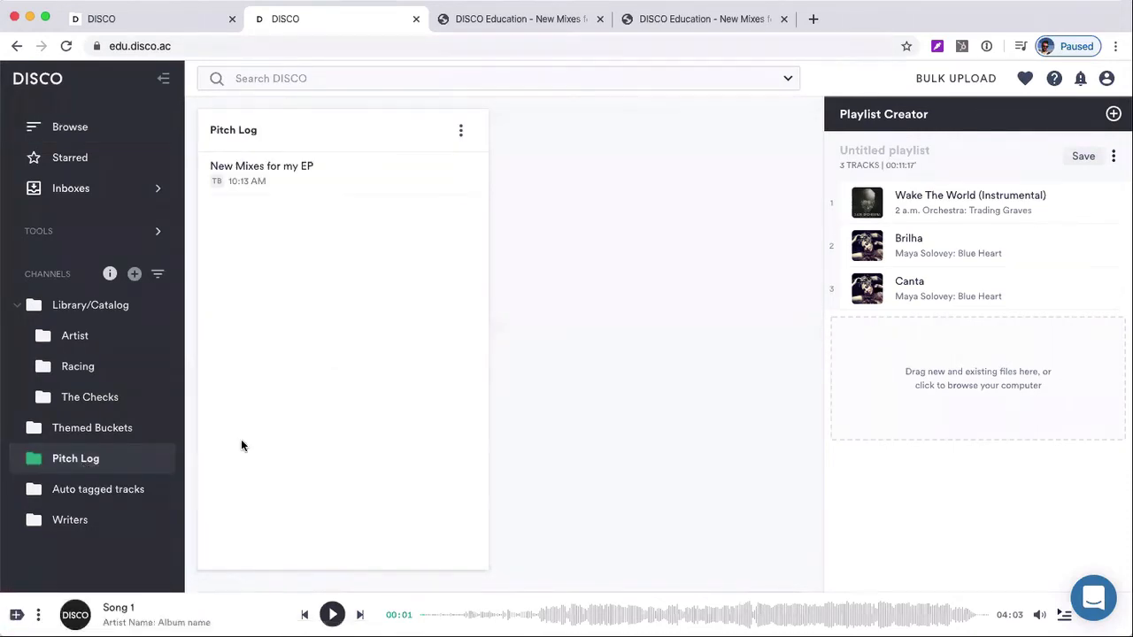
Open the Team Inbox and view the tracks of the NATIIVE and Gigi Rowe - New EP and Kidz In Space playlists
left_click(92, 127)
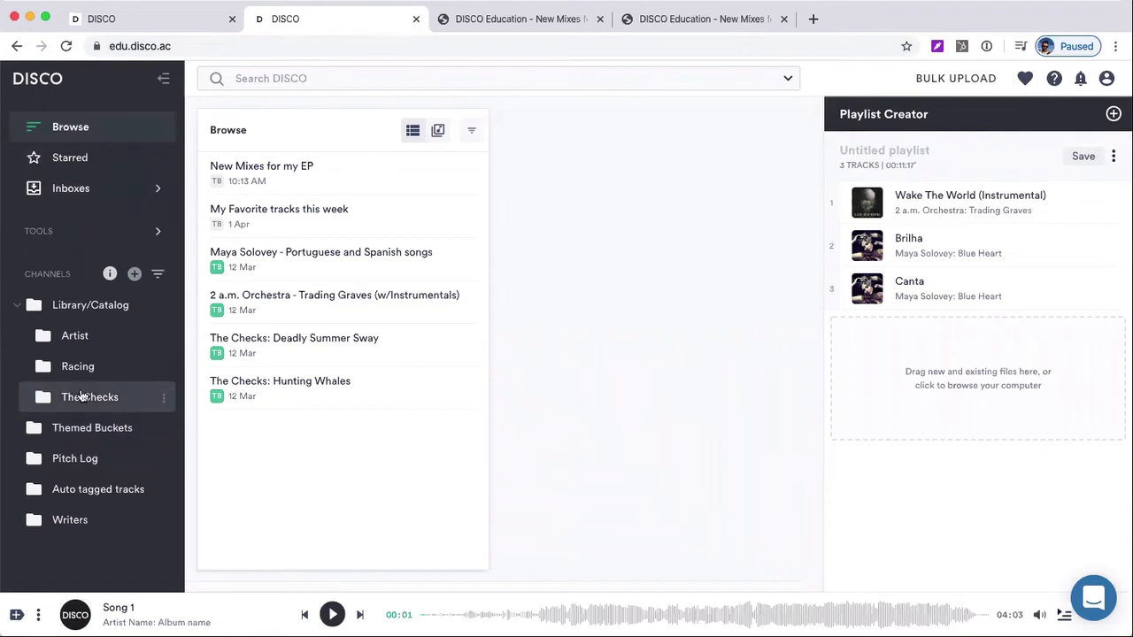
left_click(127, 196)
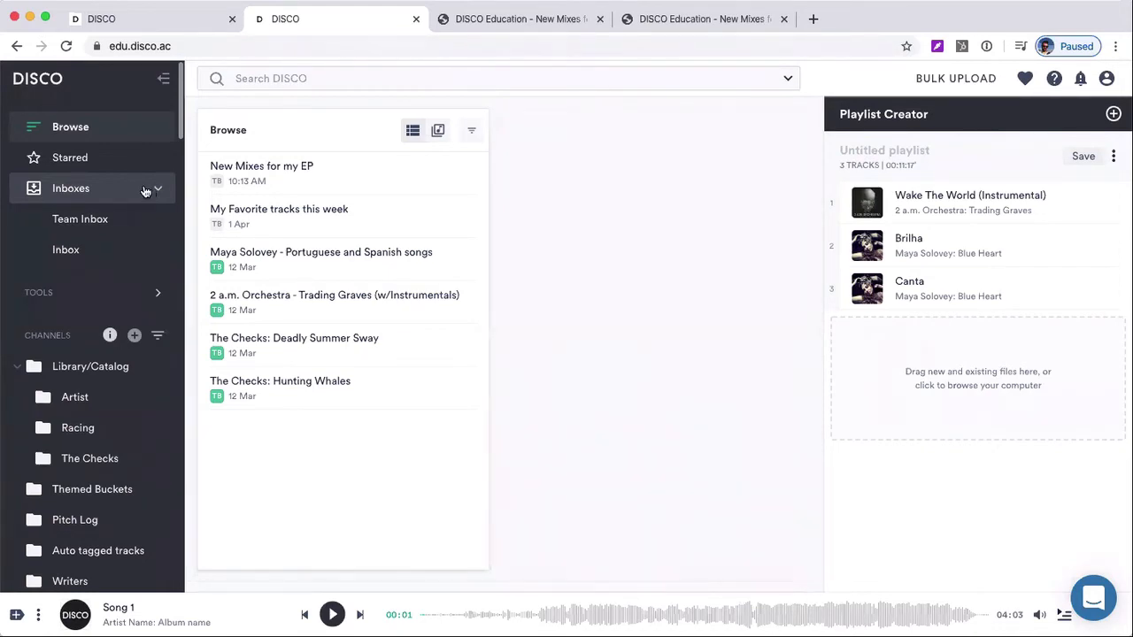
left_click(90, 221)
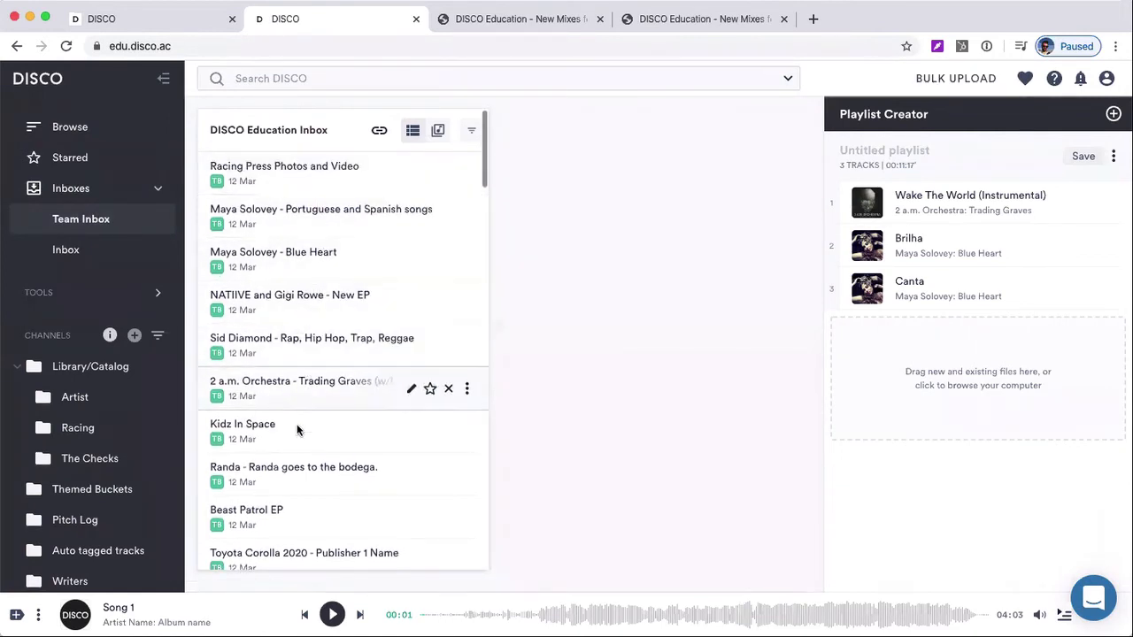
left_click(301, 307)
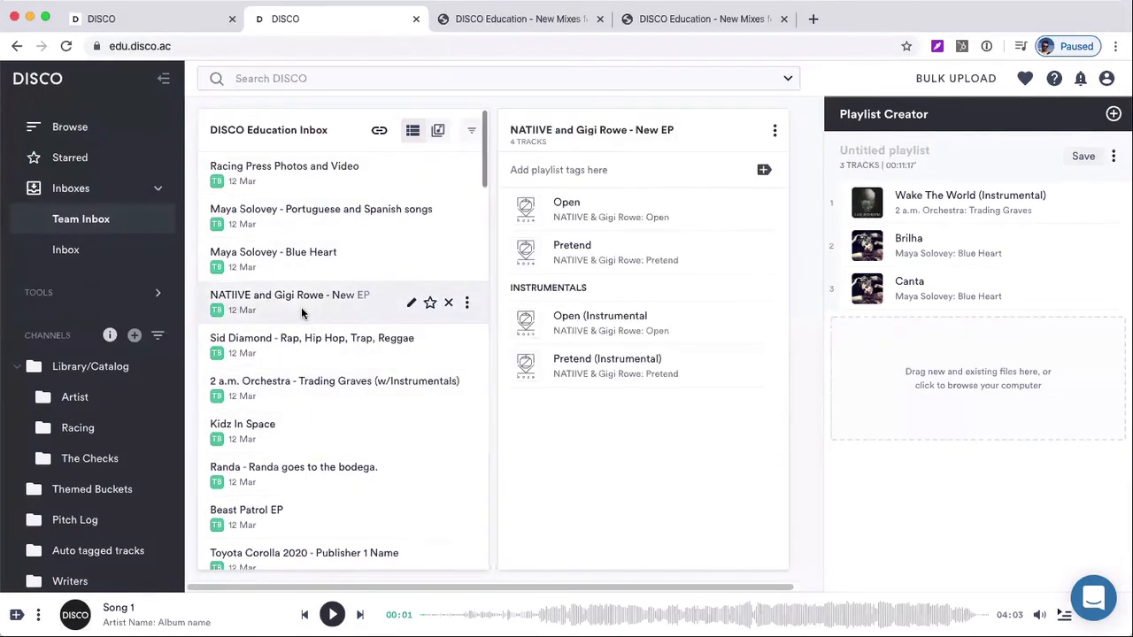
left_click(306, 436)
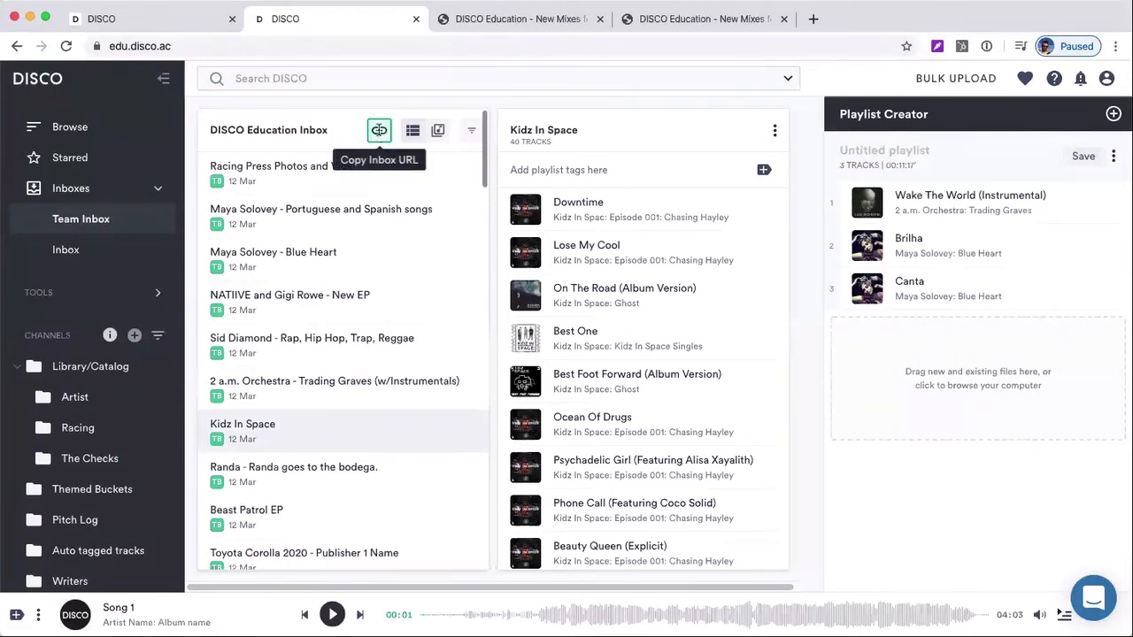
Open the Team Inbox's public upload page from its inbox URL and look over the name, email, playlist name and drop zone fields
left_click(379, 131)
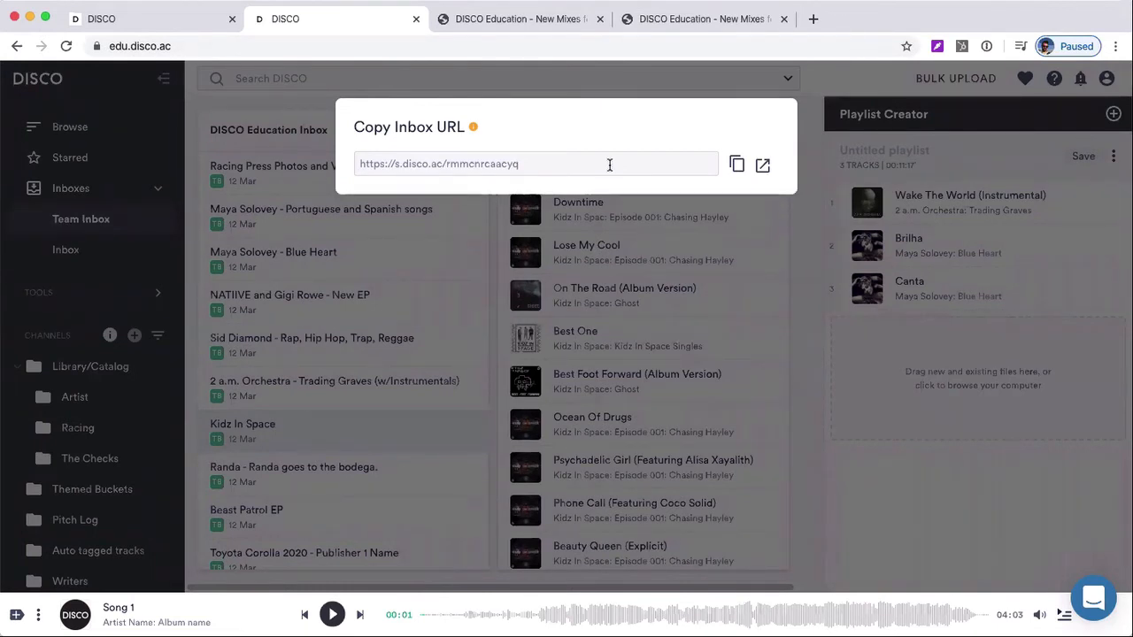
left_click(764, 167)
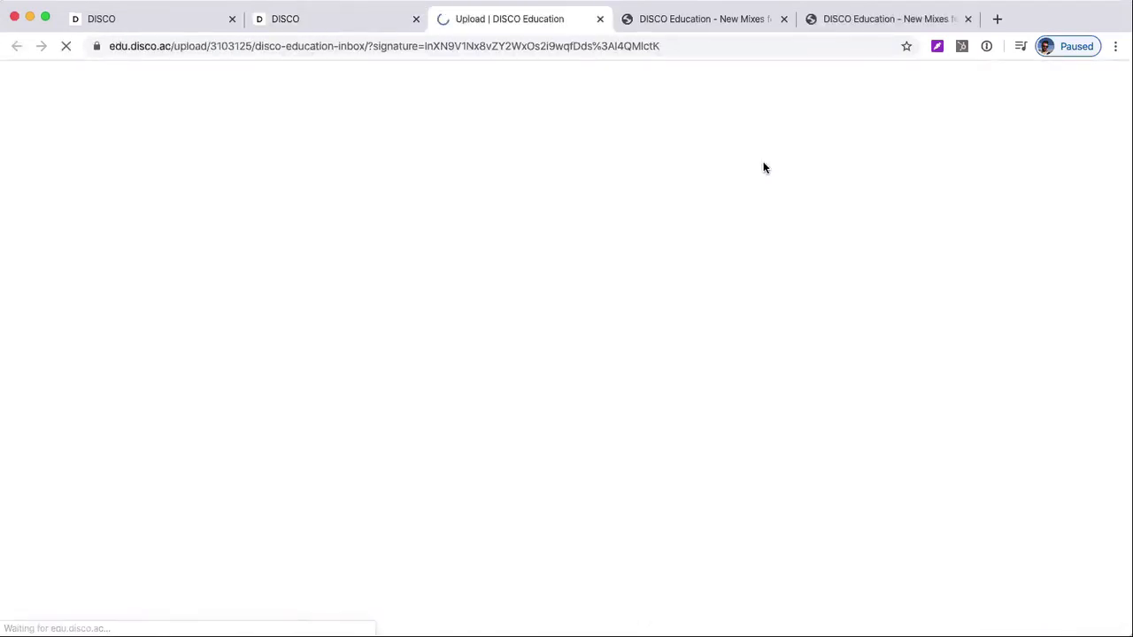
scroll(559, 215, "down", 2)
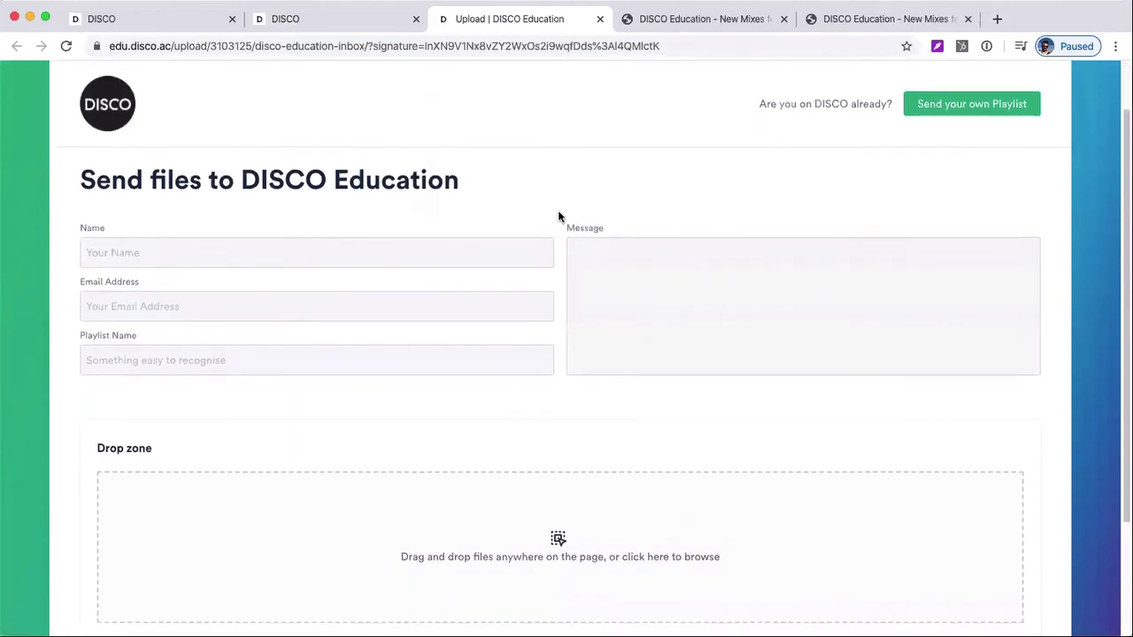
scroll(558, 217, "down", 1)
scroll(558, 217, "up", 1)
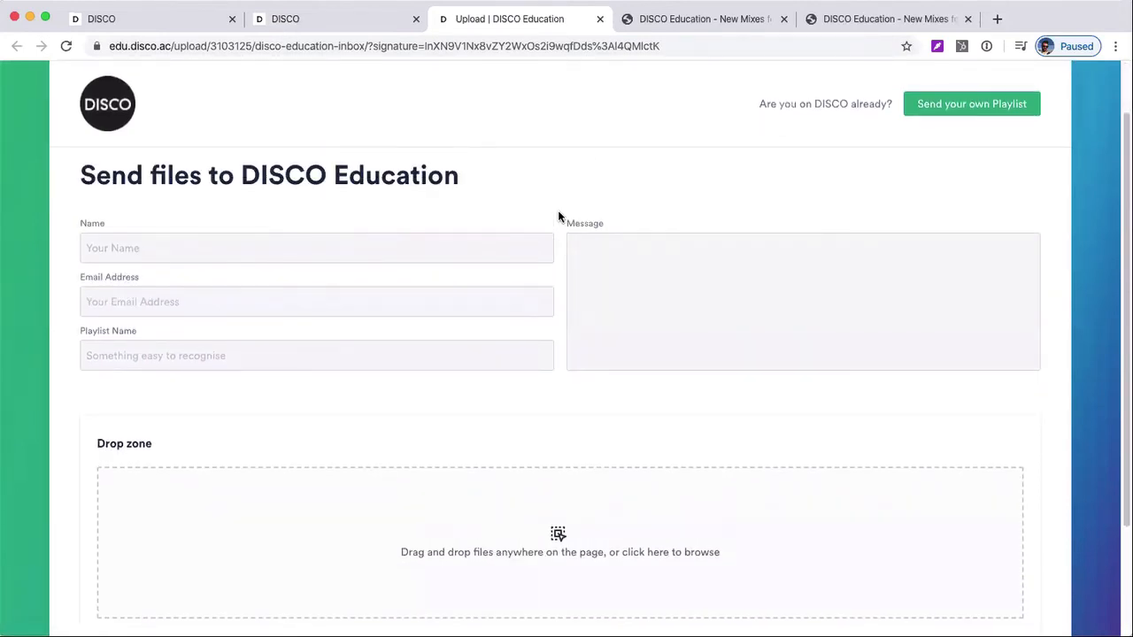
scroll(558, 215, "down", 1)
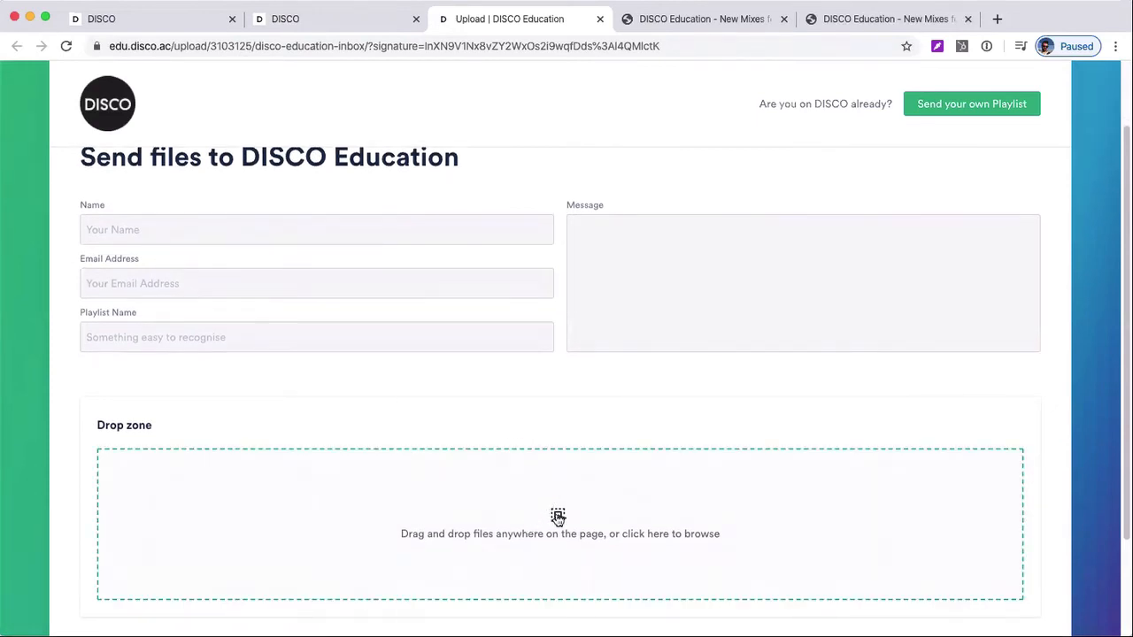
left_click(163, 222)
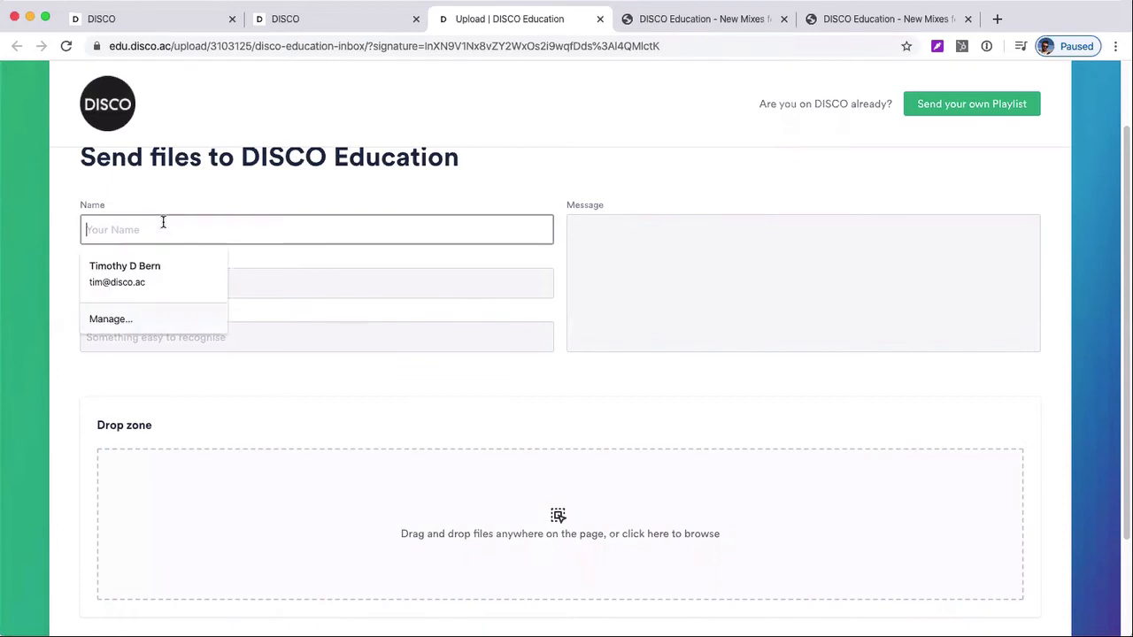
left_click(291, 190)
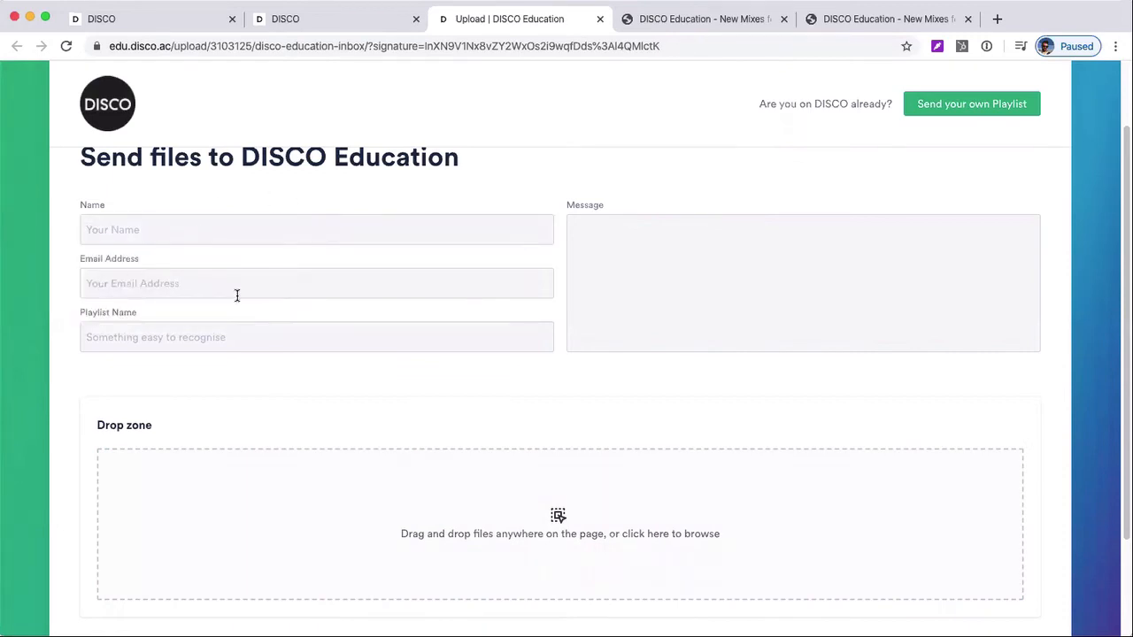
Enter "Coca cola - sony music" as a sample playlist name on the upload form and clear it again
left_click(150, 340)
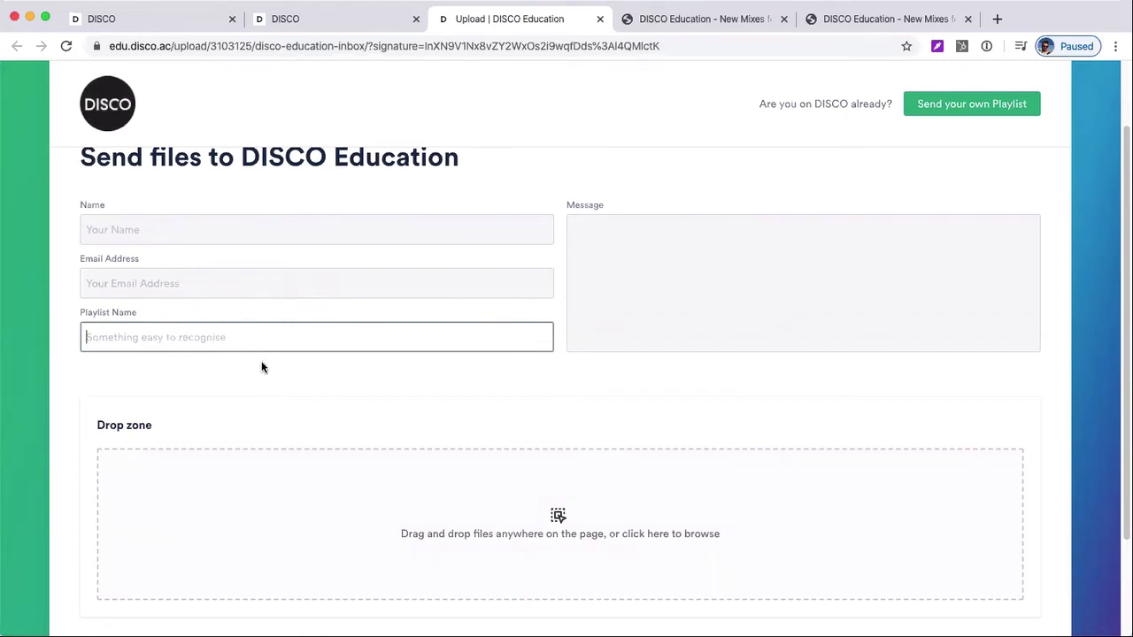
scroll(261, 362, "up", 1)
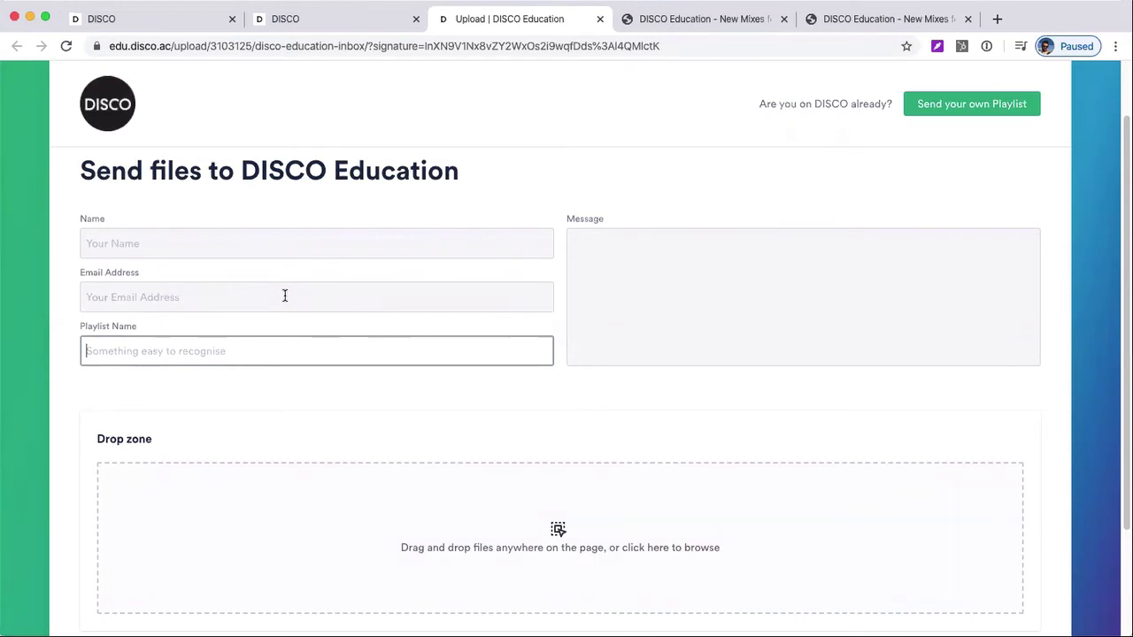
type("Cocola")
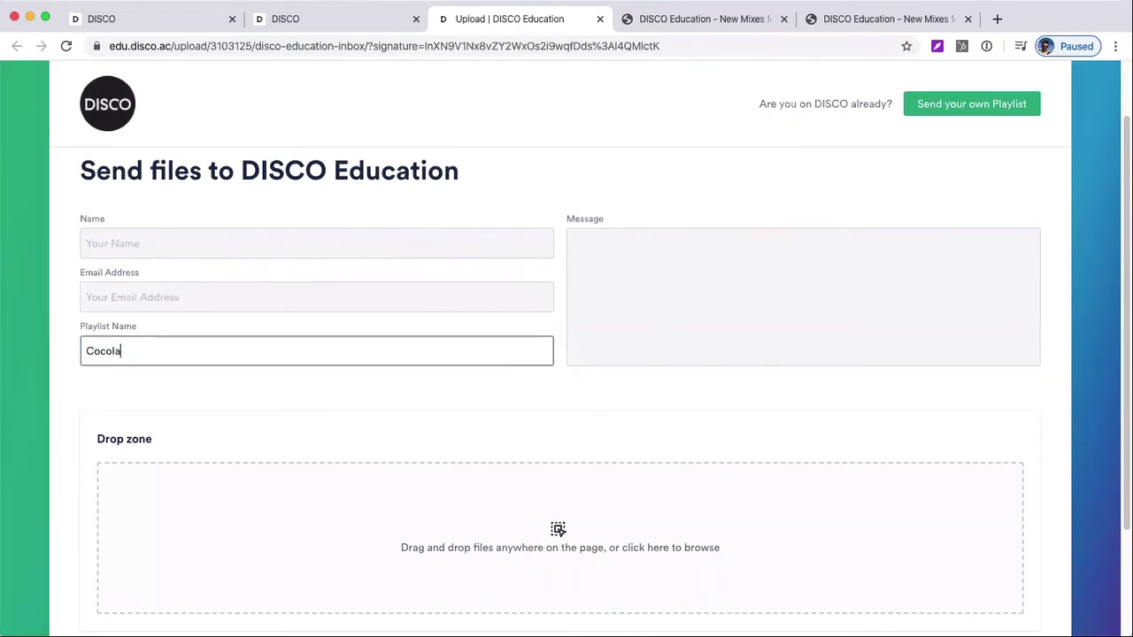
key("BackSpace")
key("BackSpace")
type("a cola - sony music")
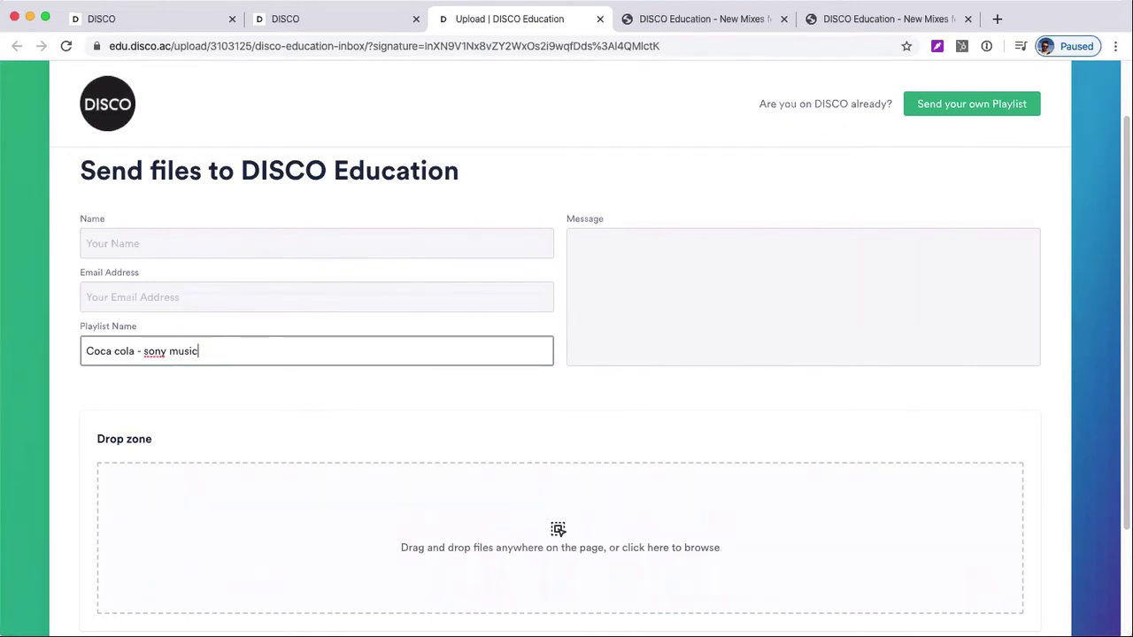
triple_click(274, 357)
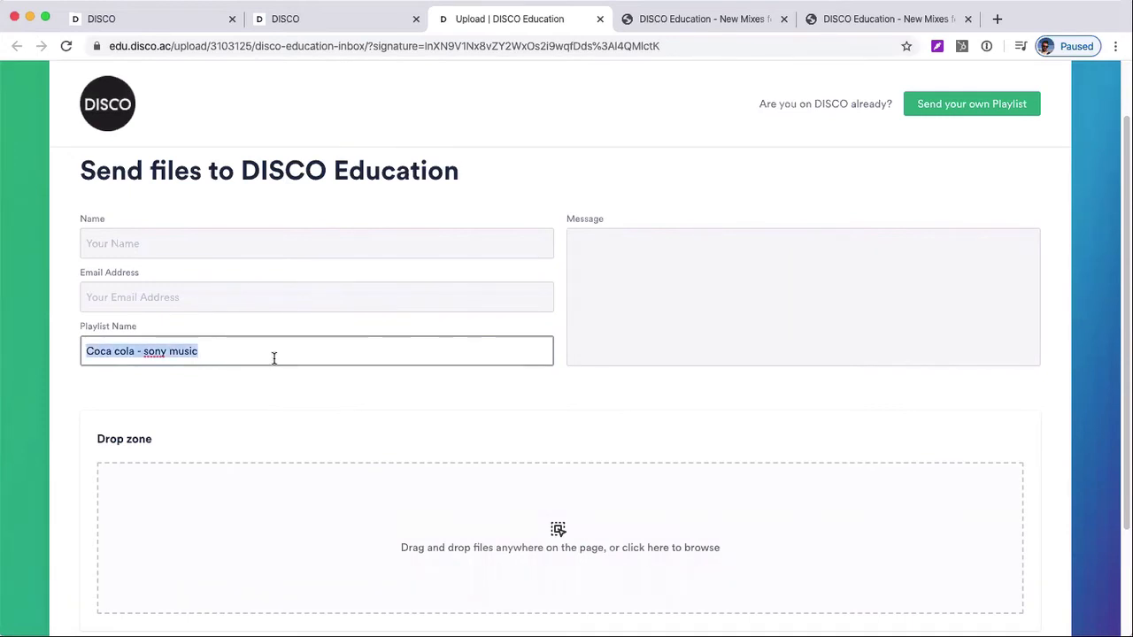
key("BackSpace")
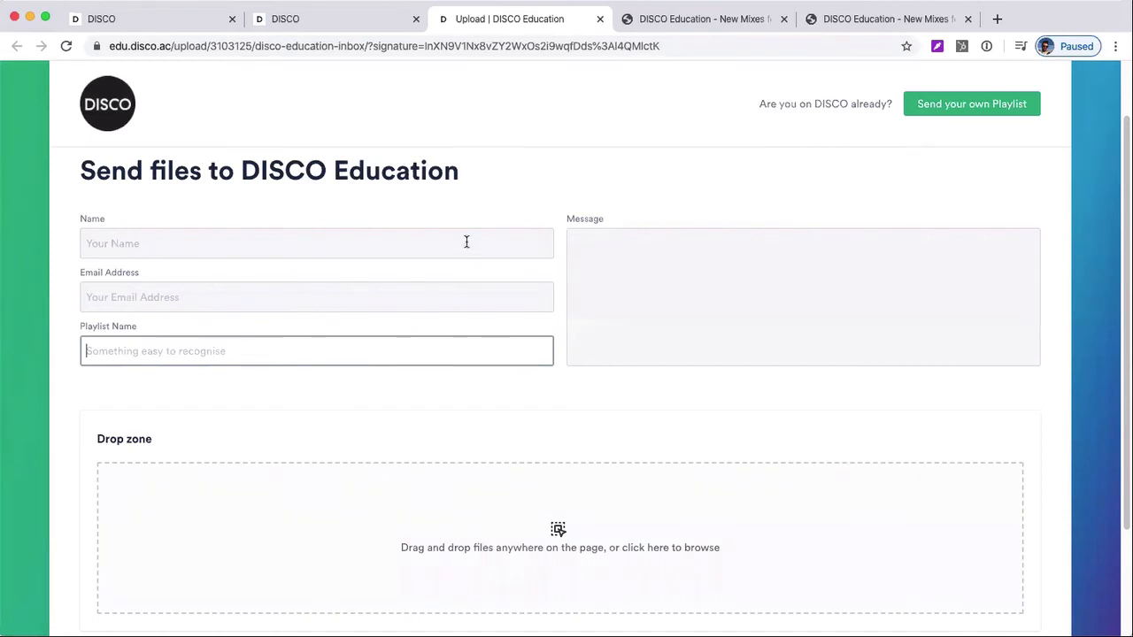
Review the upload form's Message field and the file drop zone
left_click(699, 314)
scroll(723, 310, "down", 1)
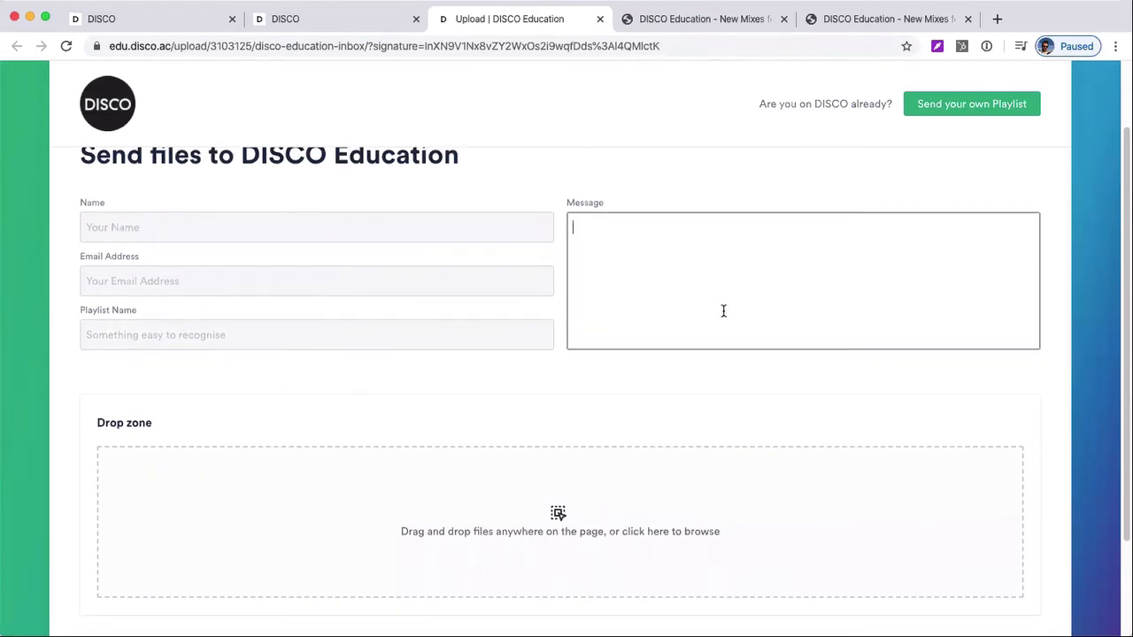
Open the upload page's option to send an existing DISCO playlist, examine the Playlist URL field, and cancel back to the upload form
scroll(723, 310, "up", 1)
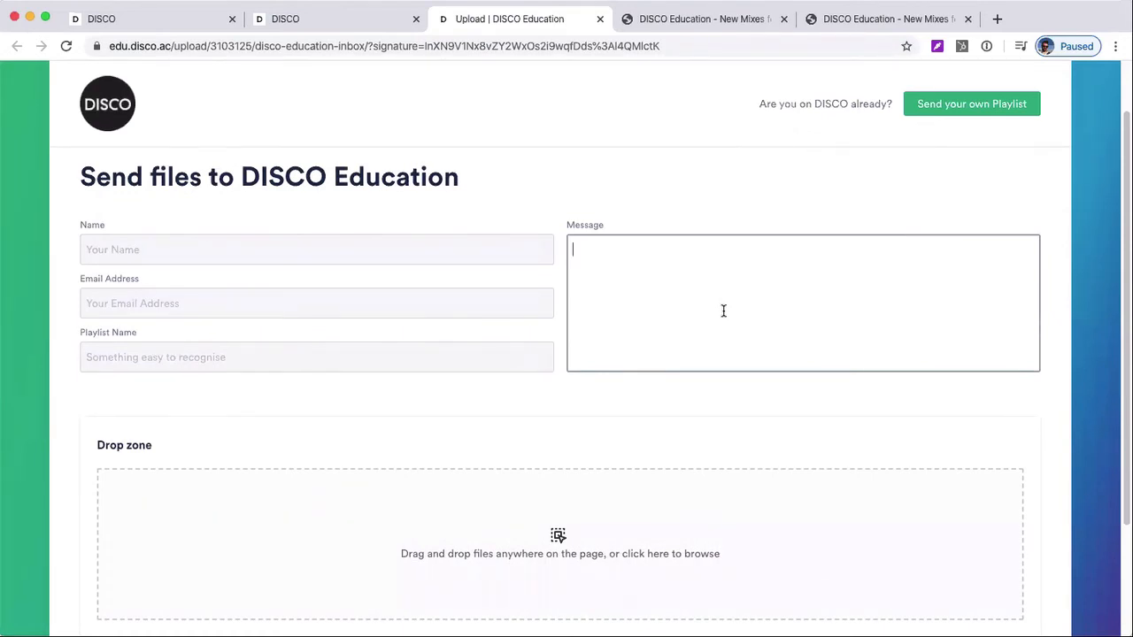
scroll(723, 311, "up", 1)
scroll(665, 321, "down", 2)
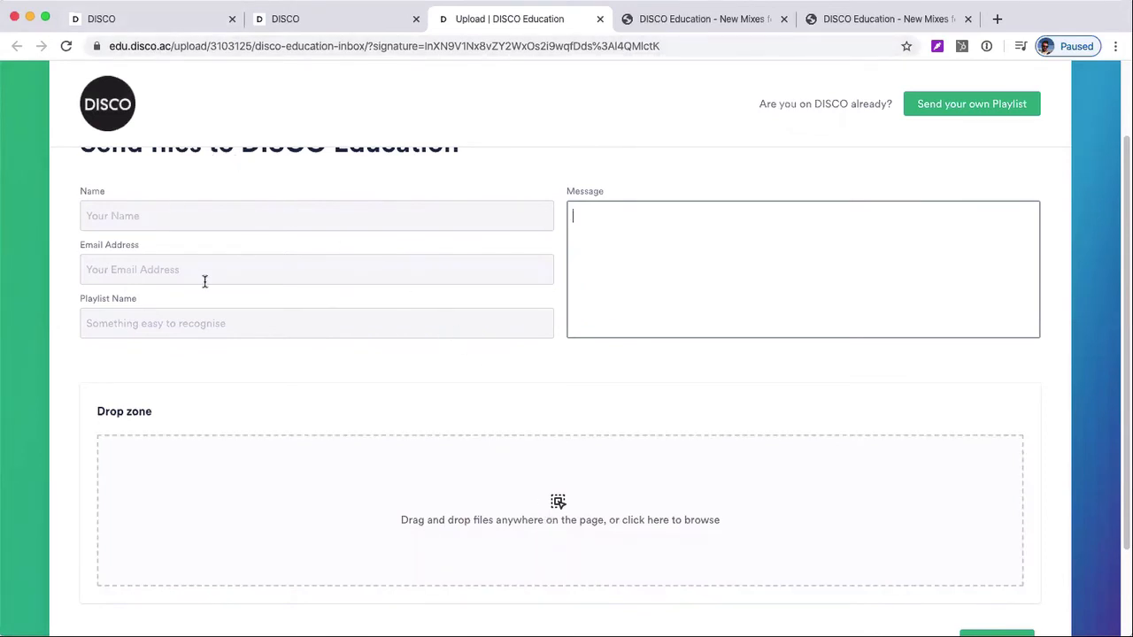
left_click(934, 107)
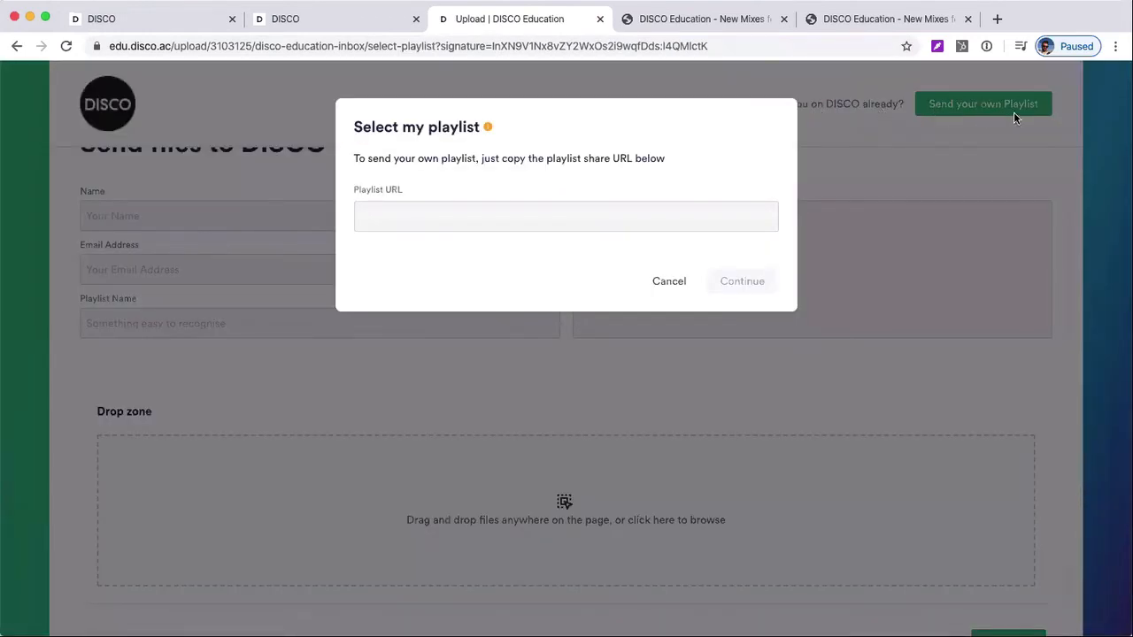
left_click(486, 212)
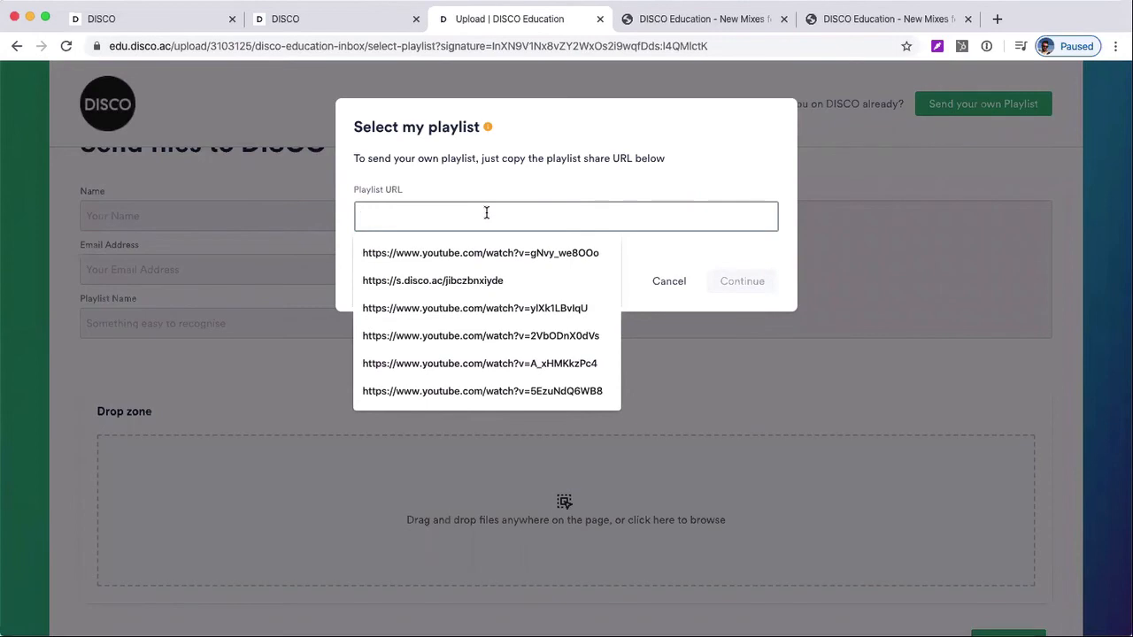
left_click(418, 193)
left_click(455, 221)
left_click(724, 281)
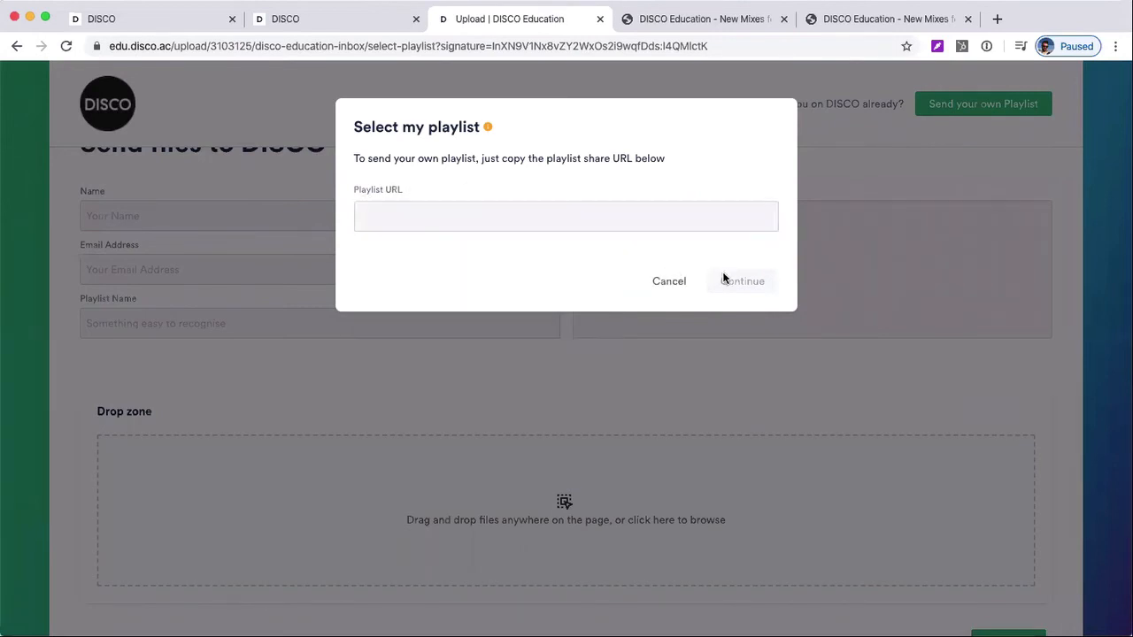
left_click(668, 280)
scroll(809, 384, "down", 2)
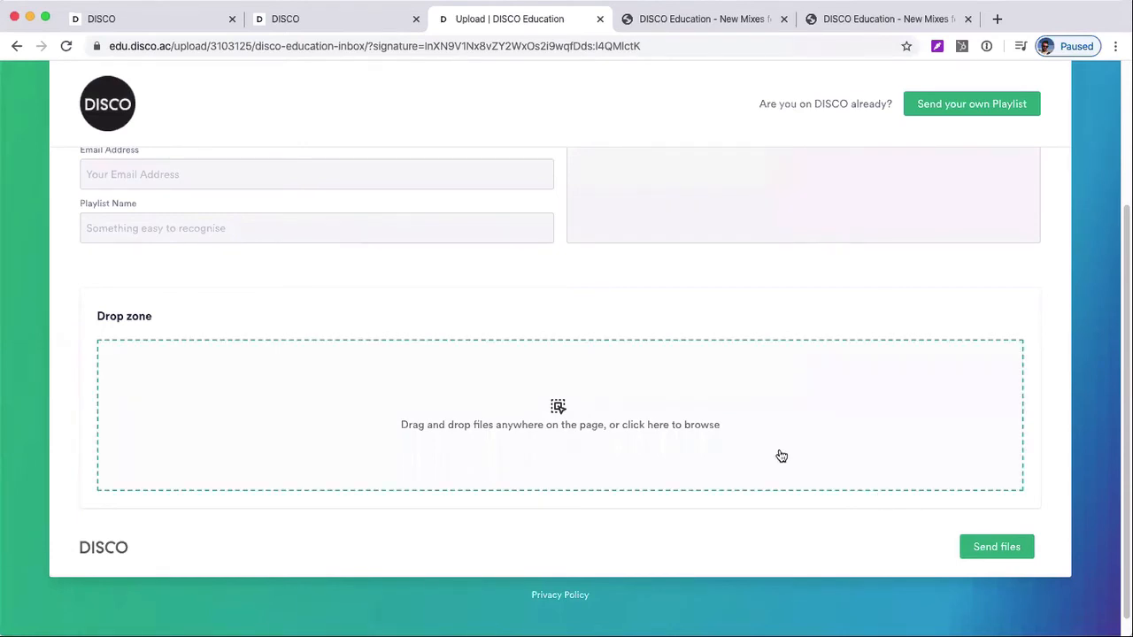
scroll(777, 455, "up", 2)
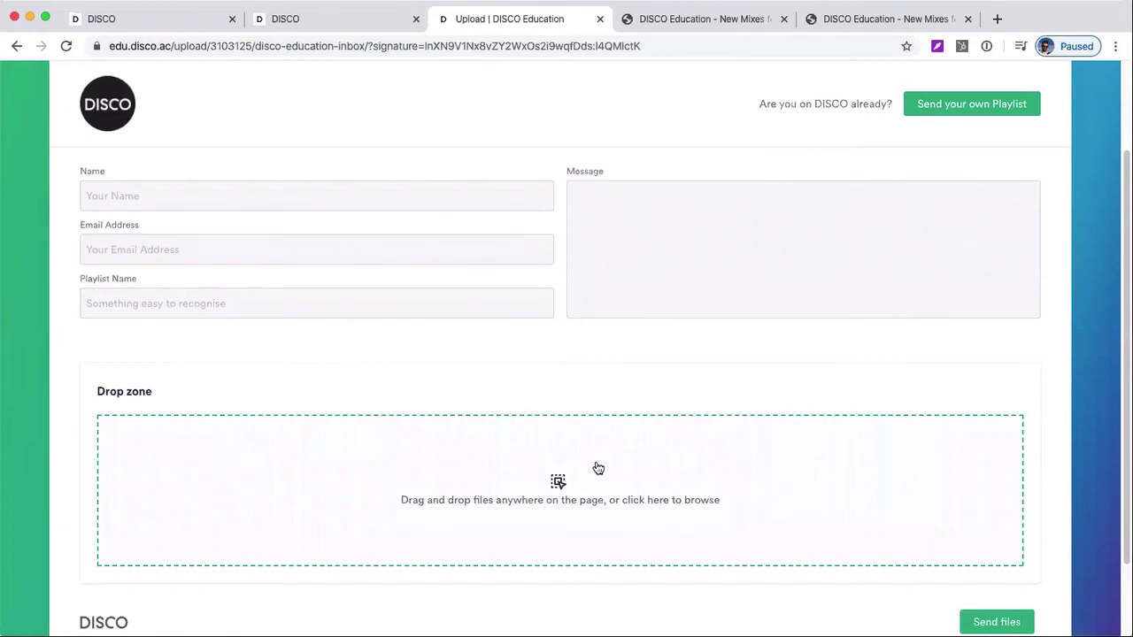
Switch to the learn.disco.ac account and open its Team Inbox to view the received playlists
left_click(181, 18)
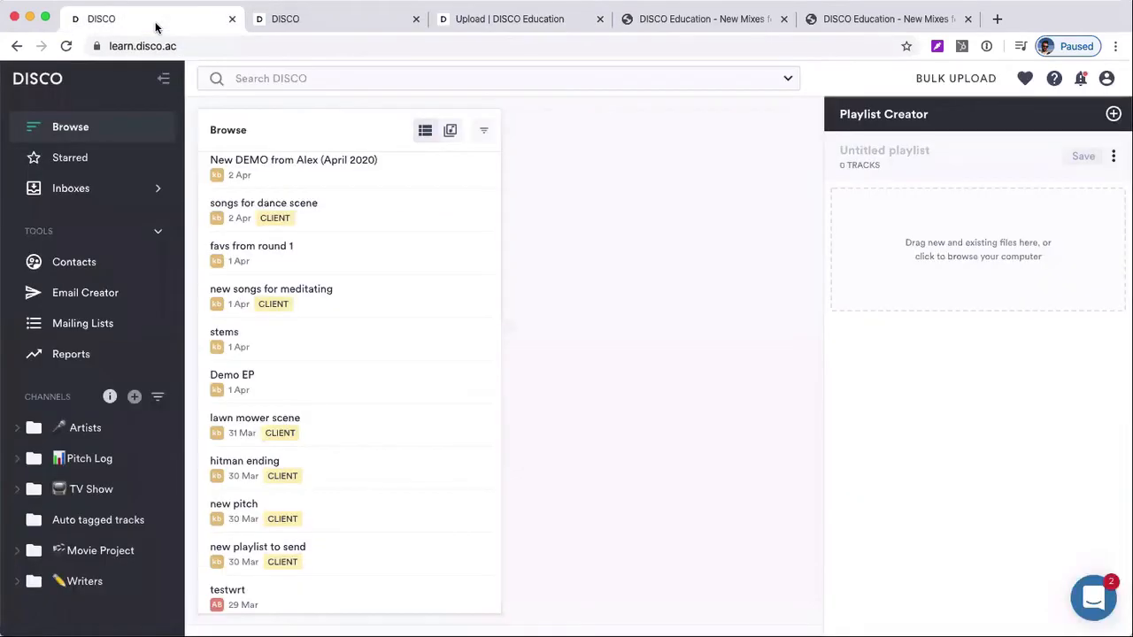
left_click(94, 187)
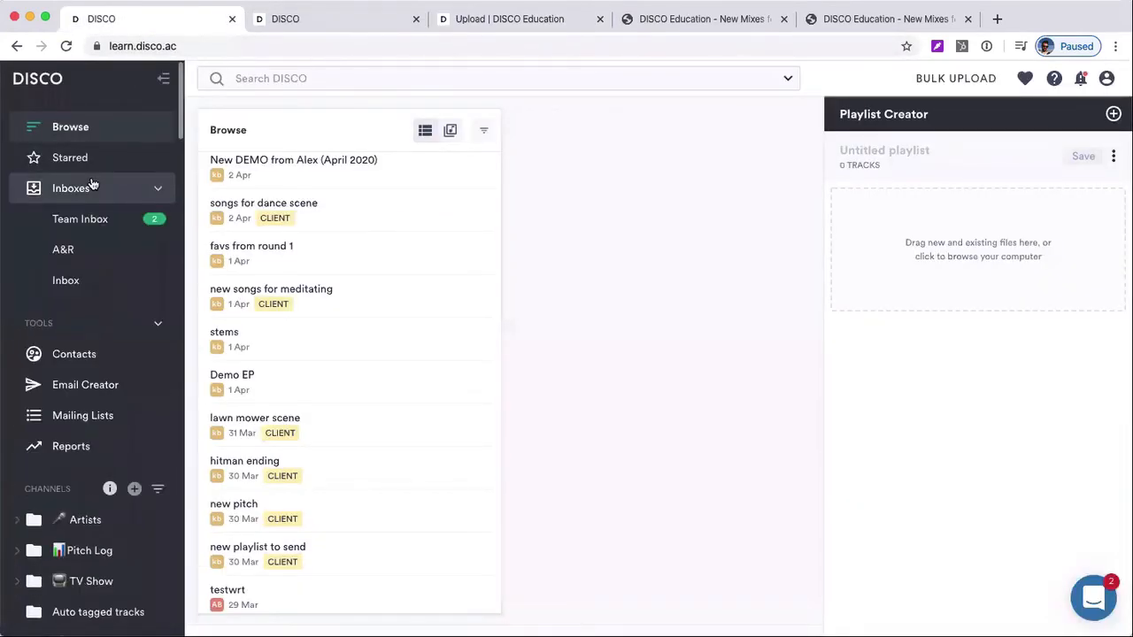
left_click(87, 219)
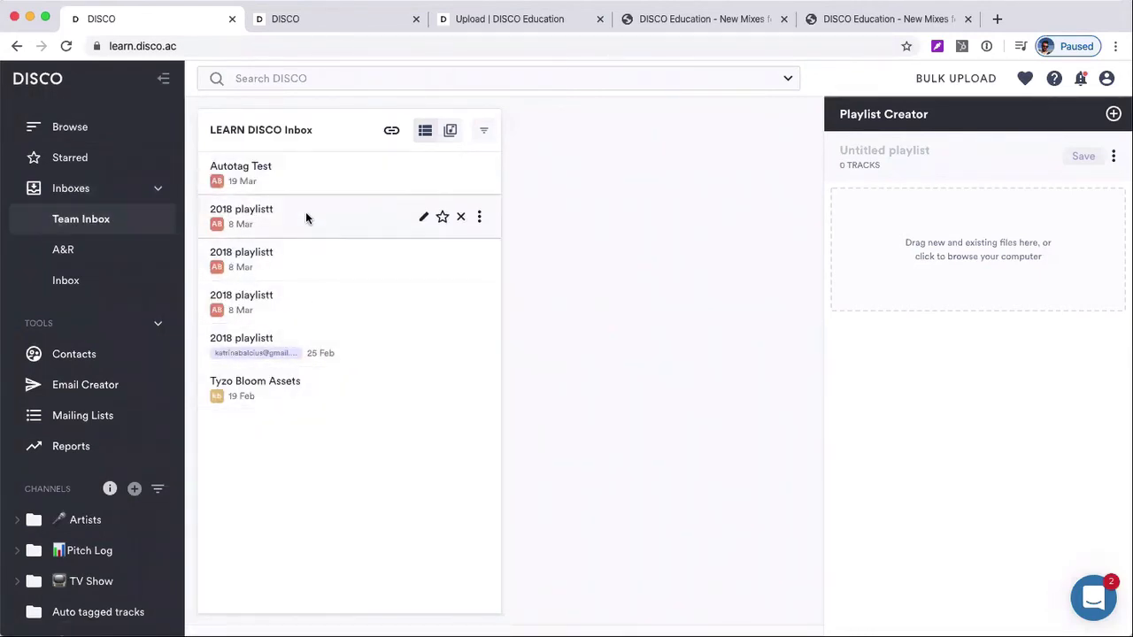
Return to the edu.disco.ac account, close the inbox URL dialog, and look over the playlists in its Team Inbox
left_click(324, 19)
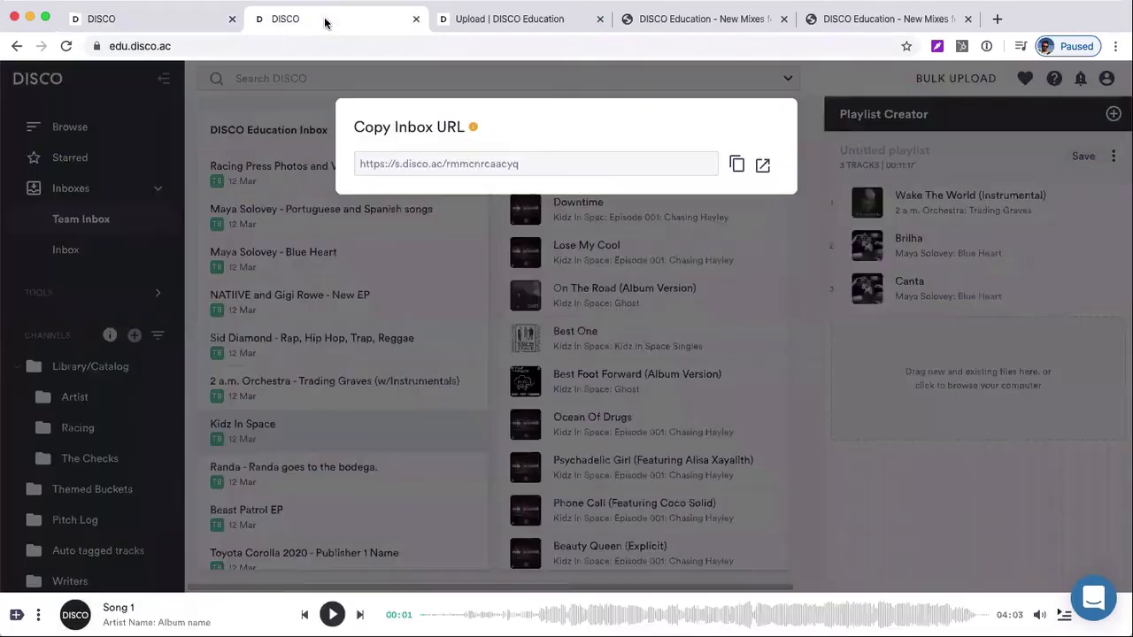
left_click(239, 221)
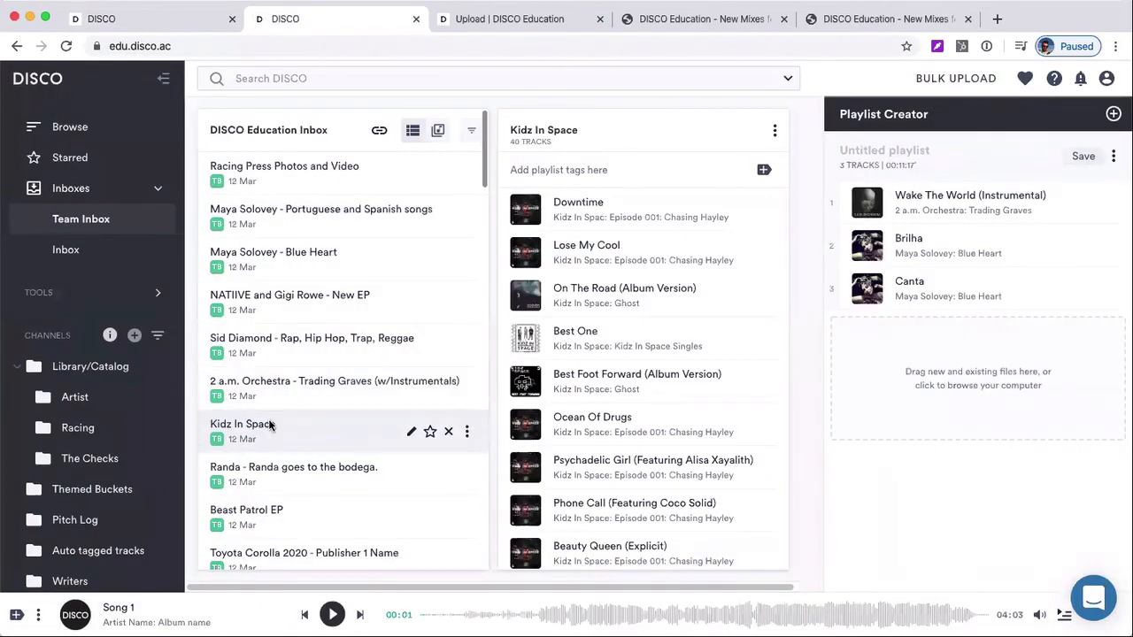
scroll(266, 416, "down", 1)
Open the personal Inbox in the edu.disco.ac account and view its shareable inbox URL, closing the URL dialog again
left_click(72, 252)
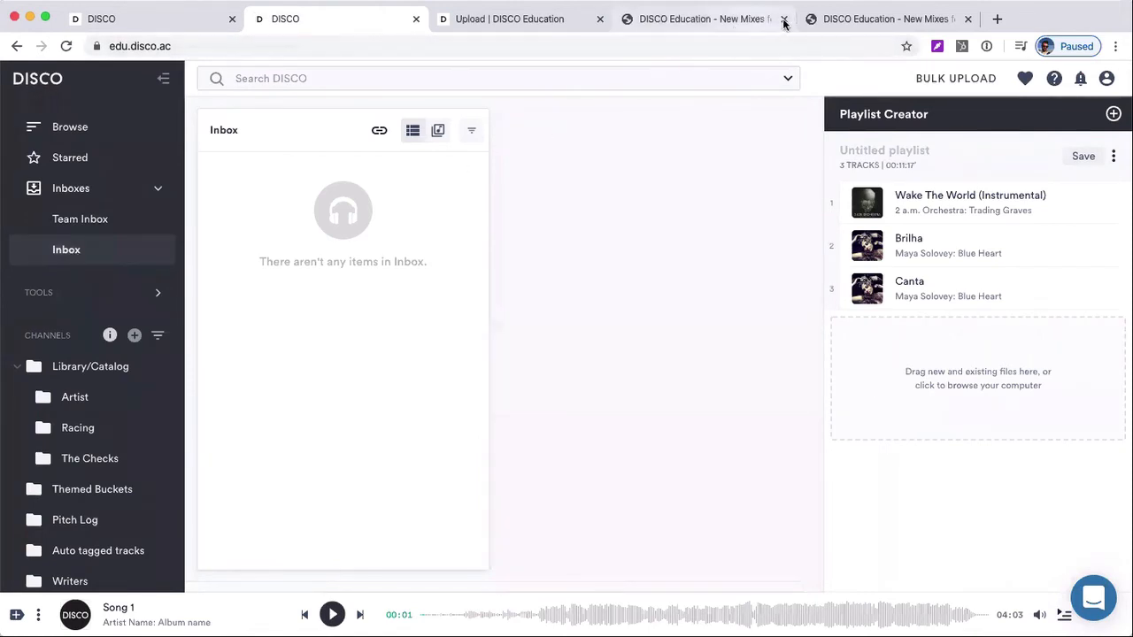
left_click(846, 25)
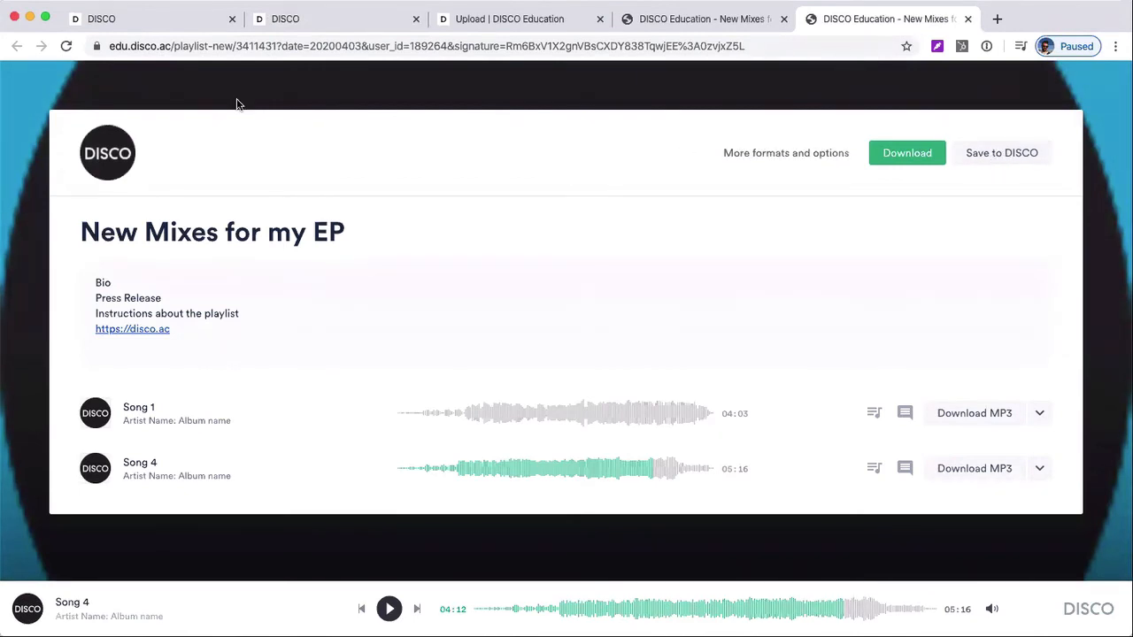
left_click(133, 22)
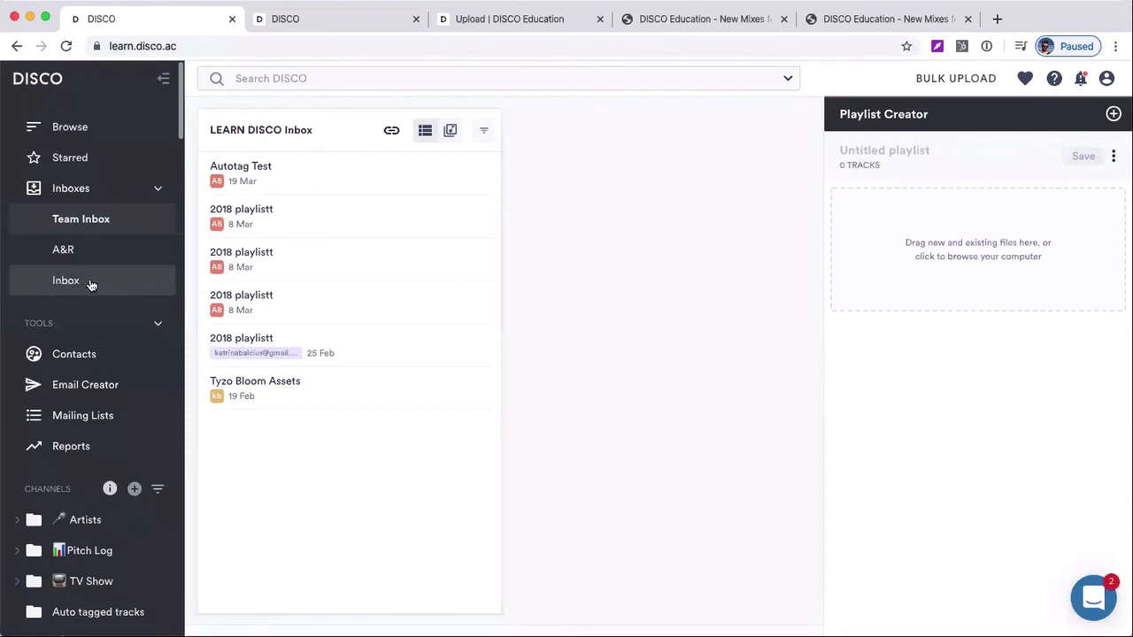
left_click(292, 18)
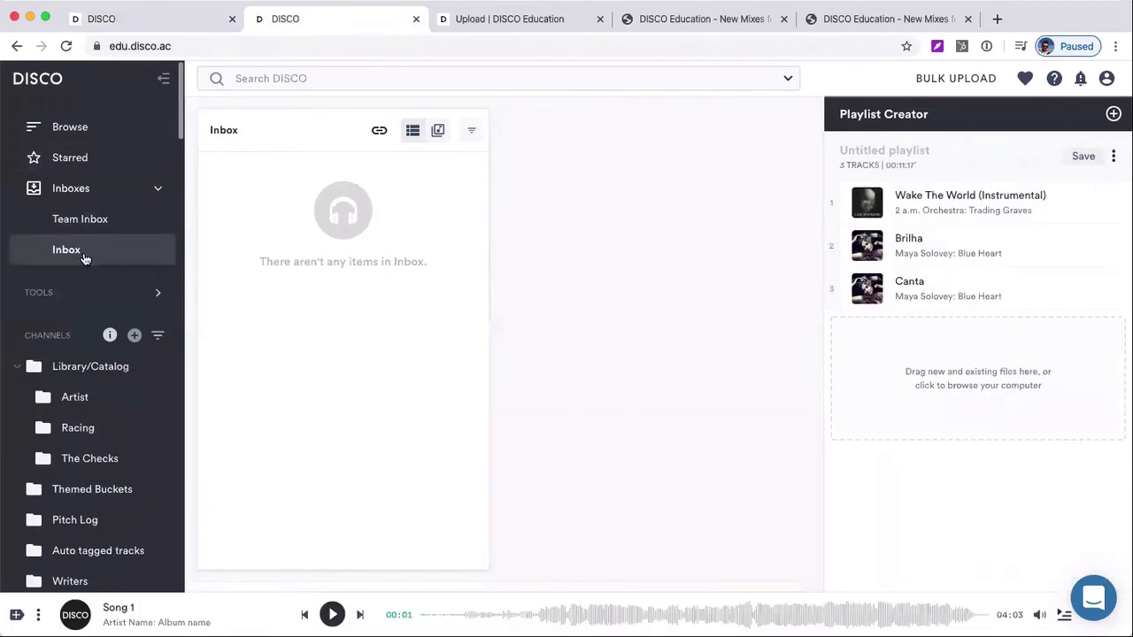
left_click(380, 133)
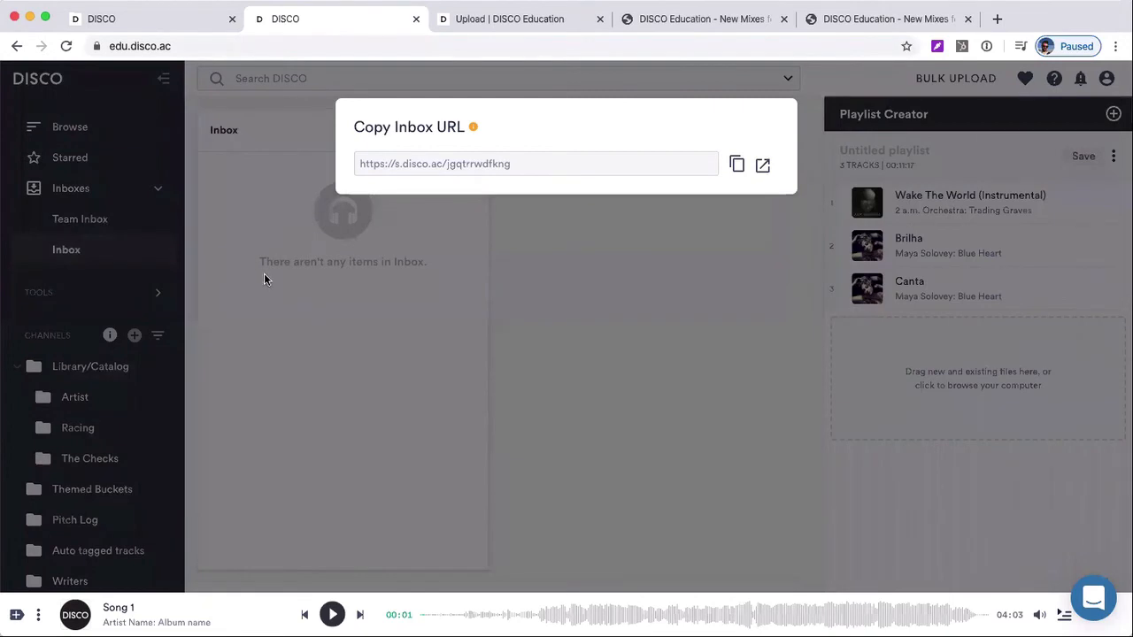
left_click(107, 241)
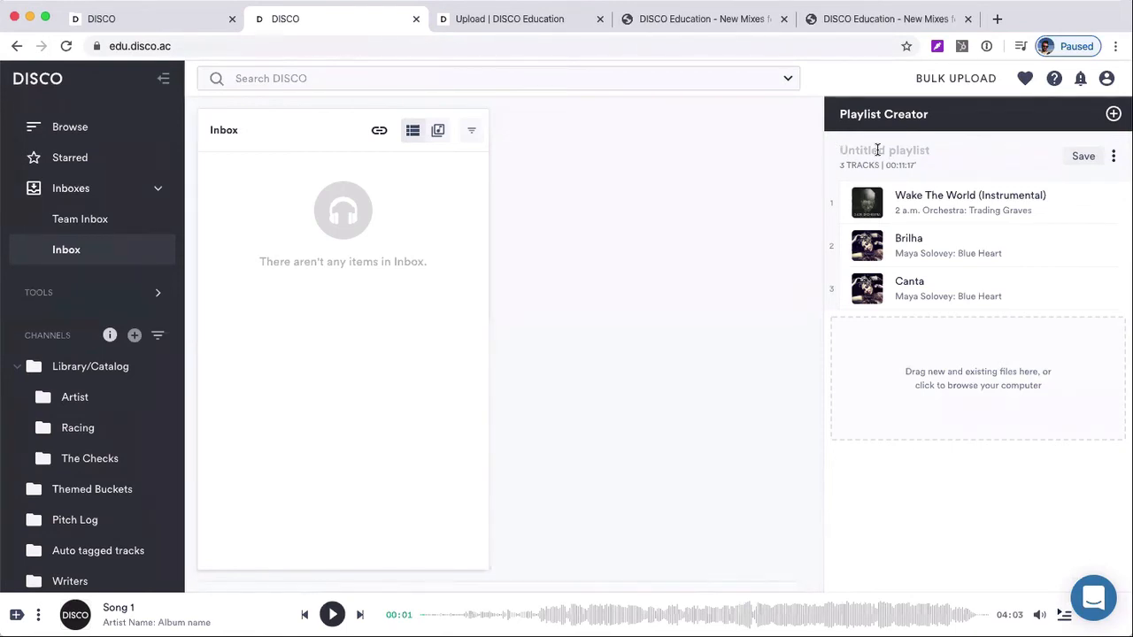
Name the untitled playlist in the Playlist Creator "Coca Cola -2020"
type("Coca")
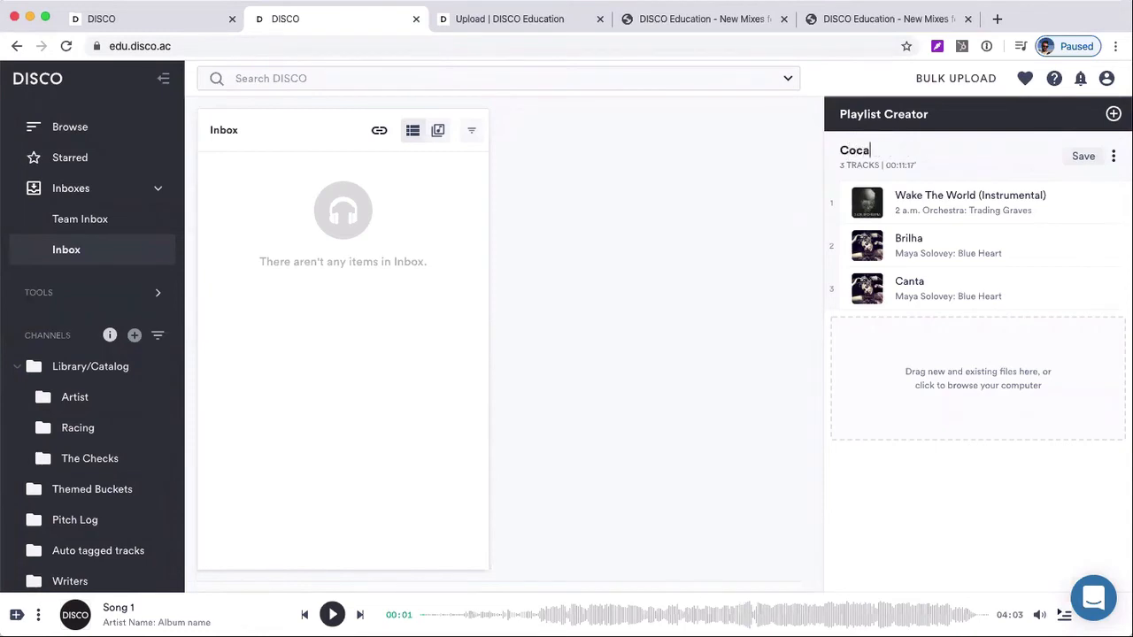
type(" Cola -2020")
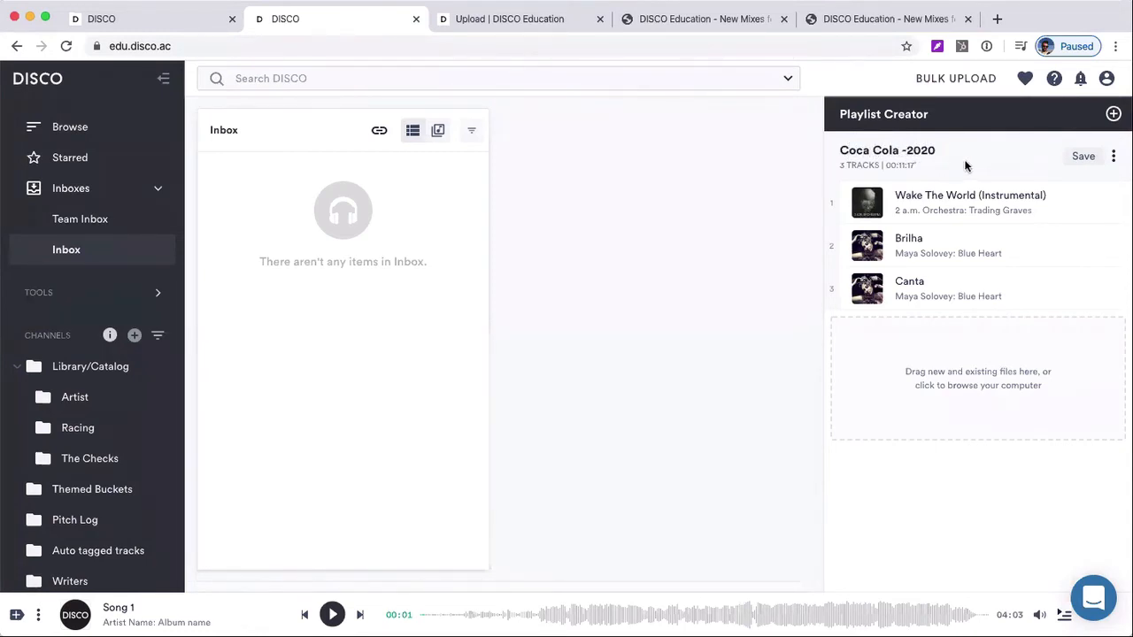
Add an "Instrumentals" section to the playlist and arrange it so only Wake The World (Instrumental) sits beneath it, after Canta and Brilha
left_click(1112, 157)
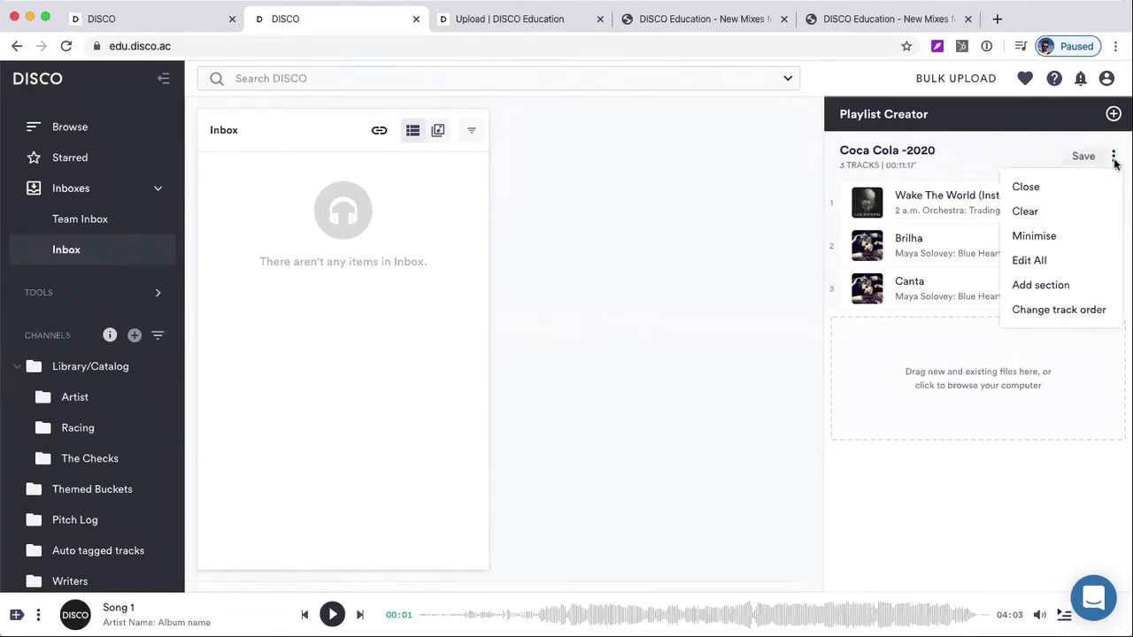
left_click(1096, 285)
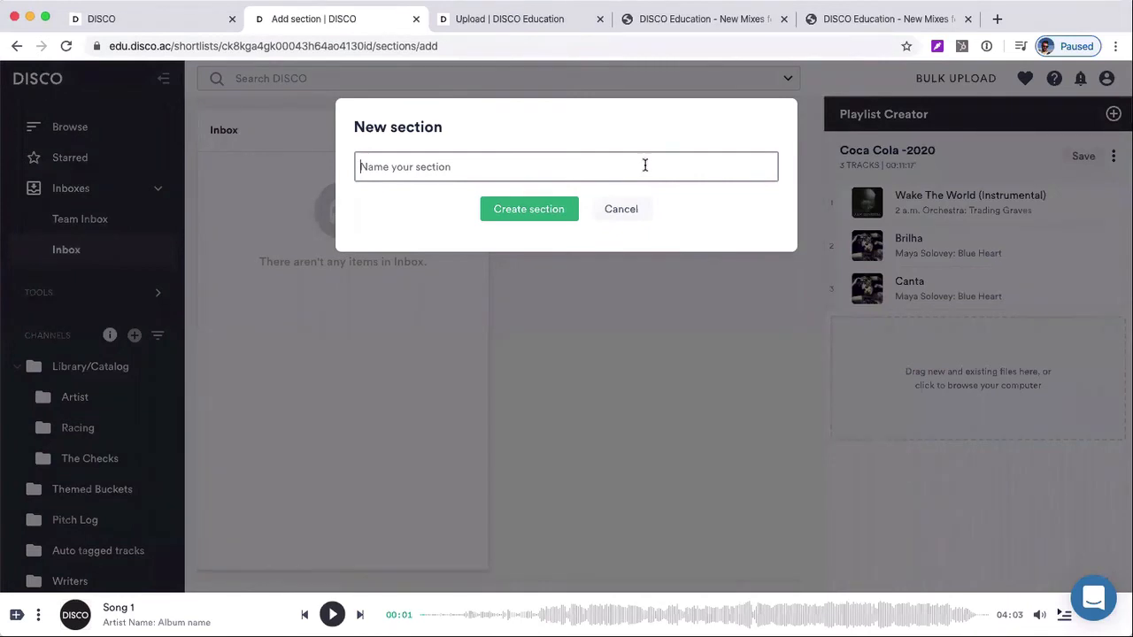
type("Instrumentals")
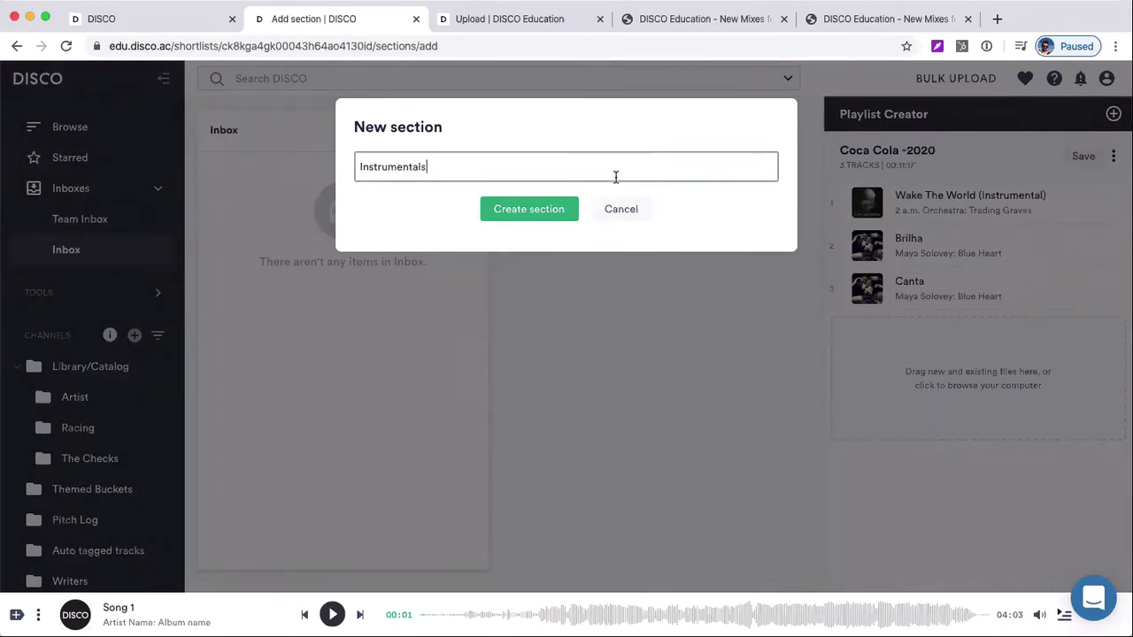
left_click(562, 209)
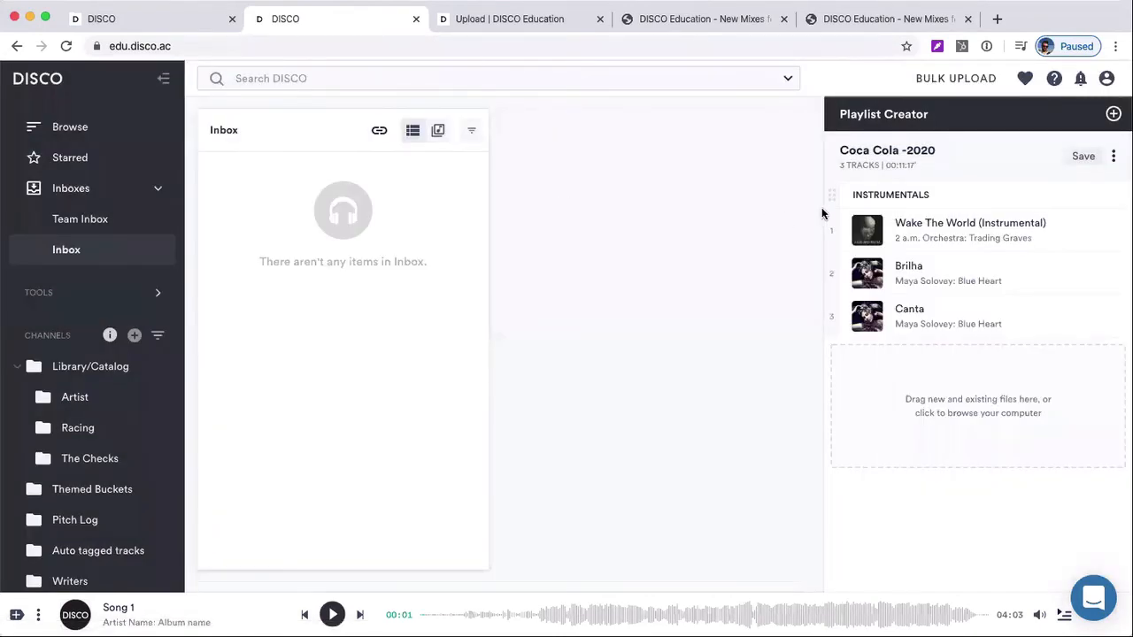
left_click_drag(829, 195, 835, 330)
left_click_drag(913, 328, 934, 342)
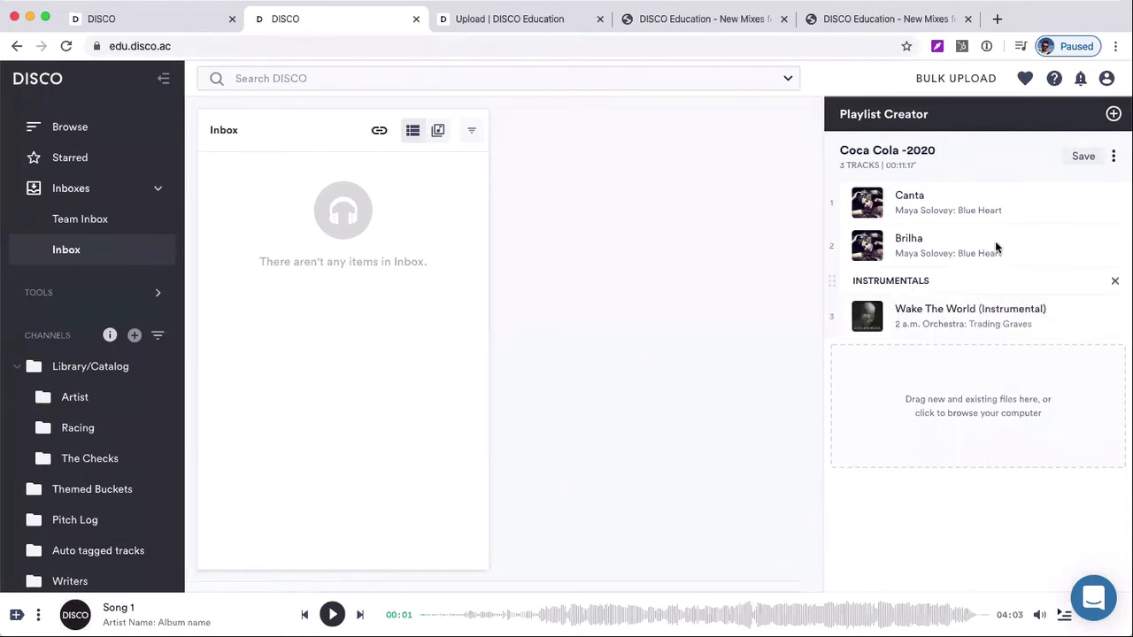
Add a "Rock" section to the playlist above Canta and Brilha
left_click(1113, 156)
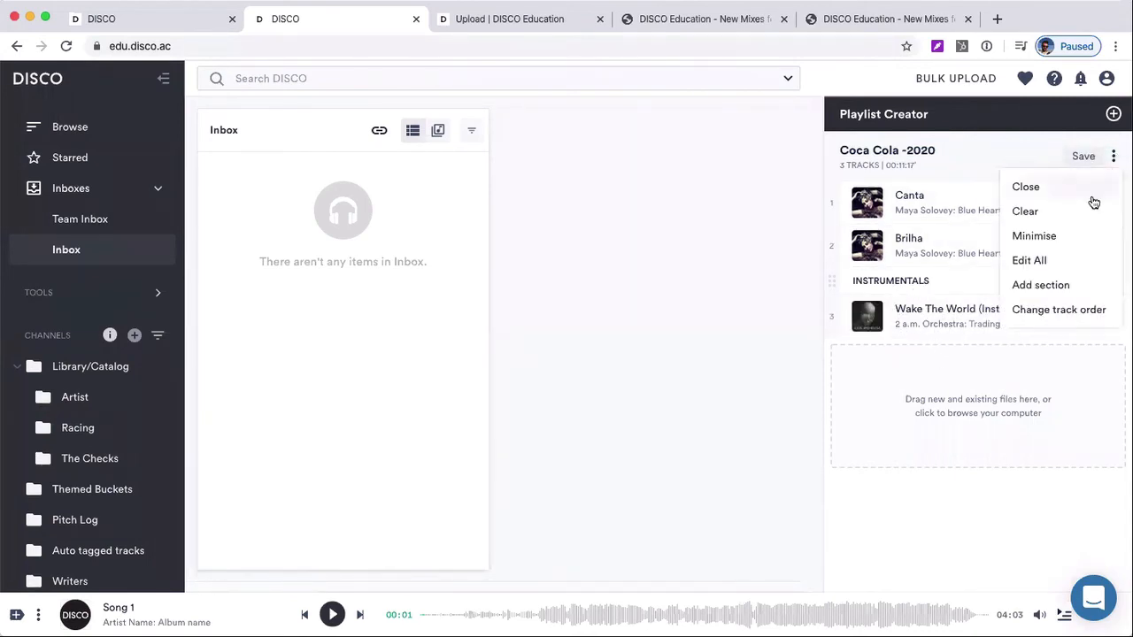
left_click(1065, 285)
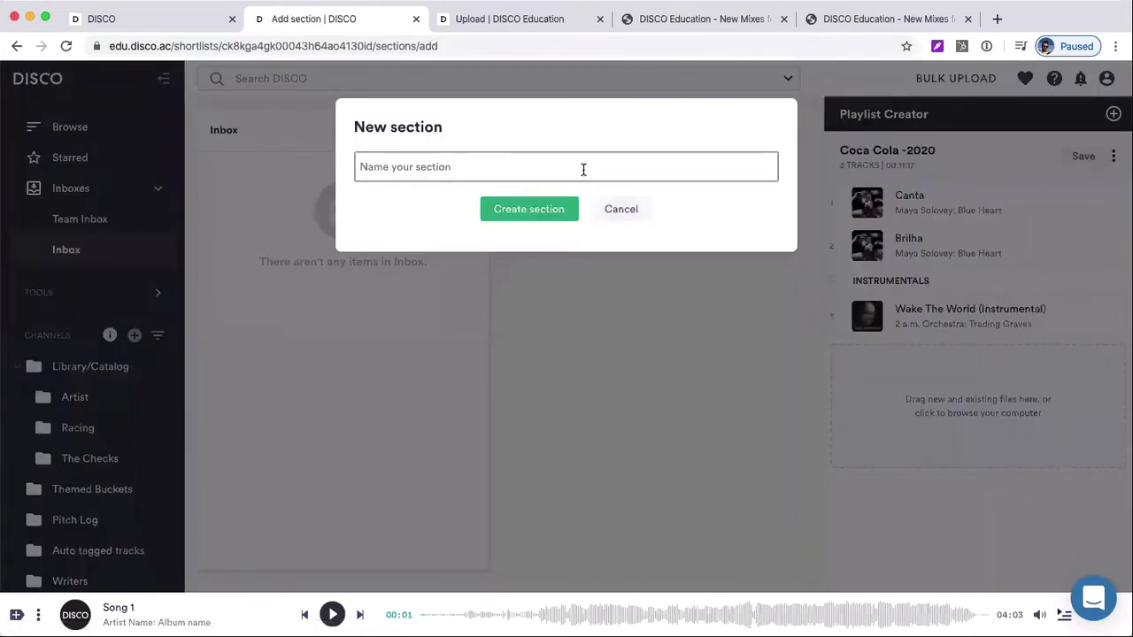
type("Rock")
left_click(512, 207)
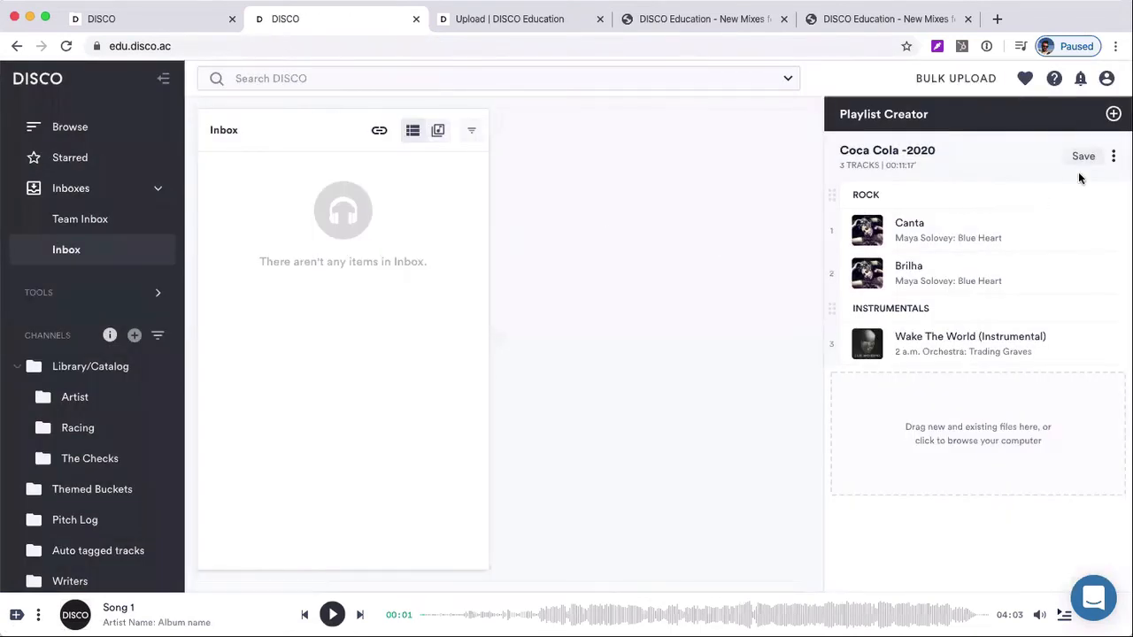
Add a "Hip Hop" section to the playlist and move it between Canta and Brilha
left_click(1113, 156)
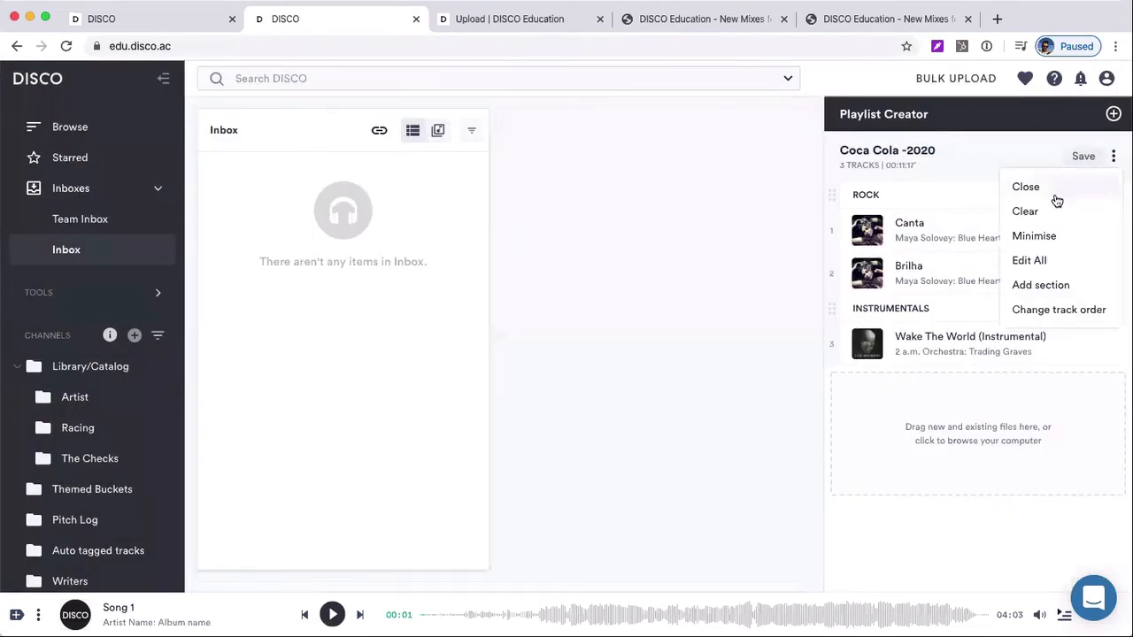
left_click(1040, 285)
type("Hip")
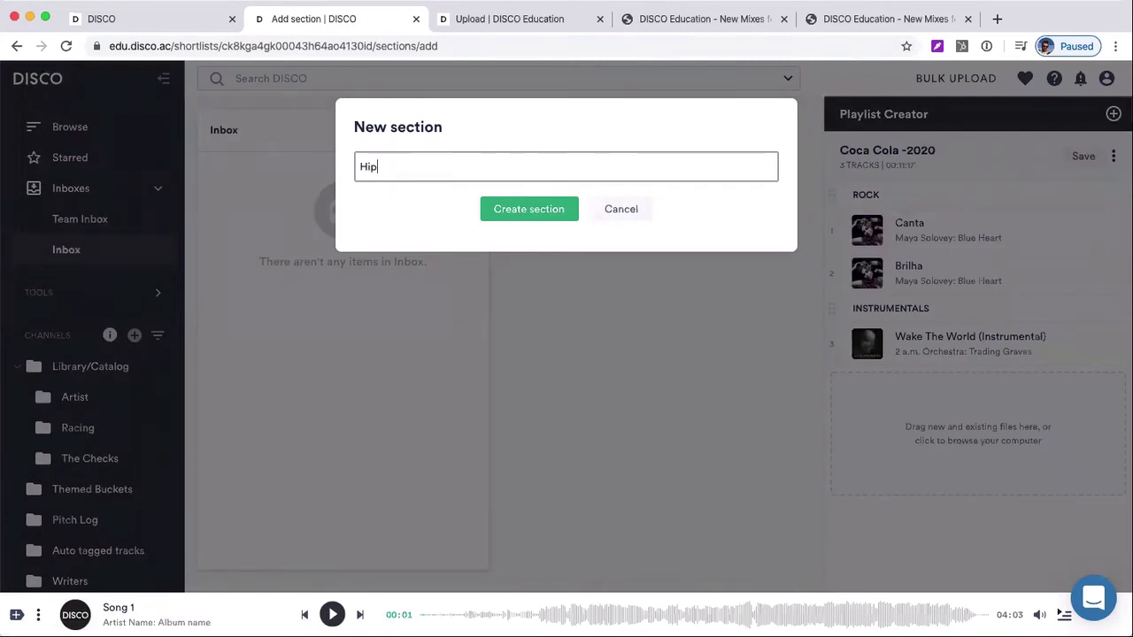
type(" Hop")
left_click(544, 218)
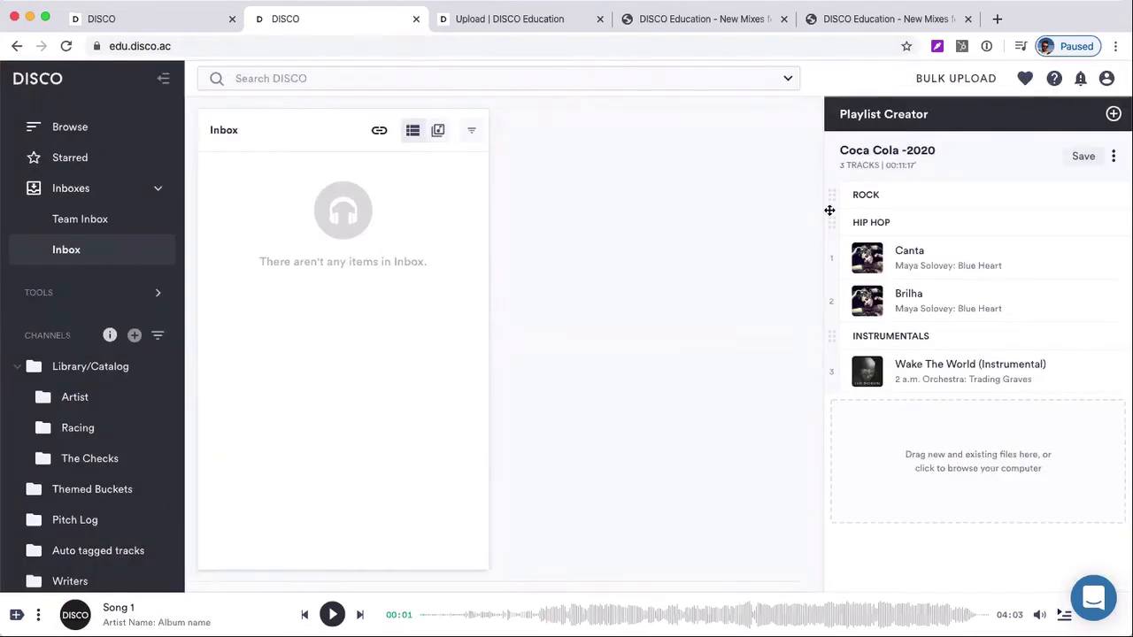
left_click_drag(832, 222, 835, 274)
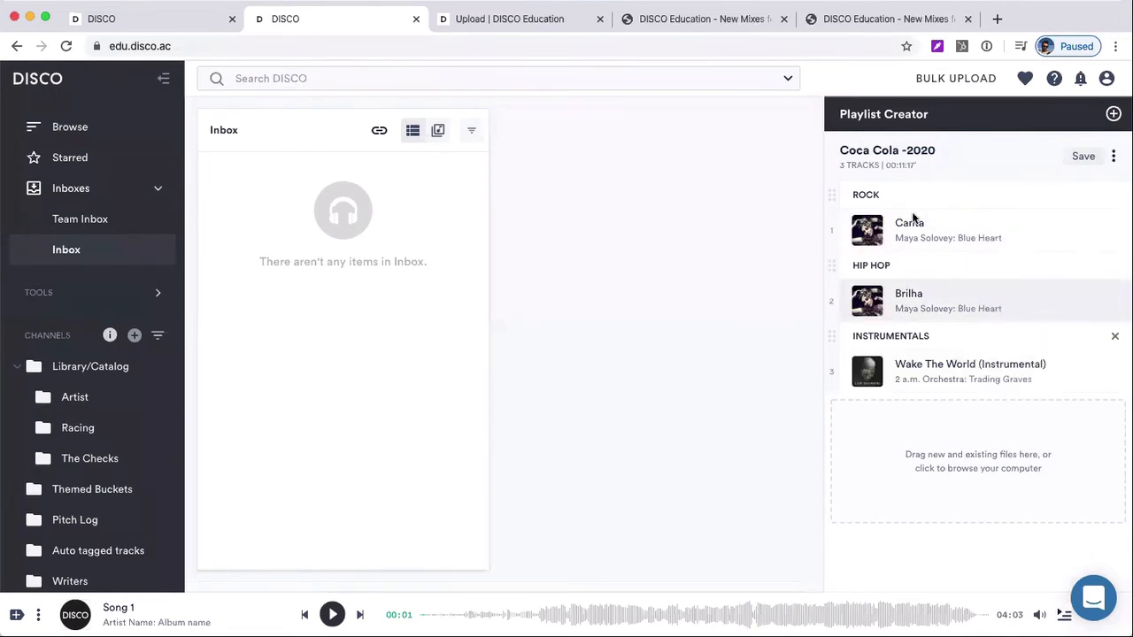
Open the save settings for the Coca Cola -2020 playlist and add it to the Pitch Log channel
left_click(1083, 158)
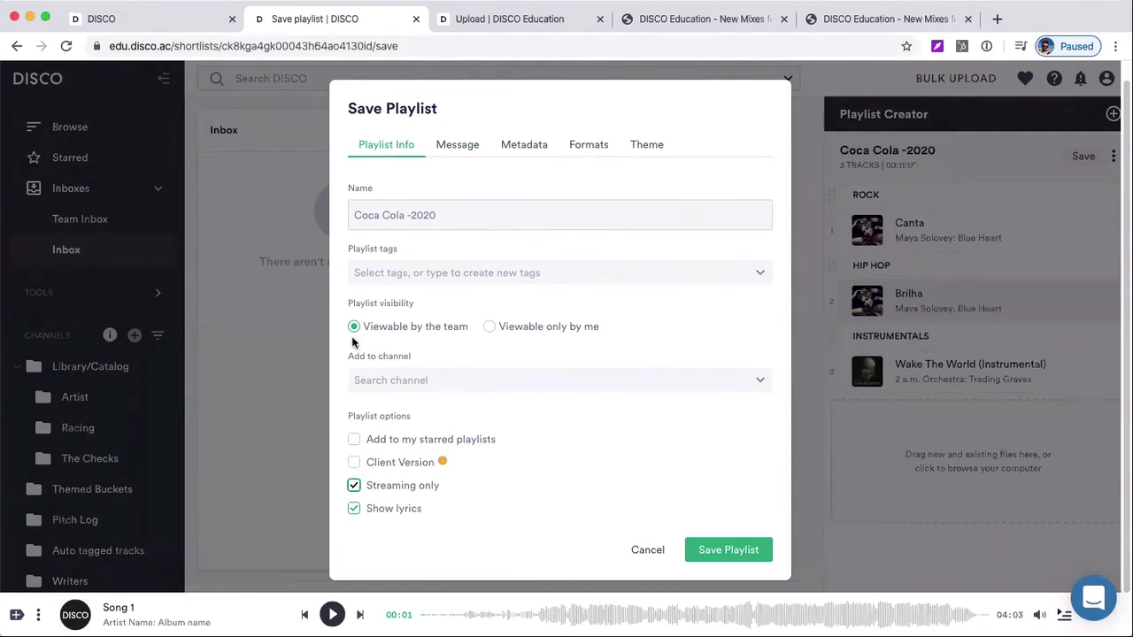
left_click(433, 382)
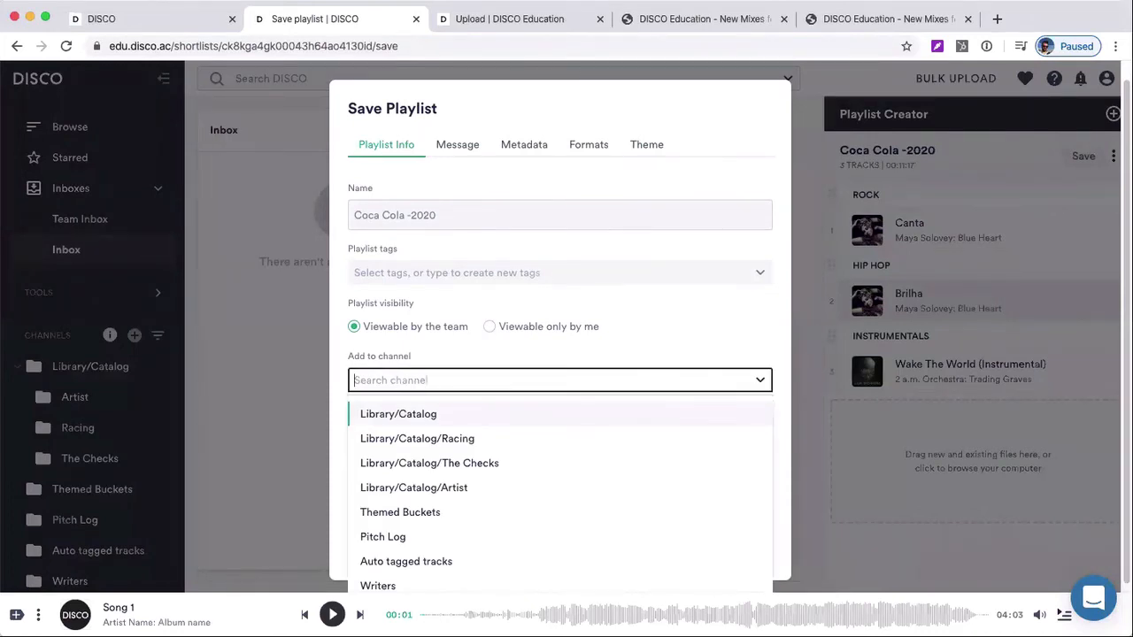
type("pitch")
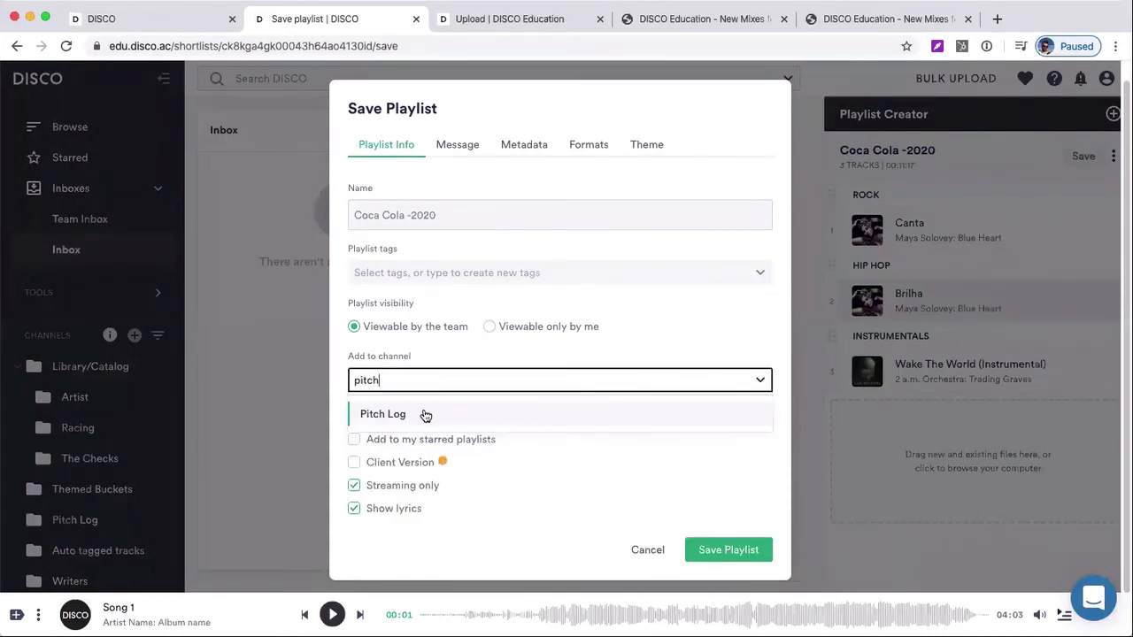
left_click(426, 414)
Search the available channels for "aut" and "check", clearing each search and closing the channel list
left_click(463, 381)
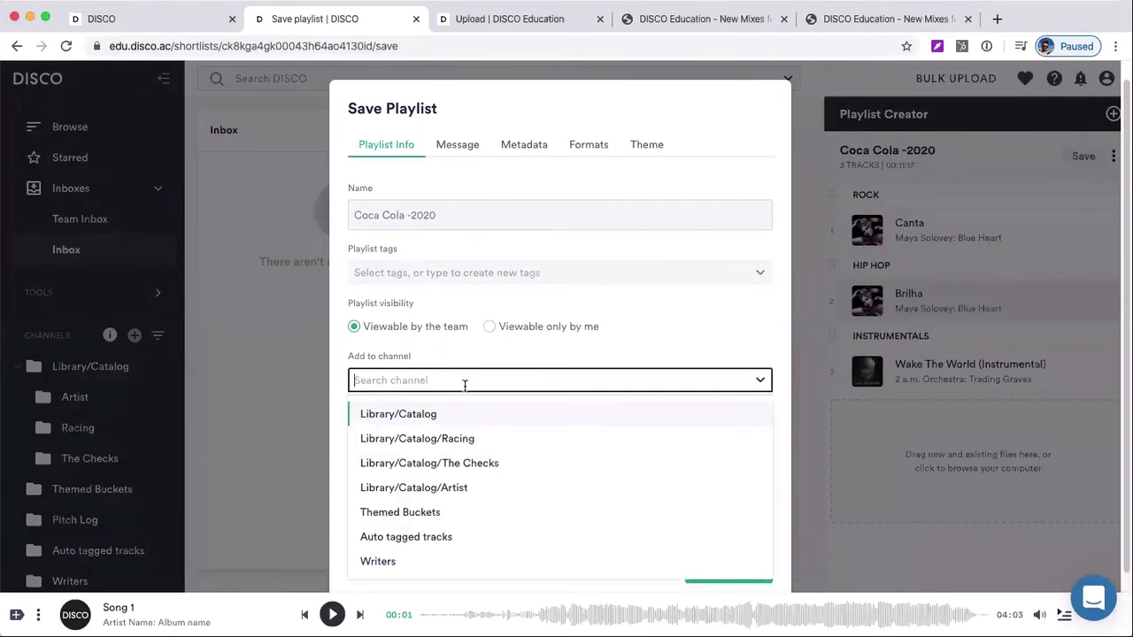
scroll(519, 451, "down", 1)
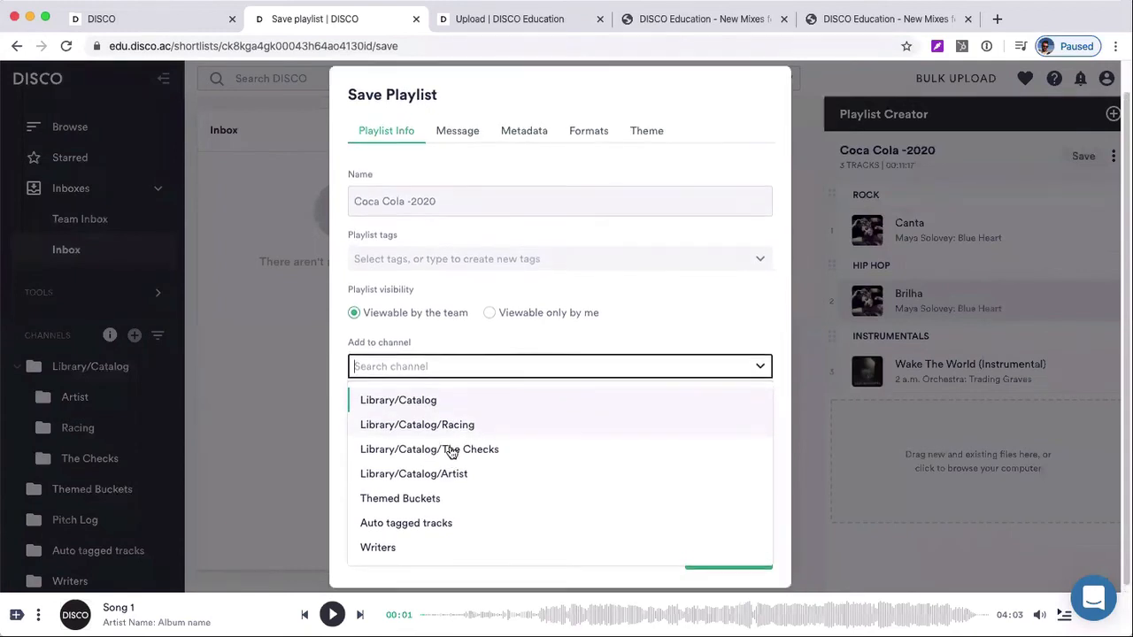
type("aut")
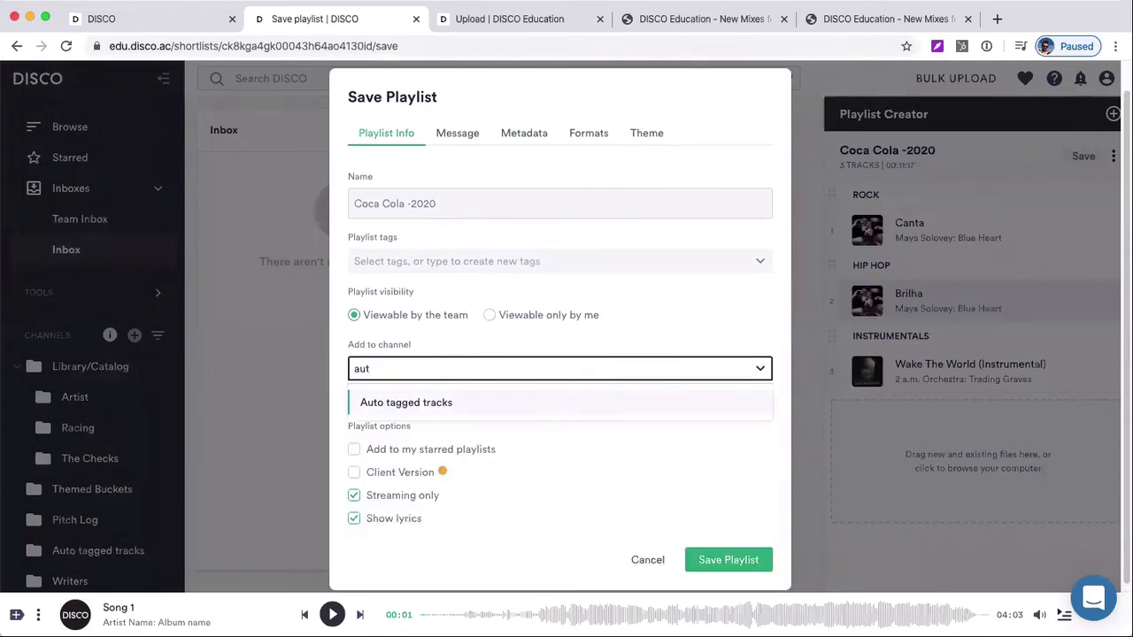
key("BackSpace")
key("BackSpace")
key("BackSpace")
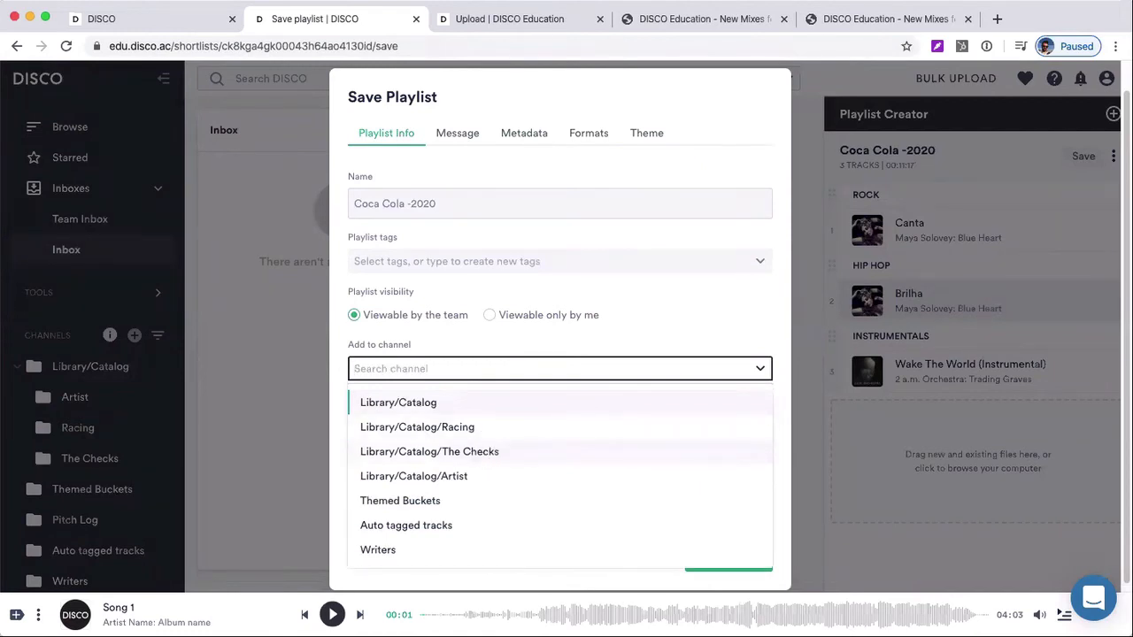
type("check")
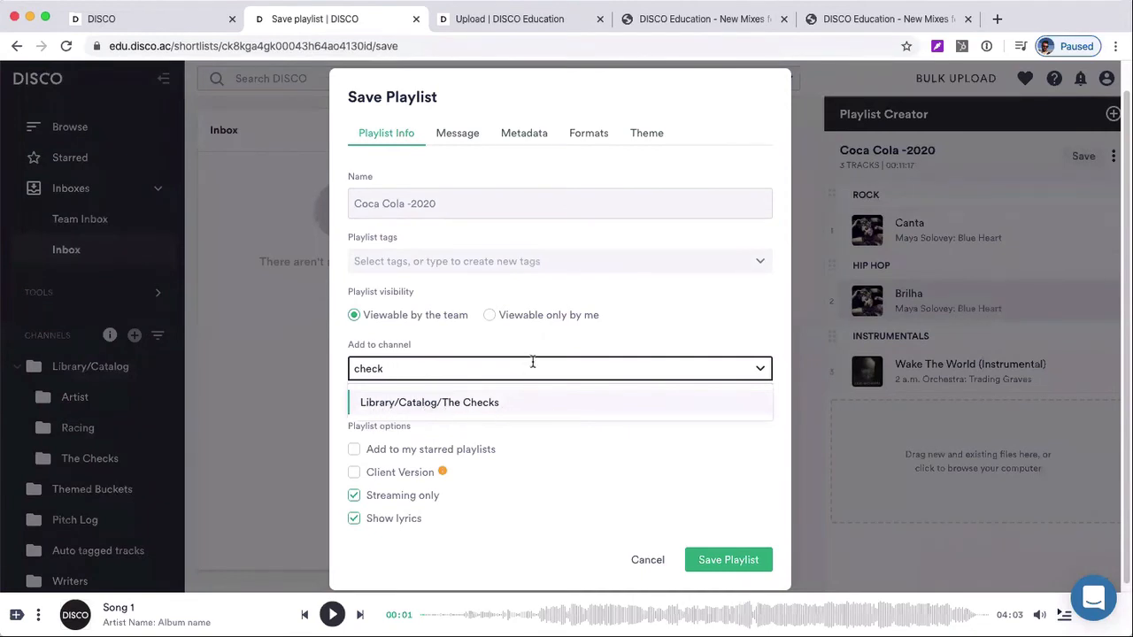
key("BackSpace")
key("BackSpace")
key("BackSpace")
key("BackSpace")
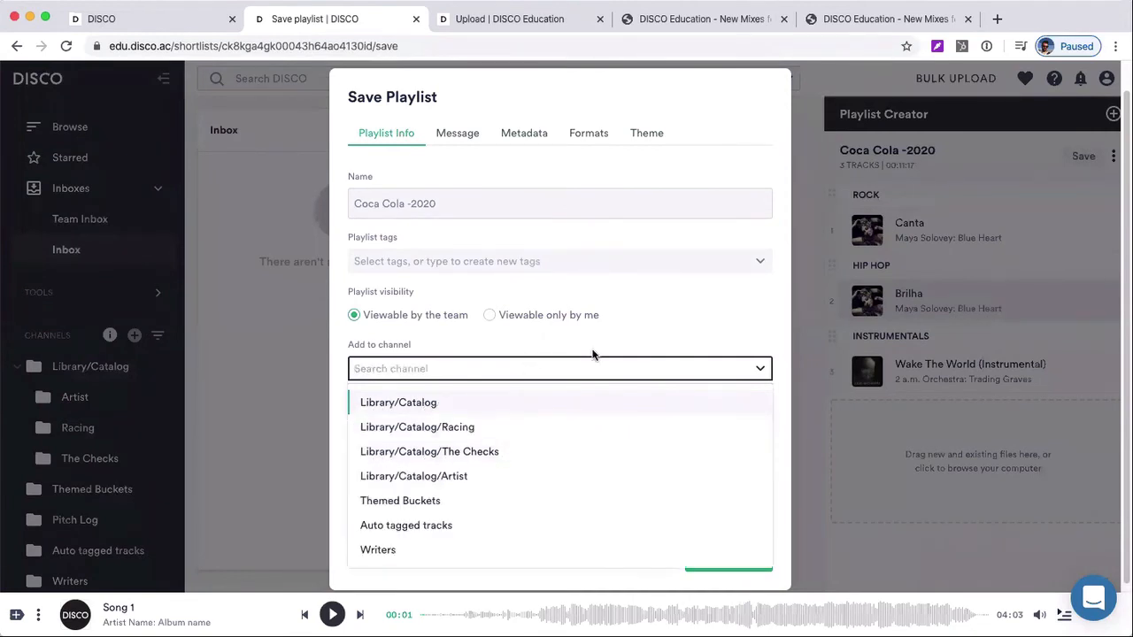
left_click(594, 352)
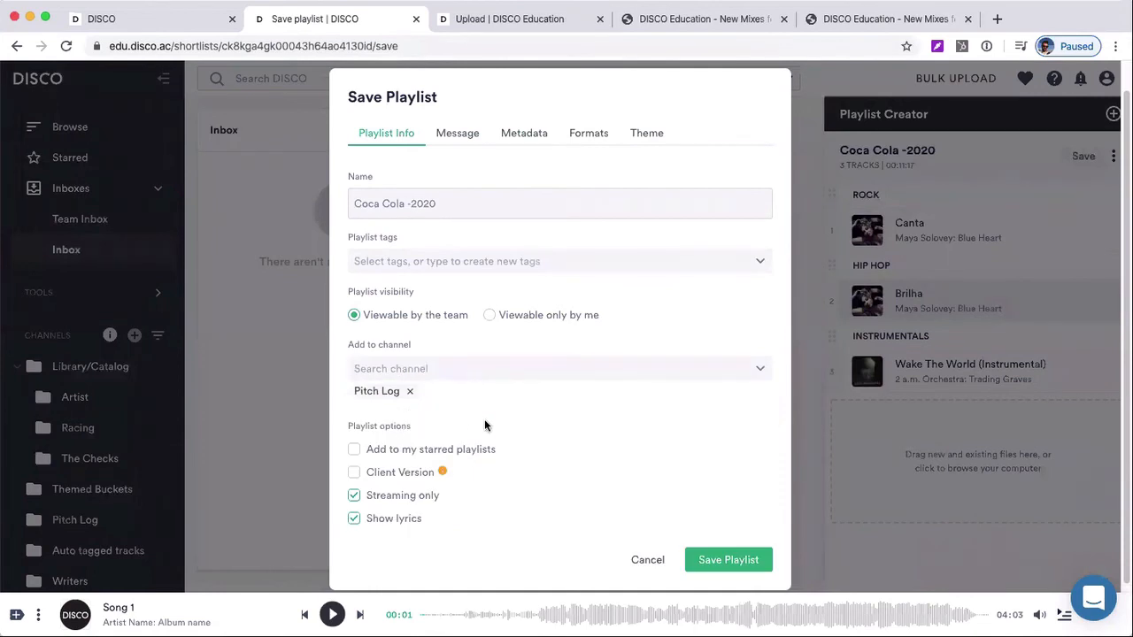
Save the playlist and open its shared page from the generated link
left_click(711, 557)
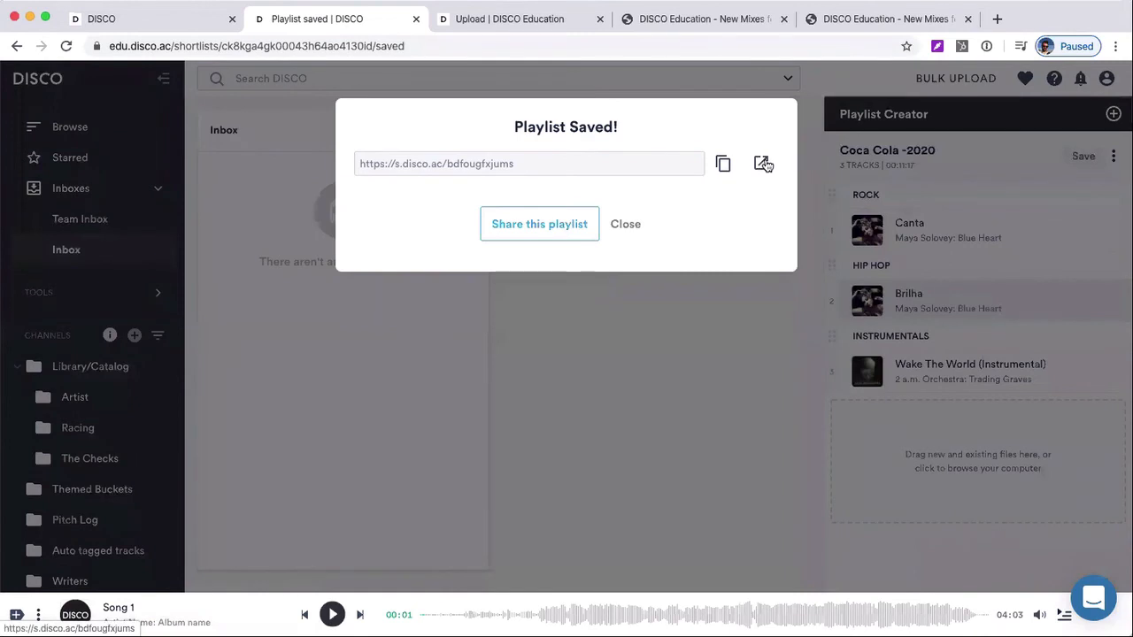
left_click(765, 165)
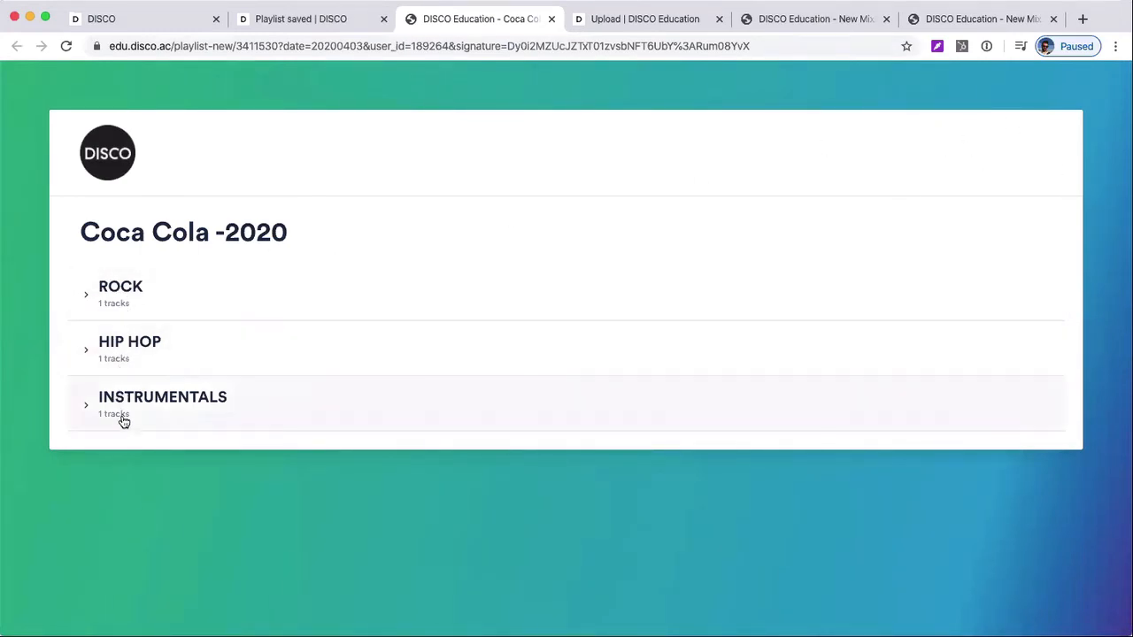
Expand the Rock, Hip Hop and Instrumentals sections on the shared page and play Canta
left_click(114, 301)
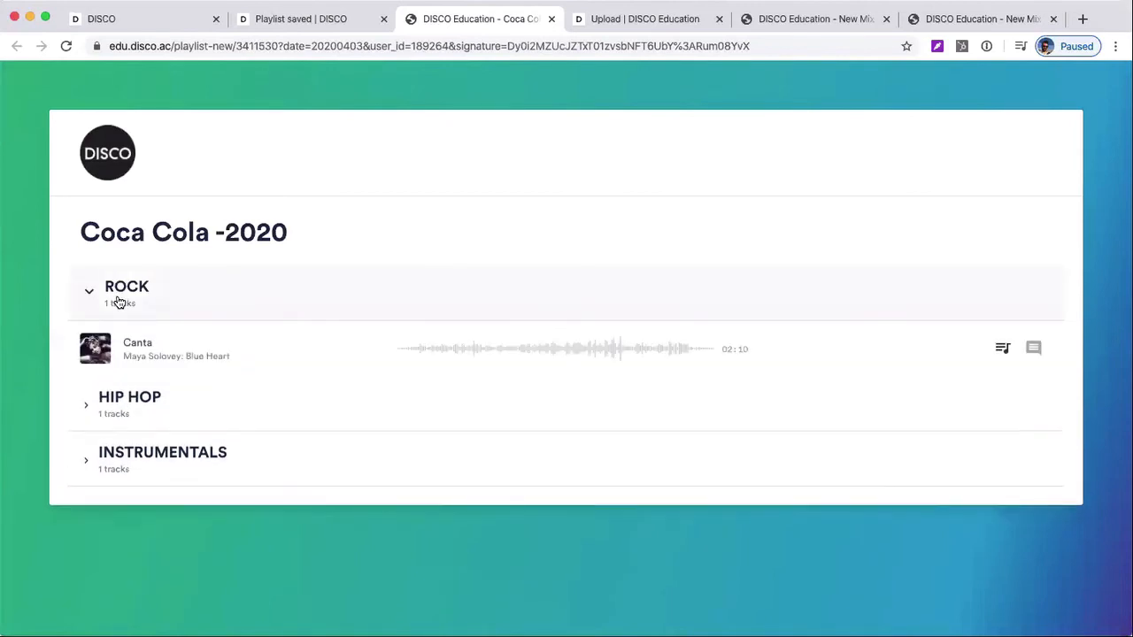
left_click(145, 366)
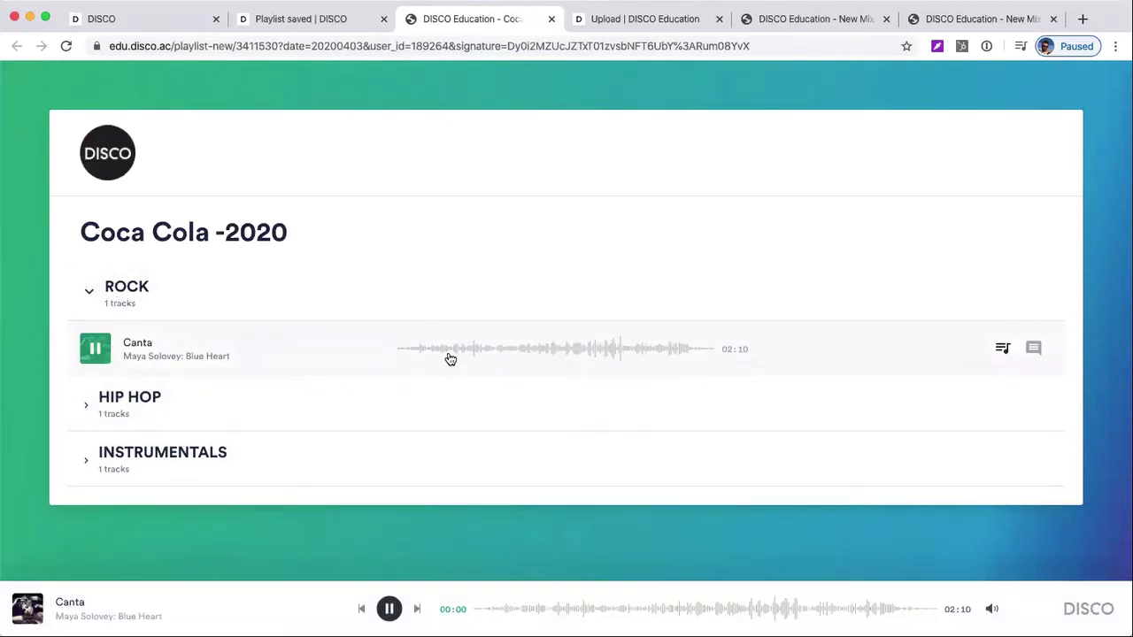
left_click(291, 393)
left_click(291, 516)
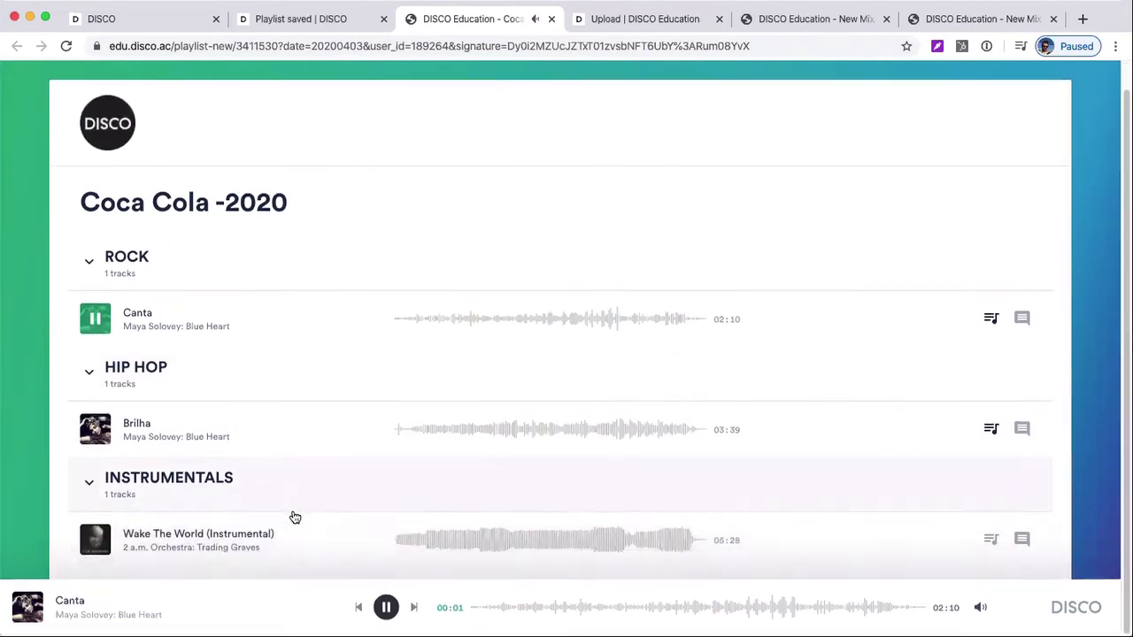
View the lyrics for Canta, close them and pause playback
left_click(990, 320)
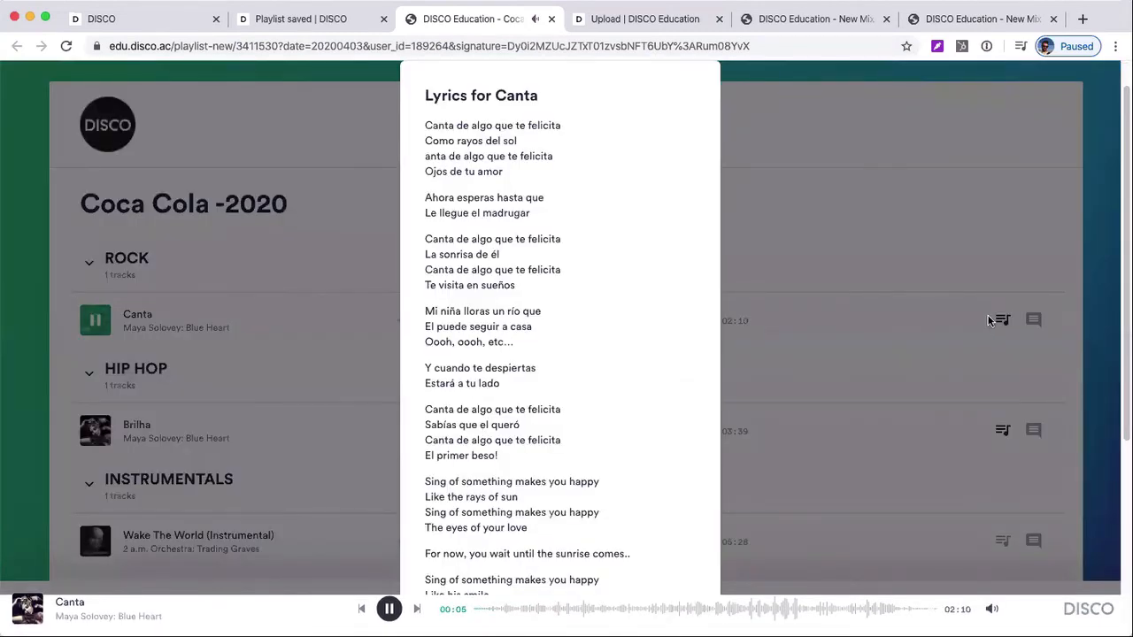
left_click(972, 325)
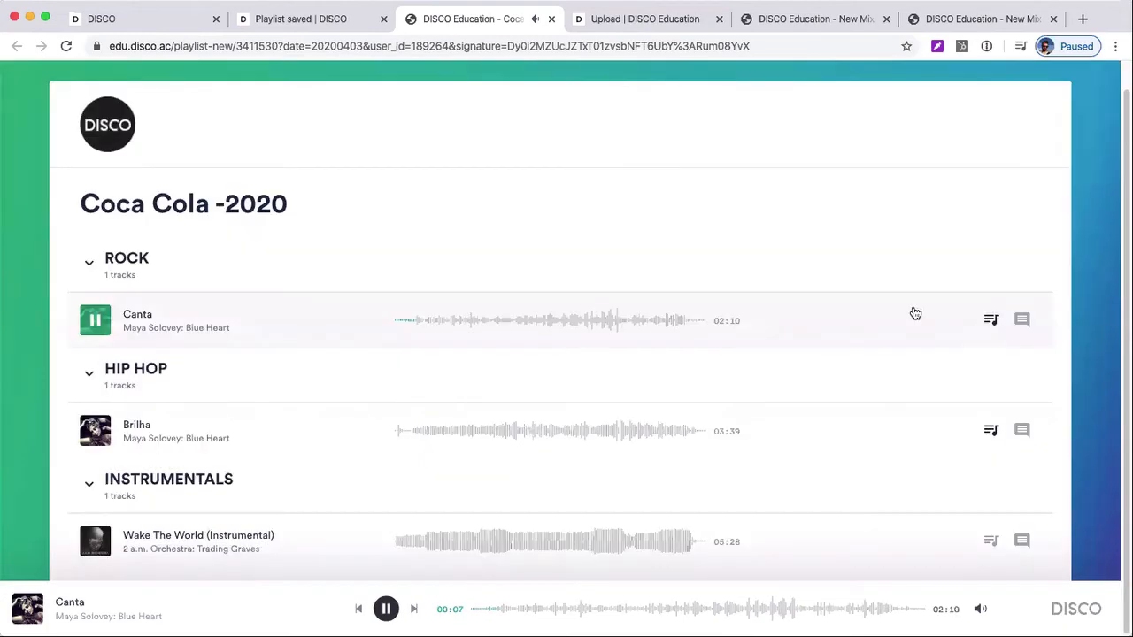
key("space")
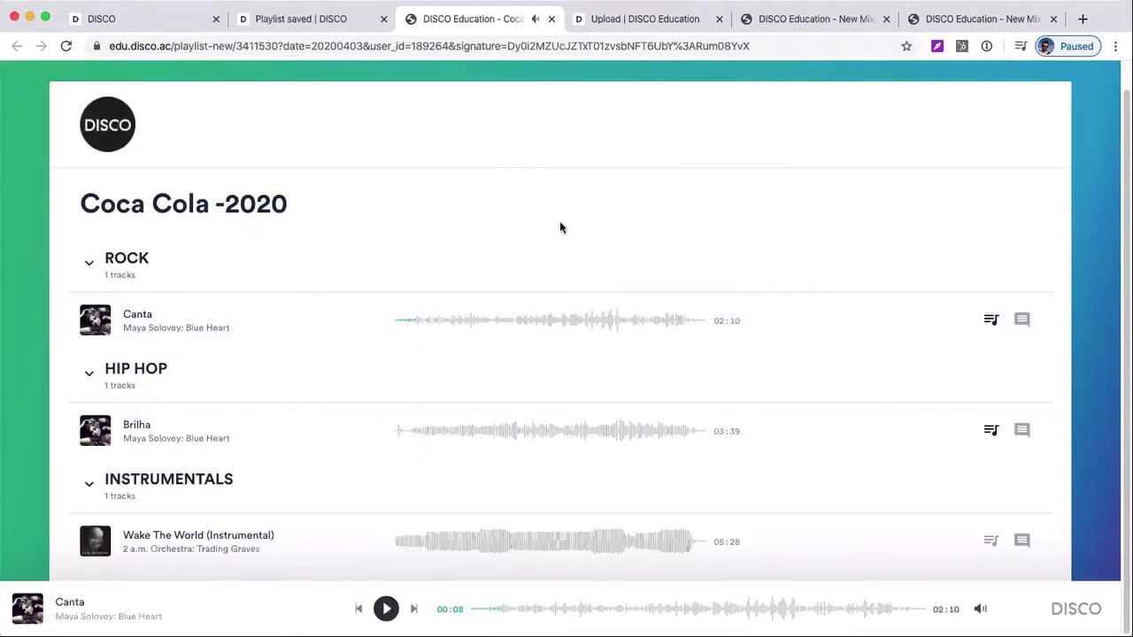
Return to the DISCO page with the saved playlist confirmation and close it
left_click(133, 15)
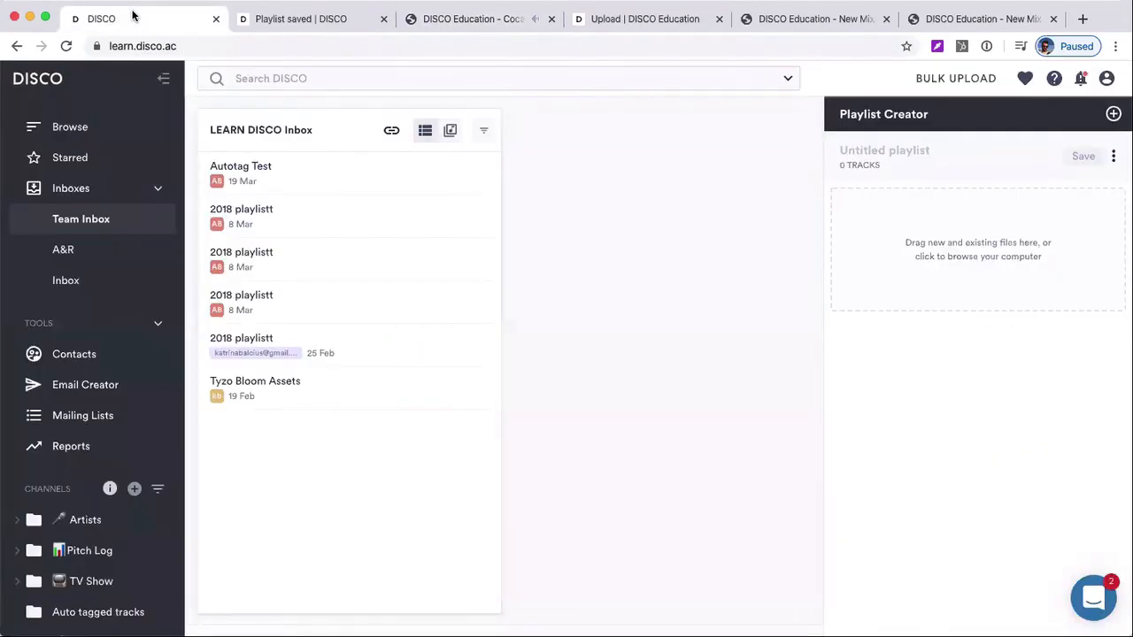
left_click(247, 19)
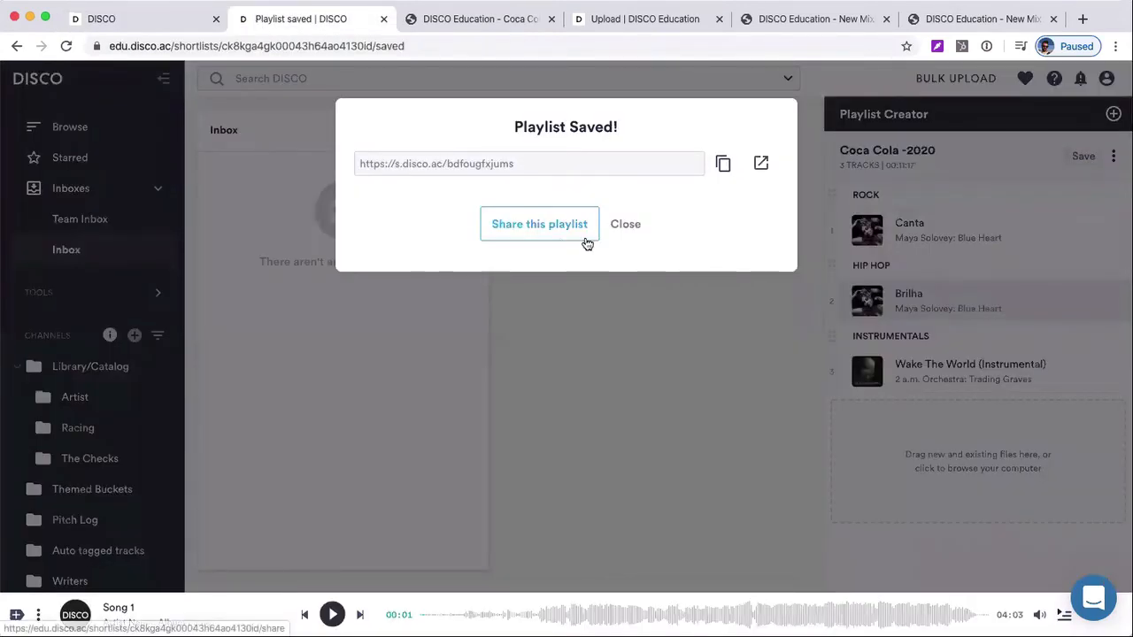
left_click(634, 226)
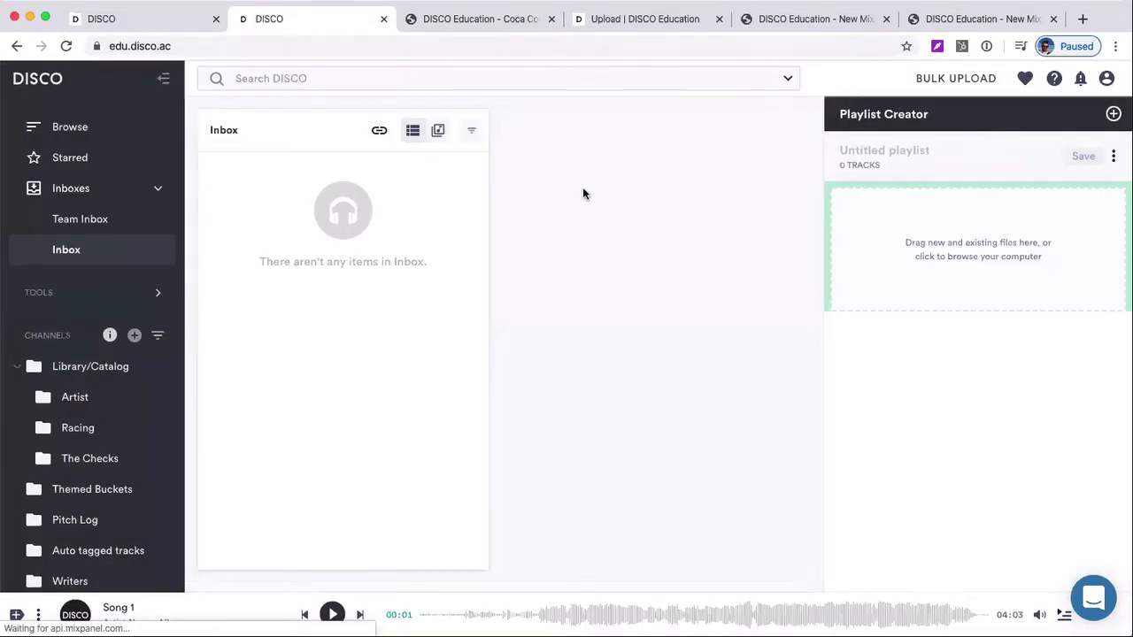
Show all playlists in Browse and collapse Inboxes and the Library/Catalog channel
left_click(158, 132)
left_click(147, 185)
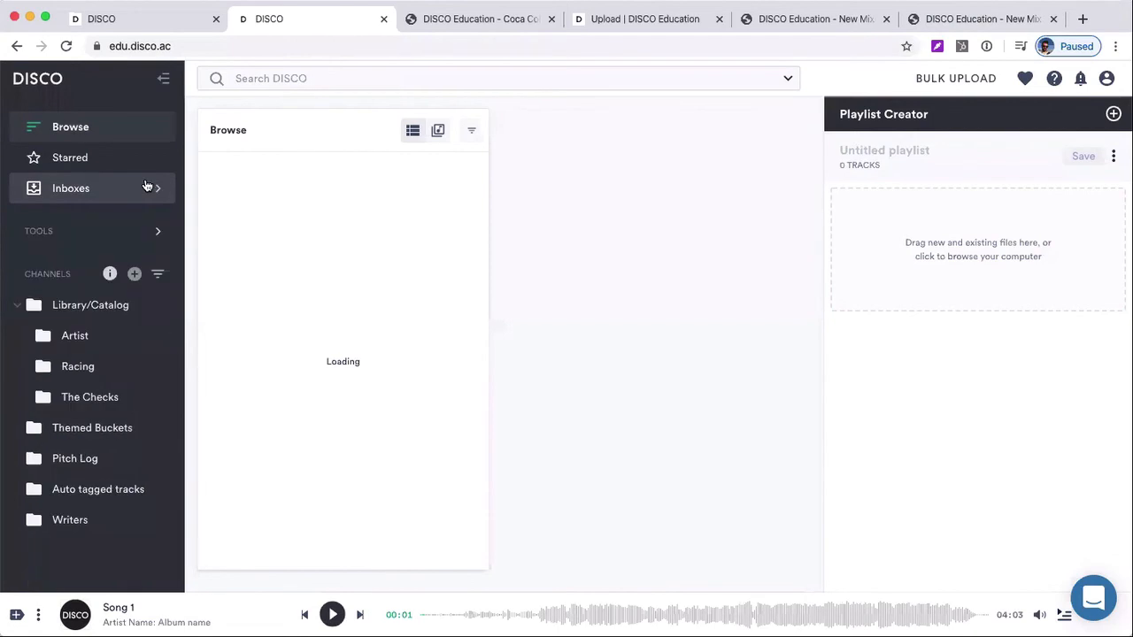
left_click(84, 304)
left_click(103, 126)
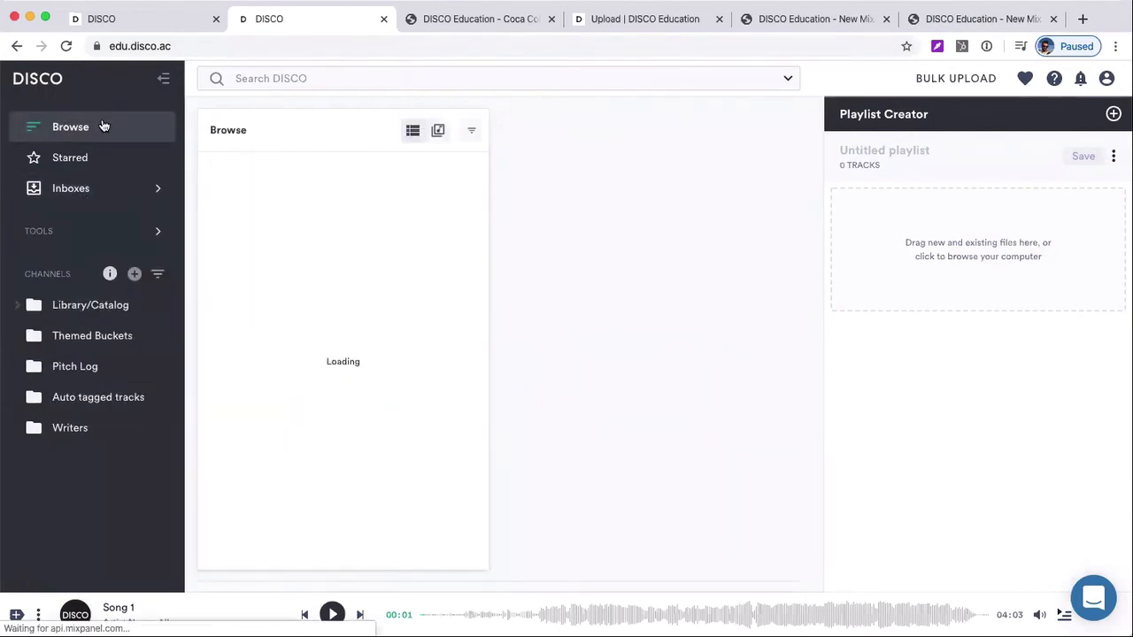
left_click(104, 127)
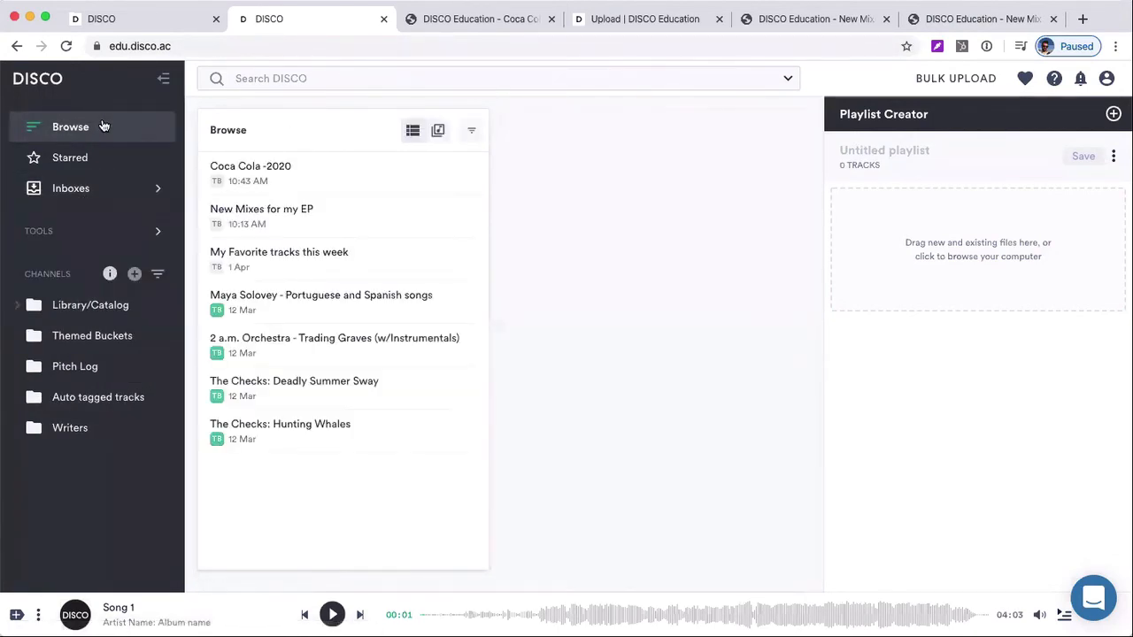
Open the Coca Cola -2020 playlist from Browse and load it into the Playlist Creator for editing
left_click(298, 169)
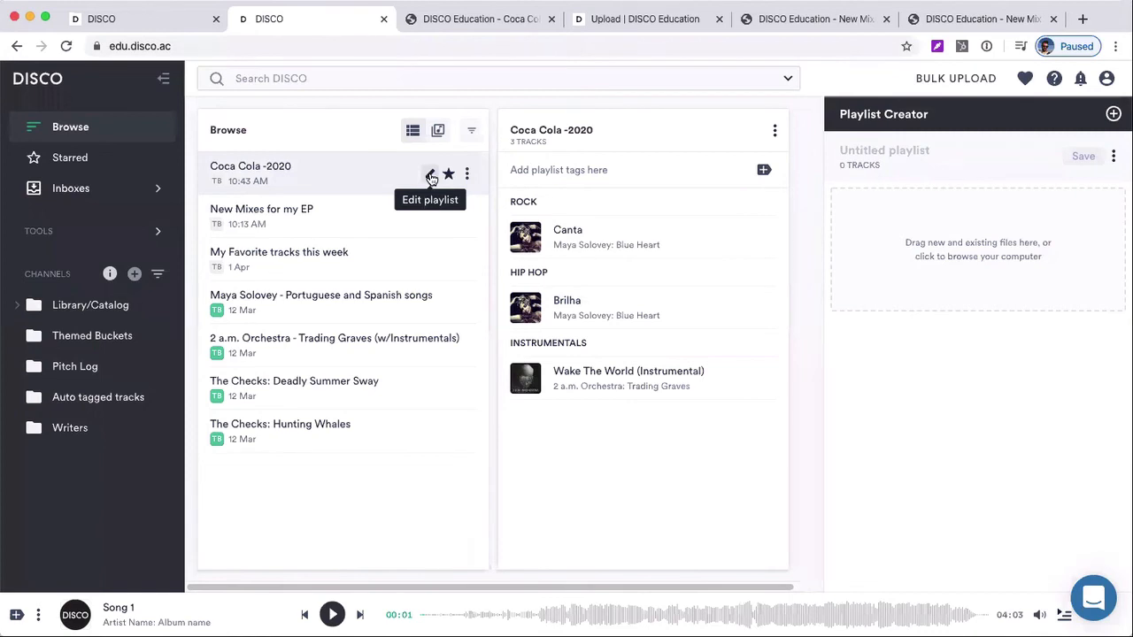
left_click(470, 174)
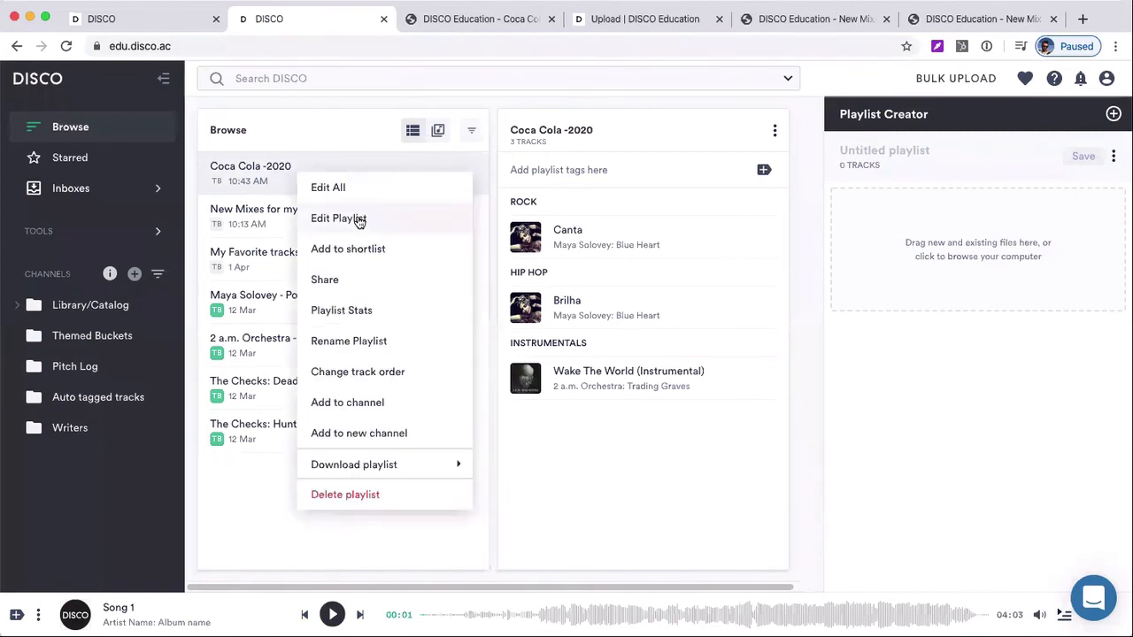
left_click(371, 155)
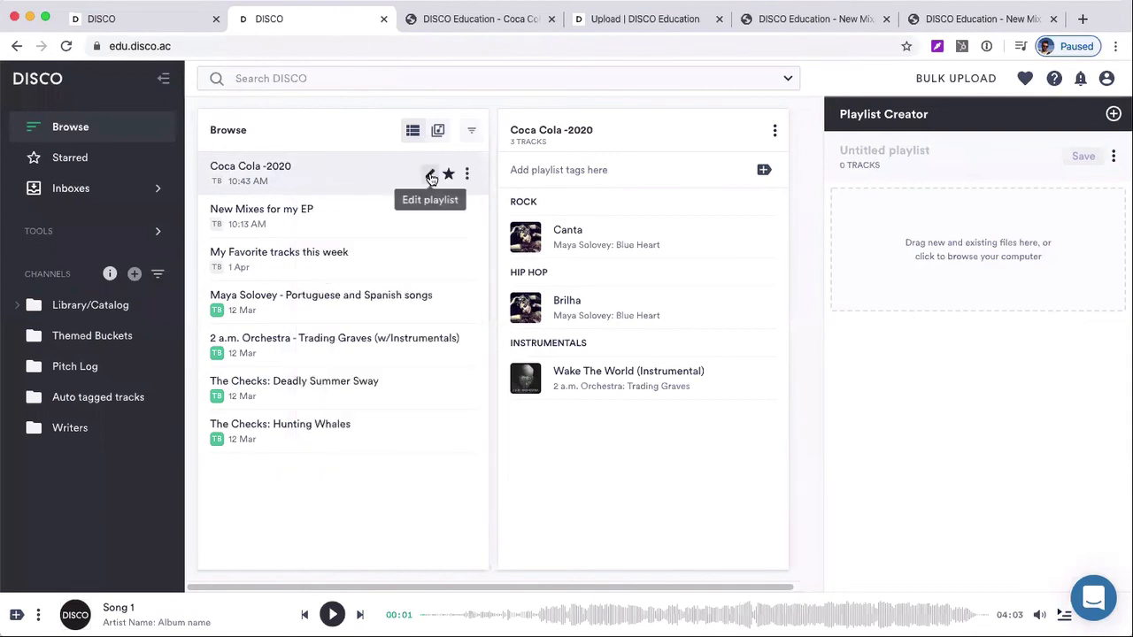
left_click(430, 176)
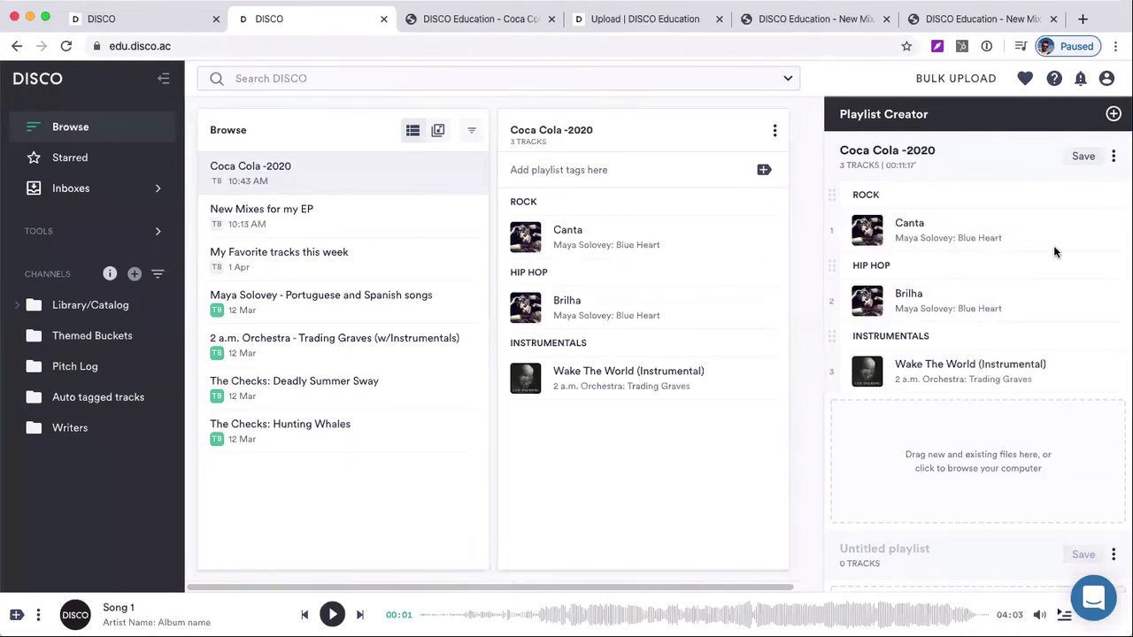
Remove the track Brilha and the Hip Hop and Rock section headings from the playlist being edited
left_click(1067, 303)
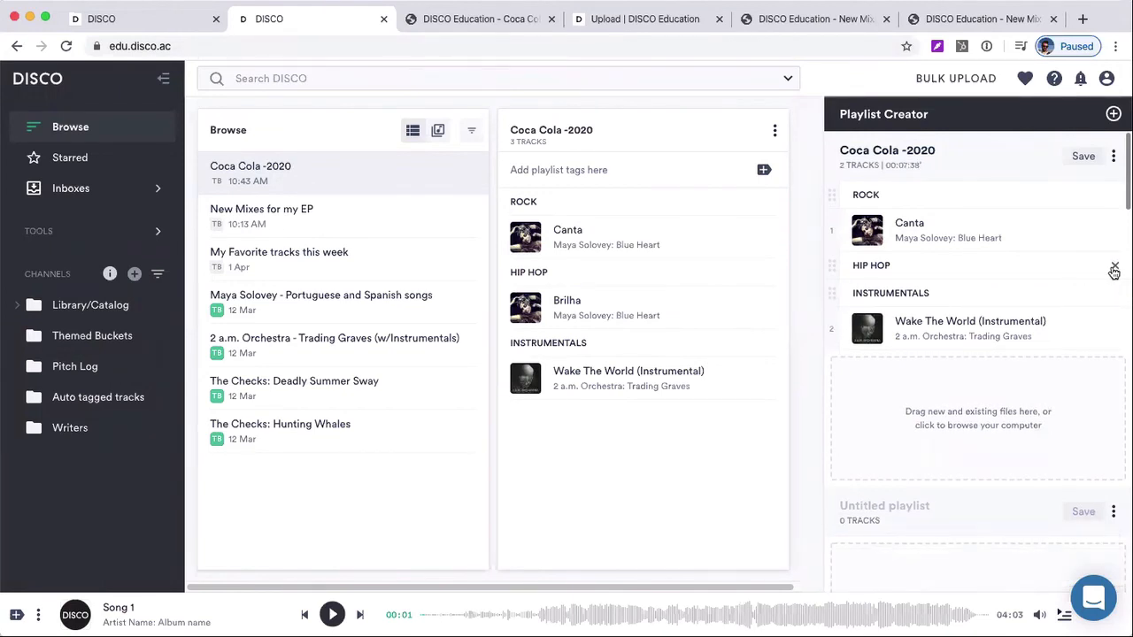
left_click(1114, 268)
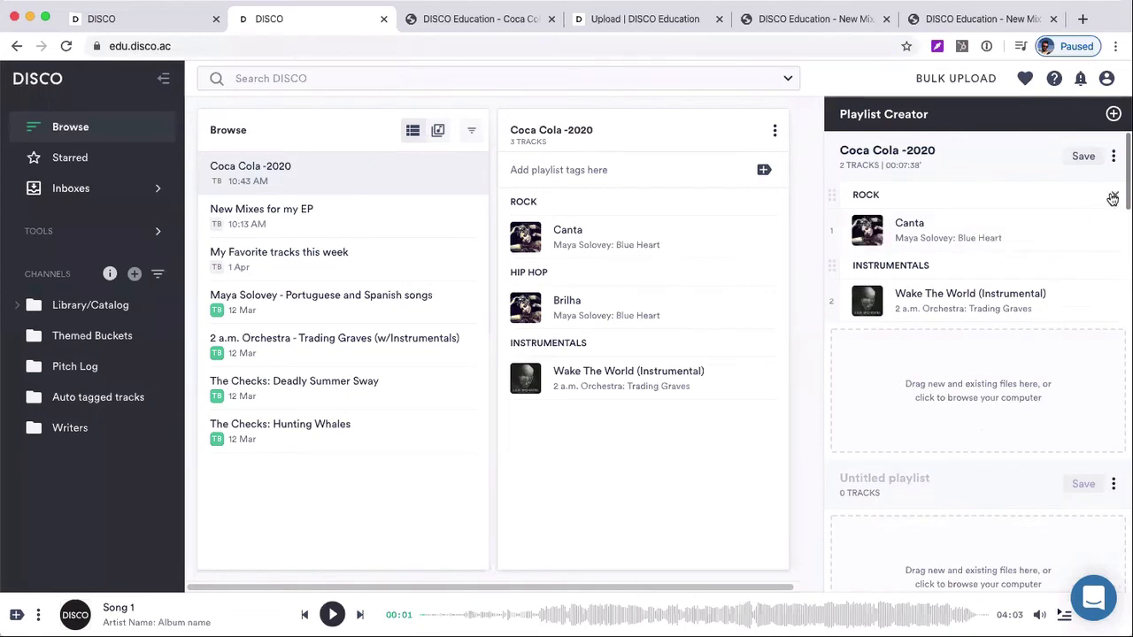
left_click(1113, 197)
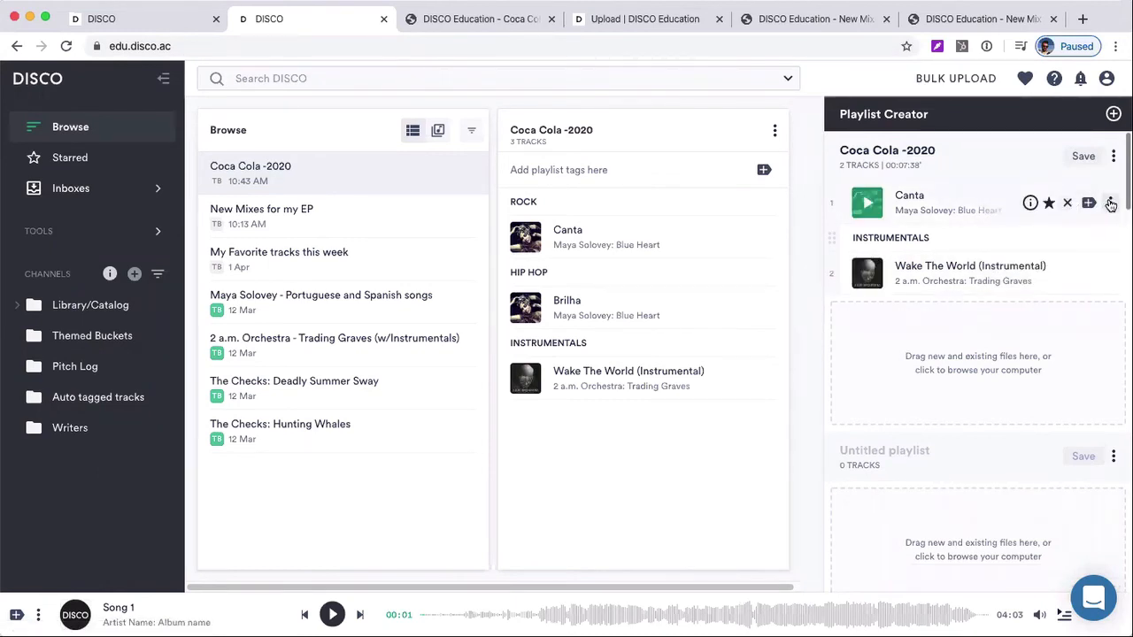
left_click(1107, 205)
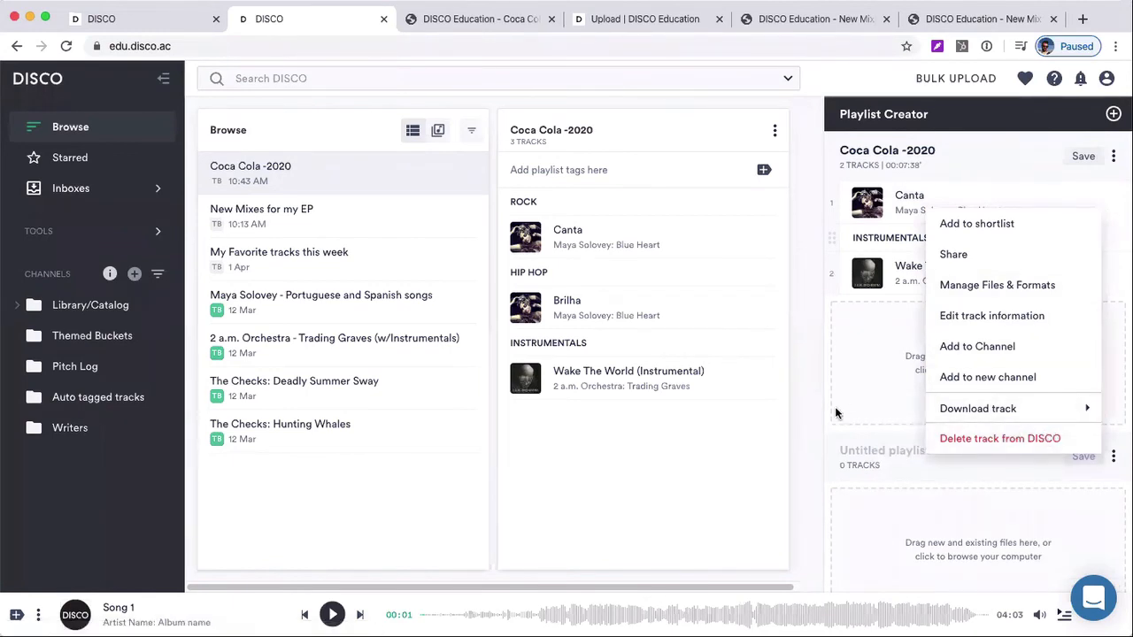
left_click(816, 390)
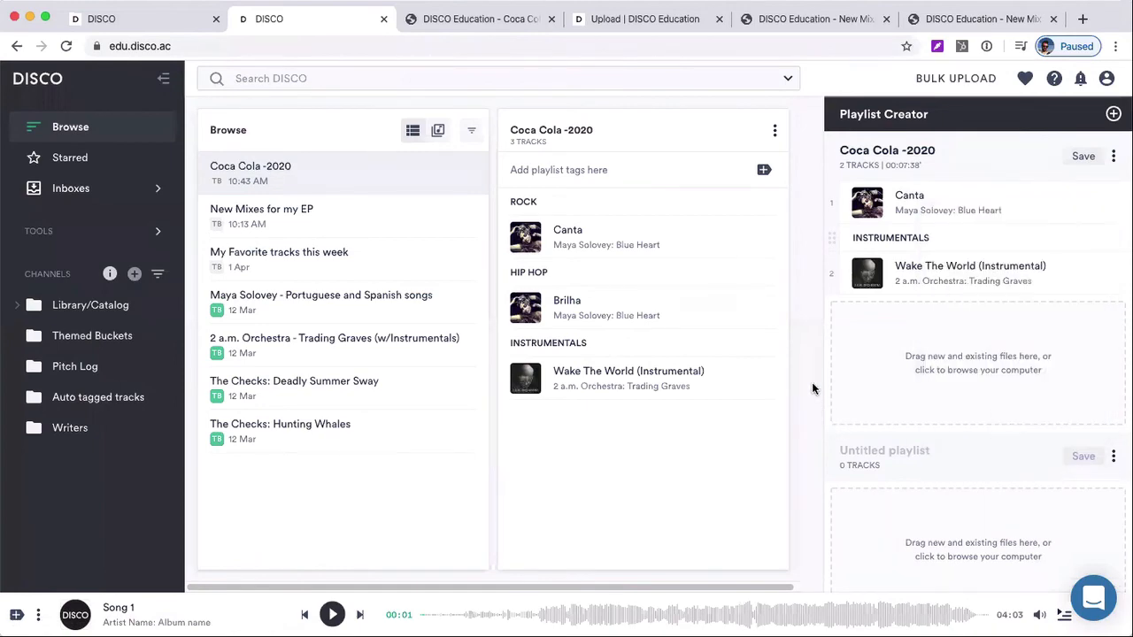
Turn off Streaming only for the edited Coca Cola -2020 playlist and save the changes
left_click(1089, 157)
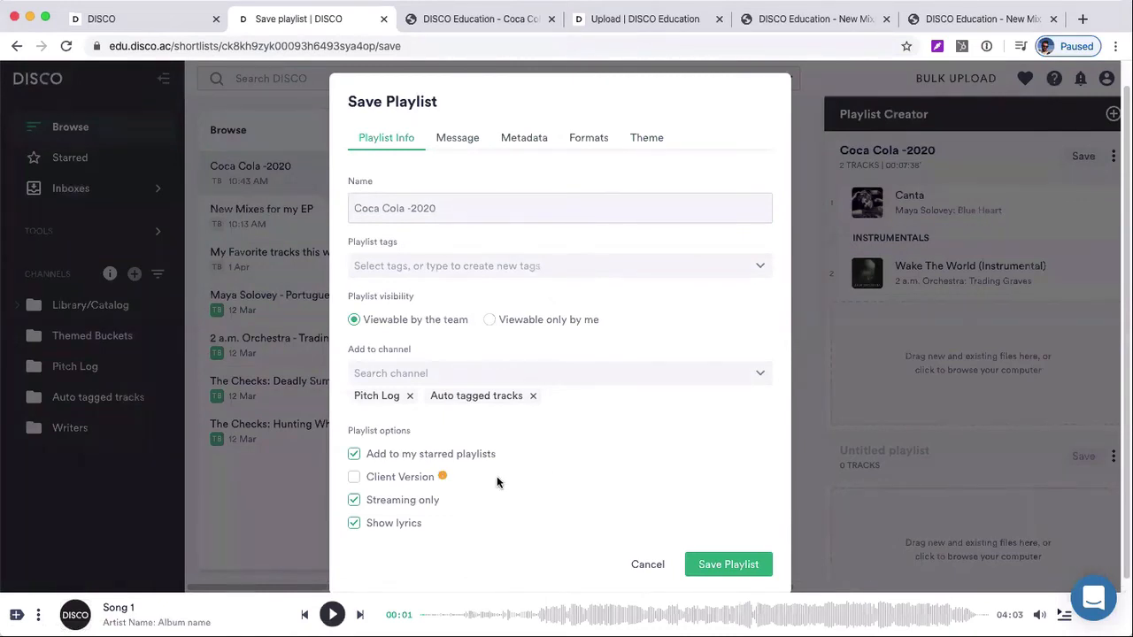
left_click(358, 501)
left_click(704, 560)
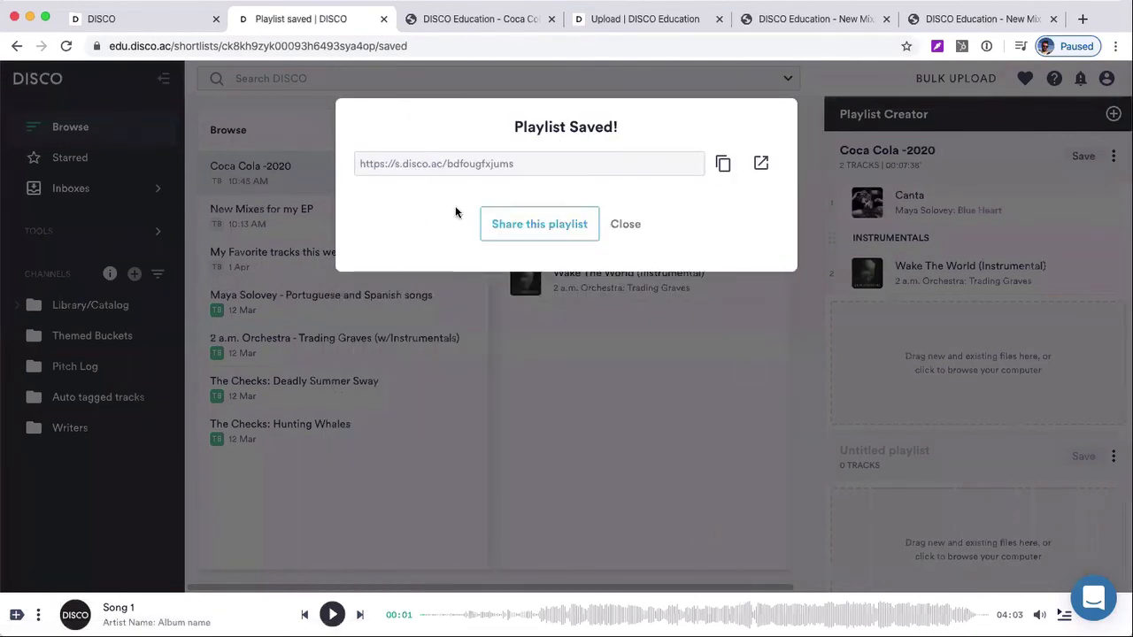
Reload the shared Coca Cola -2020 playlist page and expand its Instrumentals section to check the edited version
left_click(962, 25)
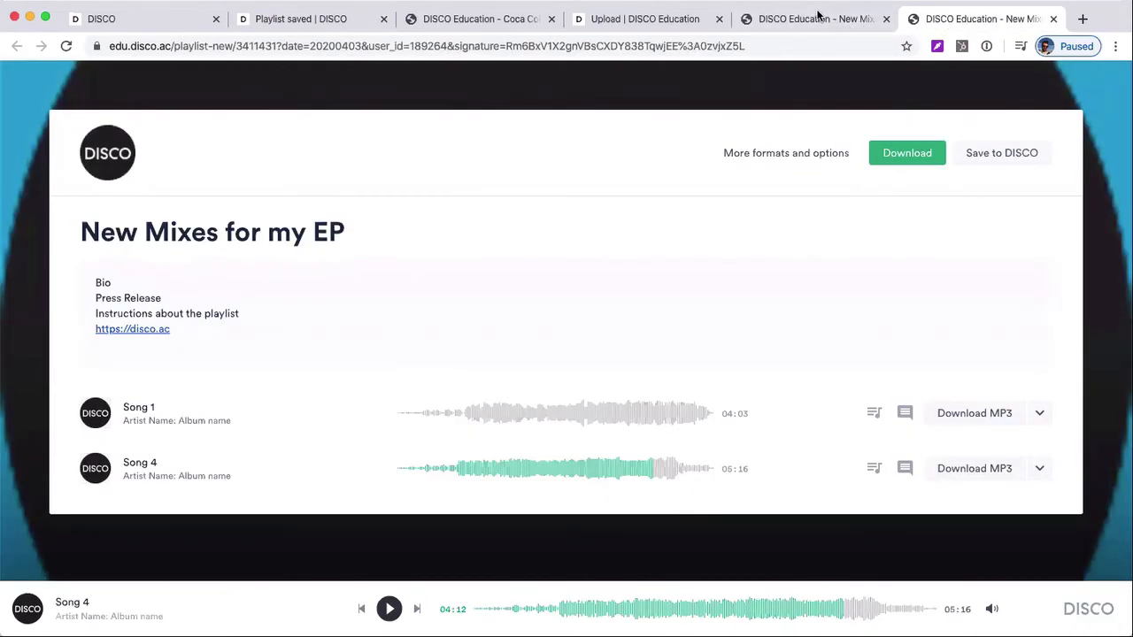
left_click(453, 19)
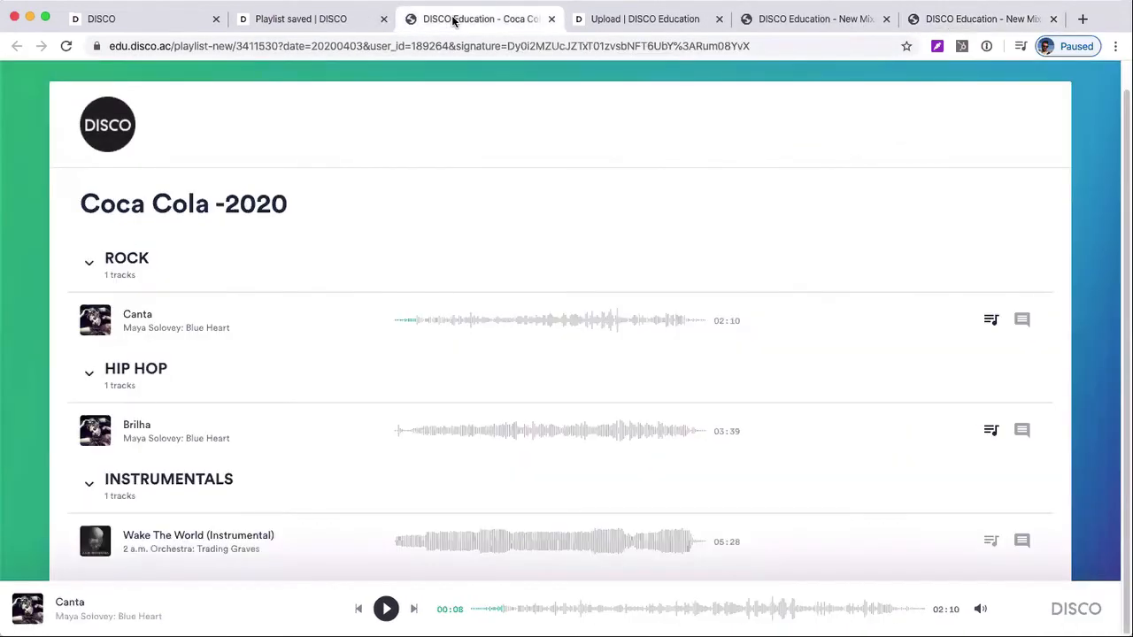
left_click(520, 46)
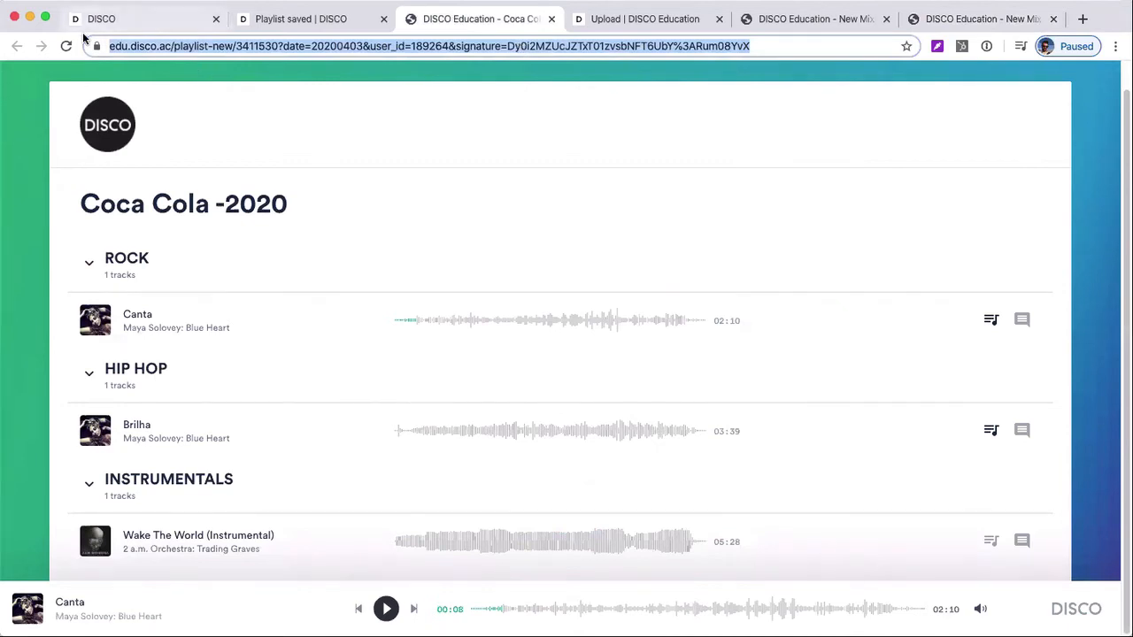
key("Return")
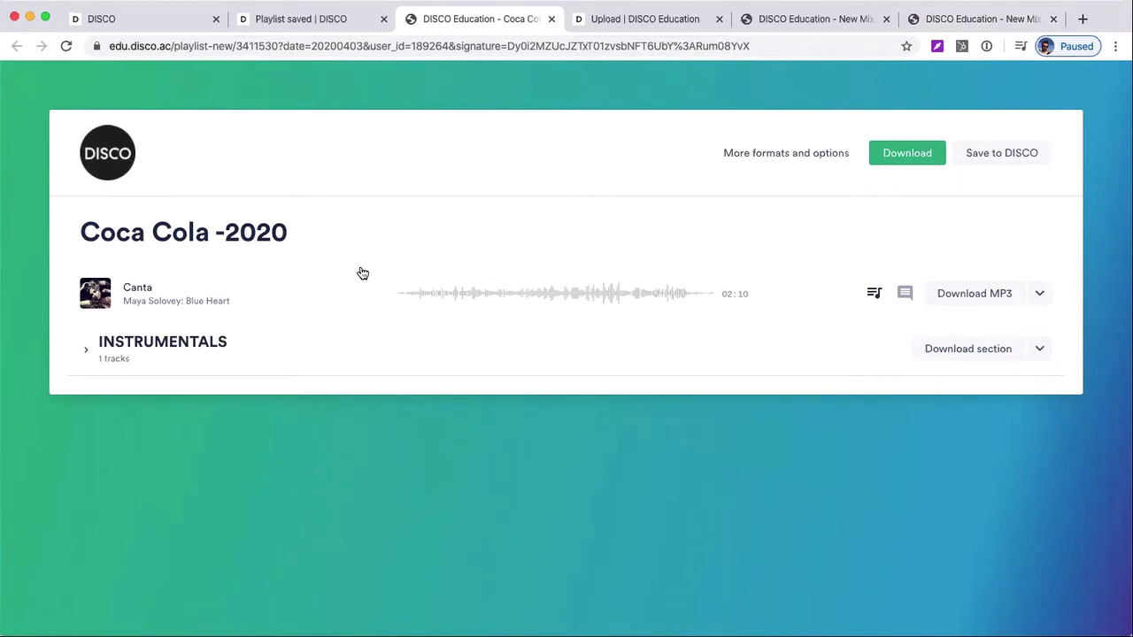
left_click(187, 344)
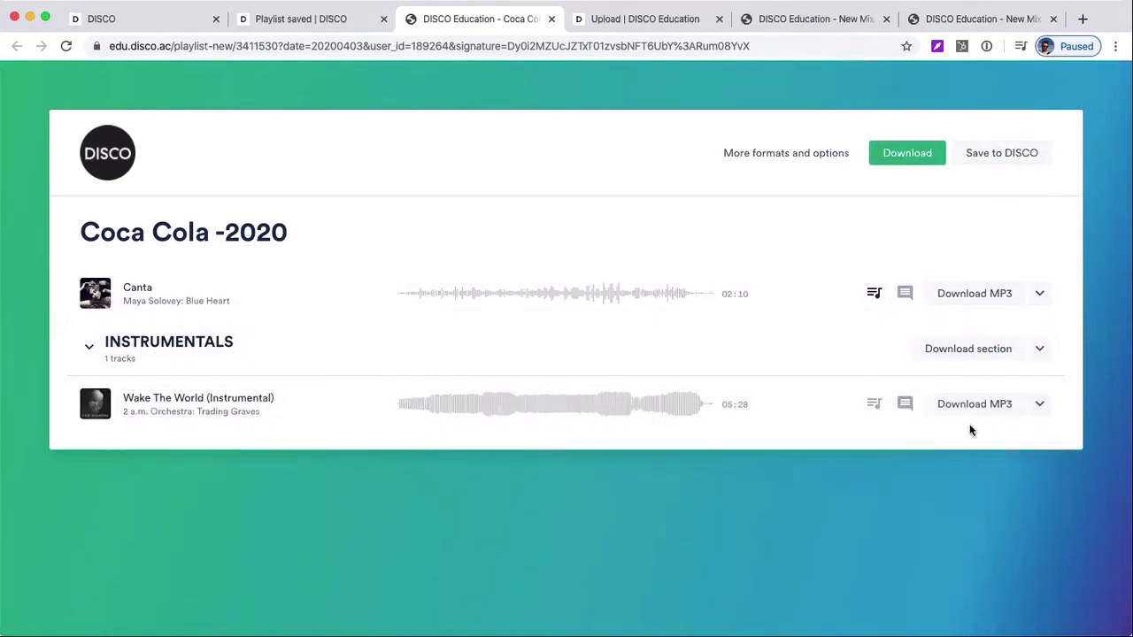
Return to the DISCO Education library, dismiss the saved-playlist notice by showing Browse, and leave Inboxes collapsed
left_click(142, 19)
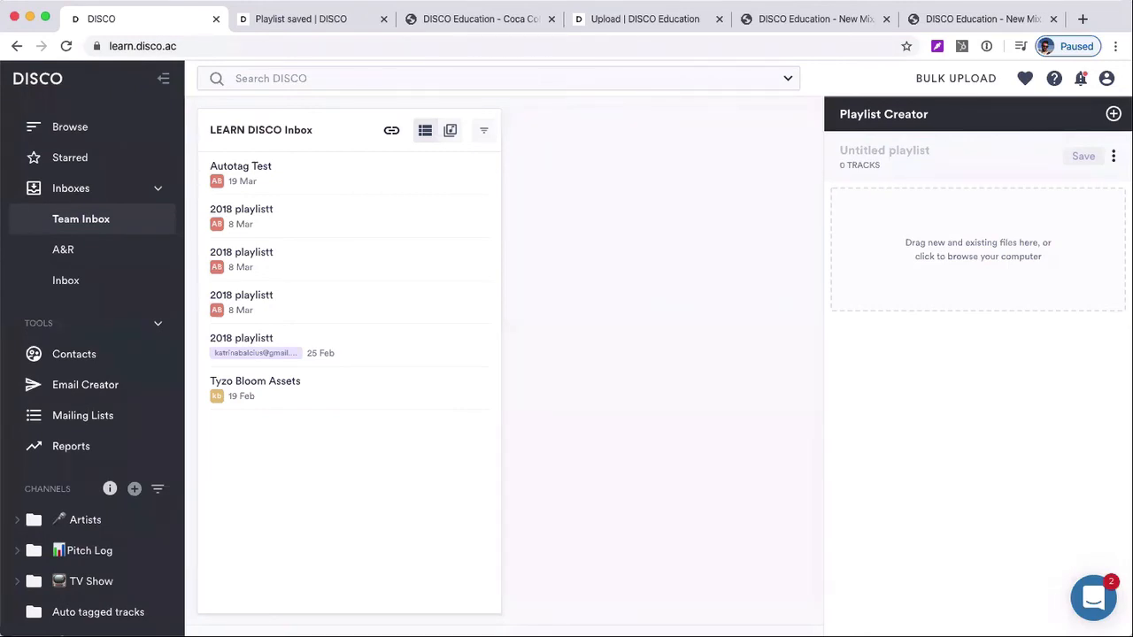
left_click(305, 17)
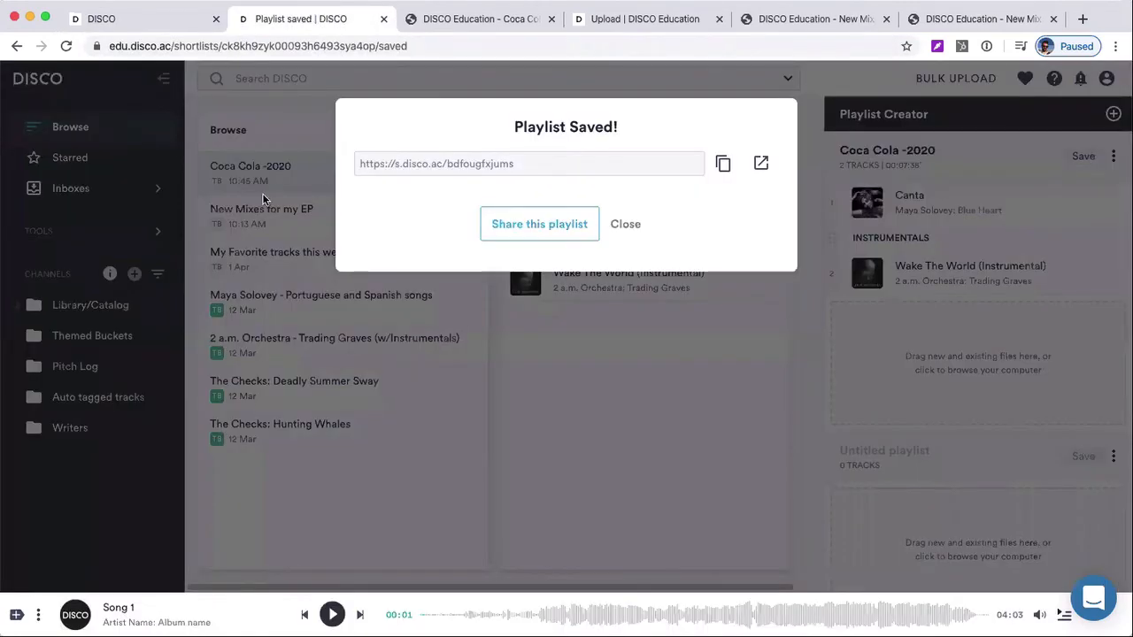
left_click(78, 126)
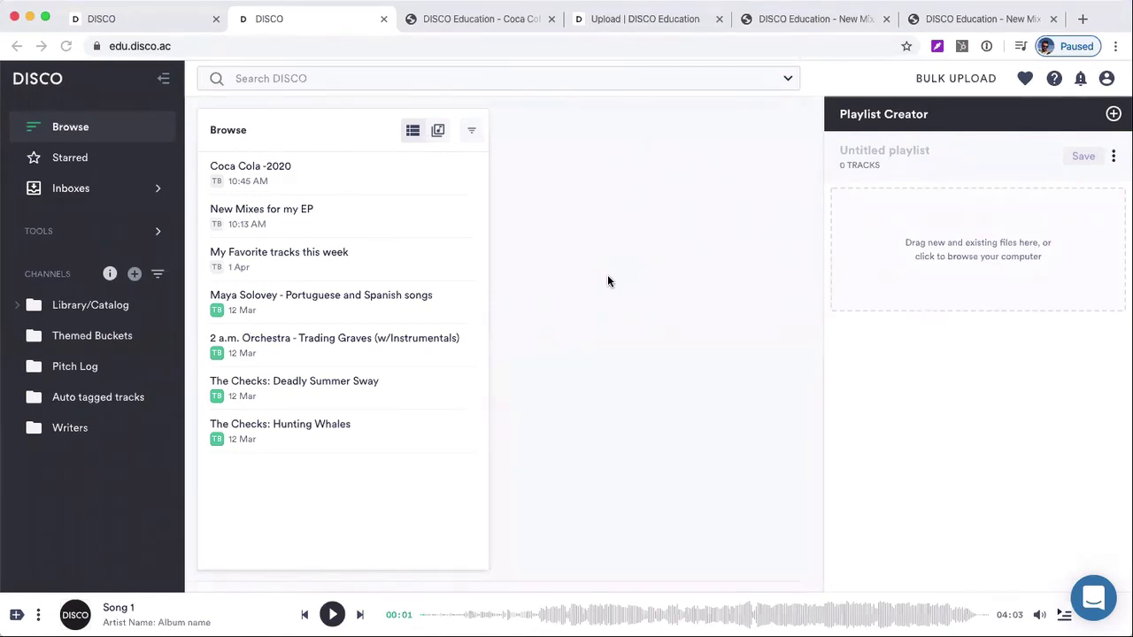
left_click(96, 191)
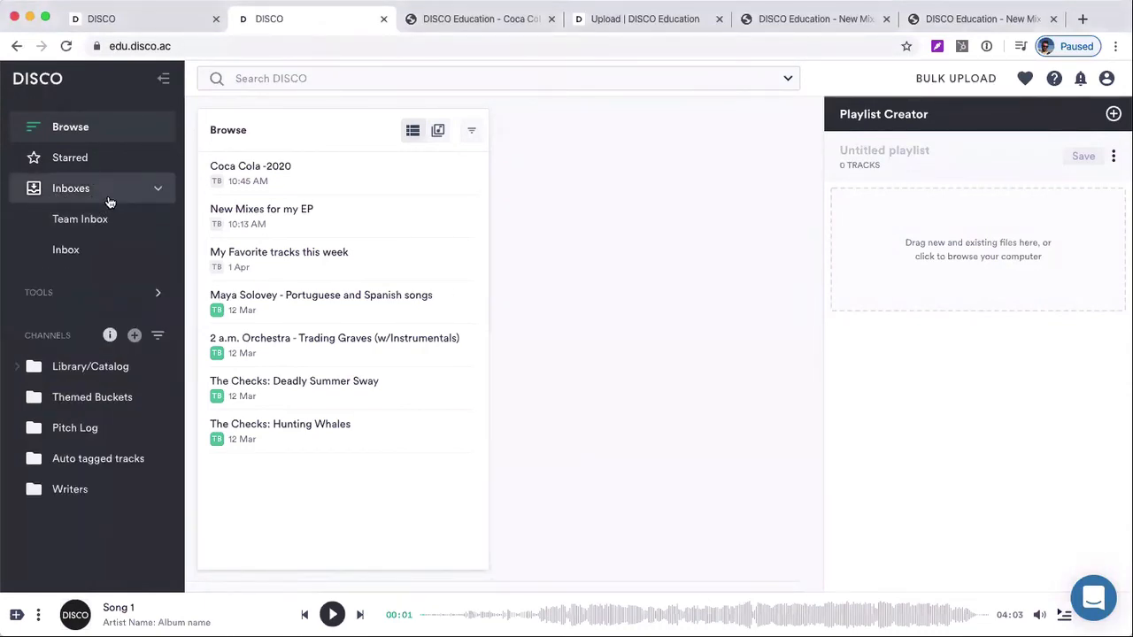
left_click(110, 200)
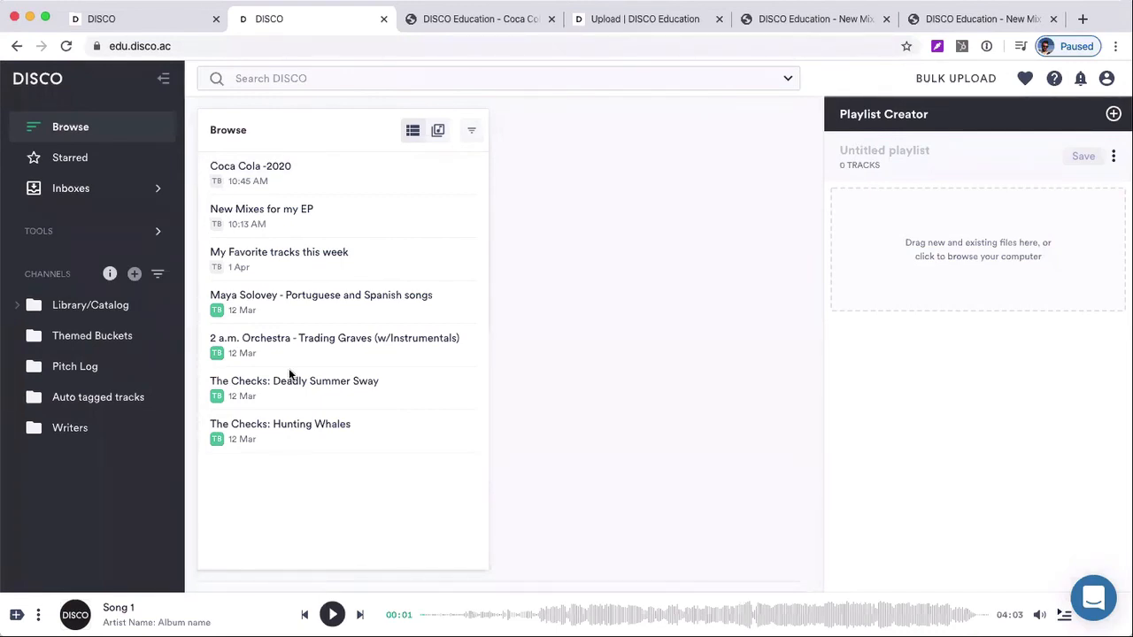
Open Demo EP from Browse in the LEARN DISCO library and examine which playlists contain its track I Was There
left_click(141, 19)
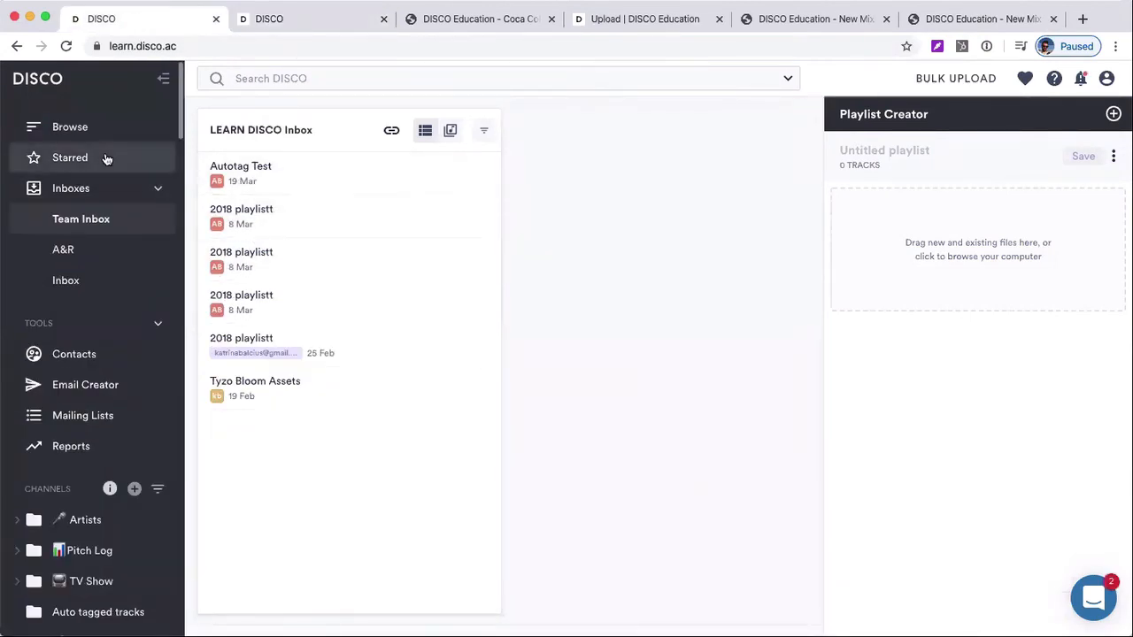
left_click(78, 126)
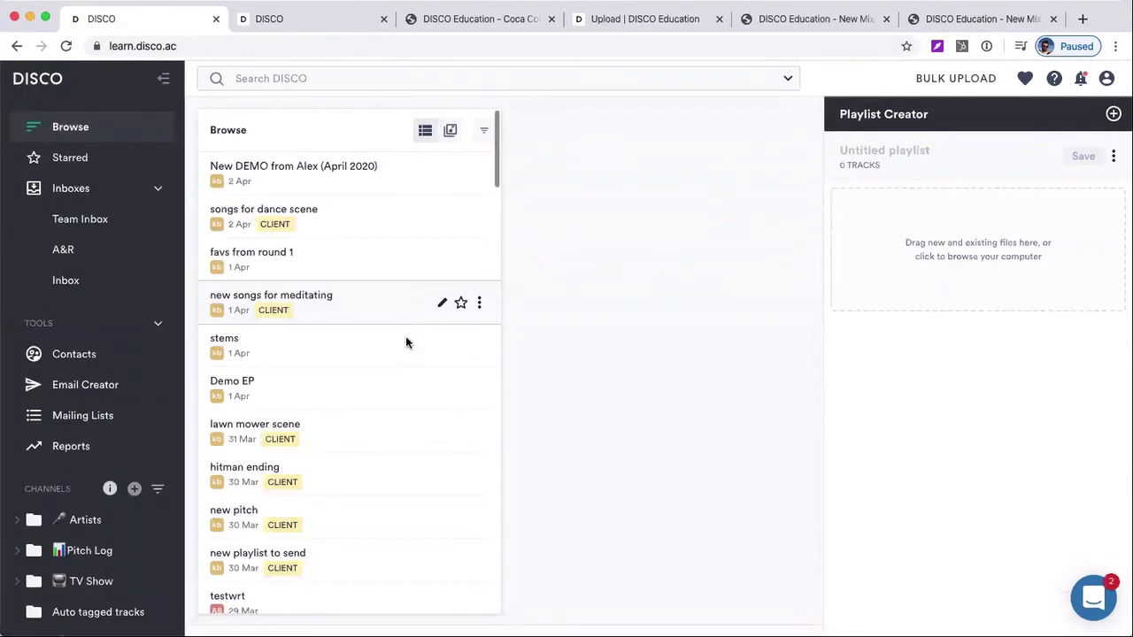
left_click(393, 374)
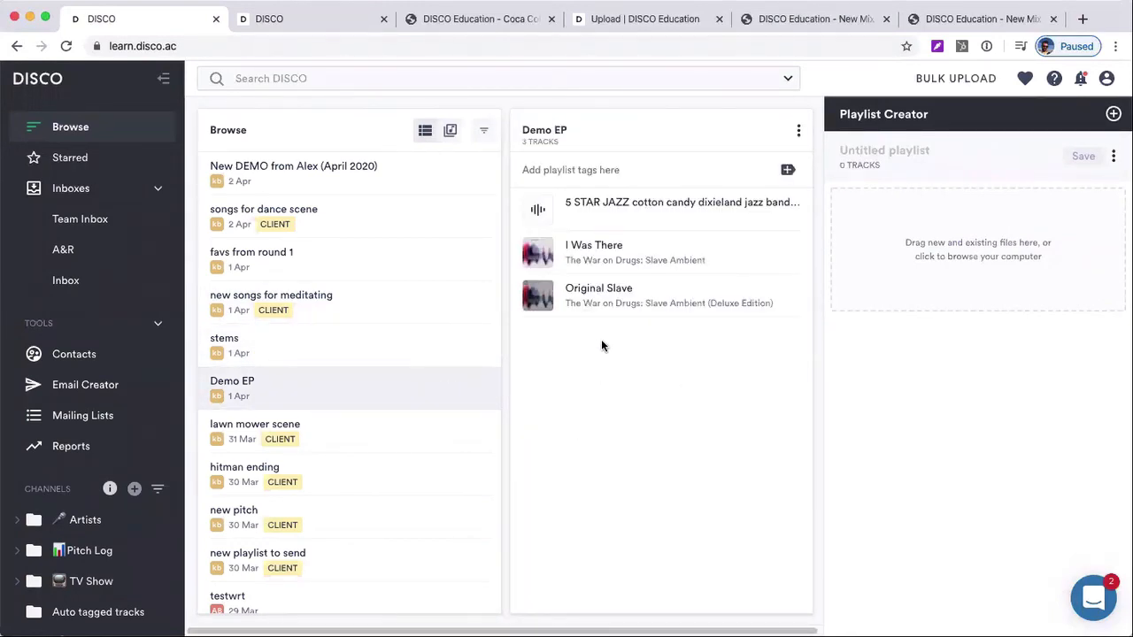
left_click(601, 259)
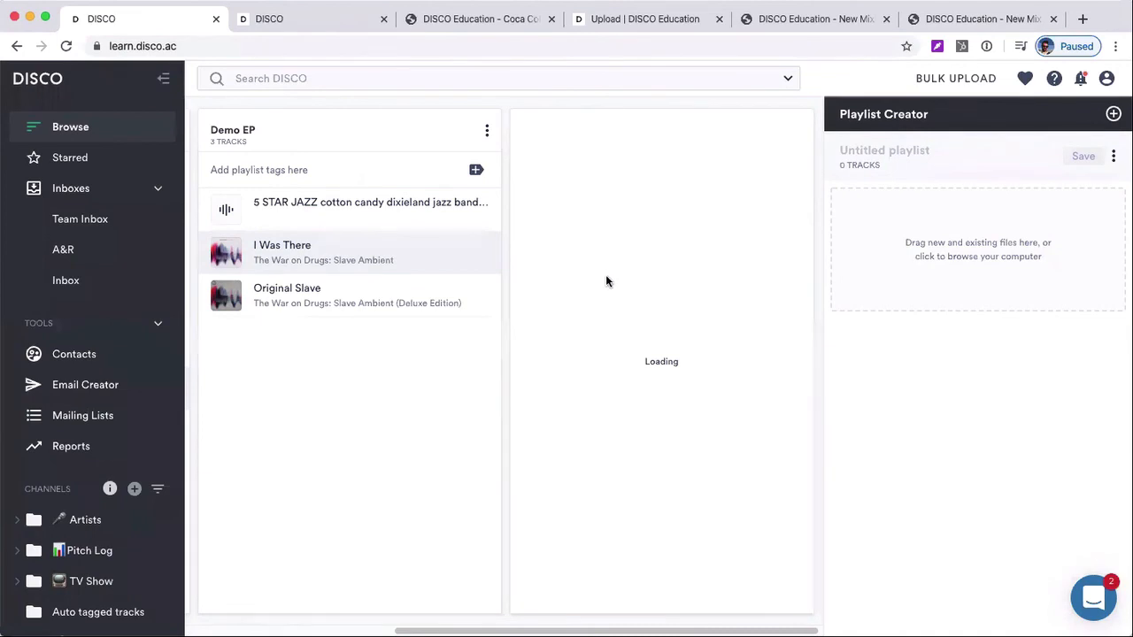
scroll(620, 441, "down", 2)
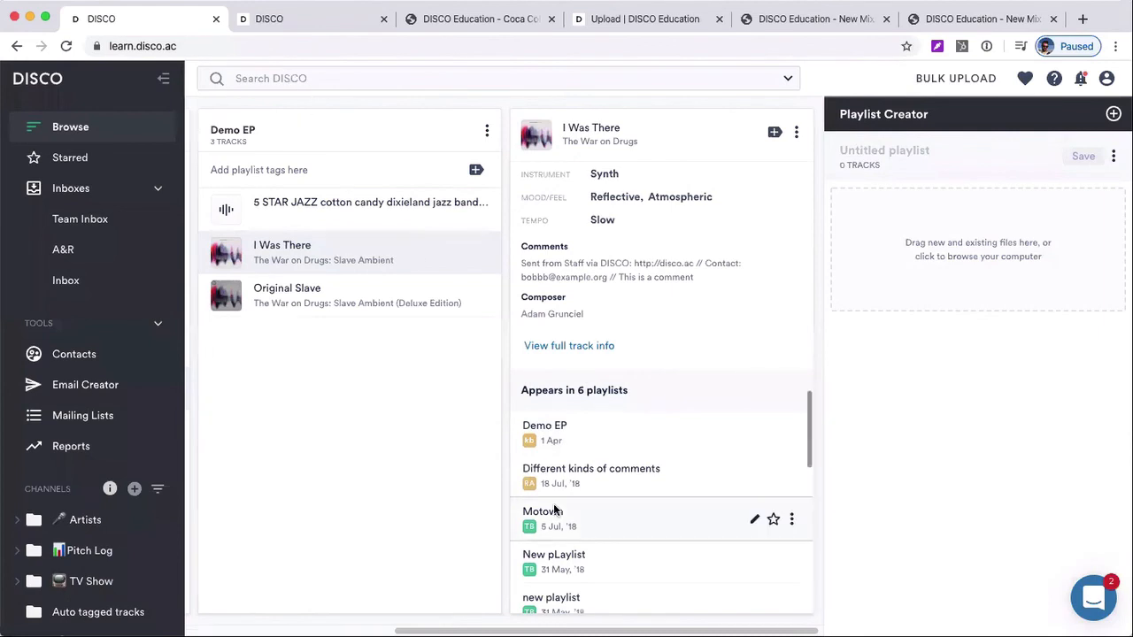
scroll(618, 524, "down", 1)
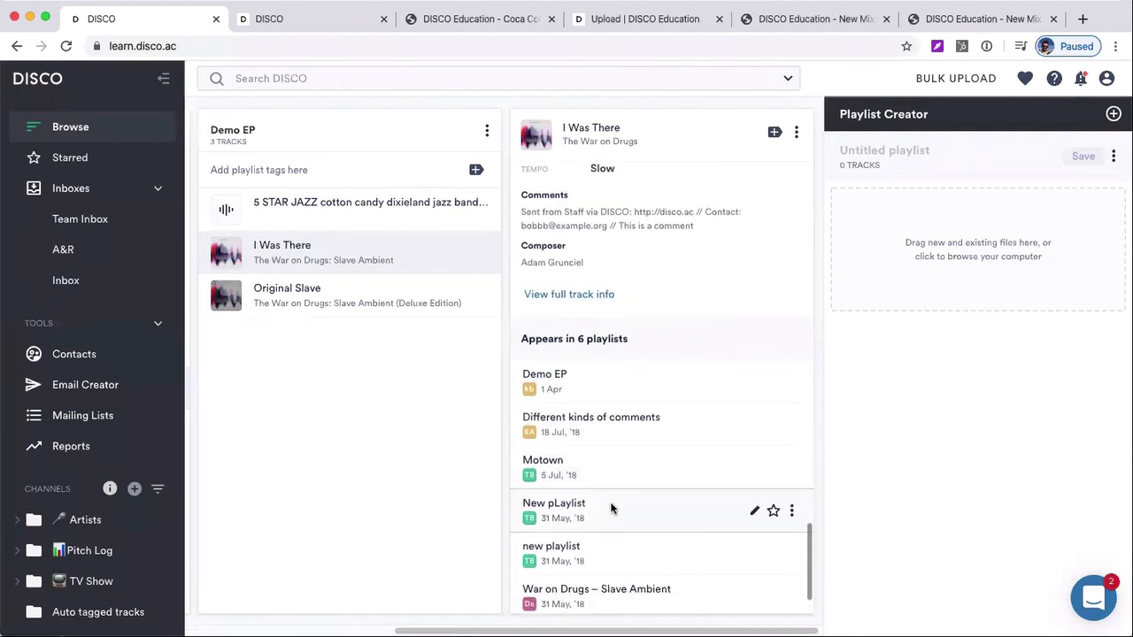
Collapse the Tools and Inboxes sections and open the Motown playlist from the playlists containing I Was There
left_click(158, 323)
left_click(155, 192)
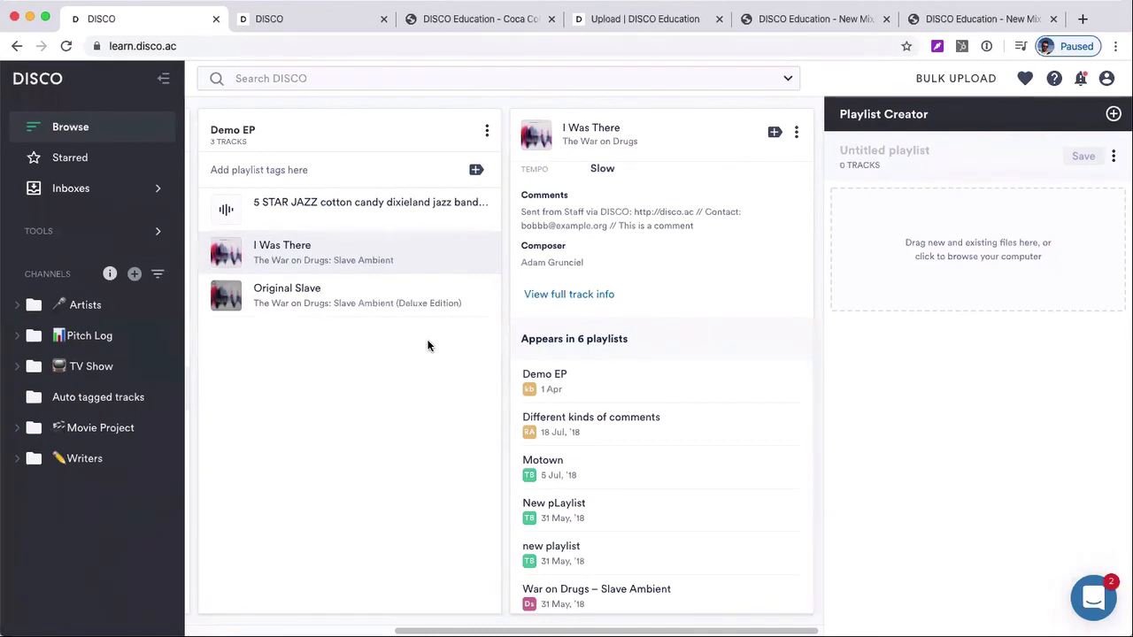
scroll(545, 390, "down", 1)
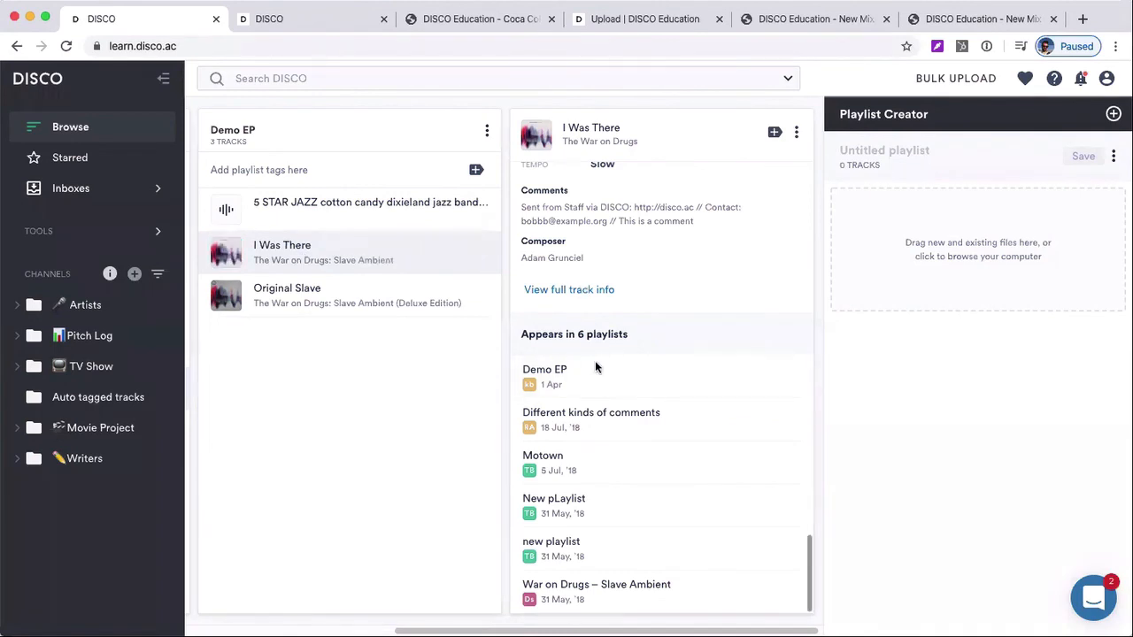
left_click(588, 471)
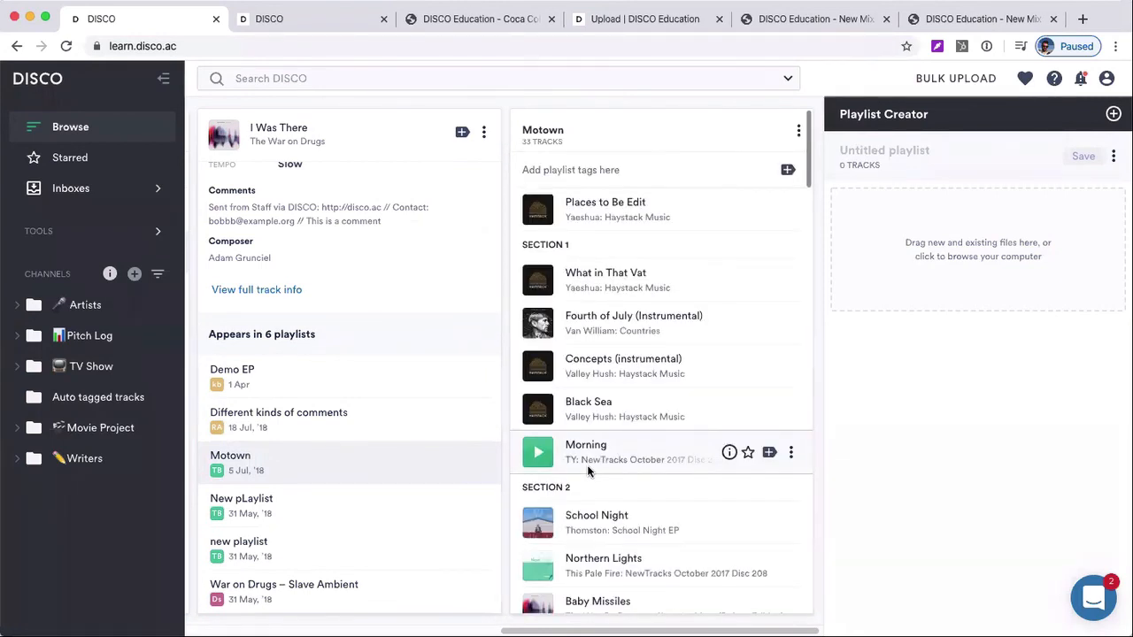
Open the track School Night from Section 2 of the Motown playlist and view the playlists it appears in
scroll(588, 471, "down", 1)
scroll(587, 465, "down", 1)
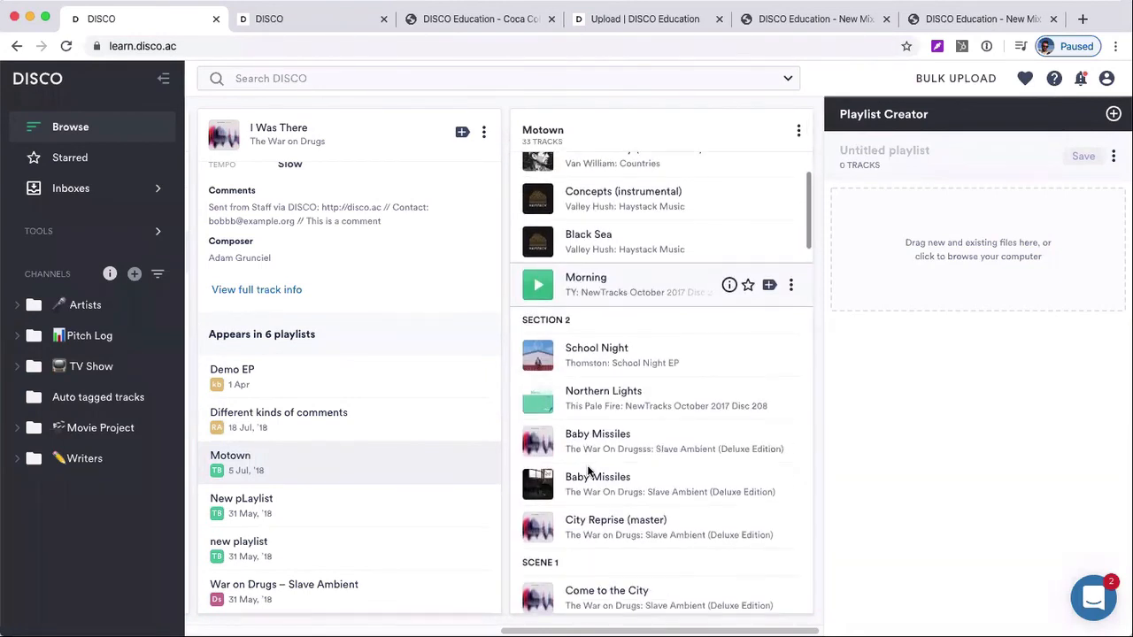
scroll(598, 364, "right", 1)
left_click(599, 363)
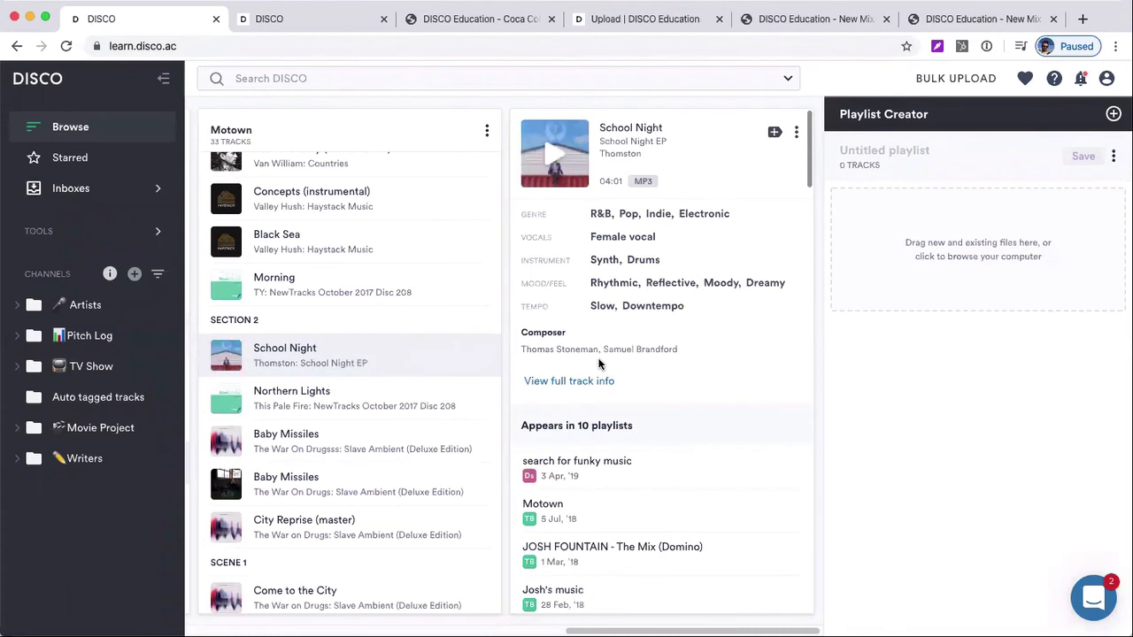
scroll(599, 500, "down", 3)
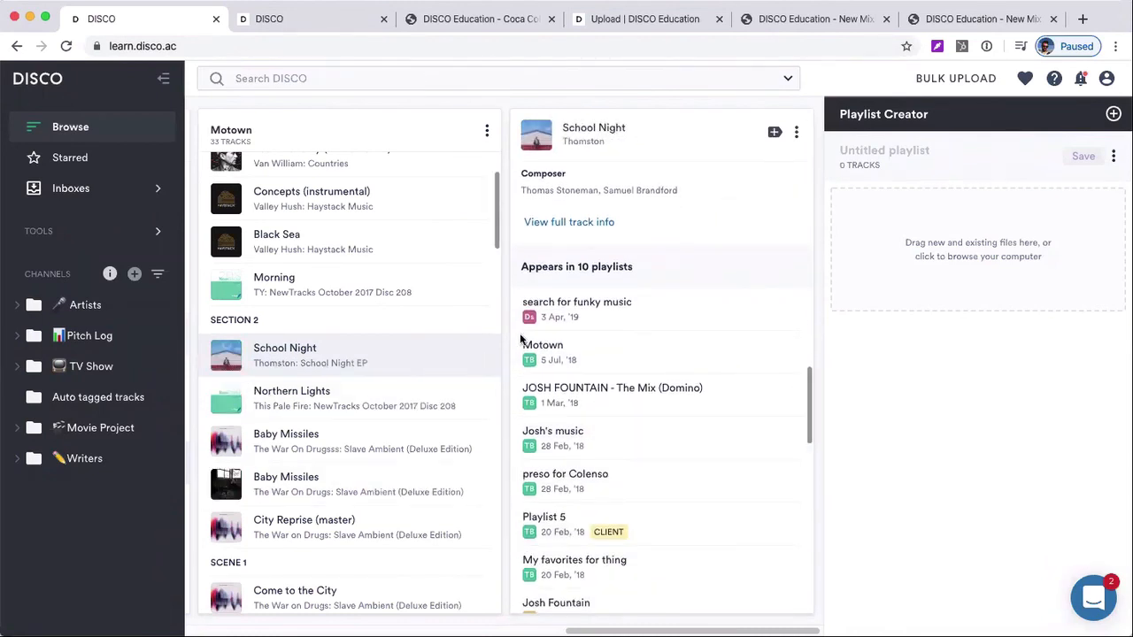
Review the trail of opened columns from School Night through Motown, I Was There and Demo EP back to the Browse list
scroll(594, 443, "left", 2)
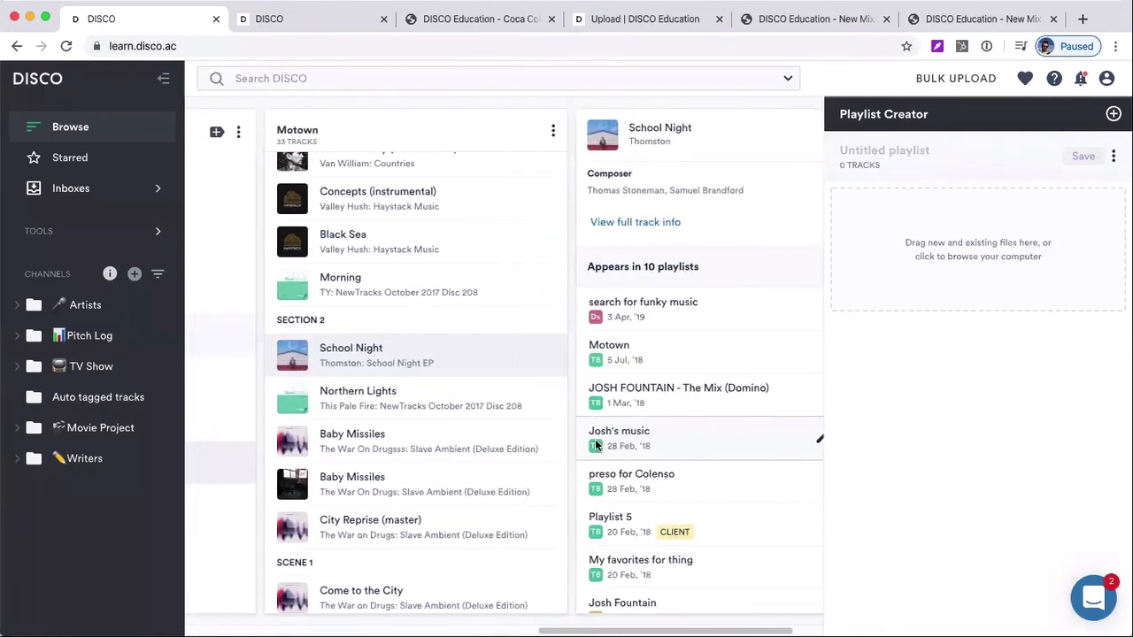
scroll(594, 442, "left", 6)
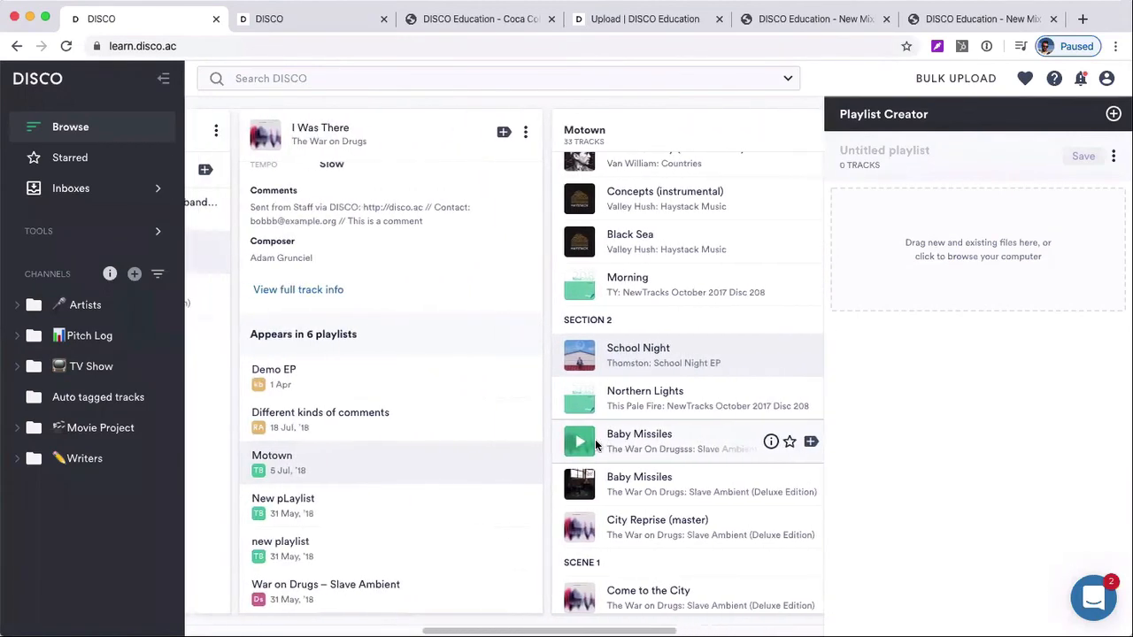
scroll(595, 444, "left", 6)
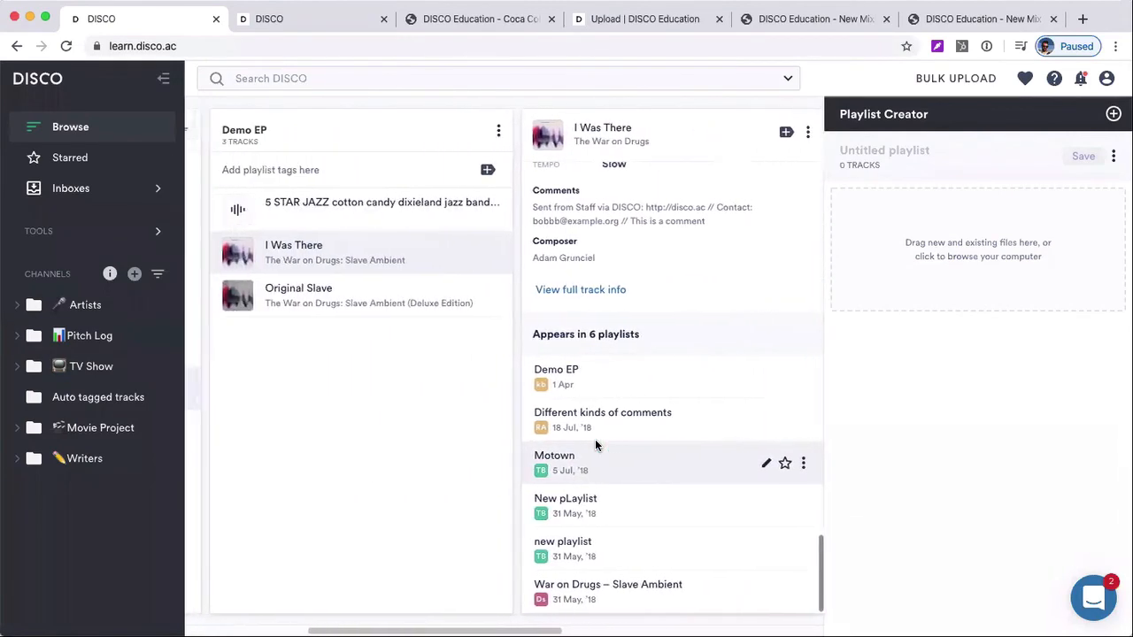
scroll(584, 442, "right", 1)
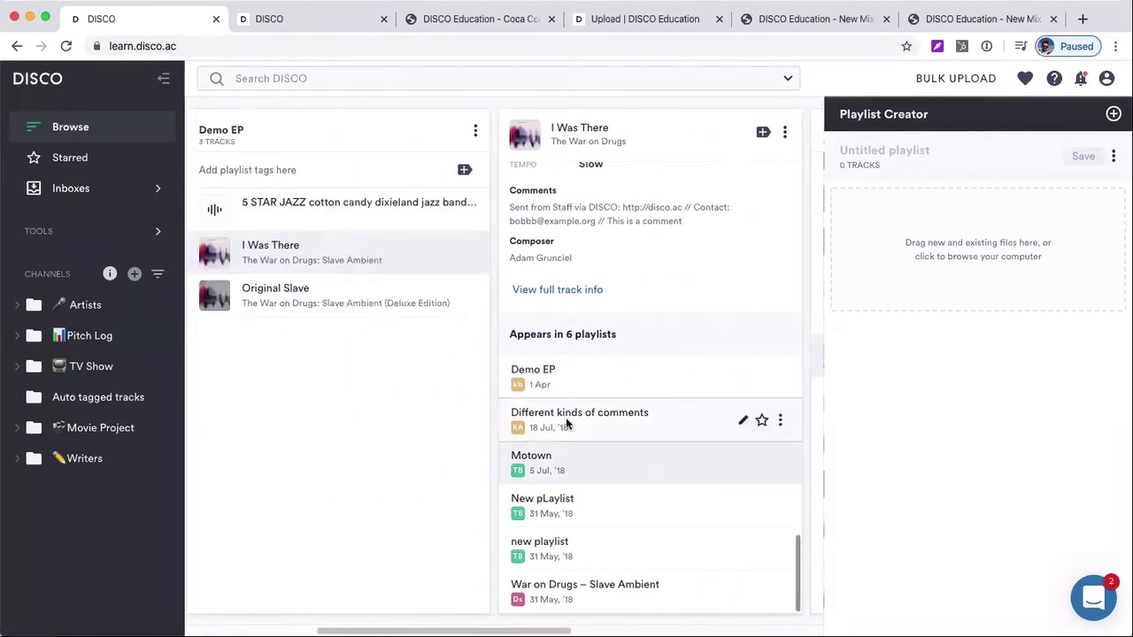
scroll(578, 455, "right", 3)
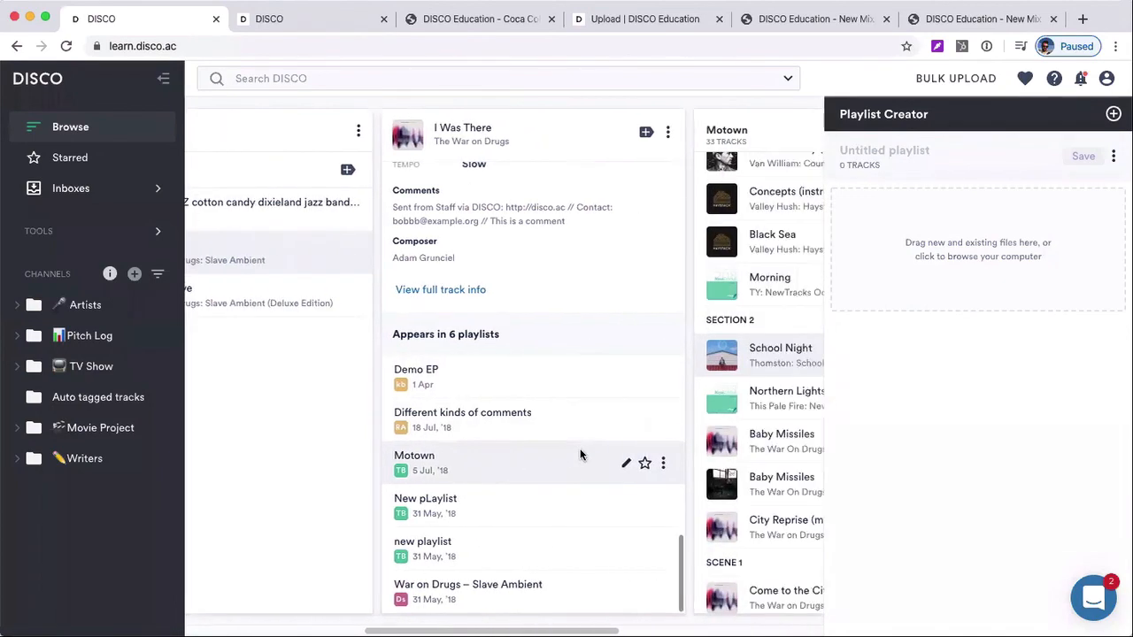
scroll(589, 452, "right", 3)
scroll(687, 394, "left", 14)
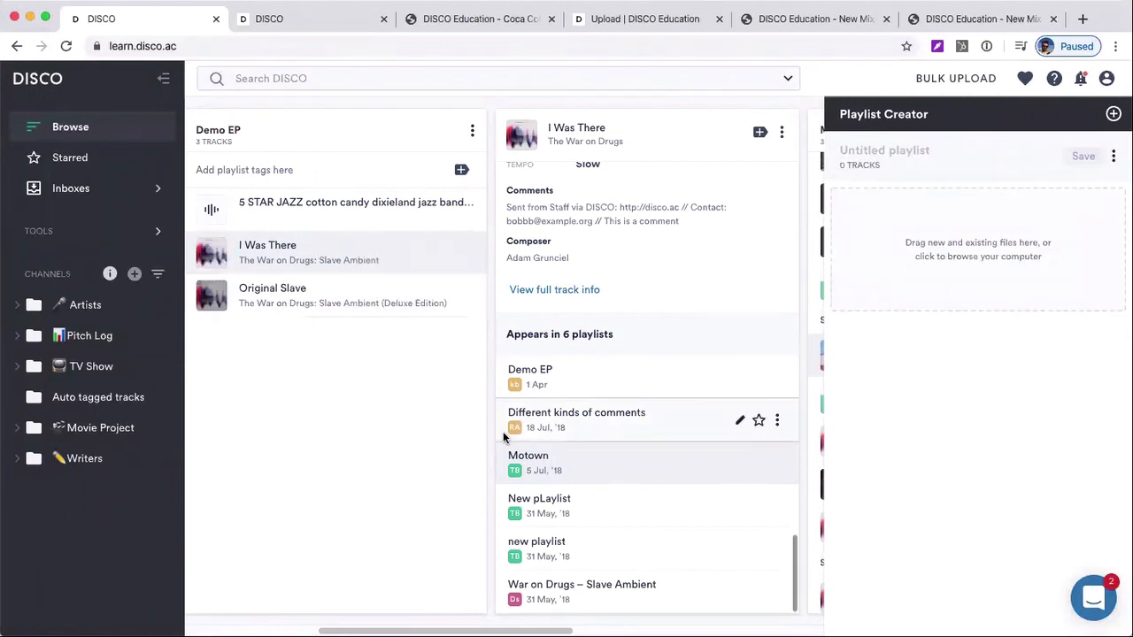
scroll(502, 438, "left", 5)
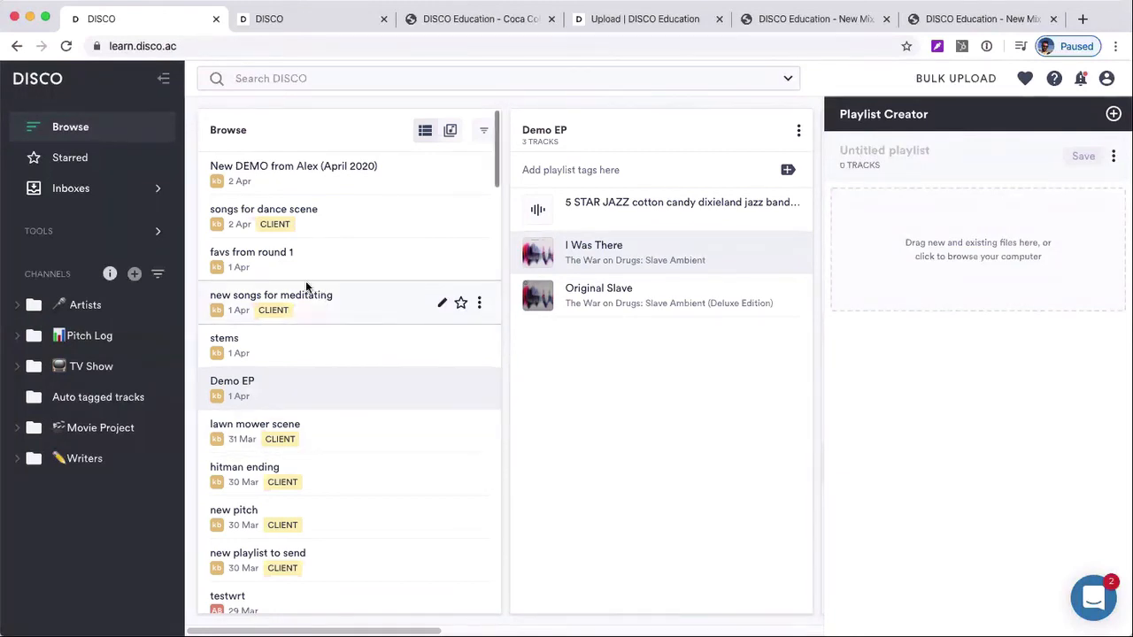
Search the LEARN DISCO library for "stats"
left_click(254, 82)
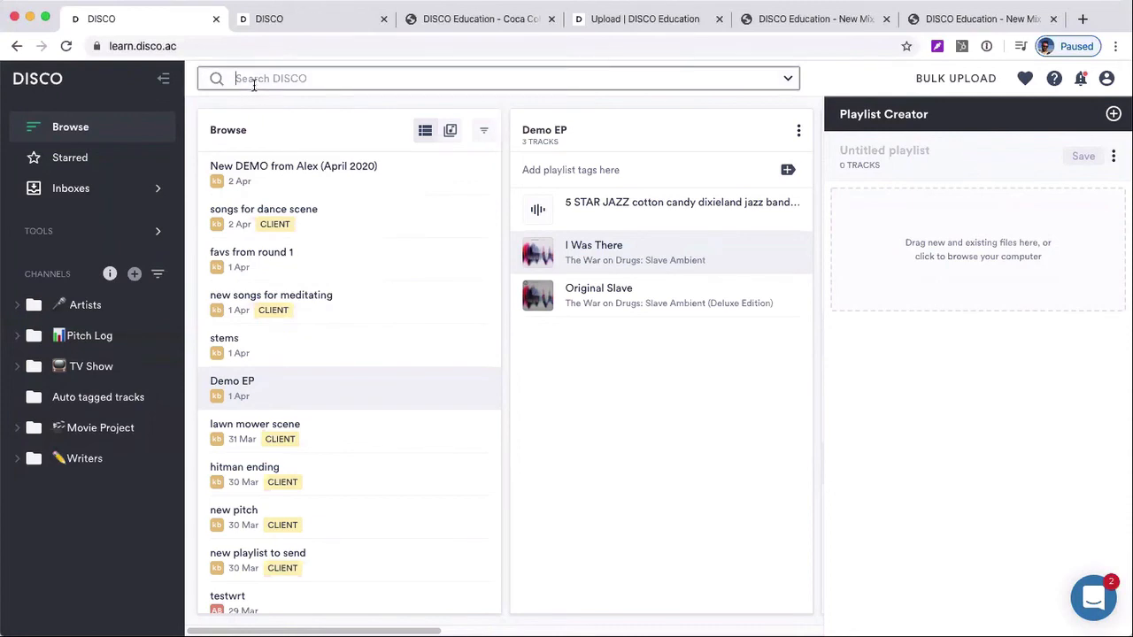
type("stast")
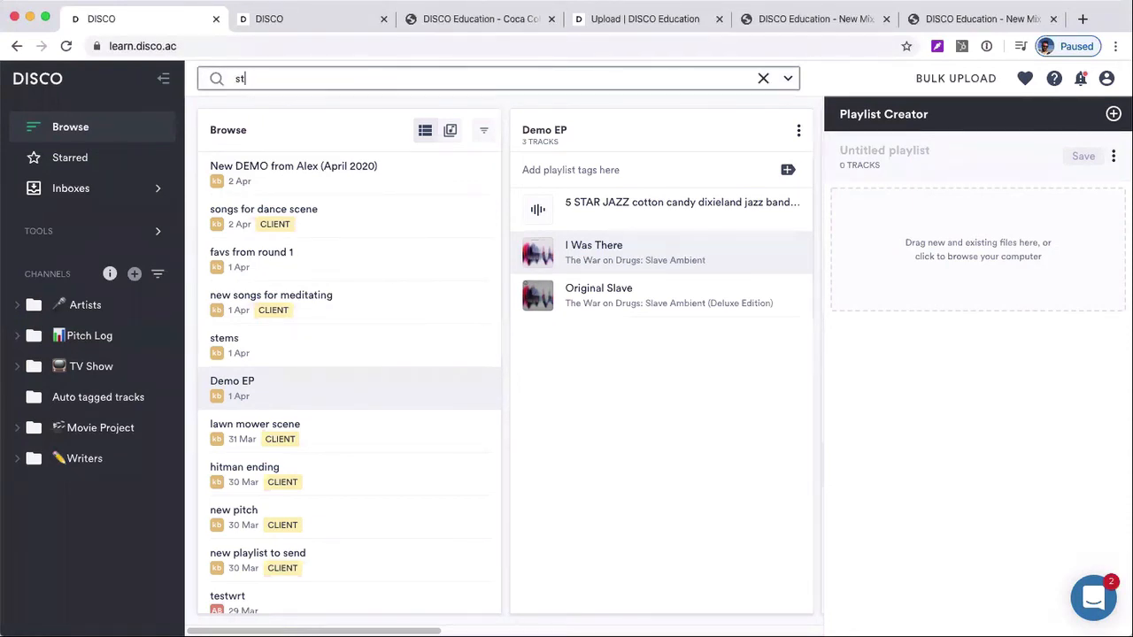
key("BackSpace")
key("BackSpace")
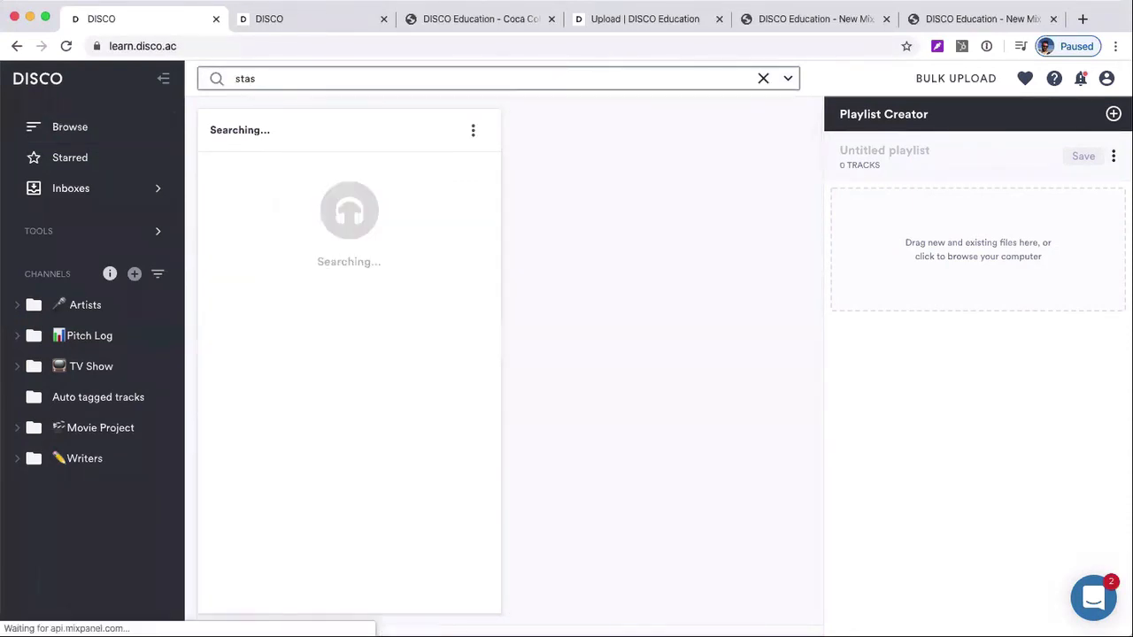
type("ts")
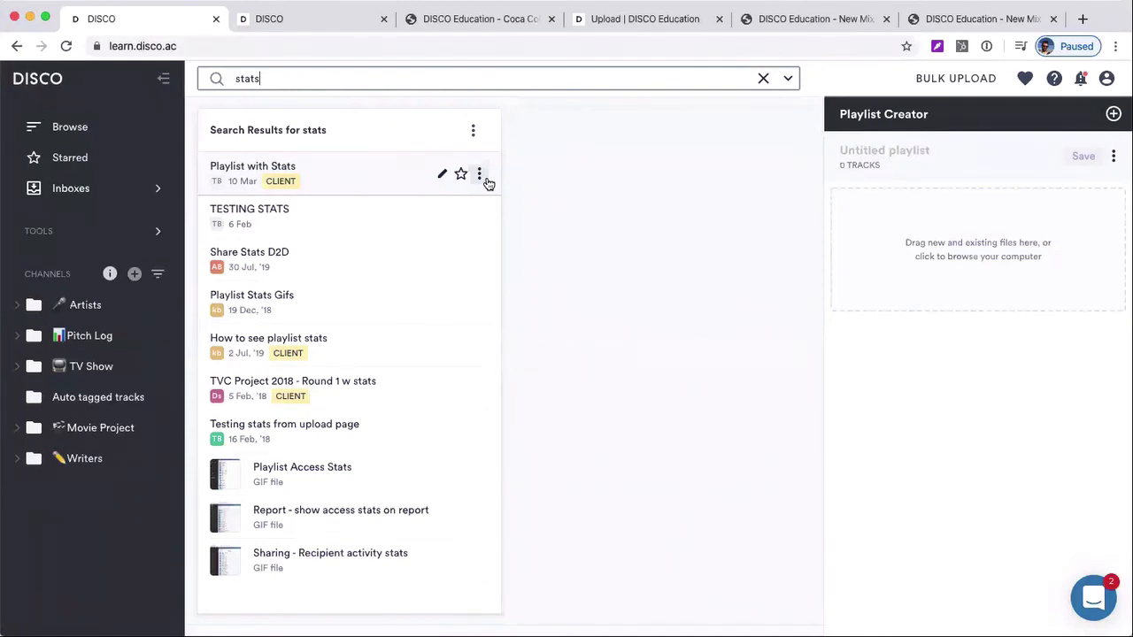
Open the playlist stats of Playlist with Stats from the search results
left_click(484, 177)
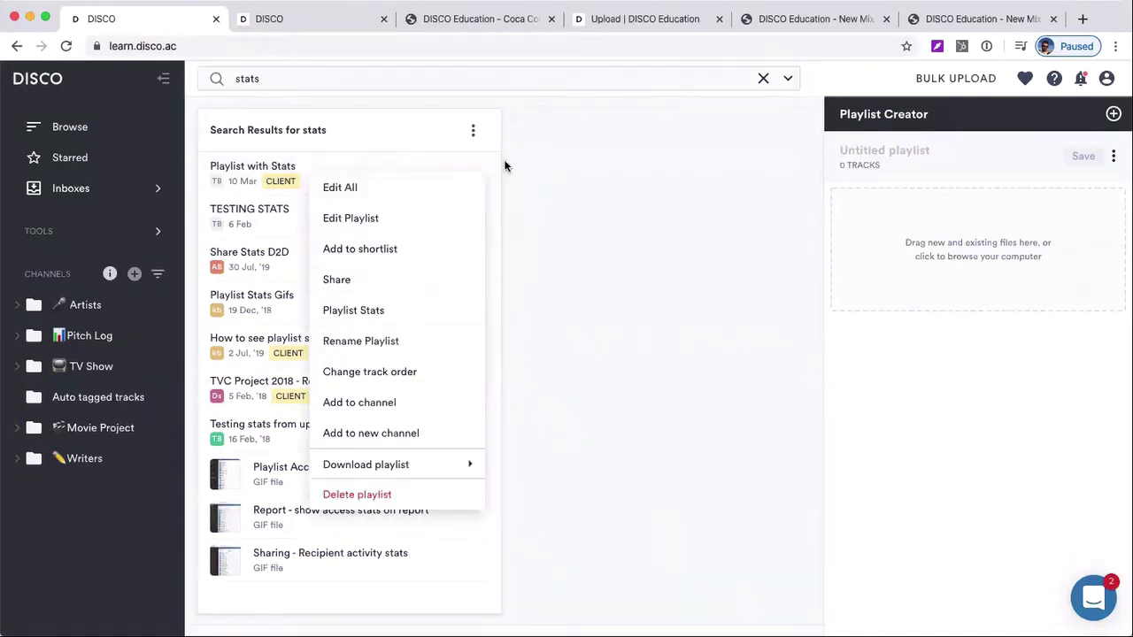
left_click(484, 175)
left_click(484, 174)
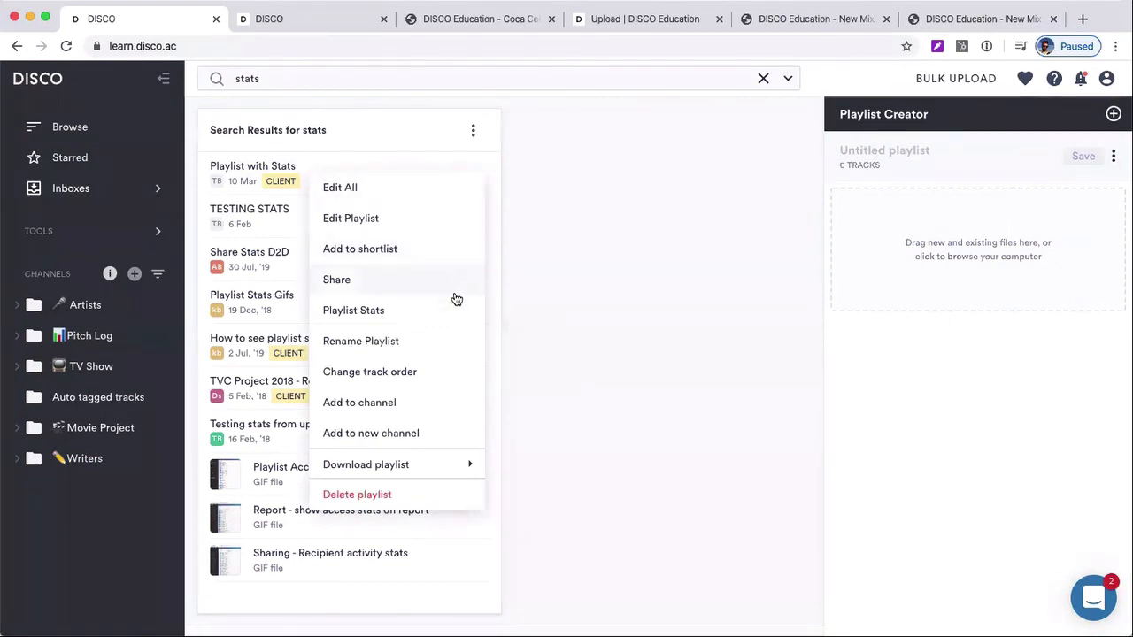
left_click(361, 310)
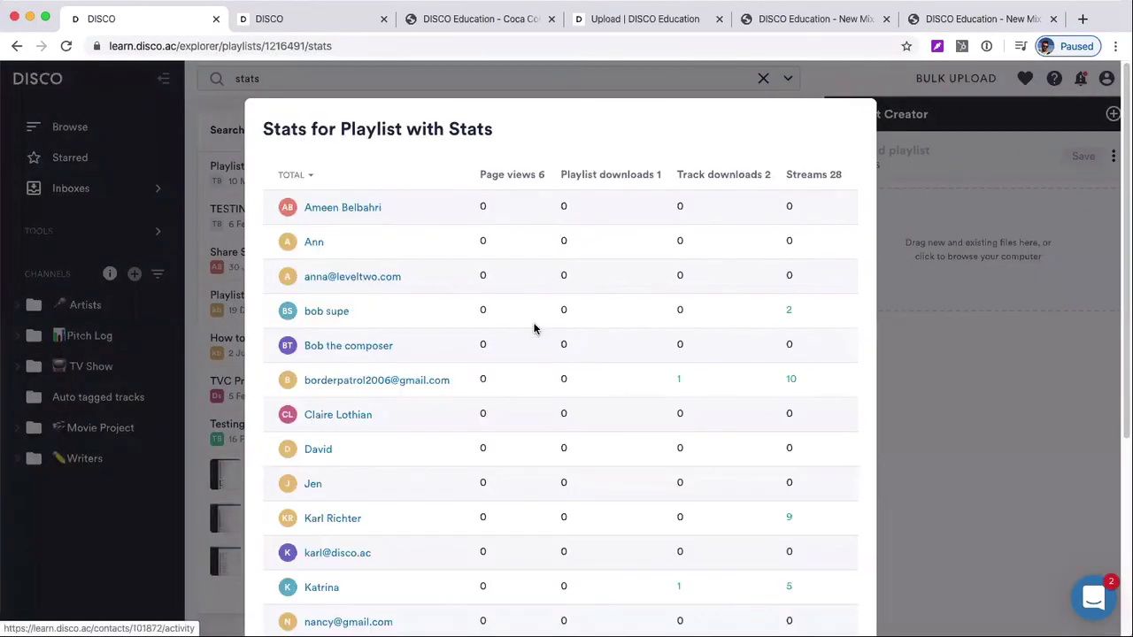
Examine recipients' track download and stream breakdowns, close the stats, and check the available options for the playlist Share Stats D2D
scroll(379, 469, "down", 2)
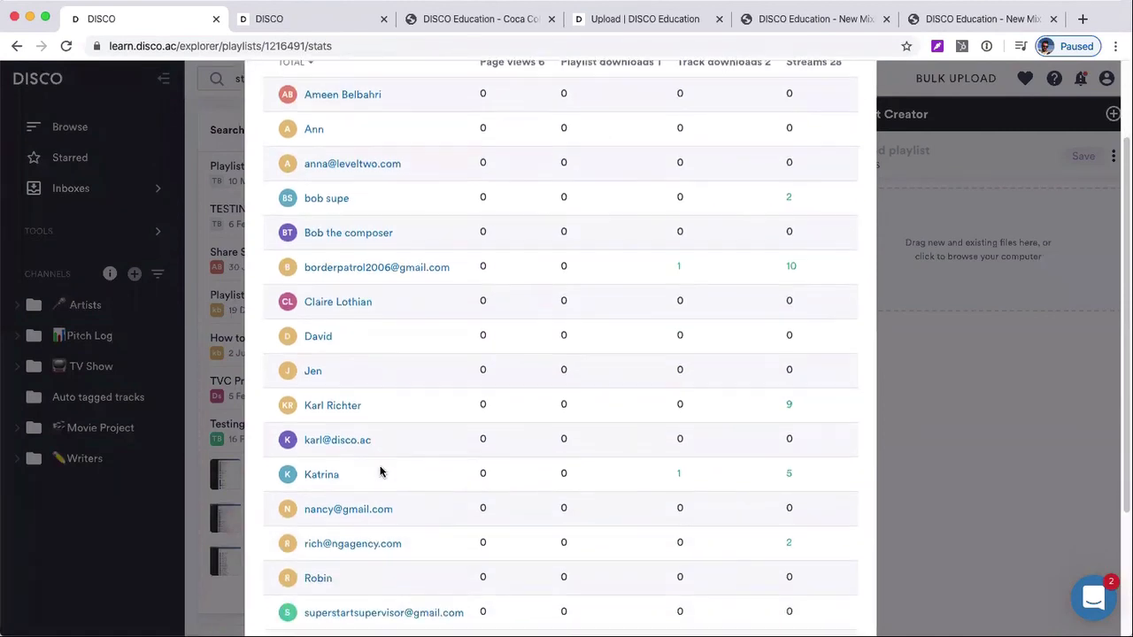
scroll(645, 295, "up", 2)
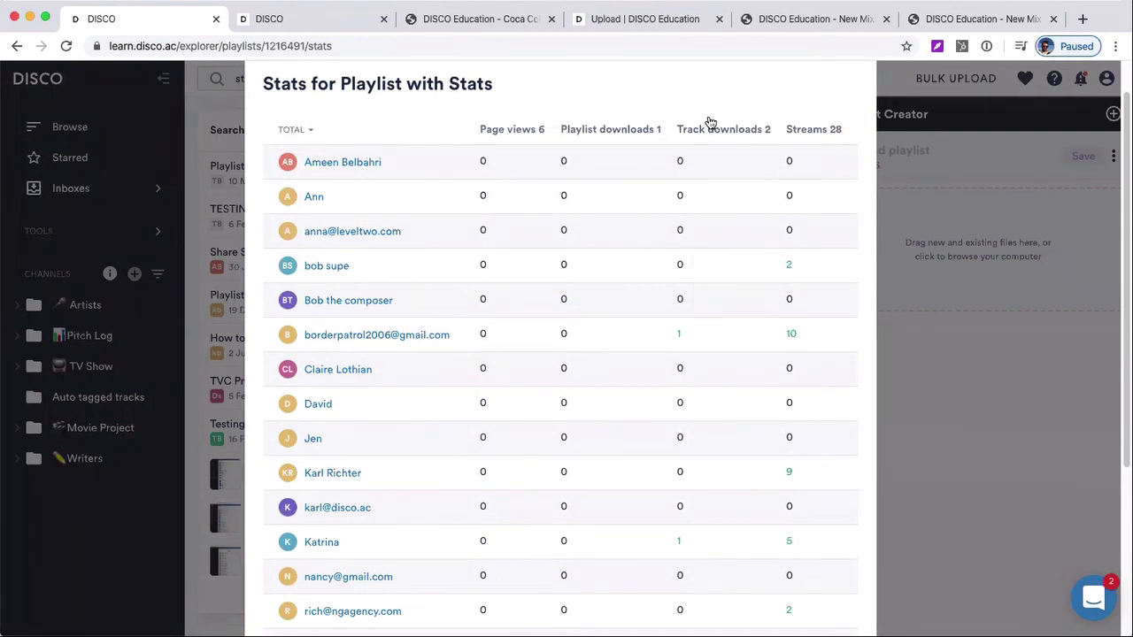
mouse_move(678, 331)
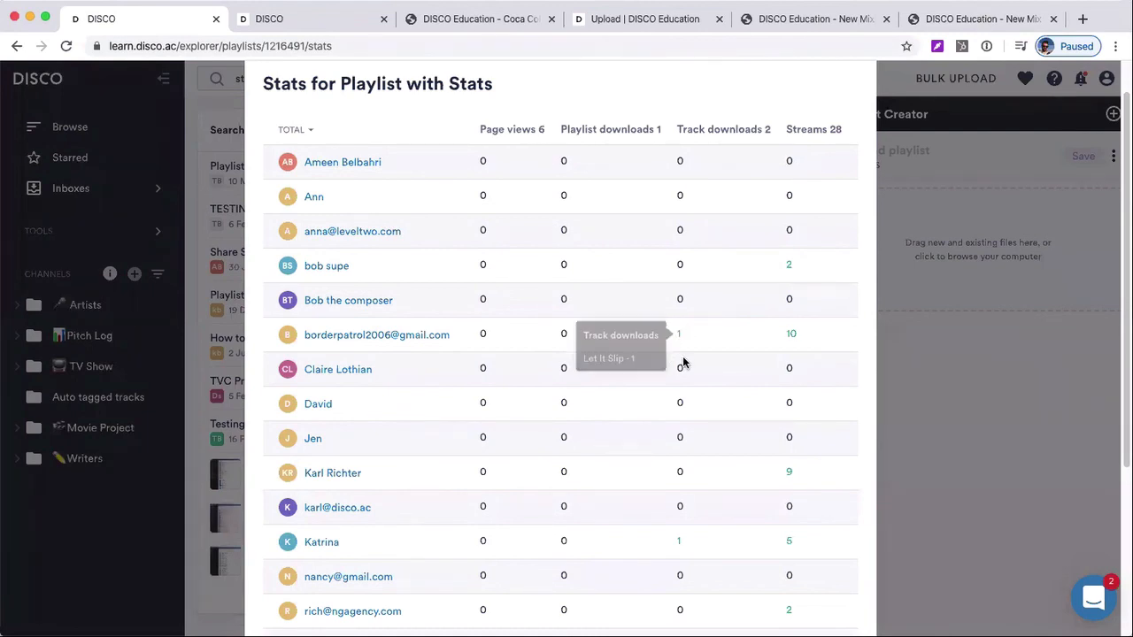
scroll(708, 354, "down", 3)
mouse_move(788, 339)
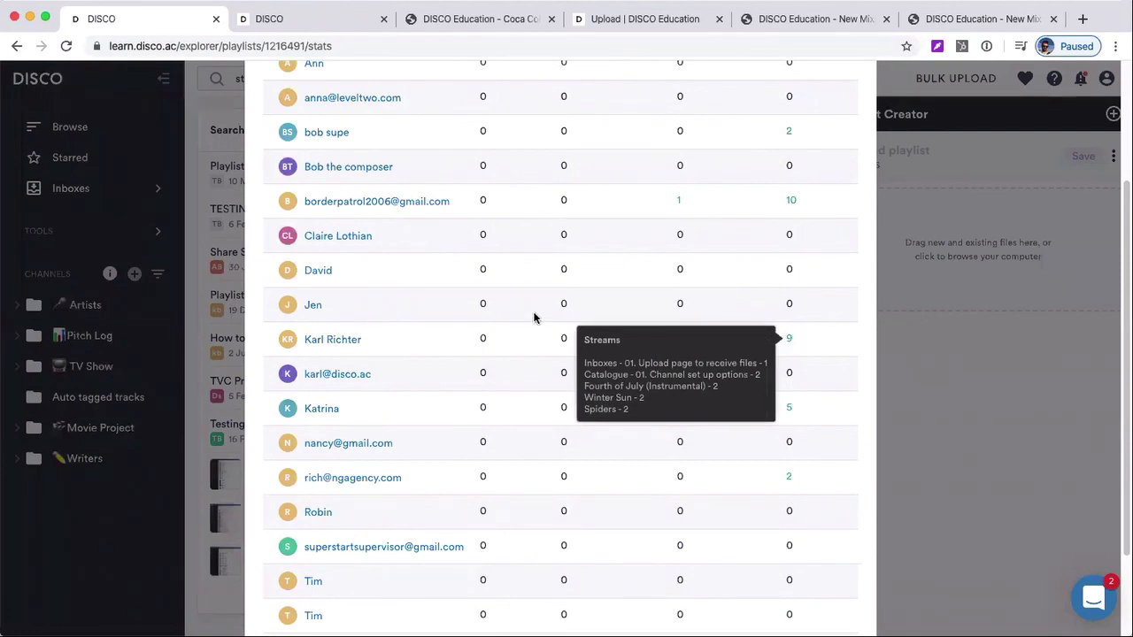
left_click(216, 267)
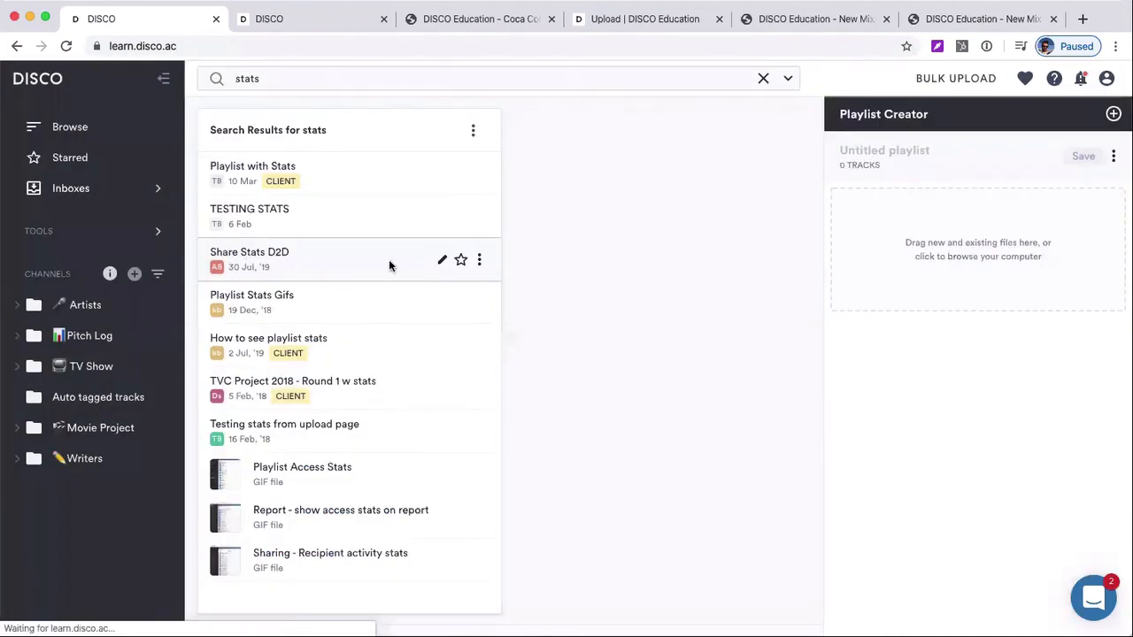
left_click(478, 260)
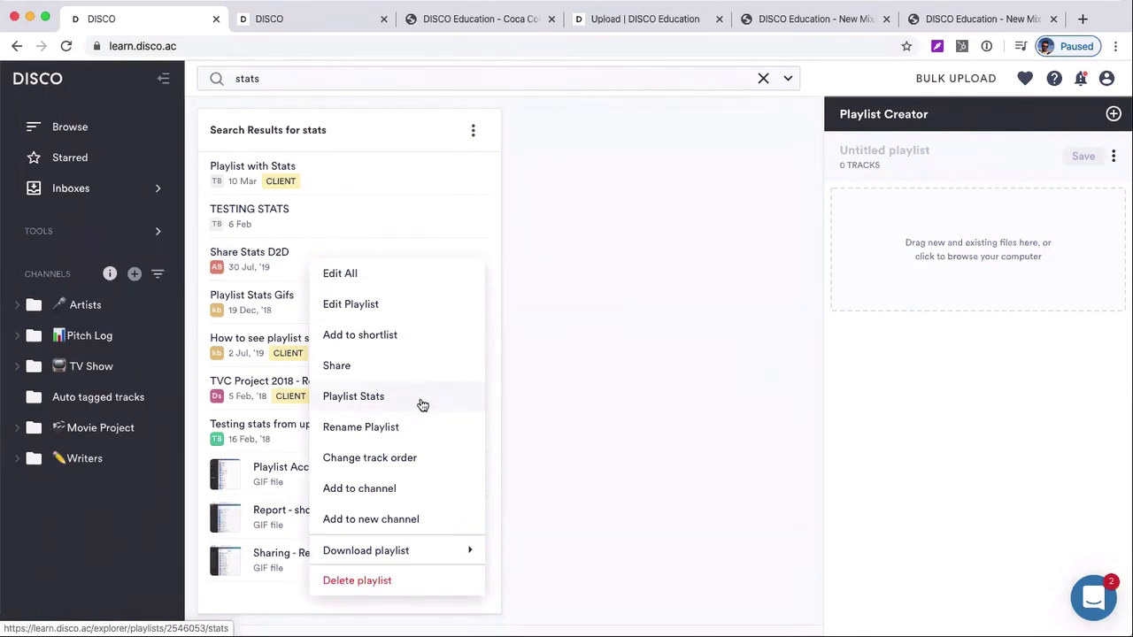
left_click(658, 385)
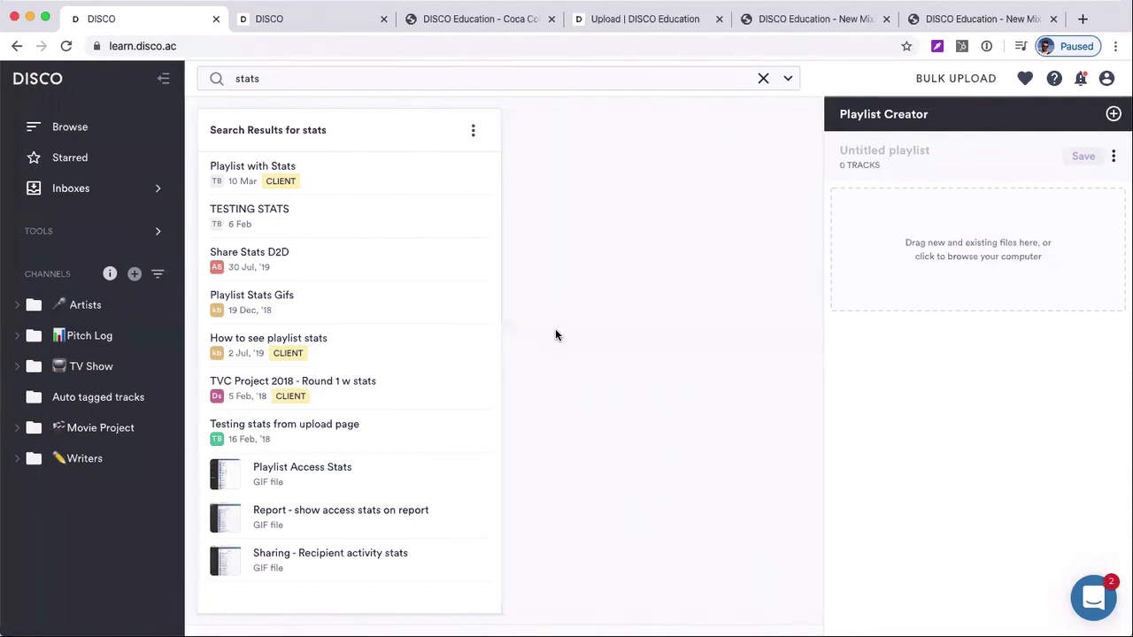
Switch to the shared Coca Cola -2020 page and view the download formats offered for its tracks
left_click(462, 18)
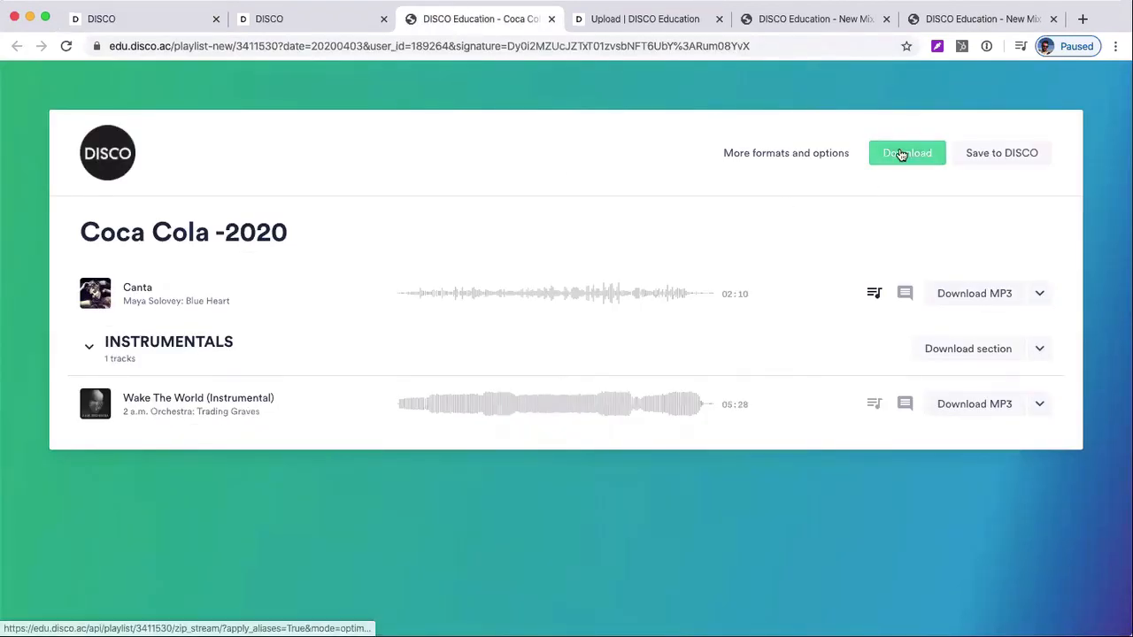
left_click(774, 152)
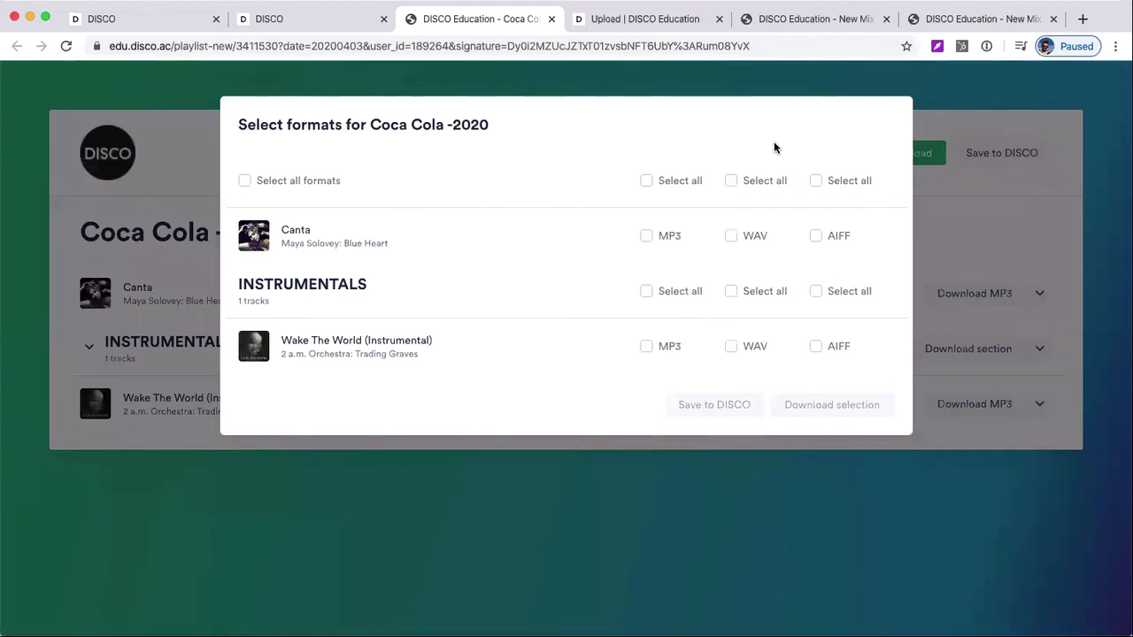
left_click(765, 79)
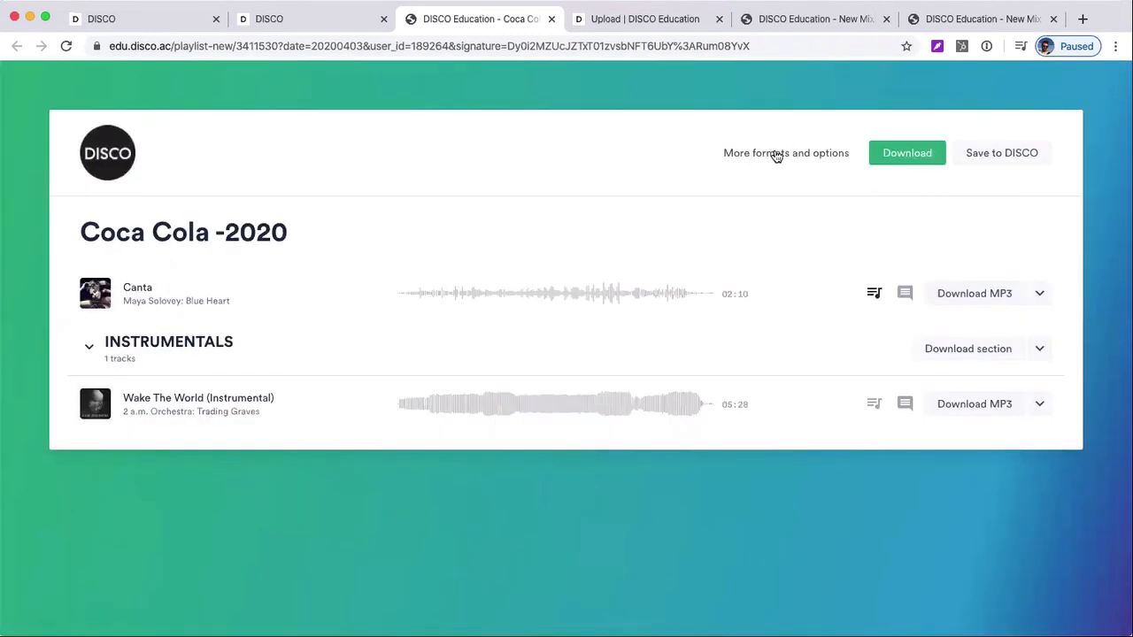
Select AIFF for both Coca Cola -2020 tracks and MP3 for Wake The World (Instrumental), and close the format selection without downloading
left_click(775, 155)
left_click(647, 235)
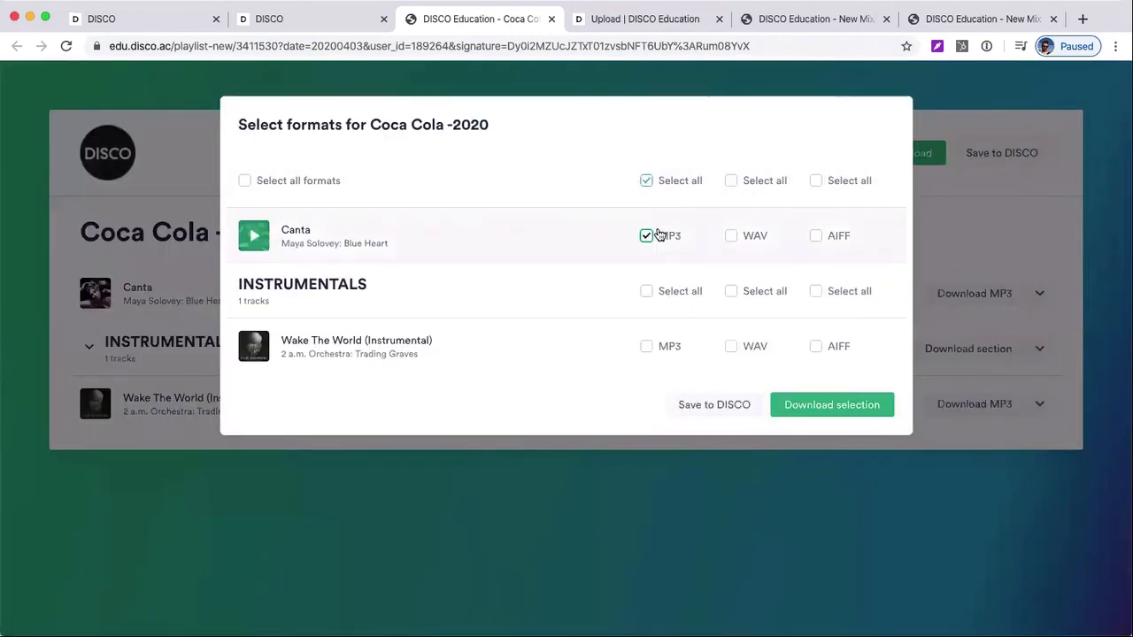
left_click(661, 339)
left_click(663, 347)
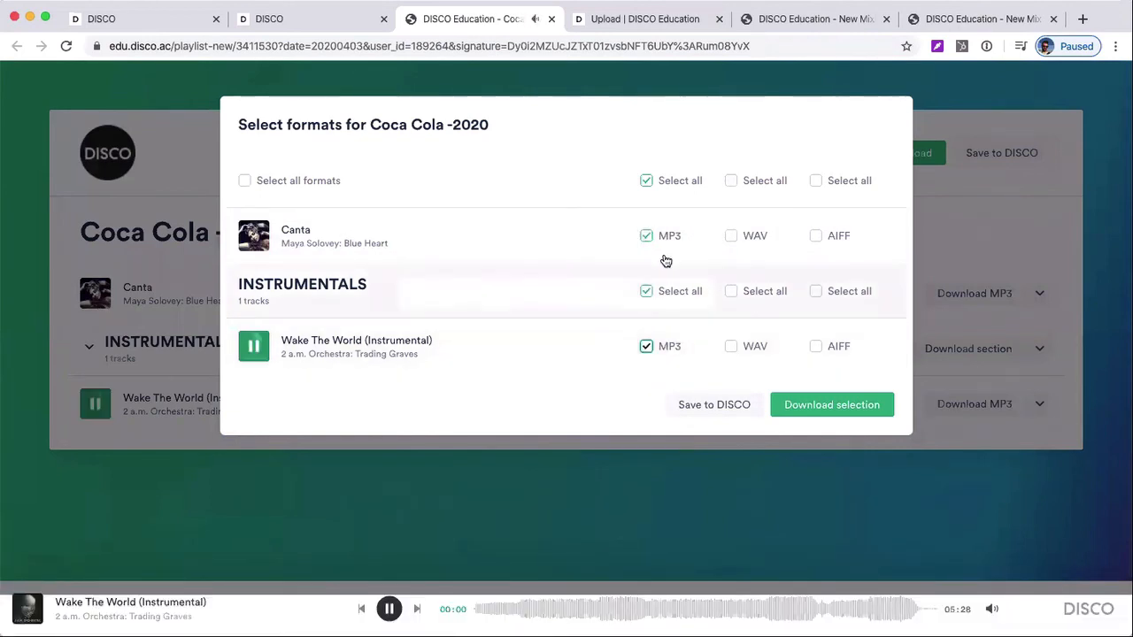
left_click(646, 180)
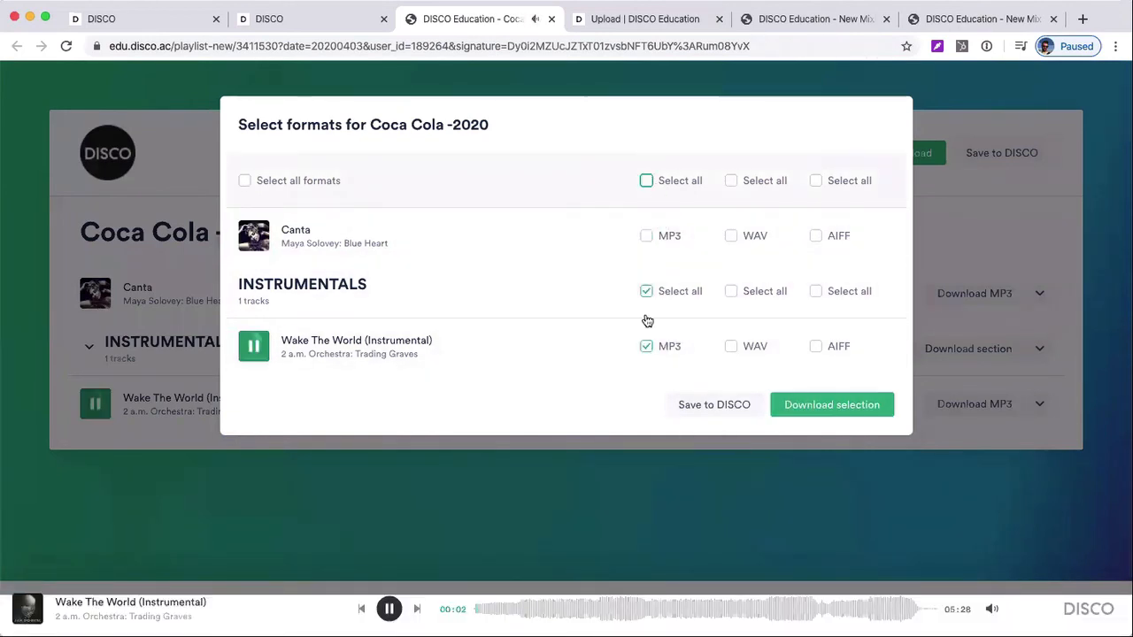
left_click(390, 608)
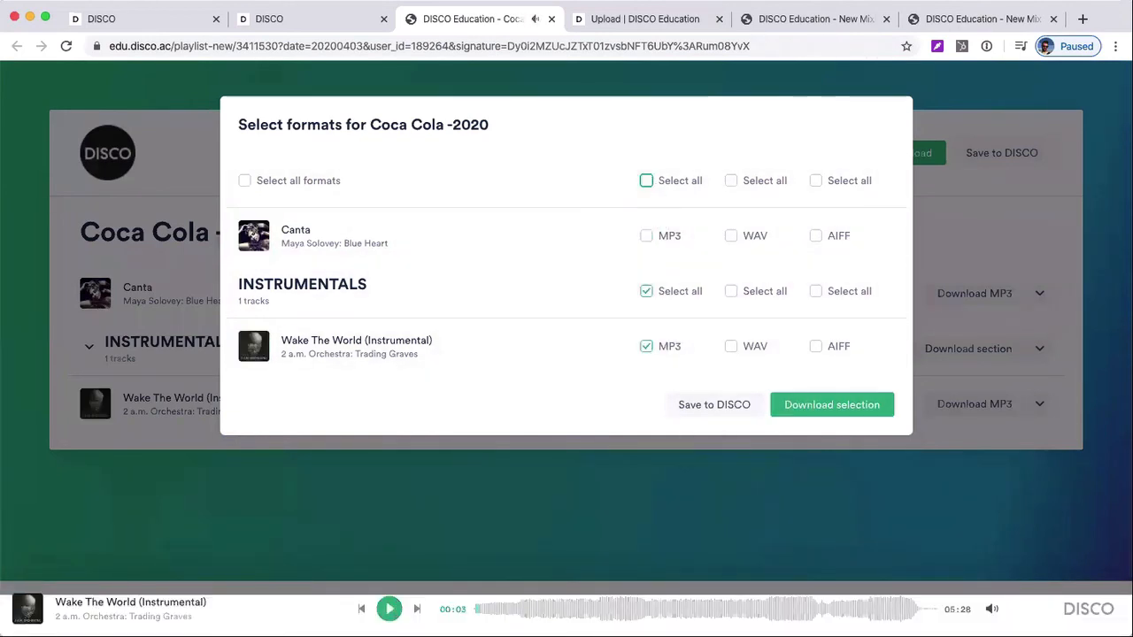
left_click(816, 182)
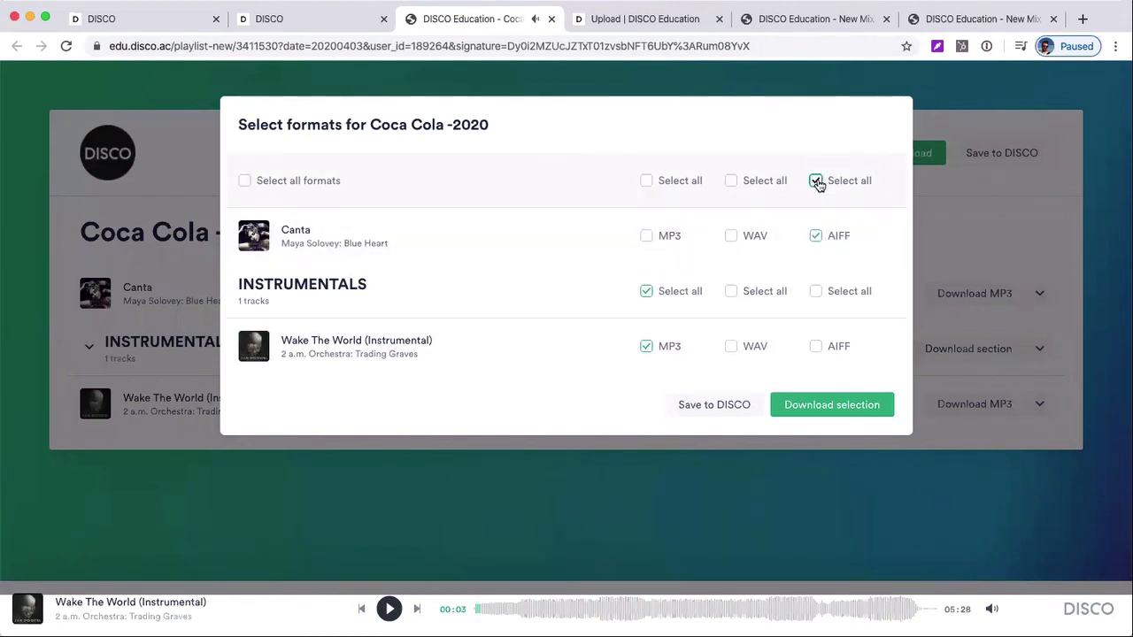
left_click(816, 295)
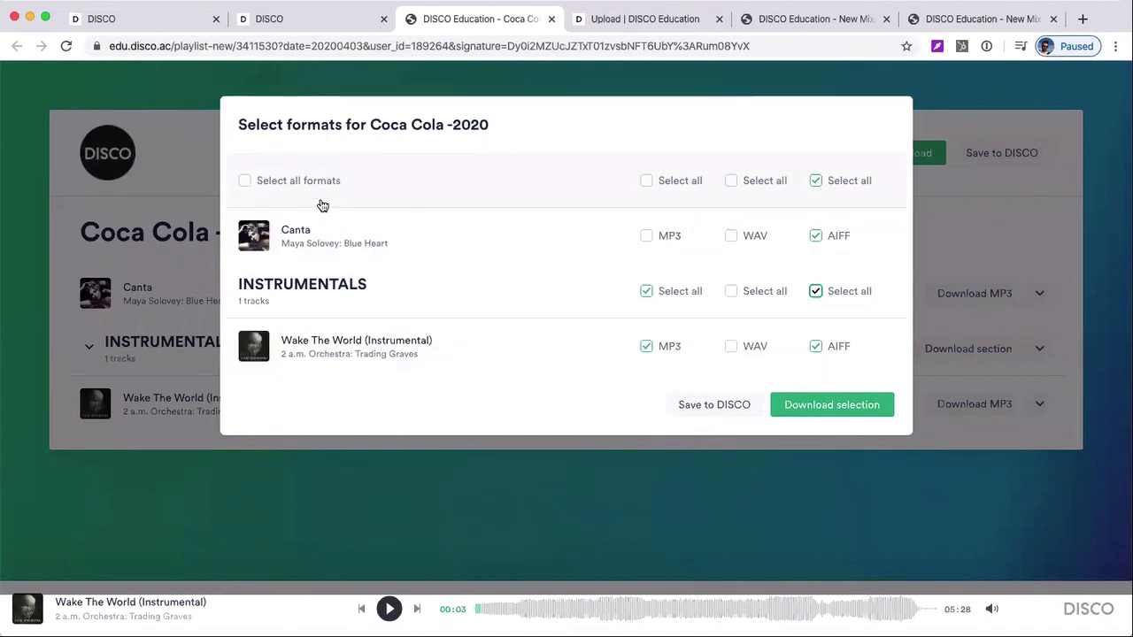
left_click(343, 484)
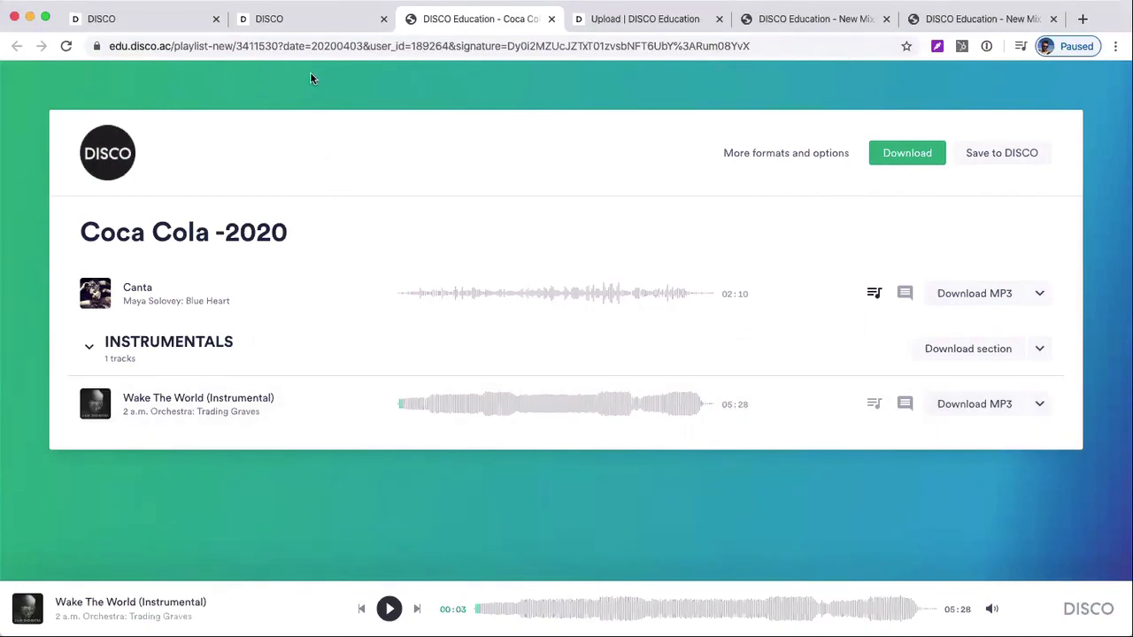
Switch to the edu.disco.ac library and view the public and internal sharing URLs of the Library/Catalog channel
left_click(168, 22)
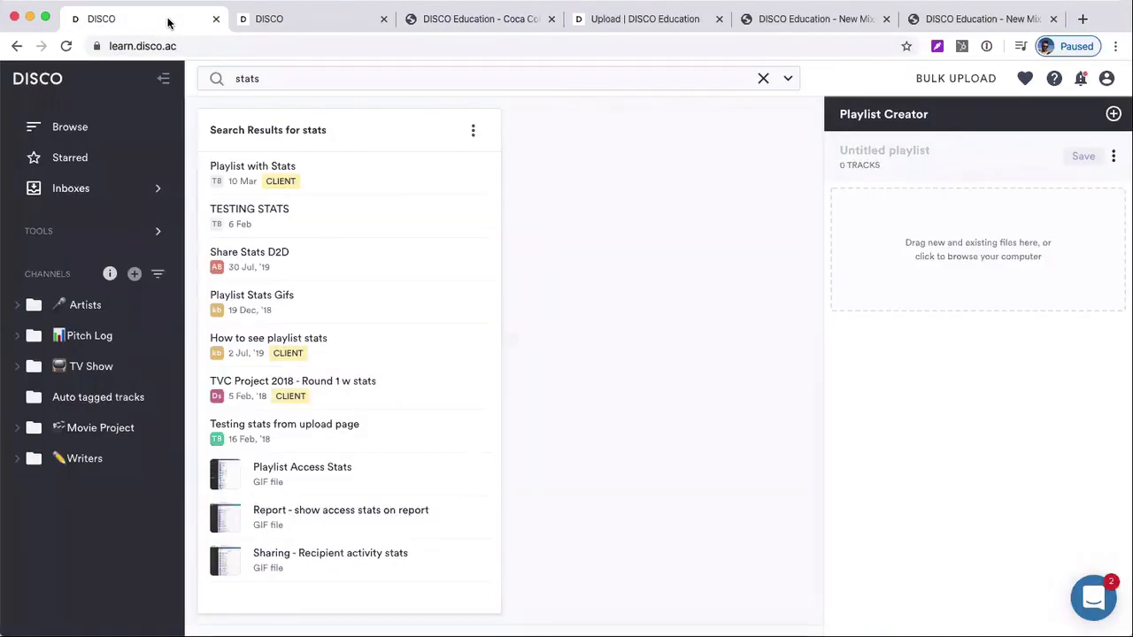
left_click(274, 23)
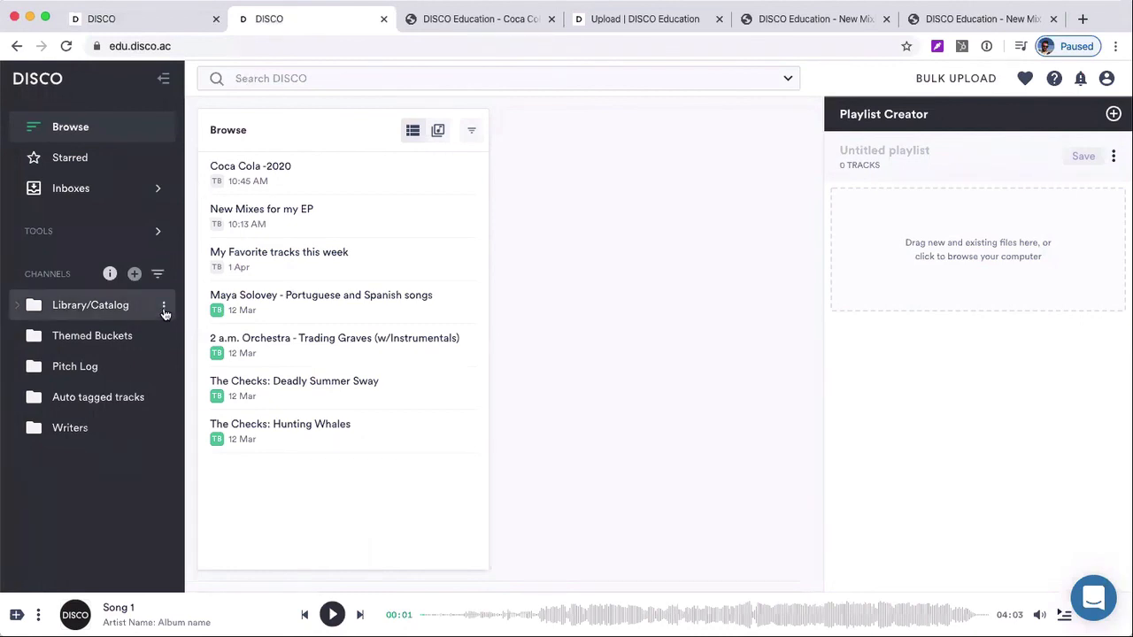
left_click(163, 308)
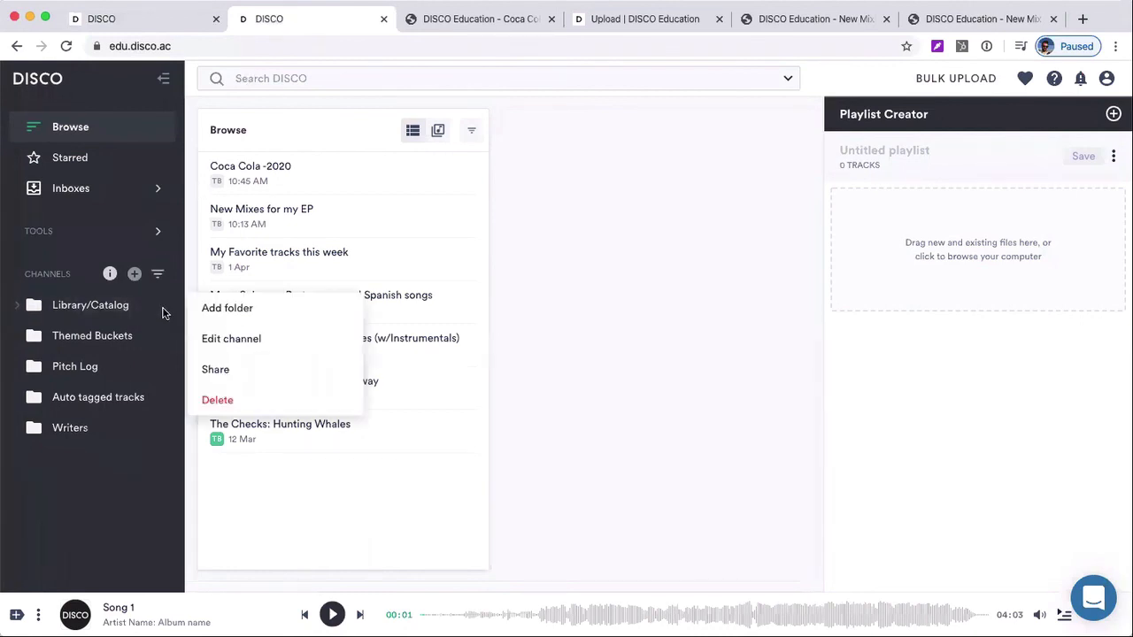
left_click(214, 368)
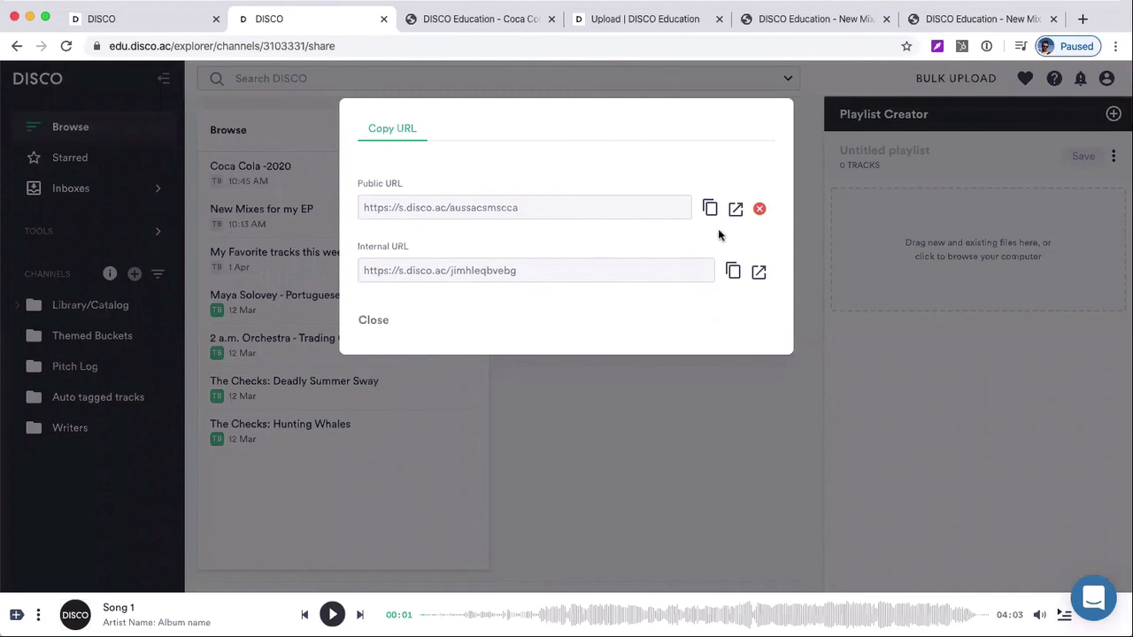
left_click(122, 307)
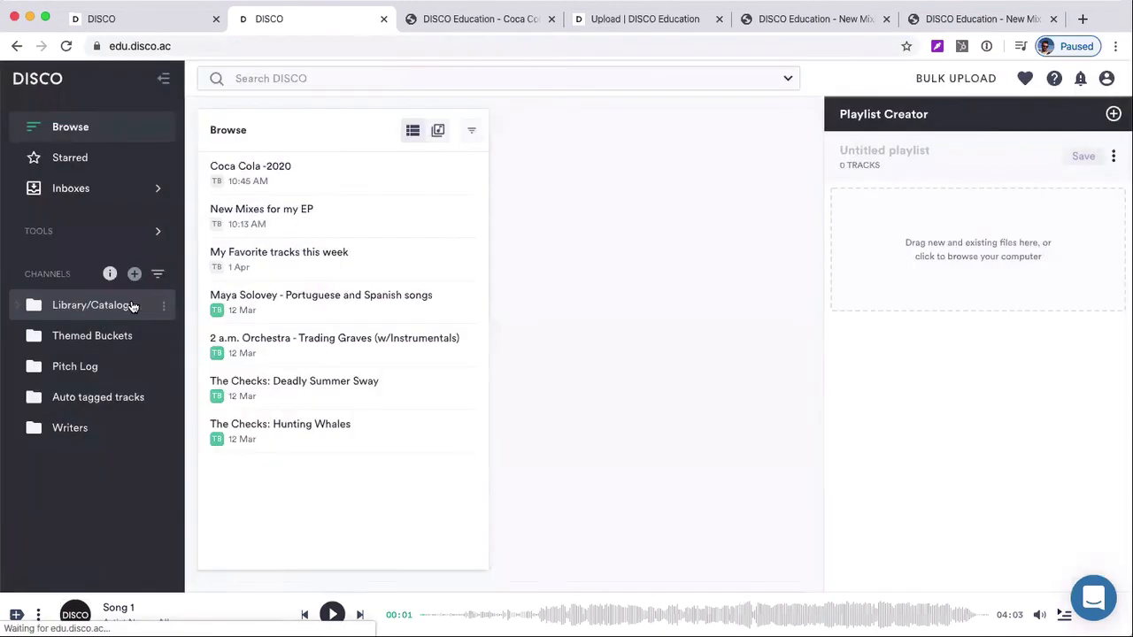
Open the Library/Catalog channel's shared page through its public URL
left_click(161, 307)
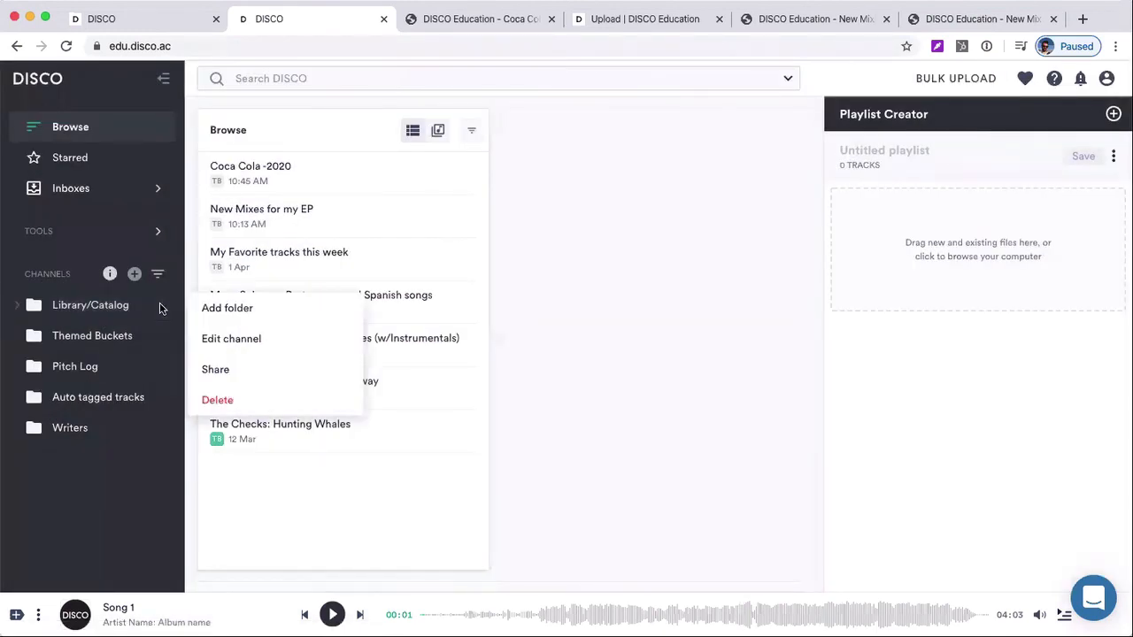
left_click(218, 373)
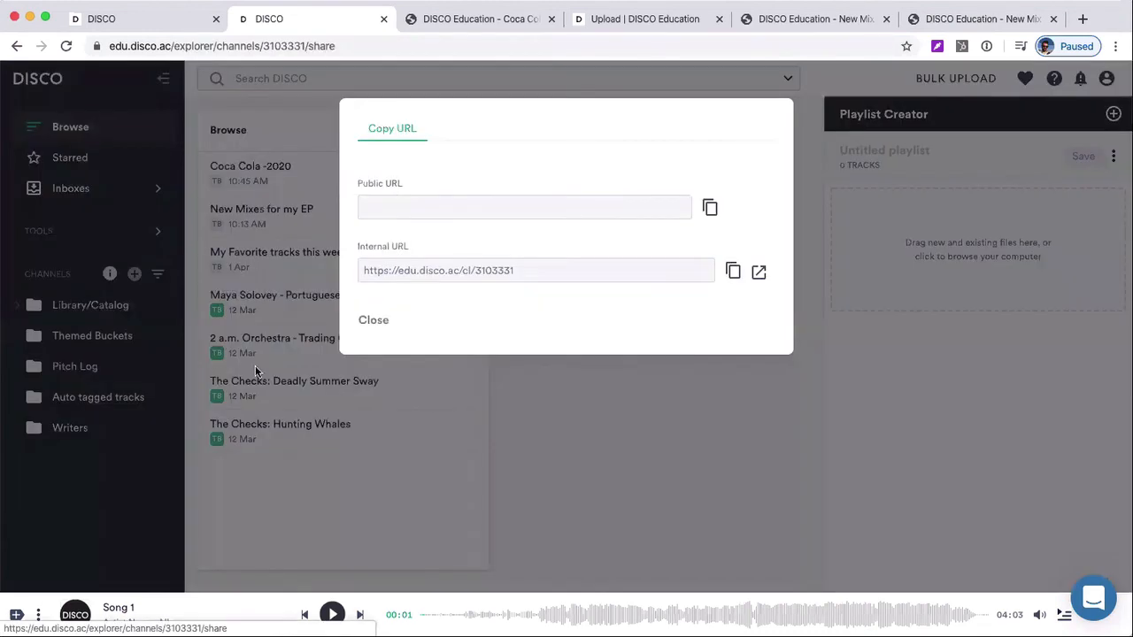
left_click(735, 208)
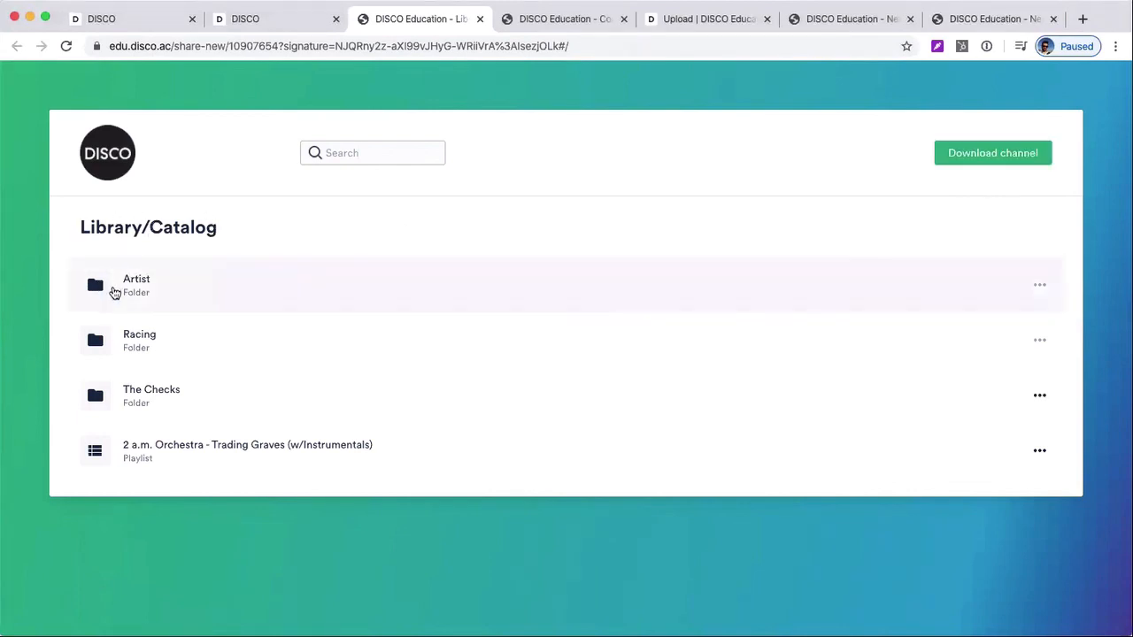
Open The Checks folder on the shared page and look through the tracks of The Checks: Deadly Summer Sway
left_click(89, 390)
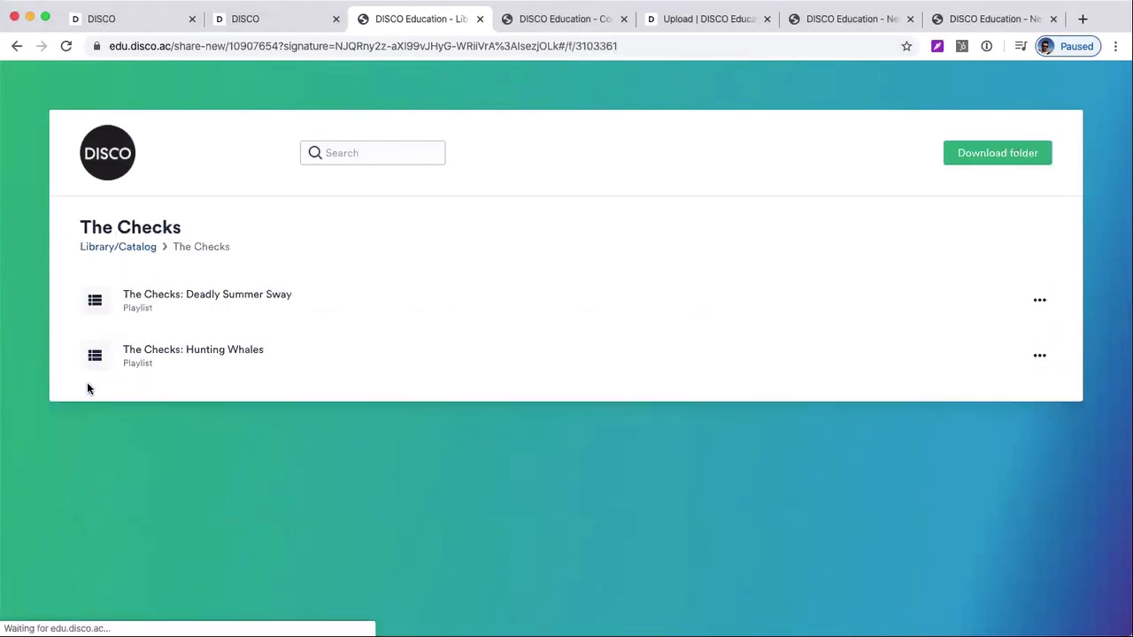
left_click(100, 302)
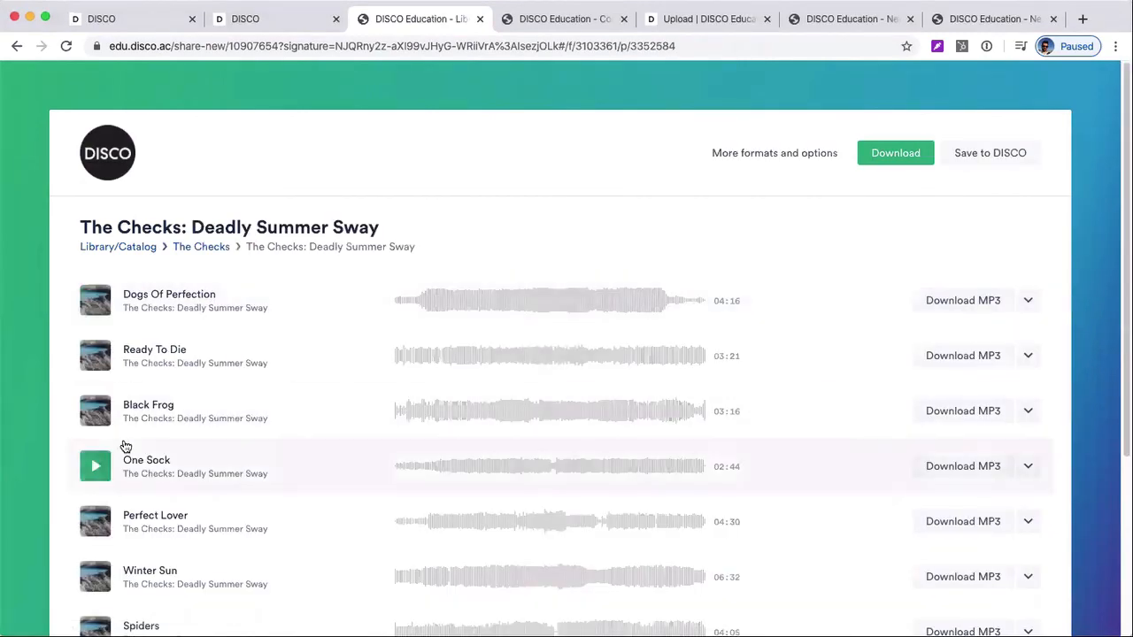
scroll(127, 448, "down", 3)
scroll(126, 447, "up", 3)
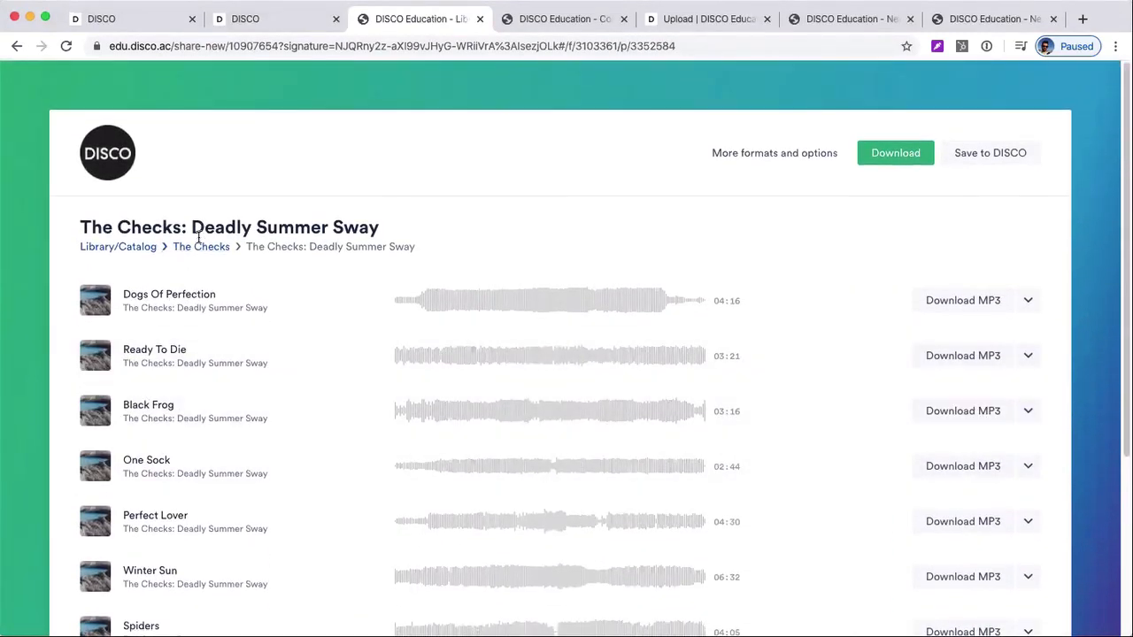
Return to the edu.disco.ac library, open the Library/Catalog channel and view the options for The Checks folder
left_click(175, 11)
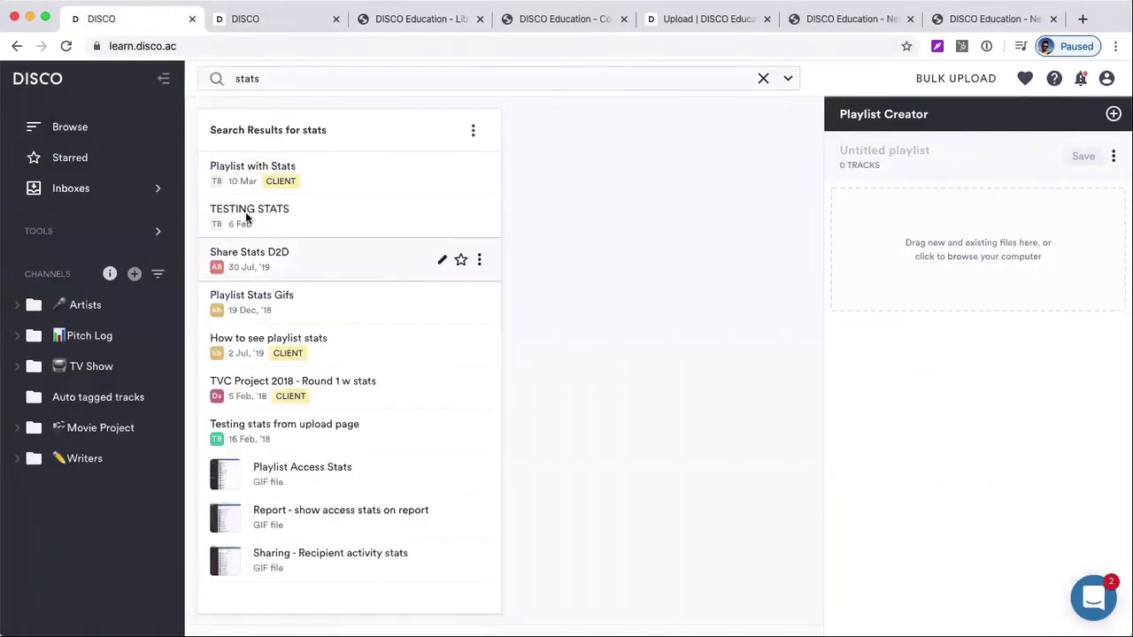
left_click(252, 30)
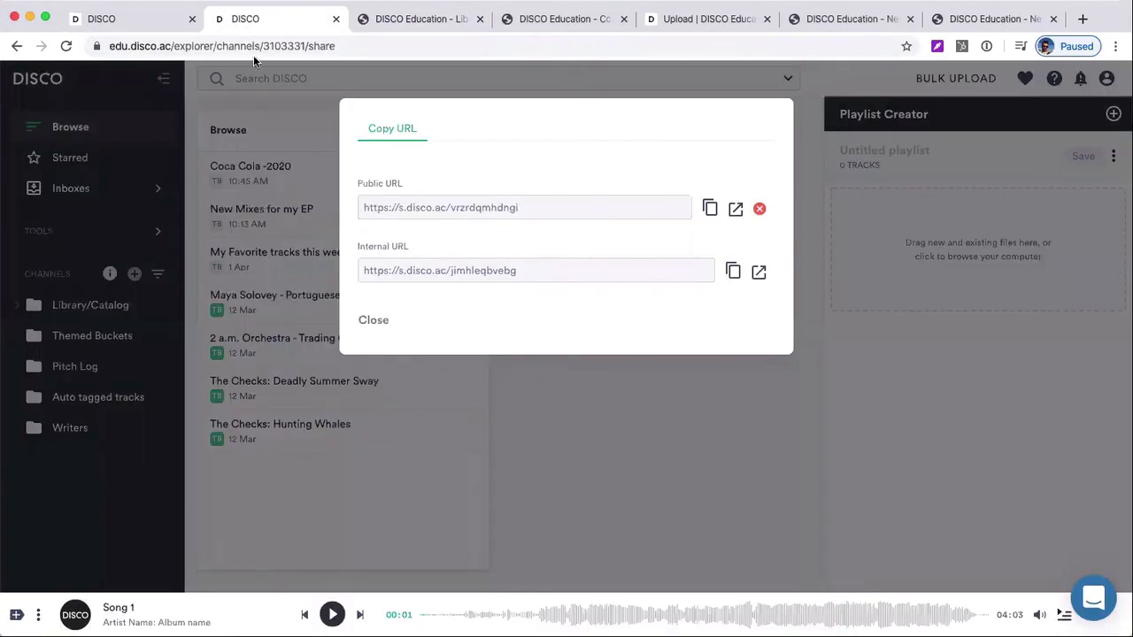
left_click(101, 342)
left_click(126, 310)
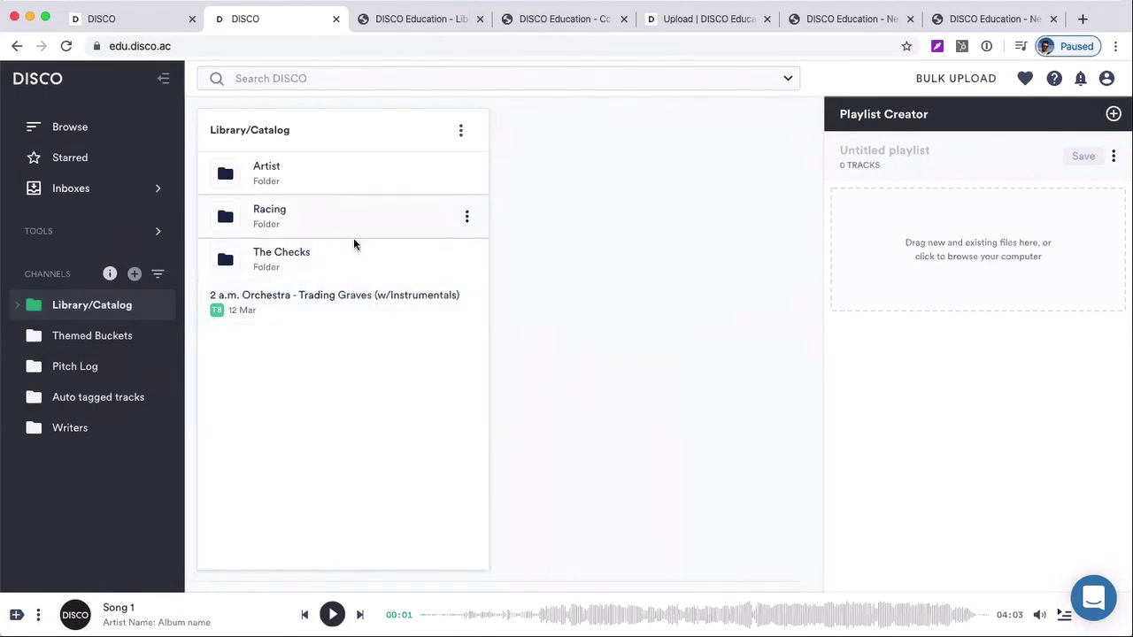
left_click(465, 260)
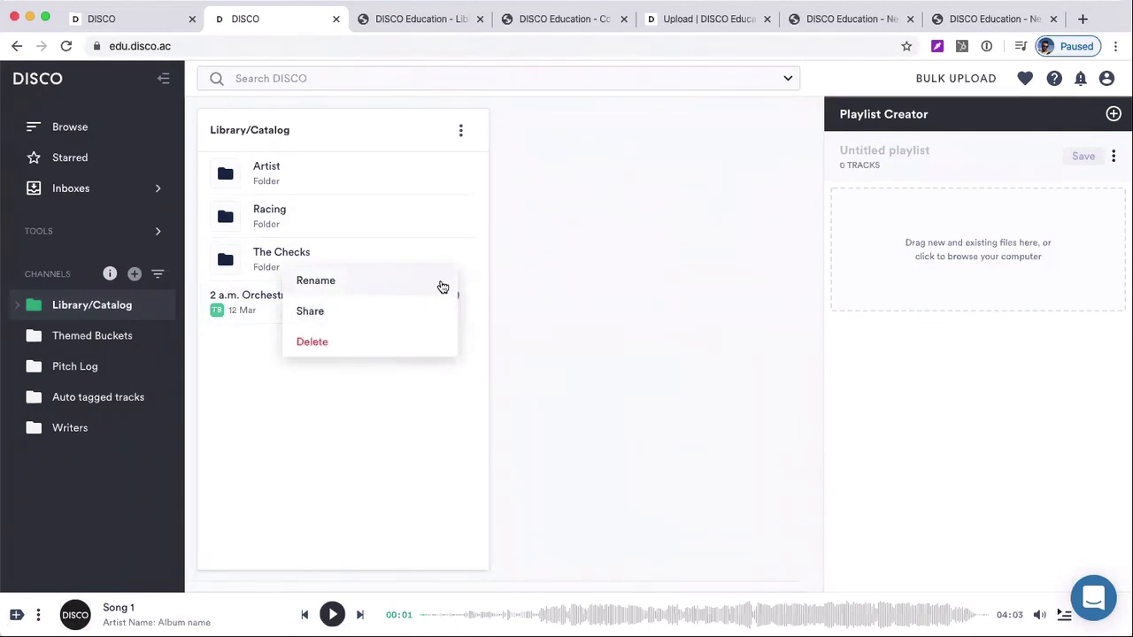
left_click(361, 259)
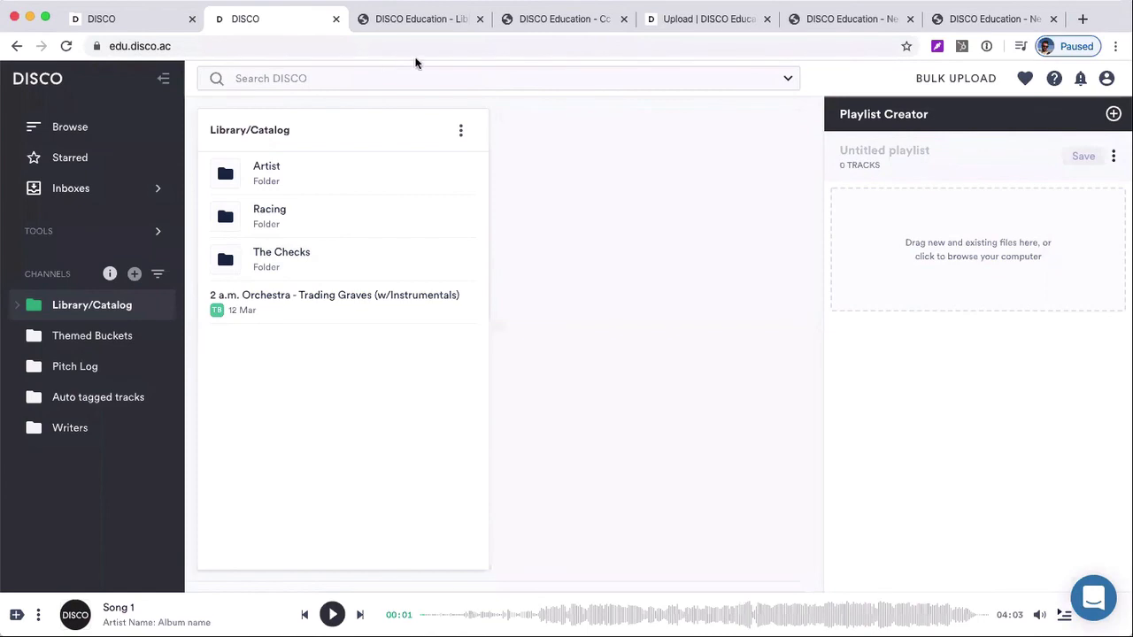
View the options for the Themed Buckets channel, including sharing, and dismiss them
left_click(164, 301)
left_click(168, 337)
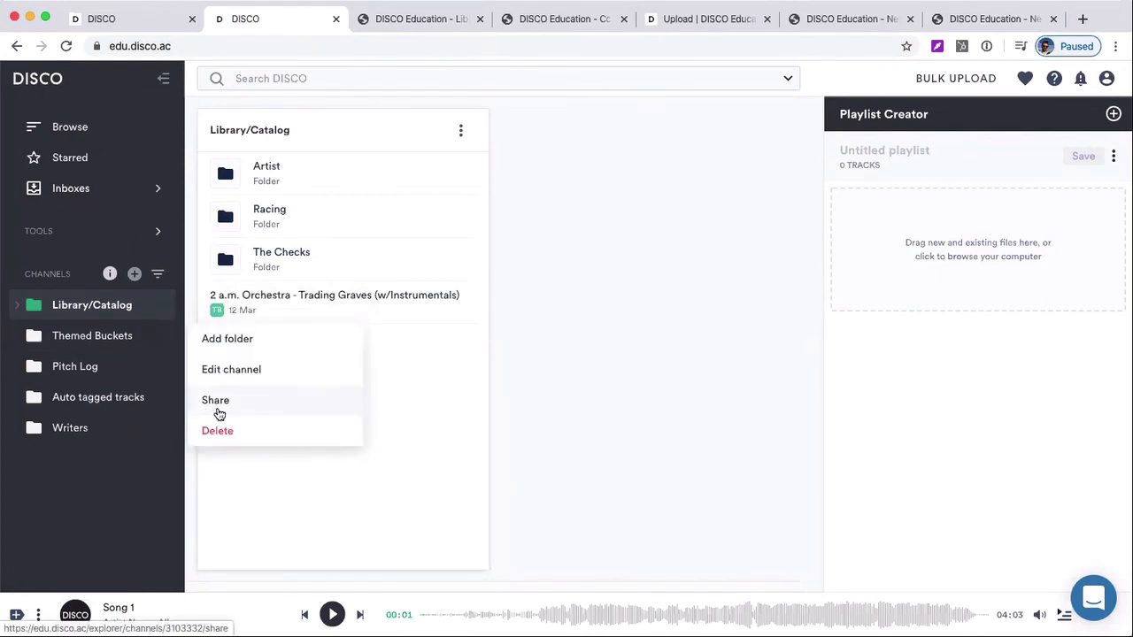
left_click(492, 411)
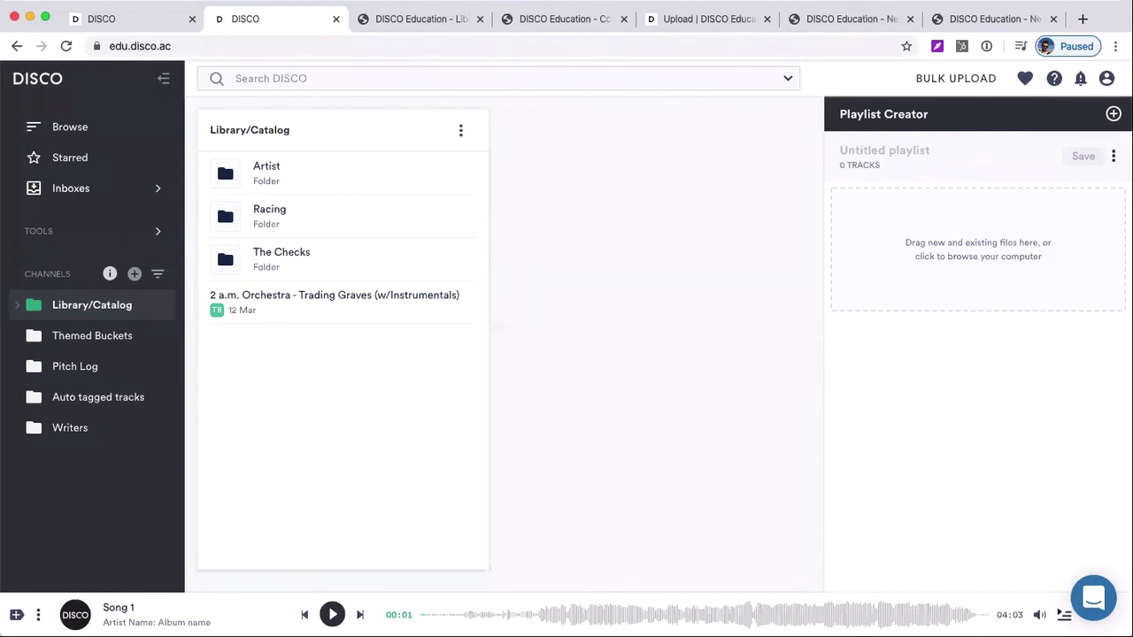
Open the support chat messenger to view its option for starting a conversation, and close it again
left_click(1095, 599)
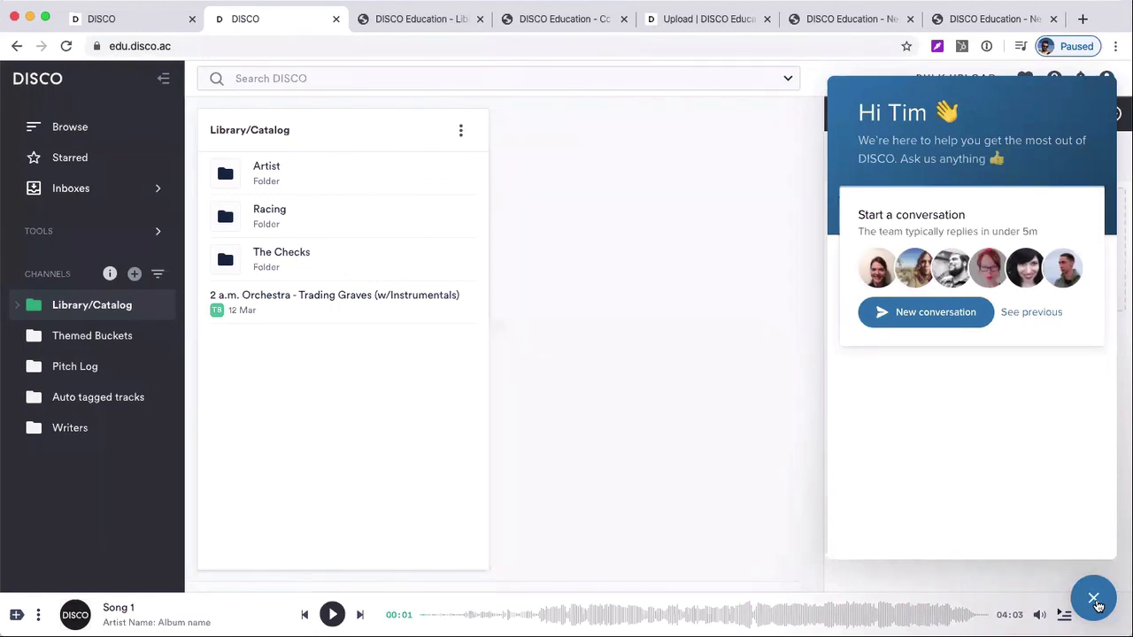
left_click(1094, 599)
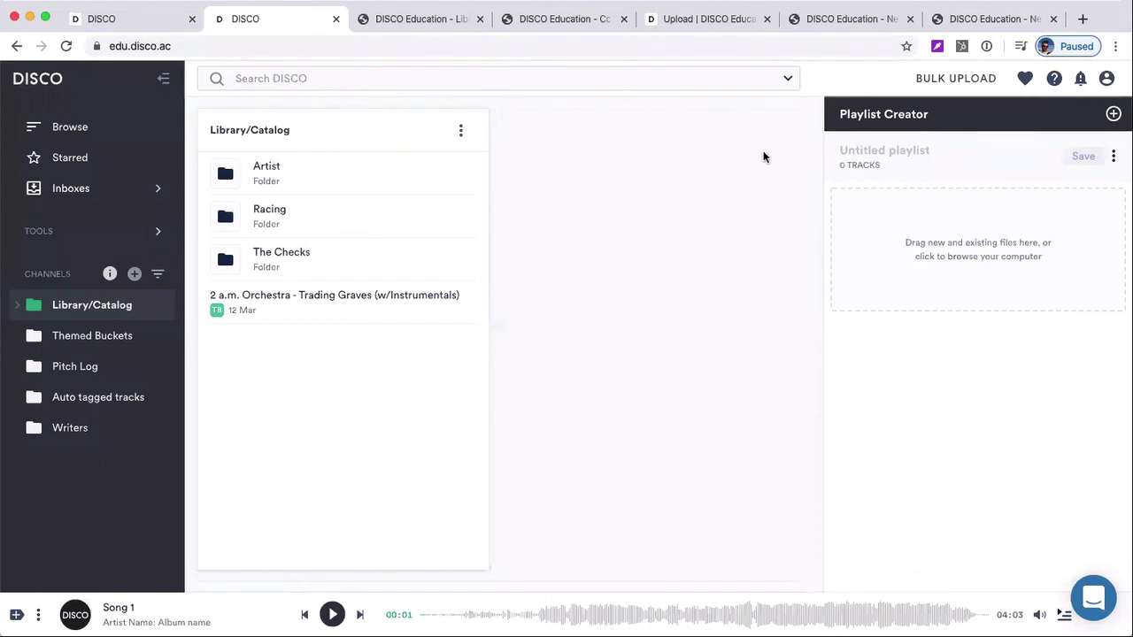